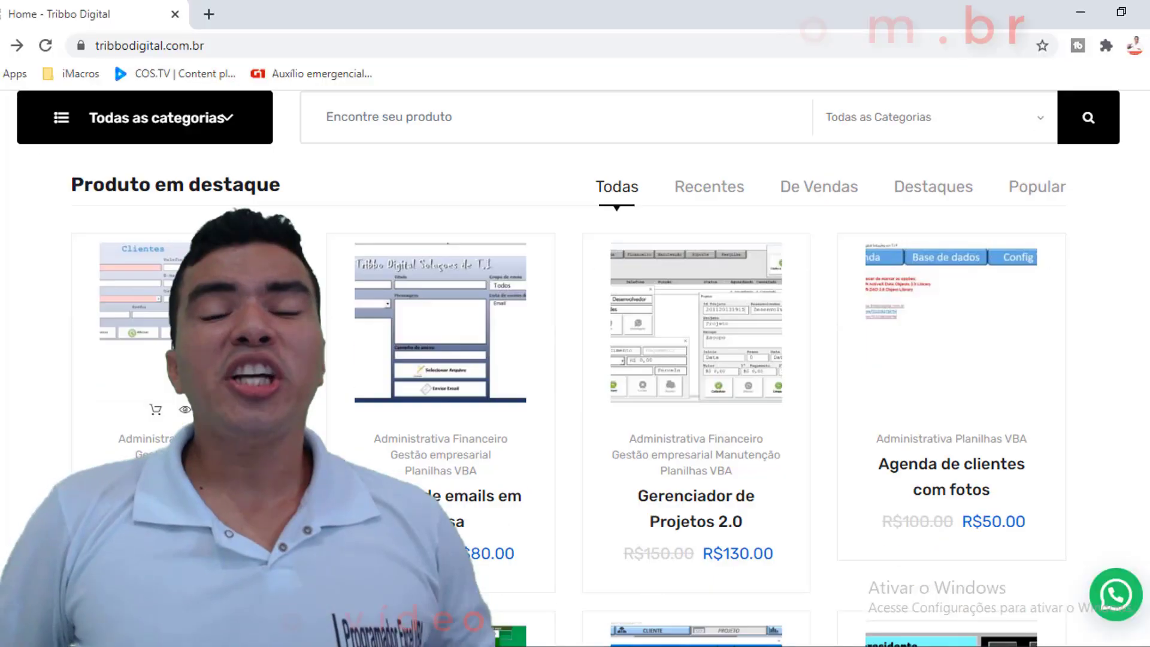
Scroll down the Tribbo Digital product grid and enlarge the WhatsApp product image.
scroll(509, 330, "down", 1)
scroll(665, 339, "down", 1)
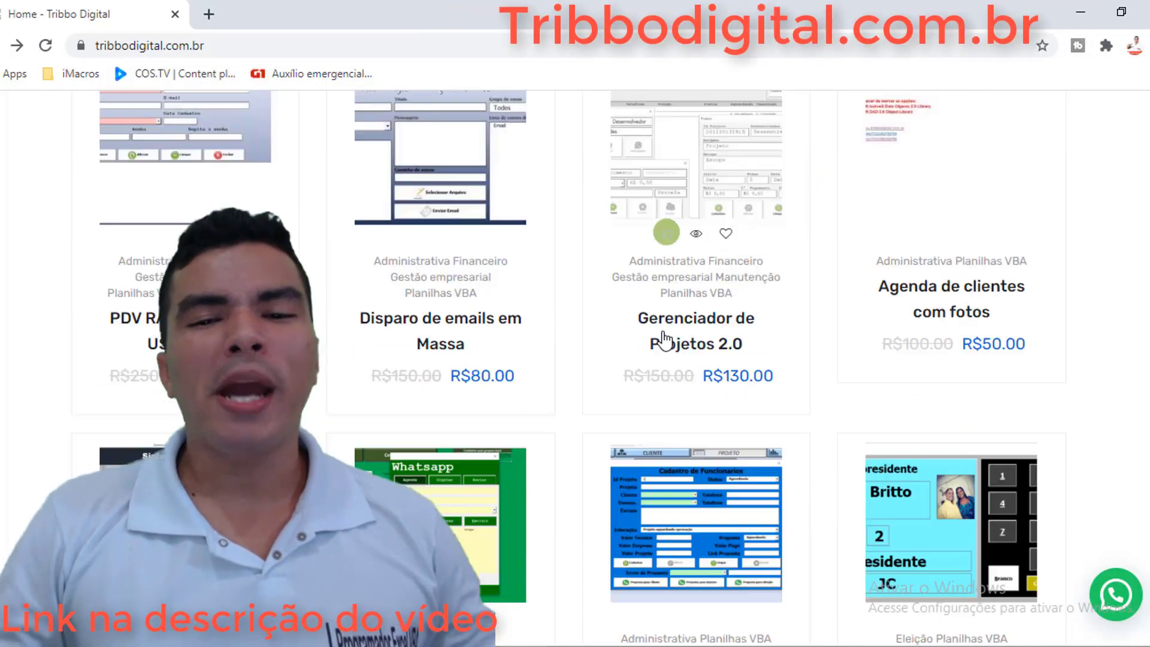
scroll(689, 313, "down", 1)
scroll(688, 308, "down", 1)
scroll(689, 314, "down", 1)
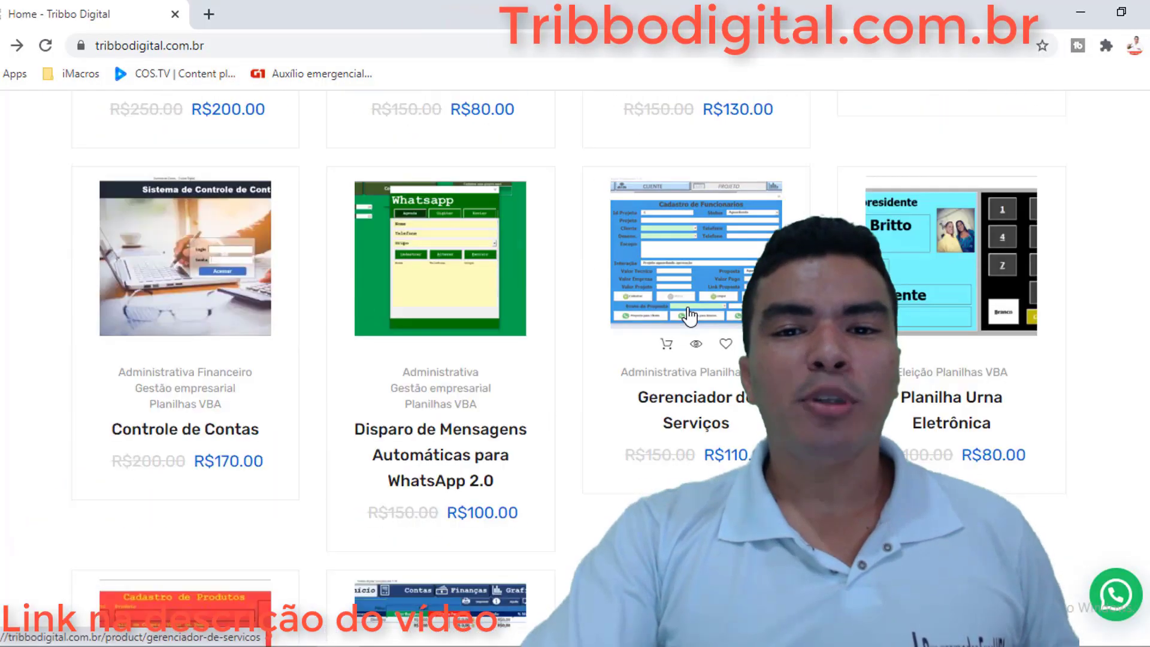
scroll(688, 315, "down", 1)
scroll(688, 317, "down", 1)
scroll(687, 316, "down", 1)
scroll(689, 316, "down", 1)
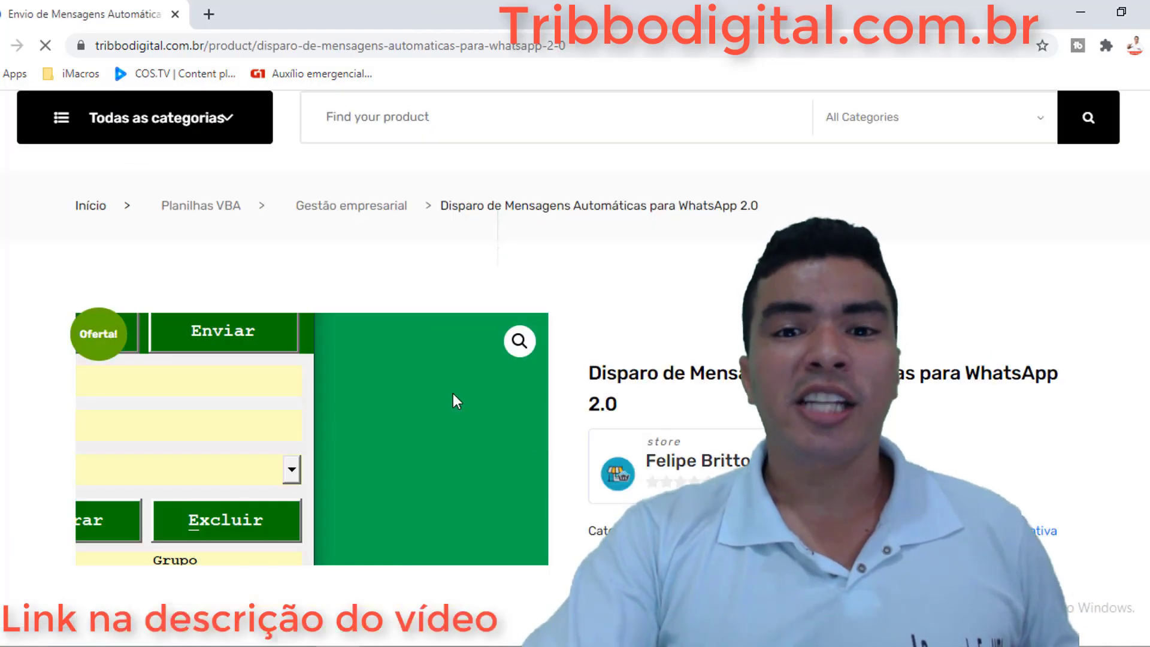
scroll(455, 405, "down", 1)
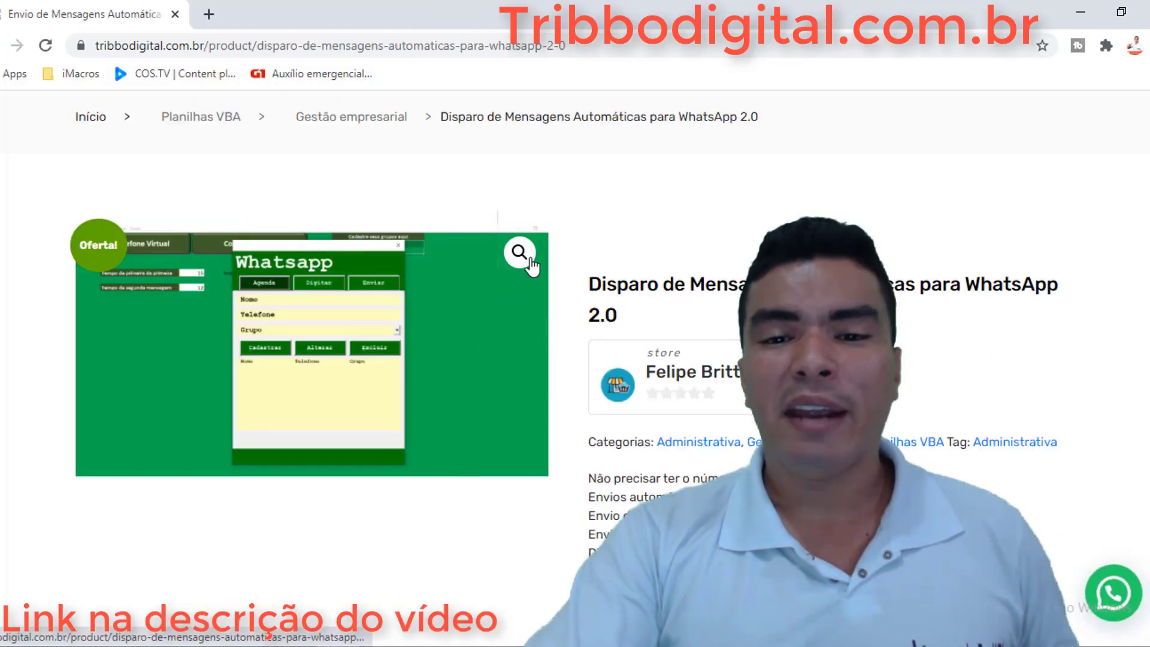
left_click(520, 252)
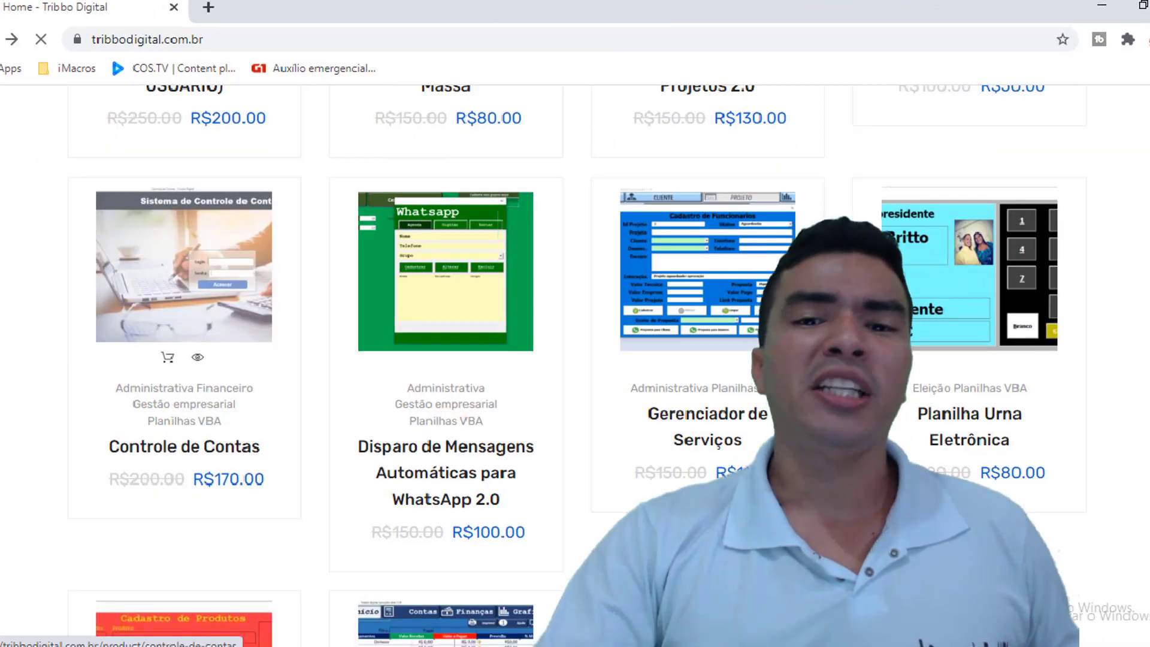
Open the Controle de Contas product page and view its bar-chart gallery screenshot.
left_click(221, 294)
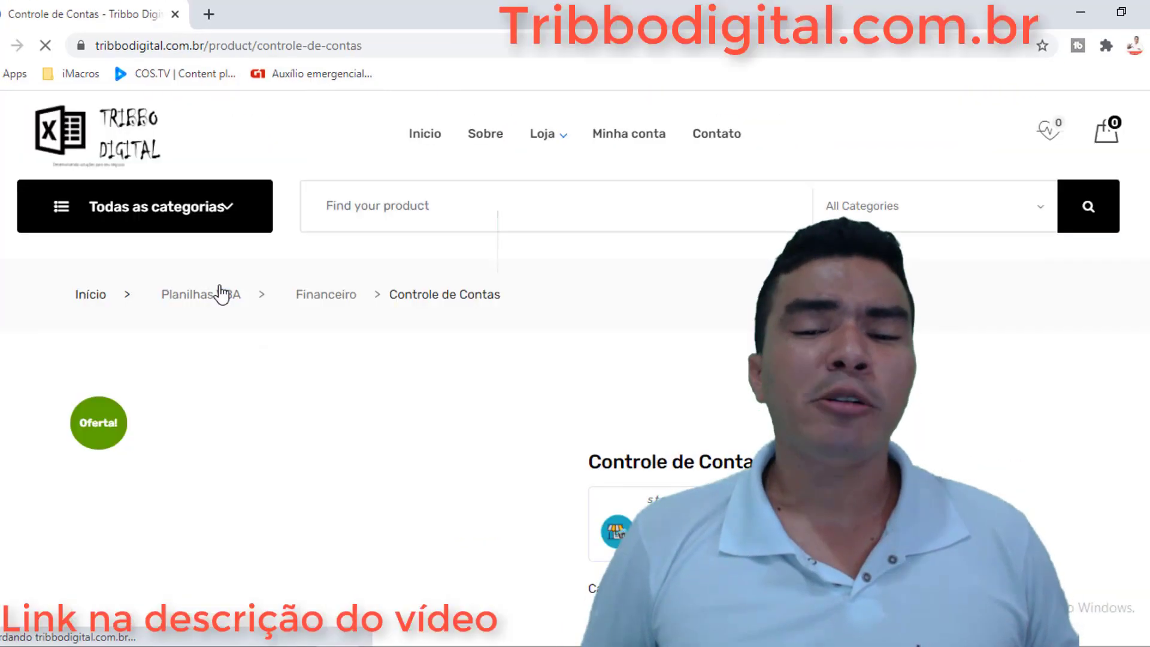
scroll(420, 397, "down", 1)
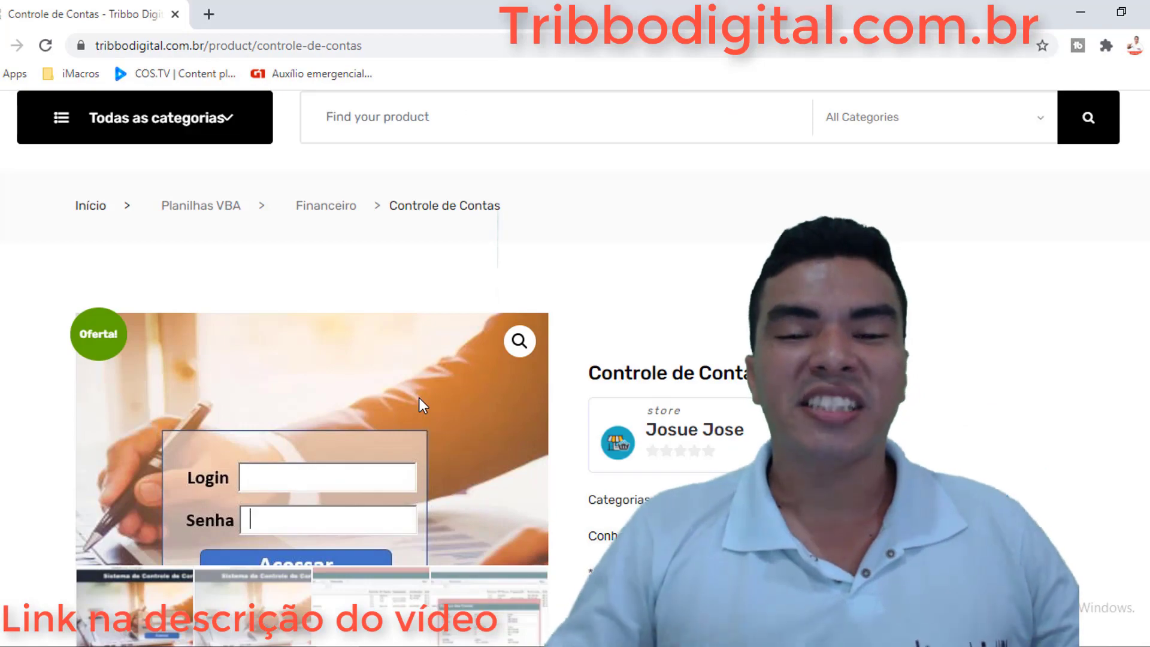
scroll(419, 398, "down", 1)
scroll(420, 398, "down", 2)
scroll(416, 400, "down", 3)
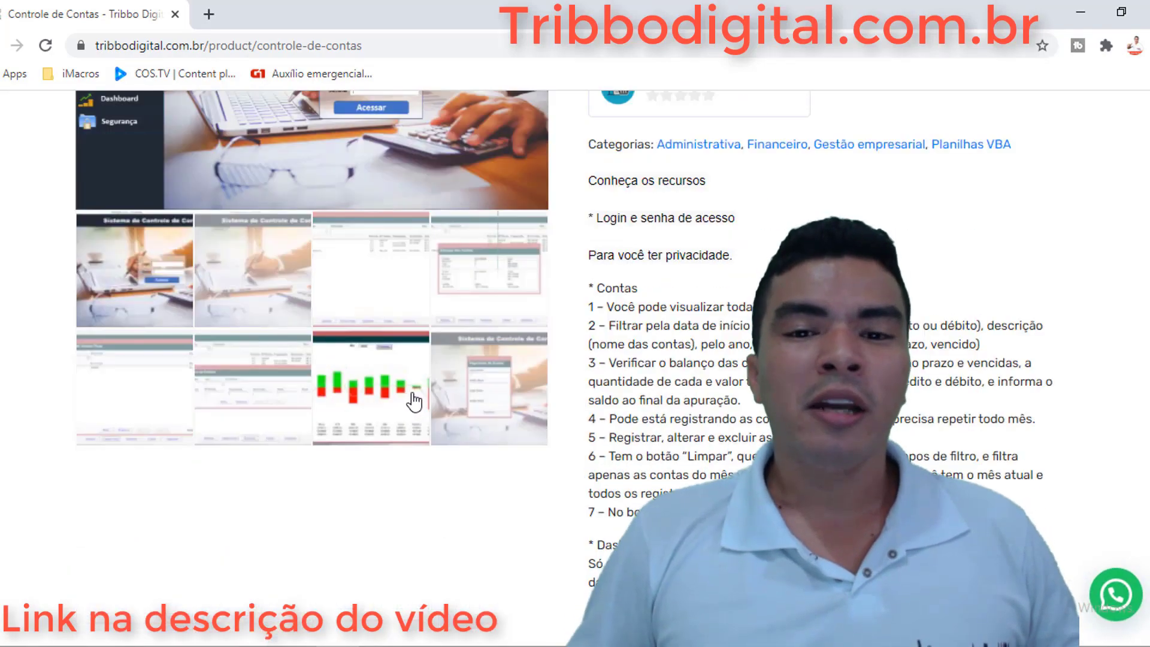
left_click(413, 401)
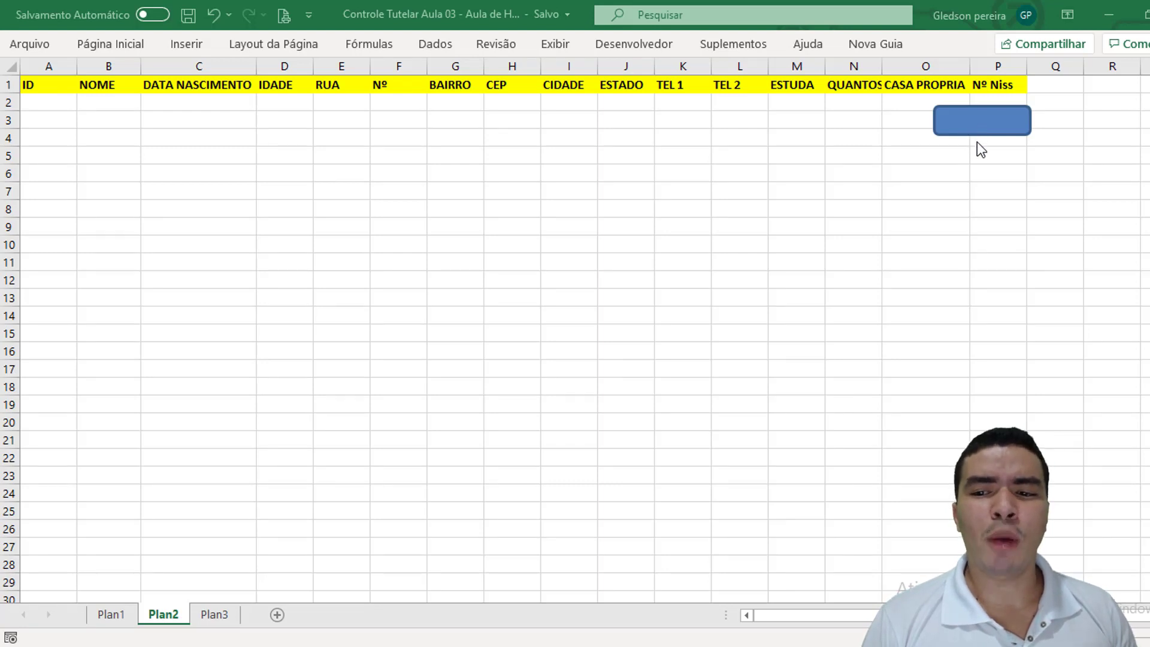
Open the registration form, try saving it empty, and dismiss the fill-in-the-fields warning.
key("Escape")
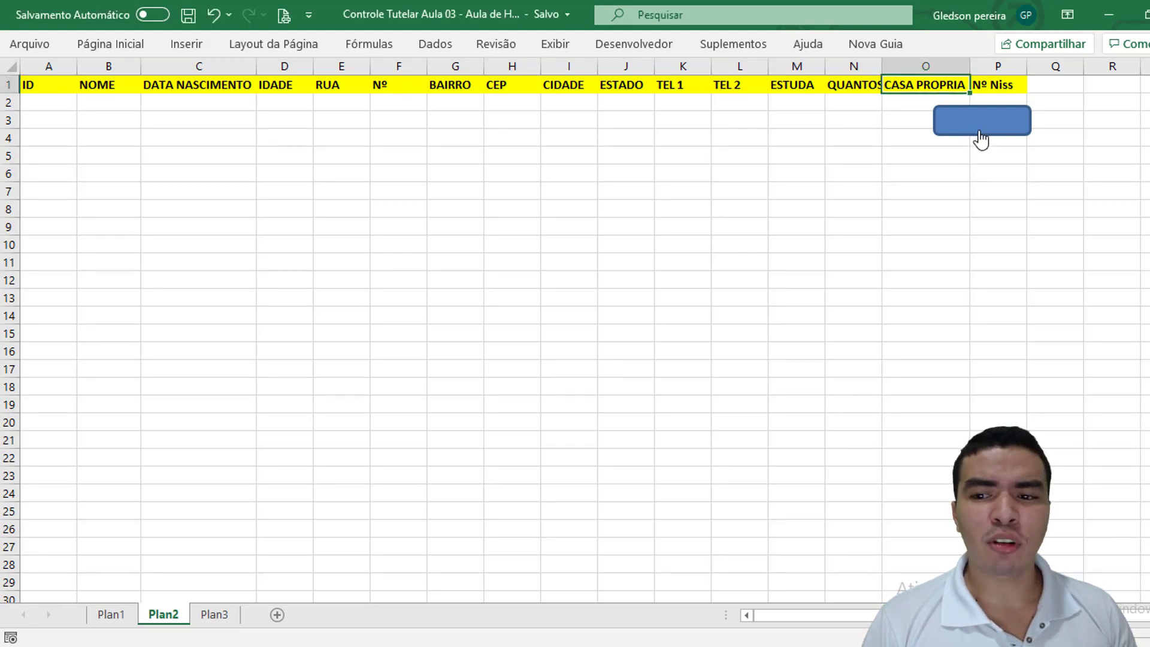
left_click(981, 138)
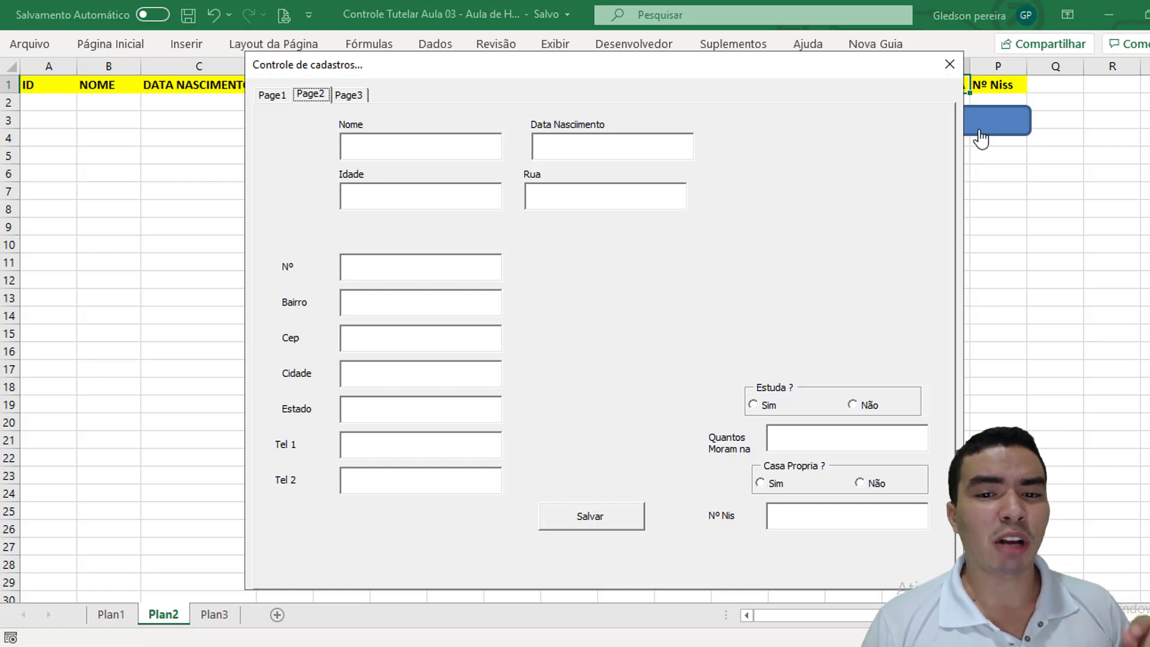
left_click(563, 518)
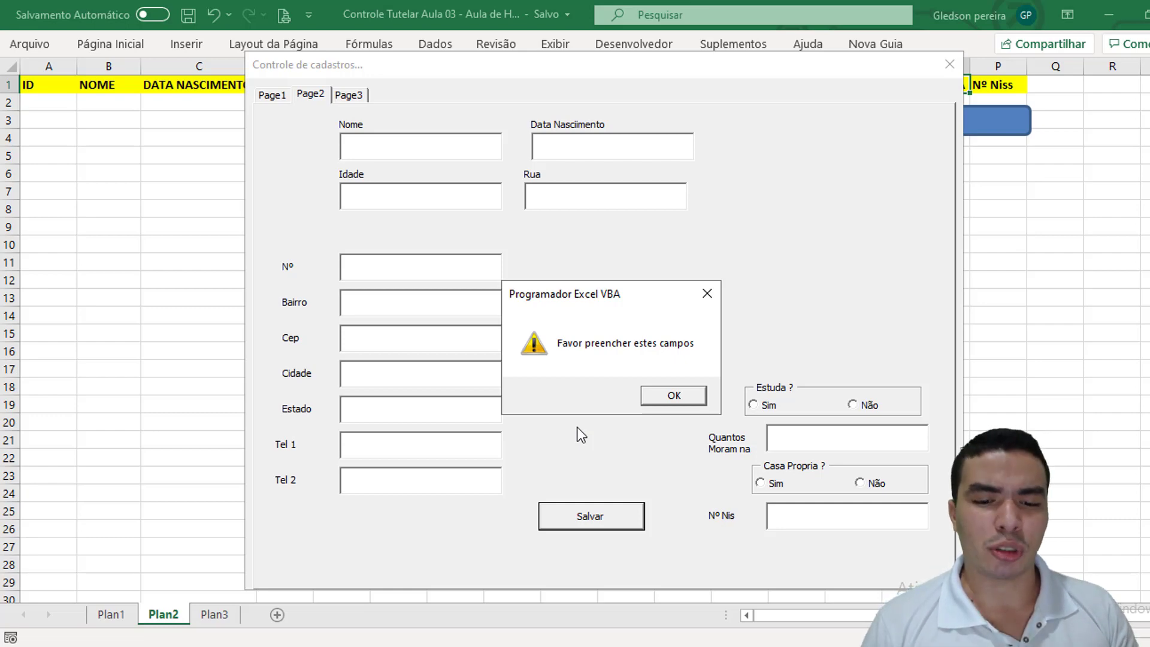
left_click(674, 396)
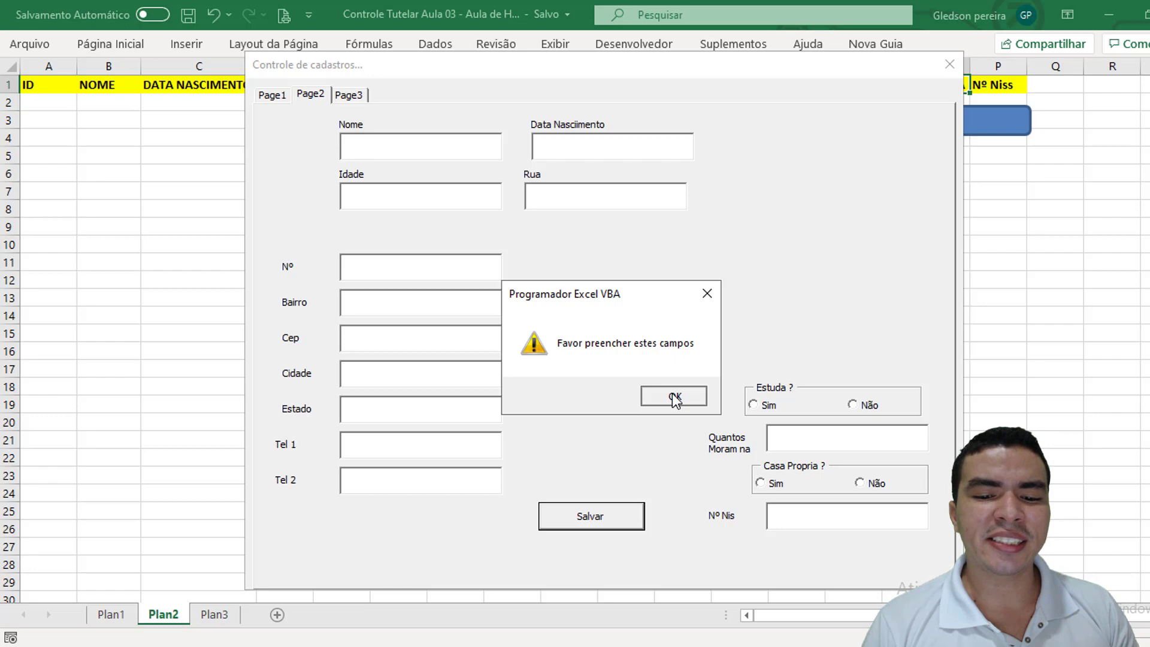
Enter 'fgfgff' in Nome, save and confirm with Sim, then move into Data Nascimento.
left_click(427, 147)
type("fgfgff")
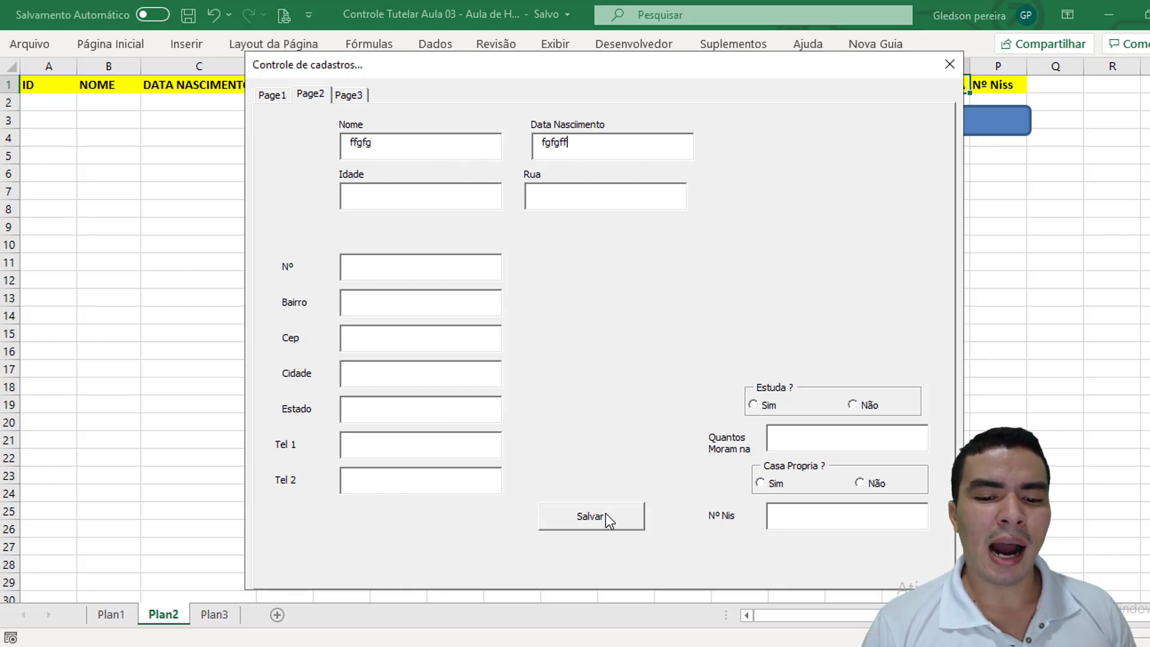
left_click(606, 515)
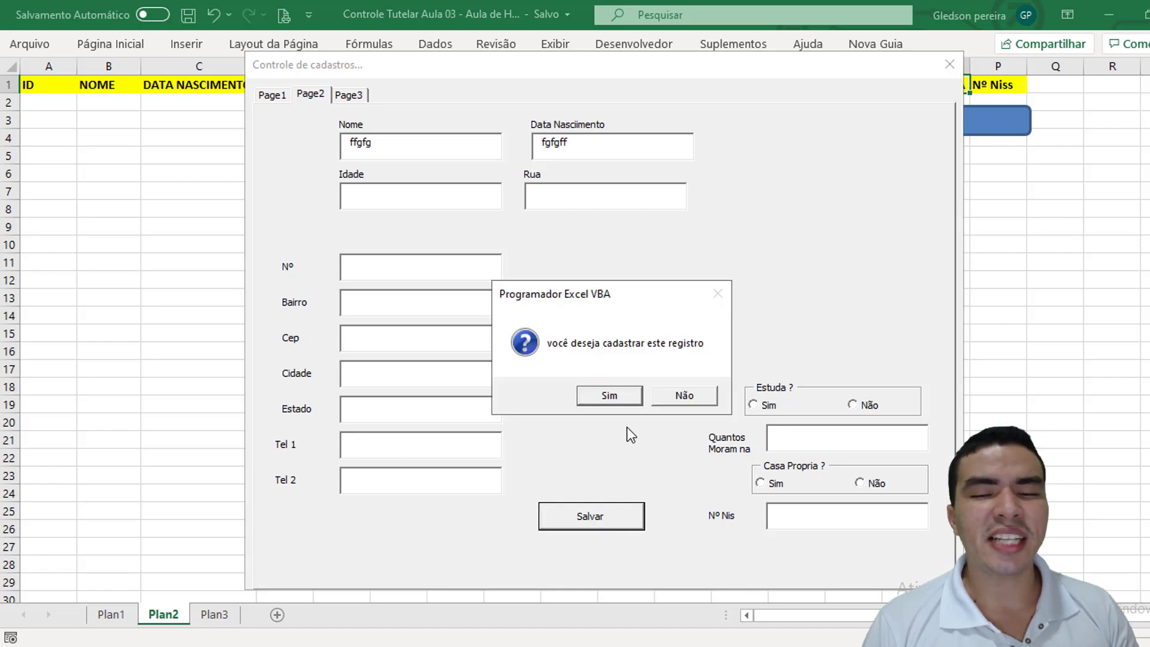
left_click(623, 401)
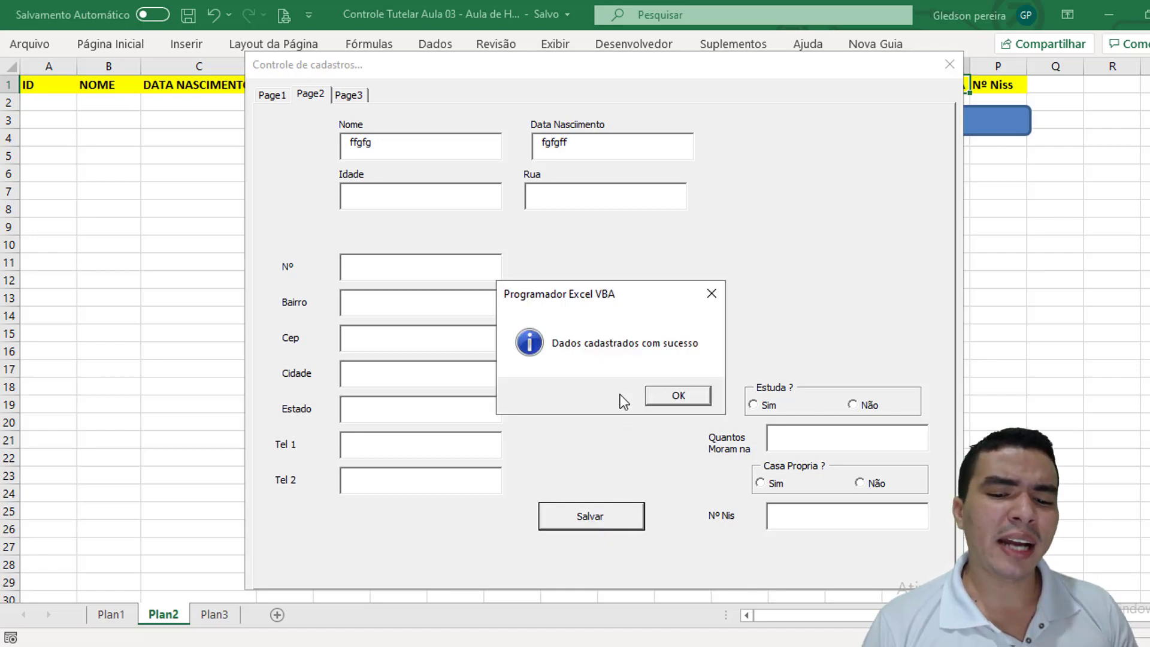
left_click(670, 400)
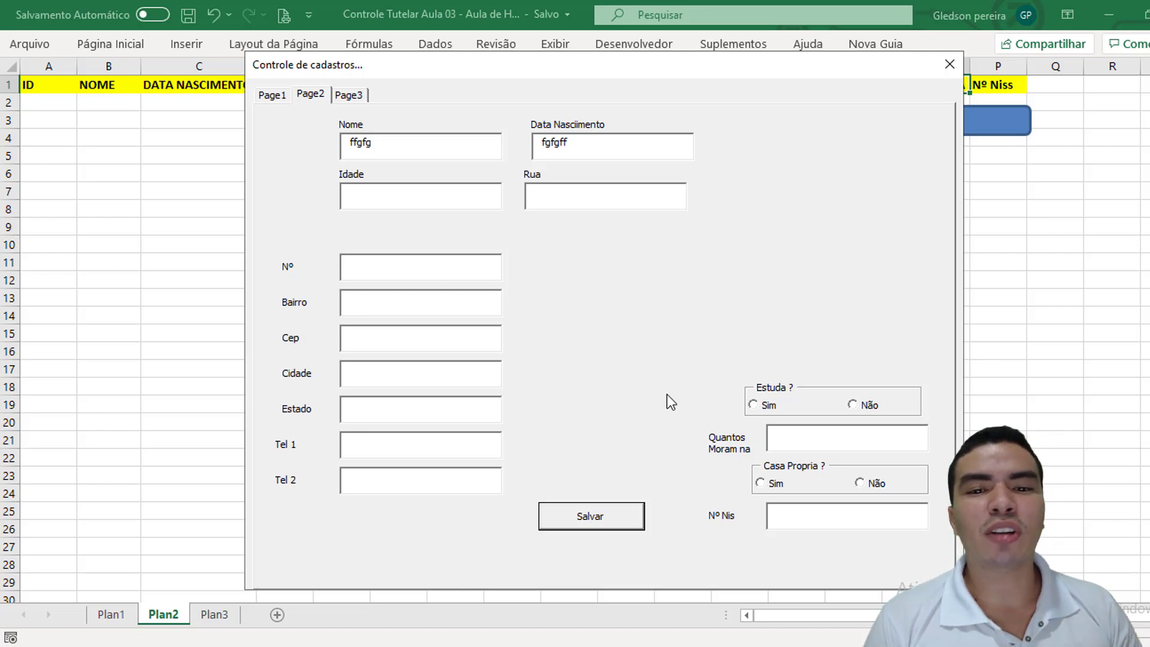
left_click(582, 159)
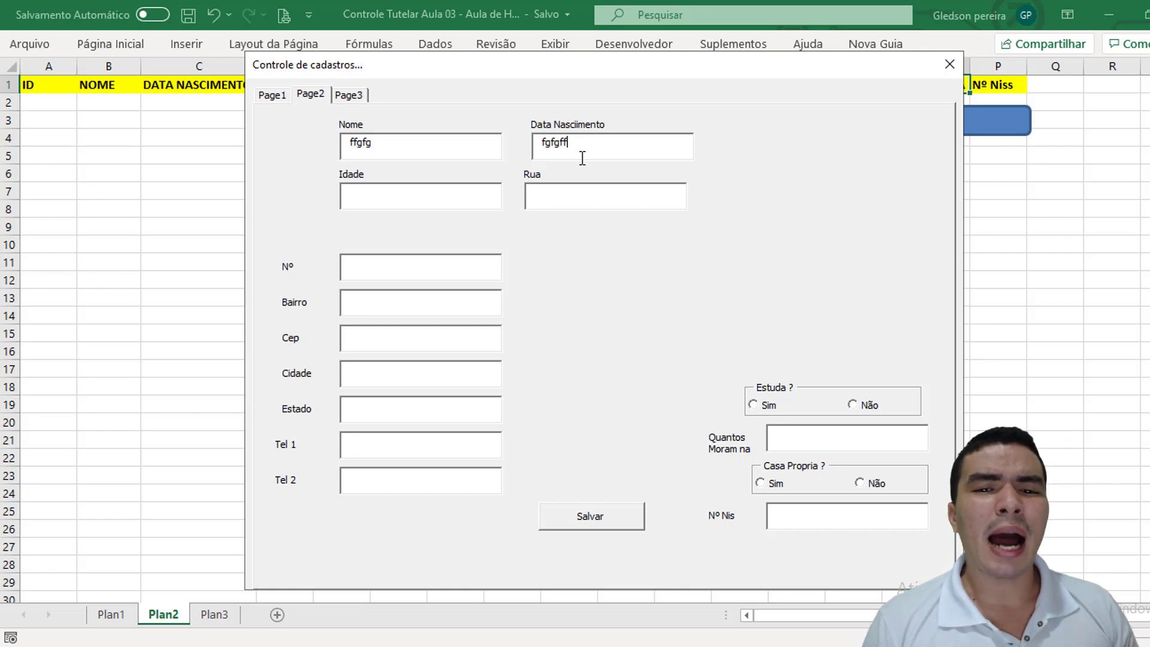
Close the registration form and select row 2 of Plan2 to show it is empty.
left_click(944, 63)
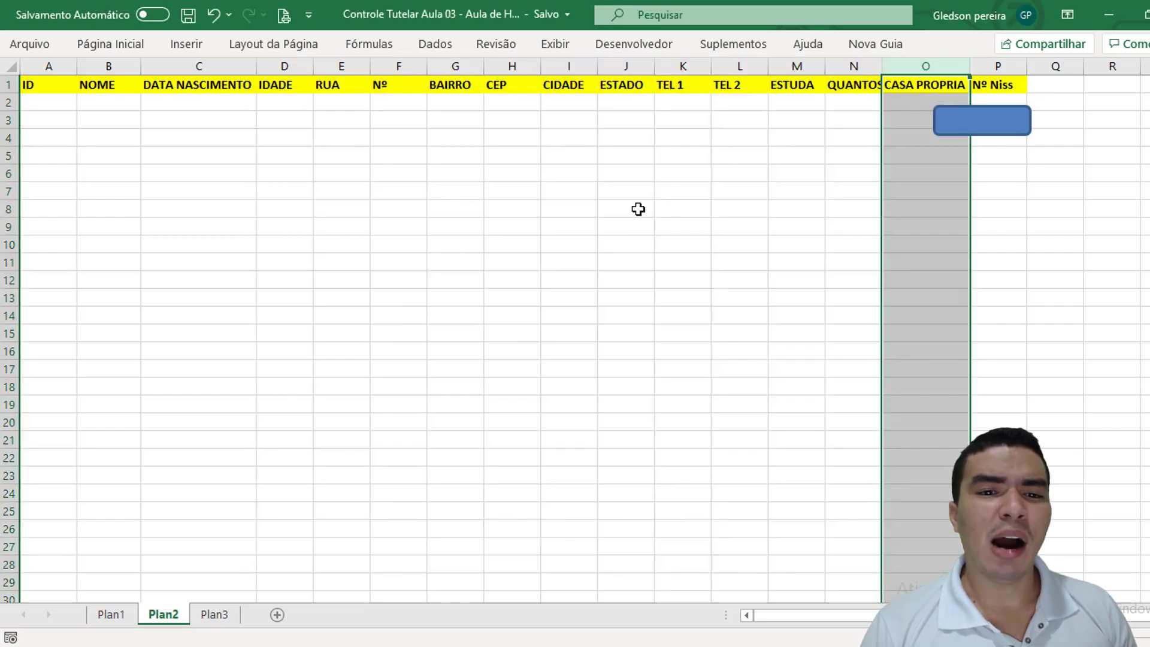
left_click(636, 209)
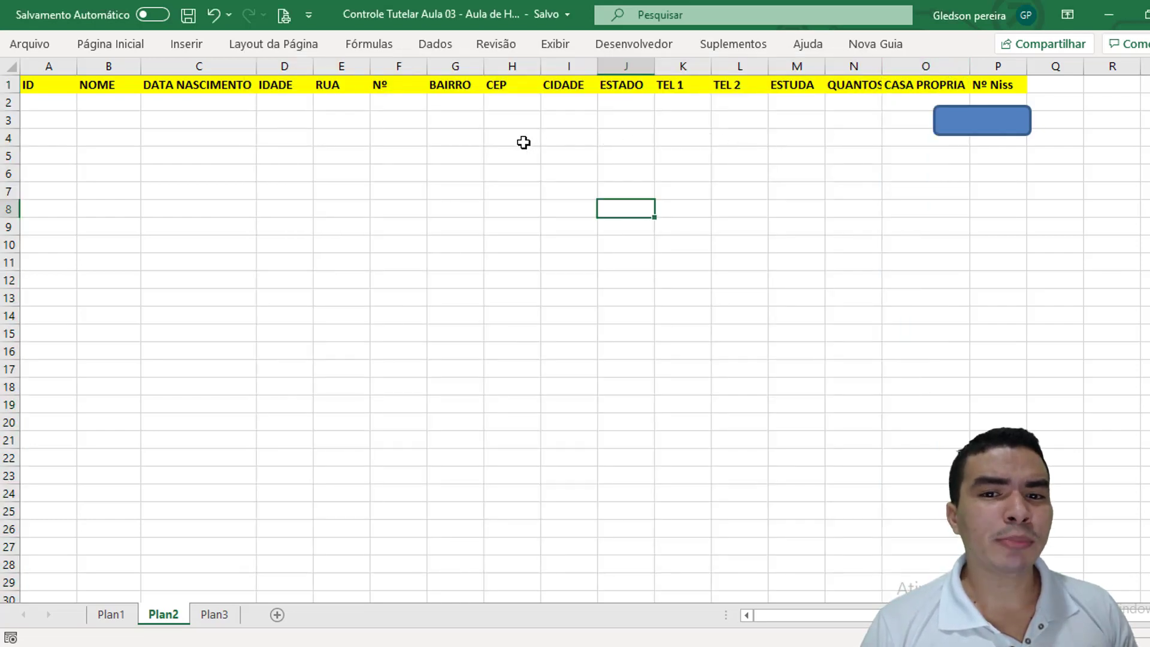
left_click(7, 103)
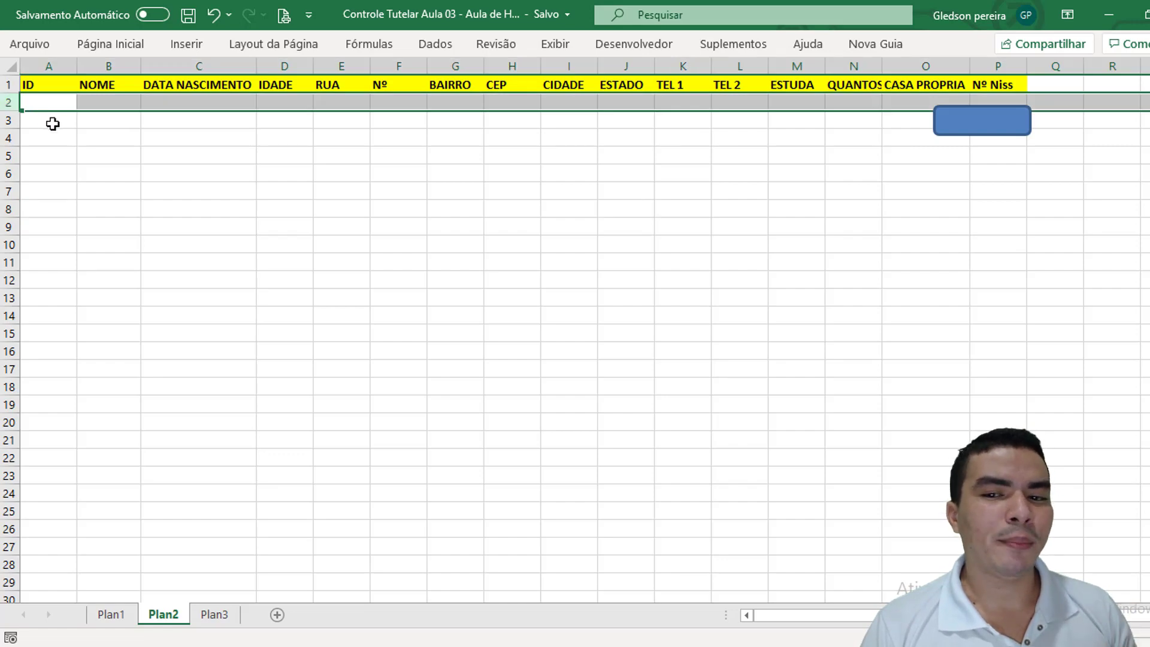
Clear the selection and open the Visual Basic editor from the Desenvolvedor tab.
left_click(202, 175)
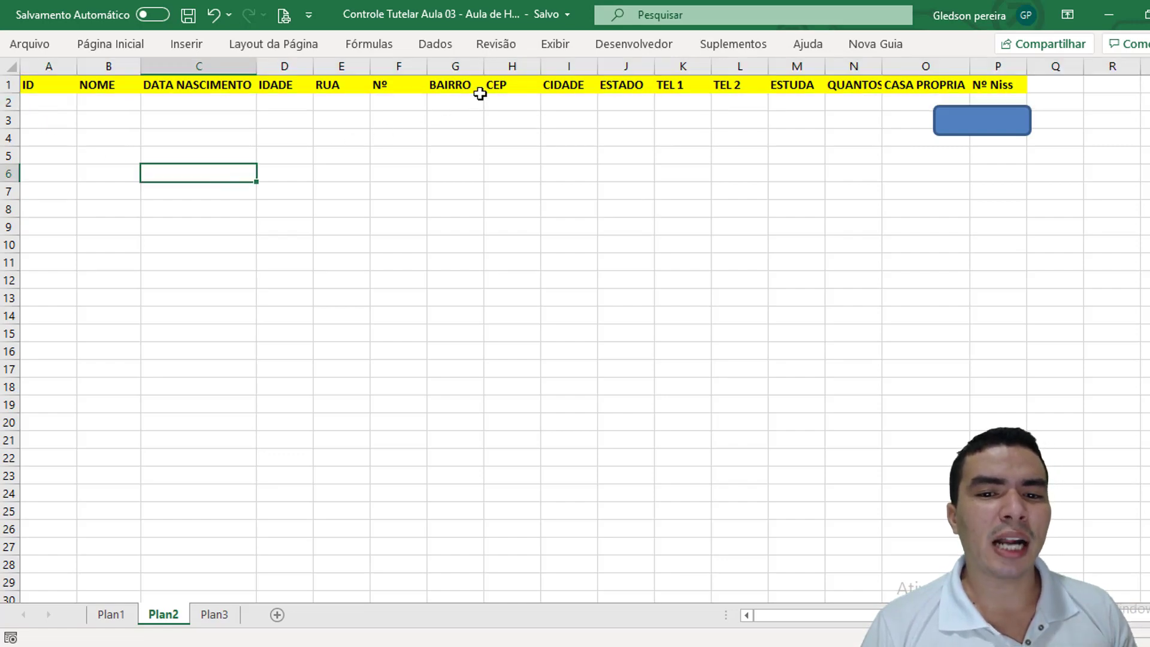
left_click(630, 46)
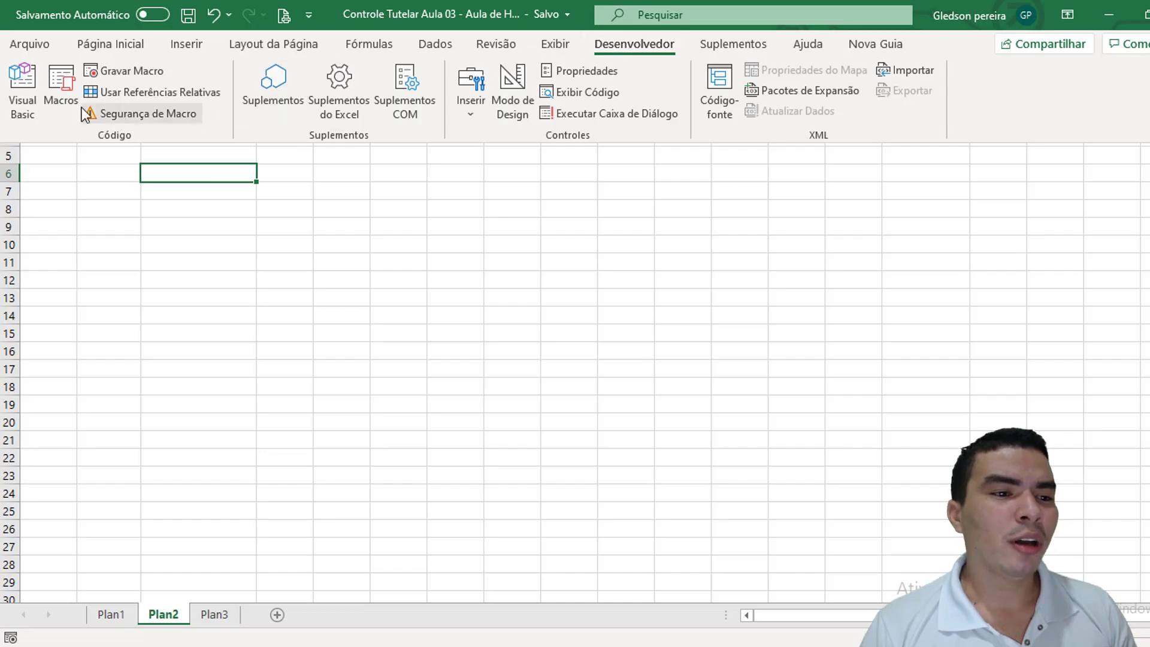
left_click(22, 89)
Show the Project Explorer, open FrmPrincipal, and bring up its Salvar button's BtnCadastrar_Click code.
left_click(119, 32)
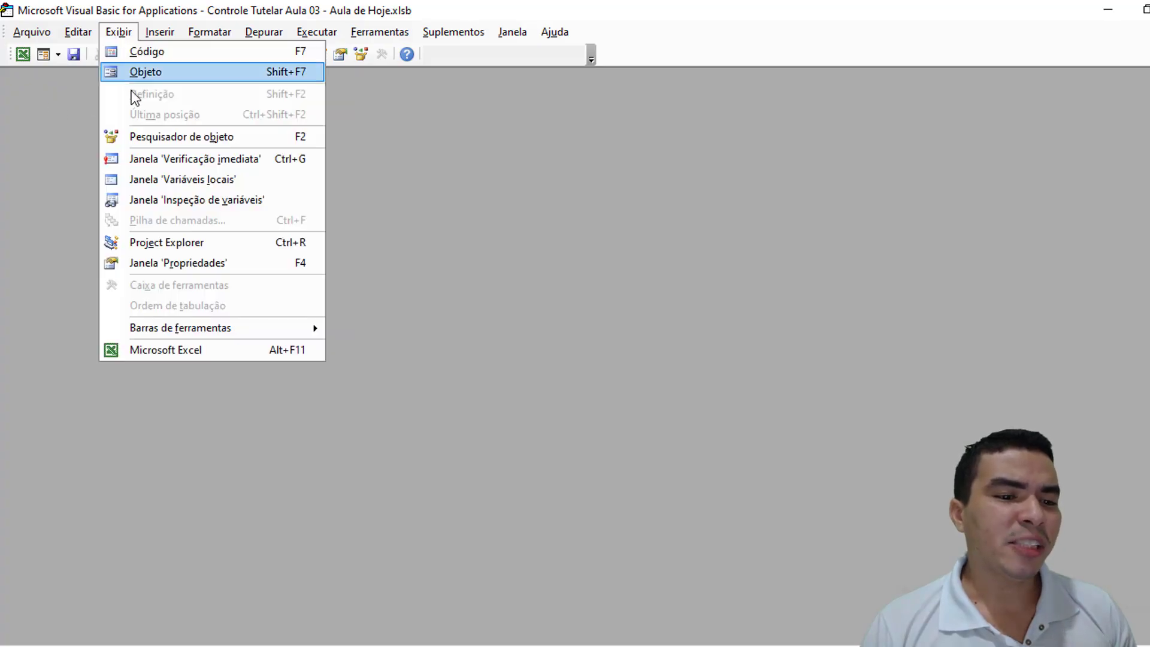
left_click(191, 237)
left_click(101, 221)
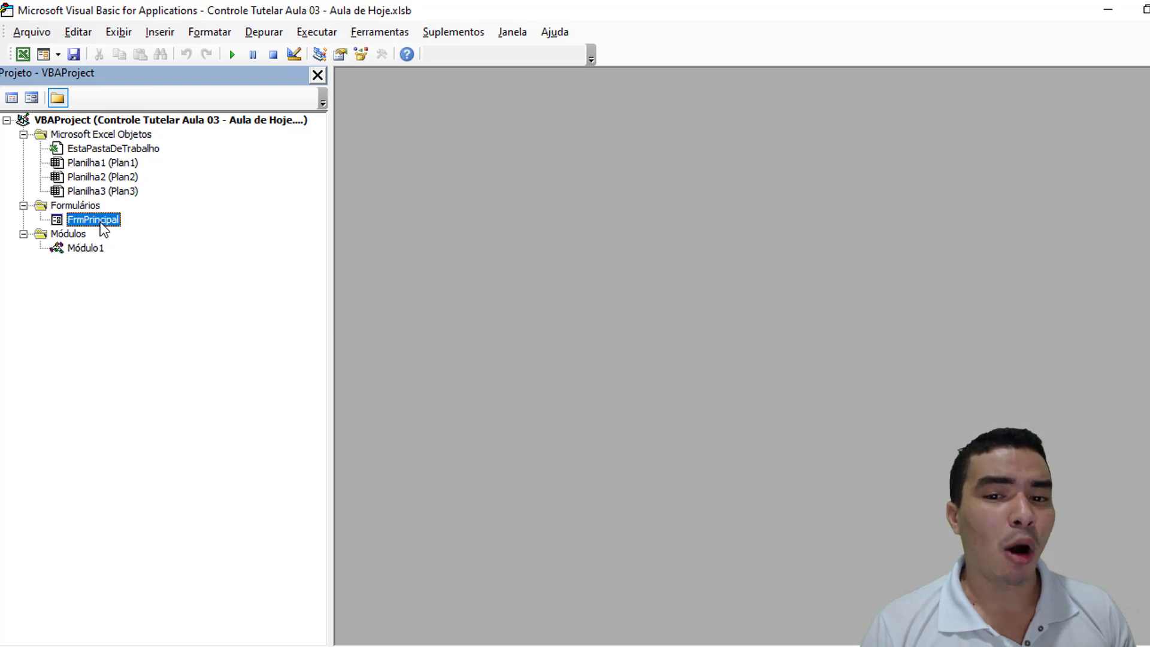
double_click(101, 223)
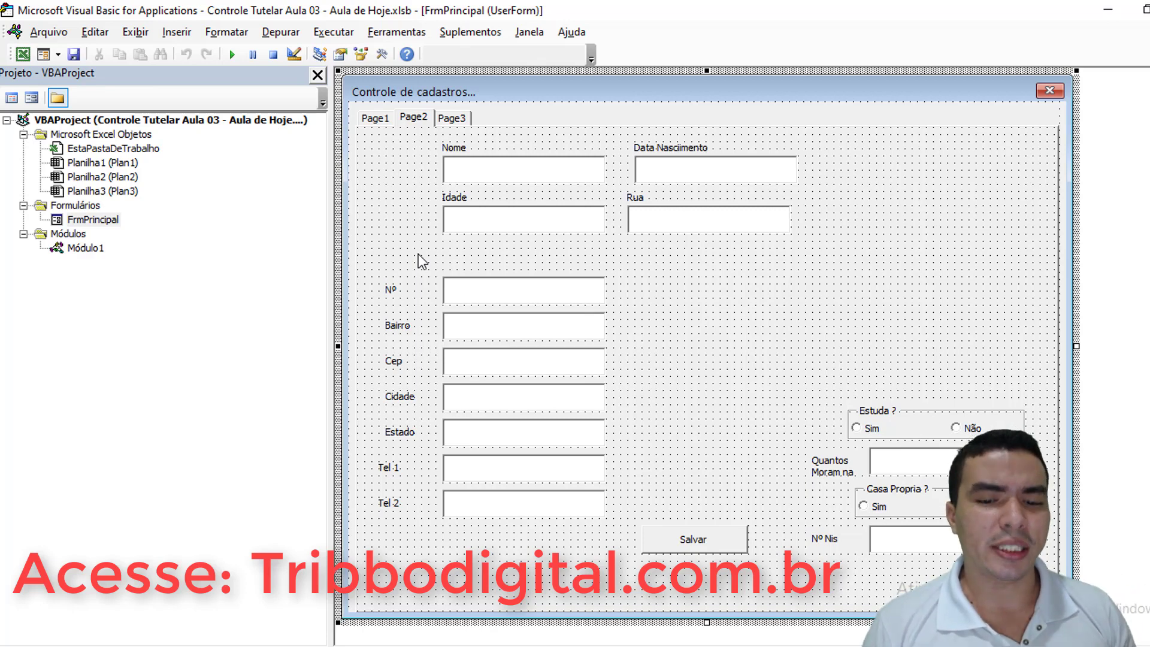
double_click(693, 542)
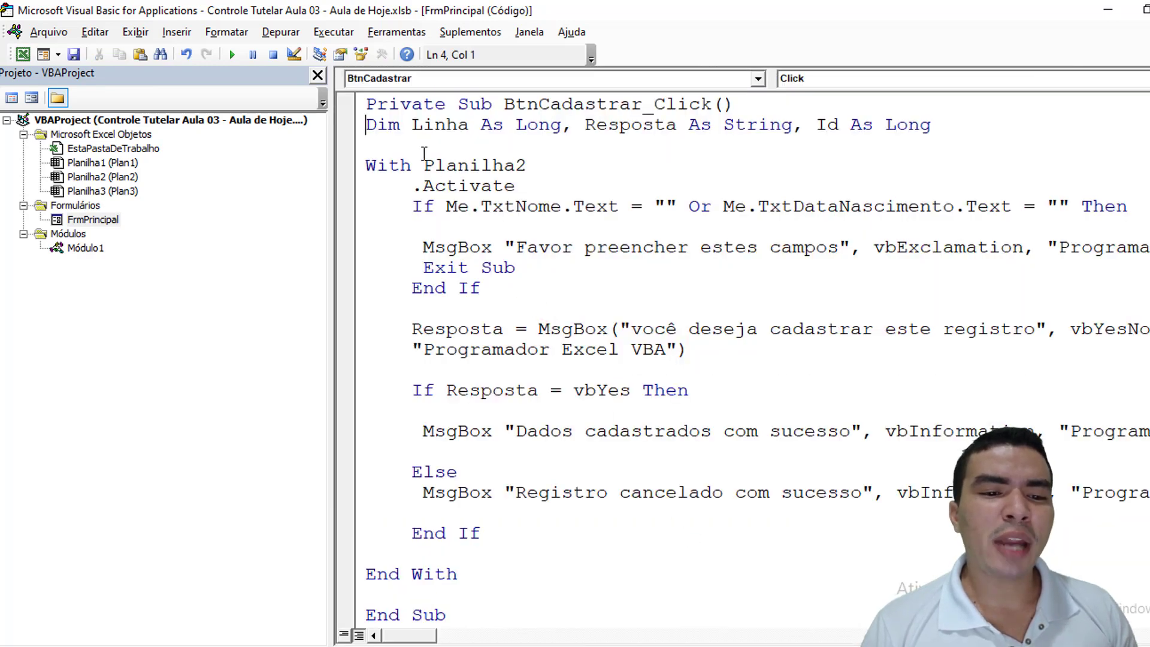
left_click(317, 76)
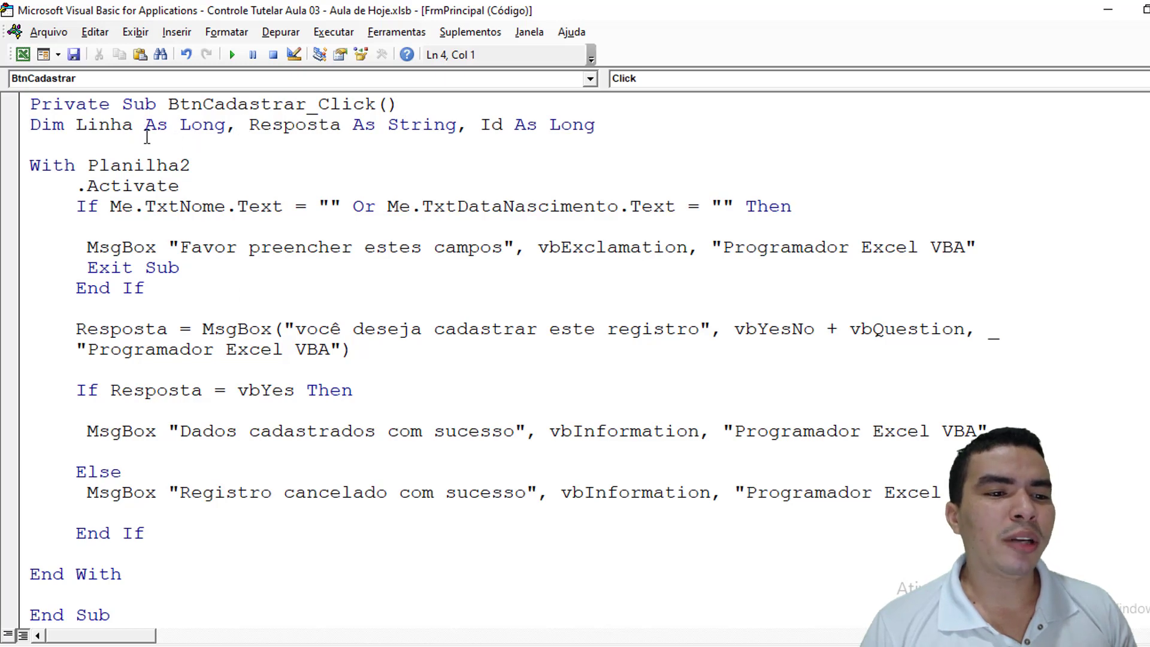
left_click_drag(76, 125, 133, 125)
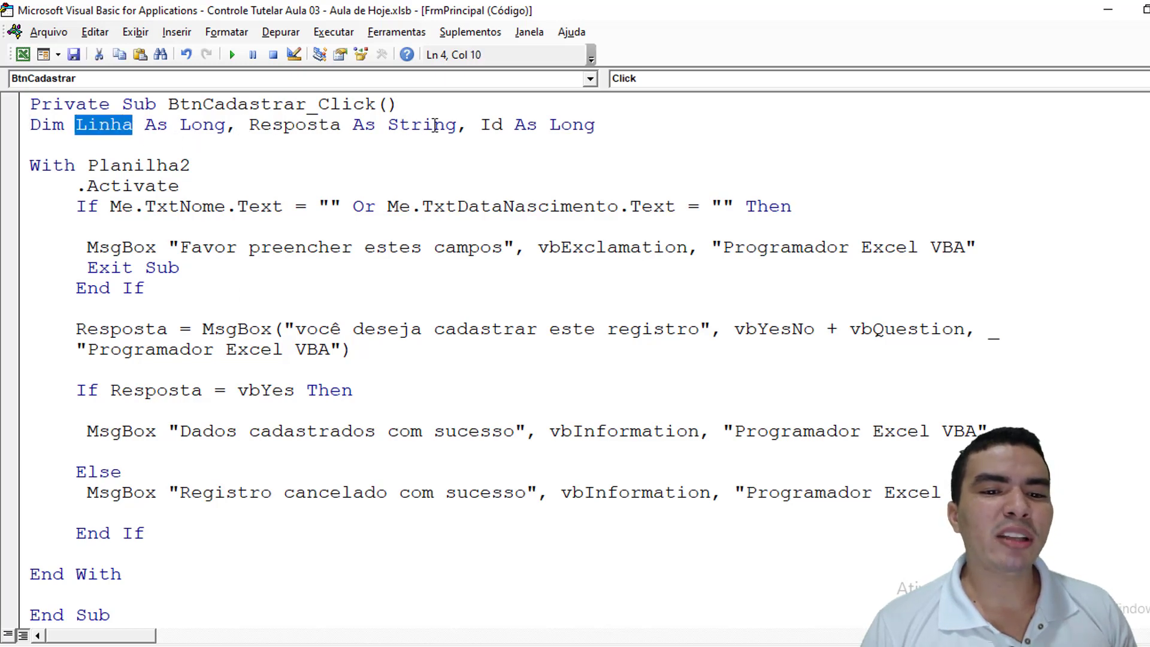
left_click_drag(480, 125, 505, 128)
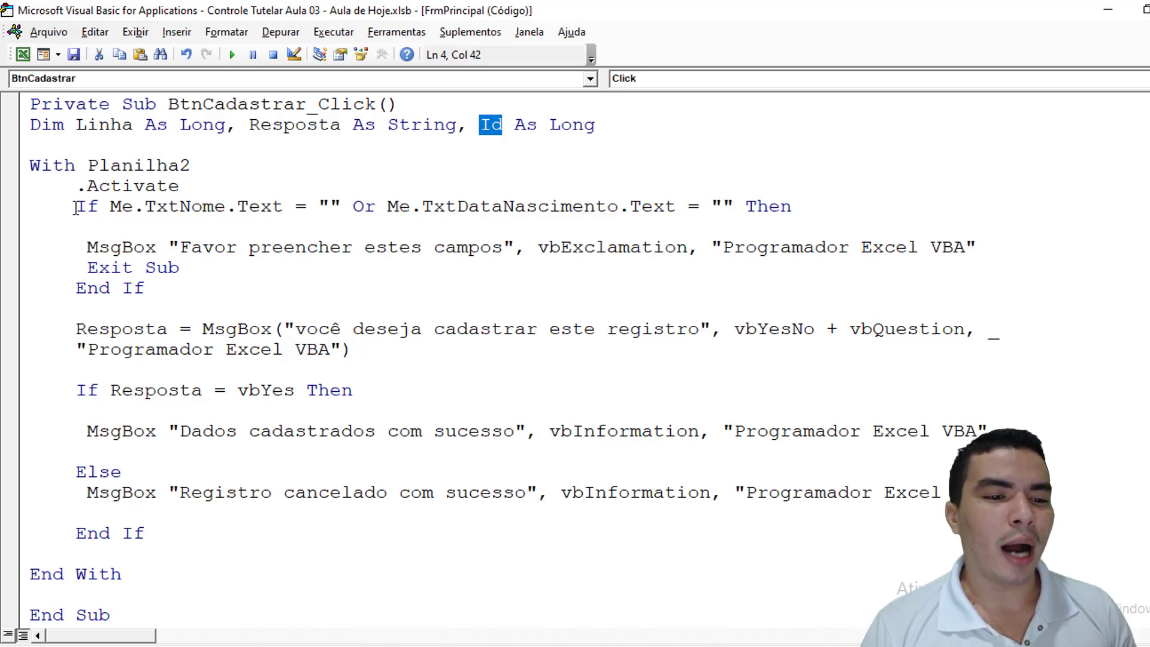
left_click_drag(75, 208, 815, 204)
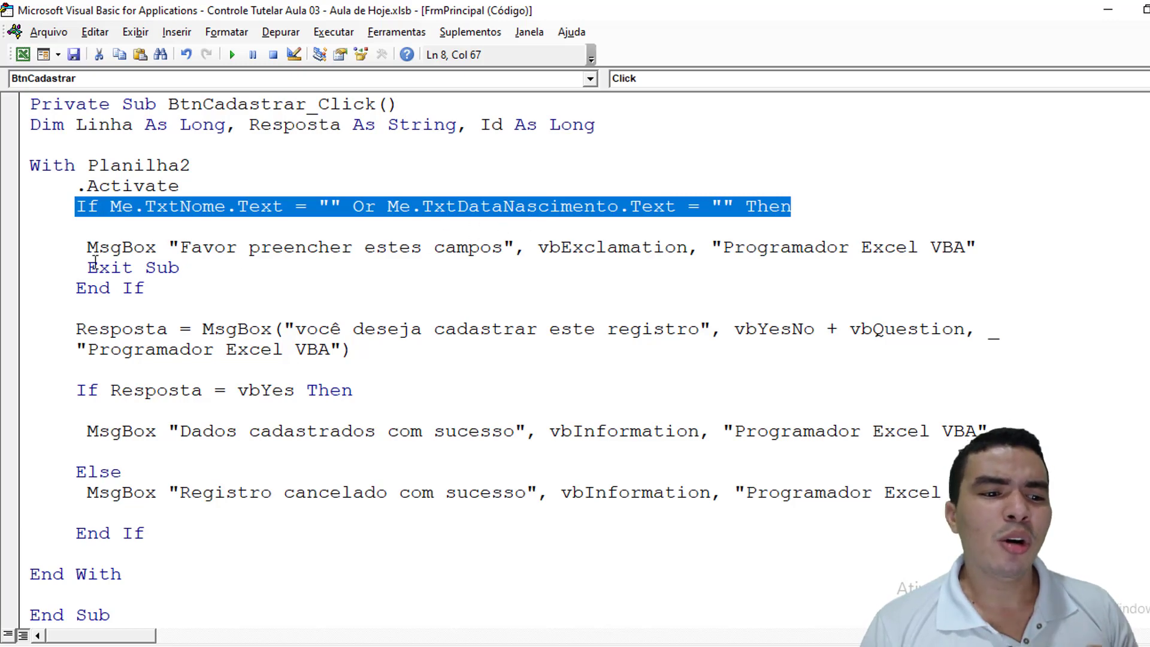
left_click_drag(82, 247, 152, 313)
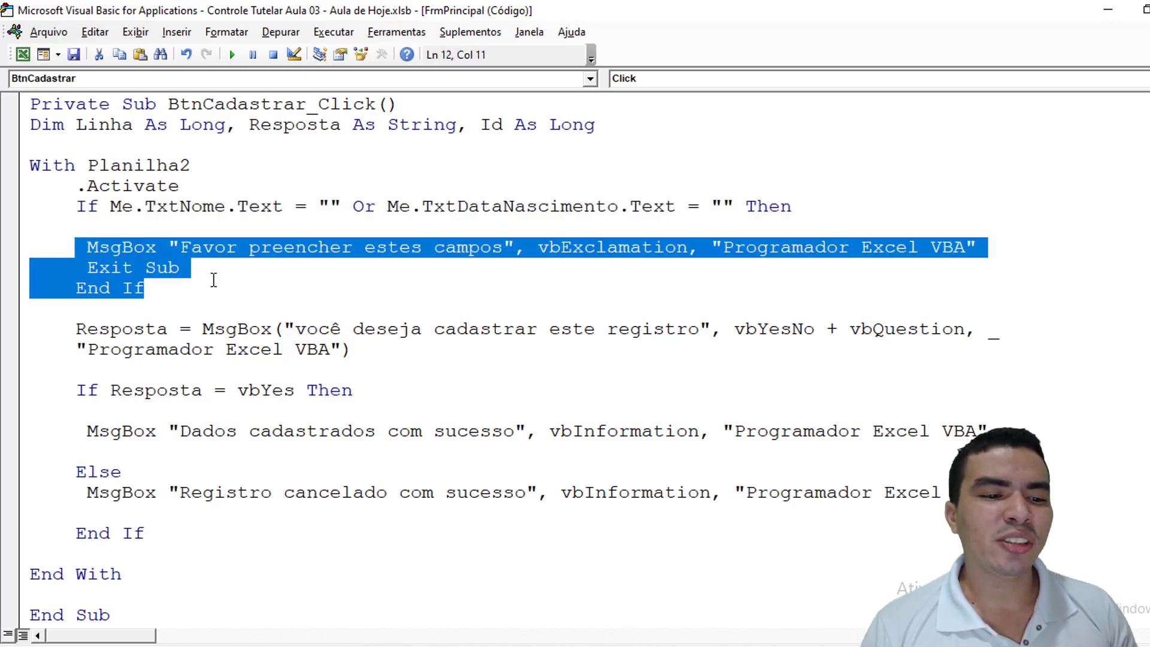
left_click_drag(76, 329, 366, 352)
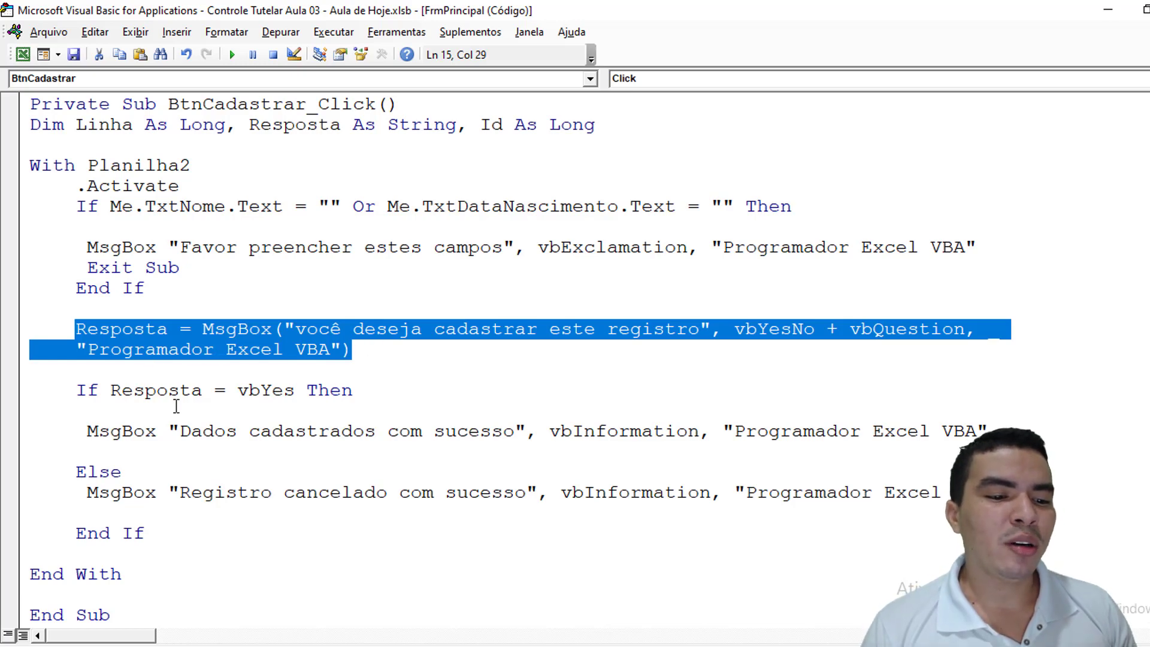
left_click_drag(76, 428, 539, 423)
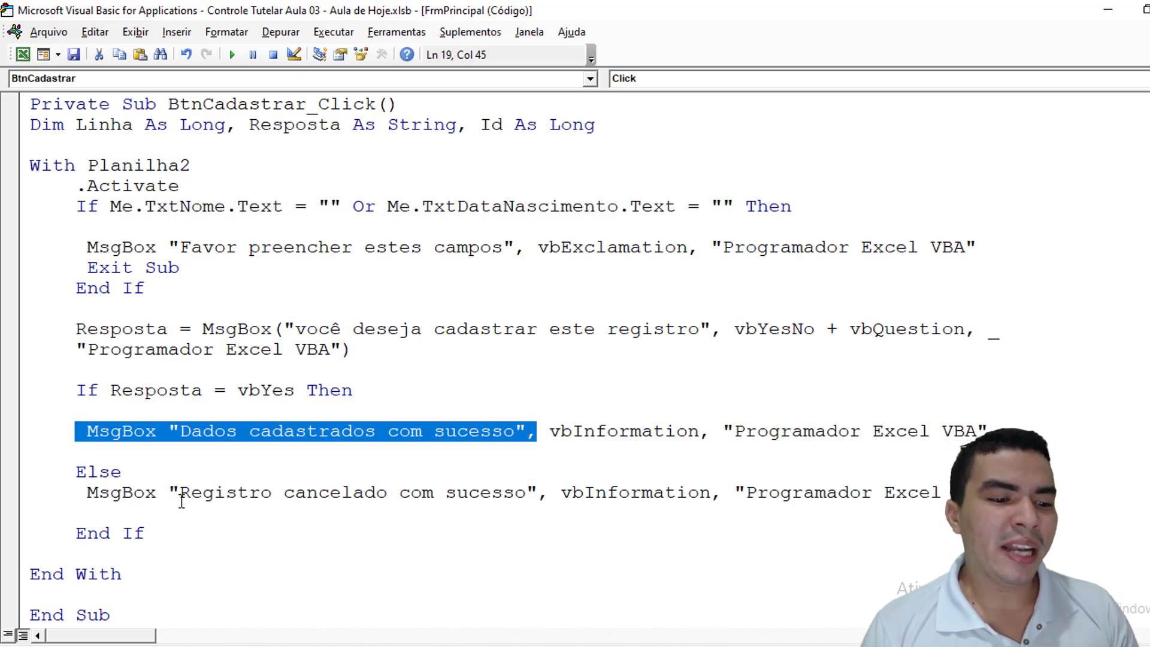
mouse_move(76, 473)
left_mouse_down()
mouse_move(121, 473)
mouse_move(147, 499)
left_mouse_up()
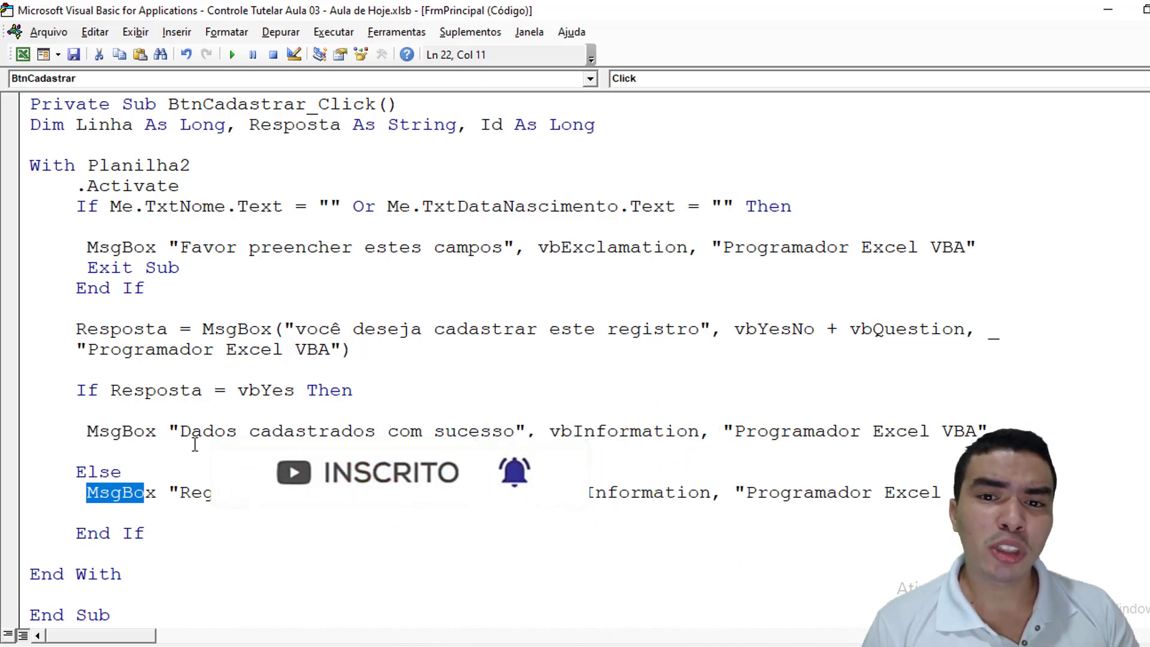
Begin an Id line in the Yes branch using Application.WorksheetFunction.Max.
left_click(128, 409)
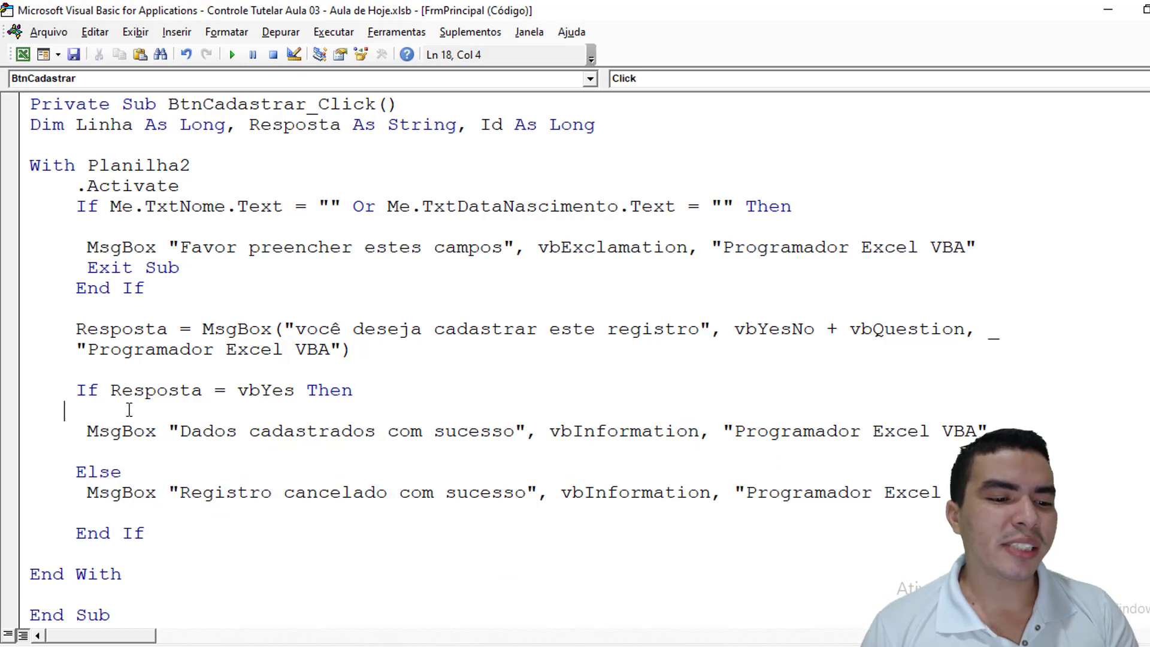
key("Return")
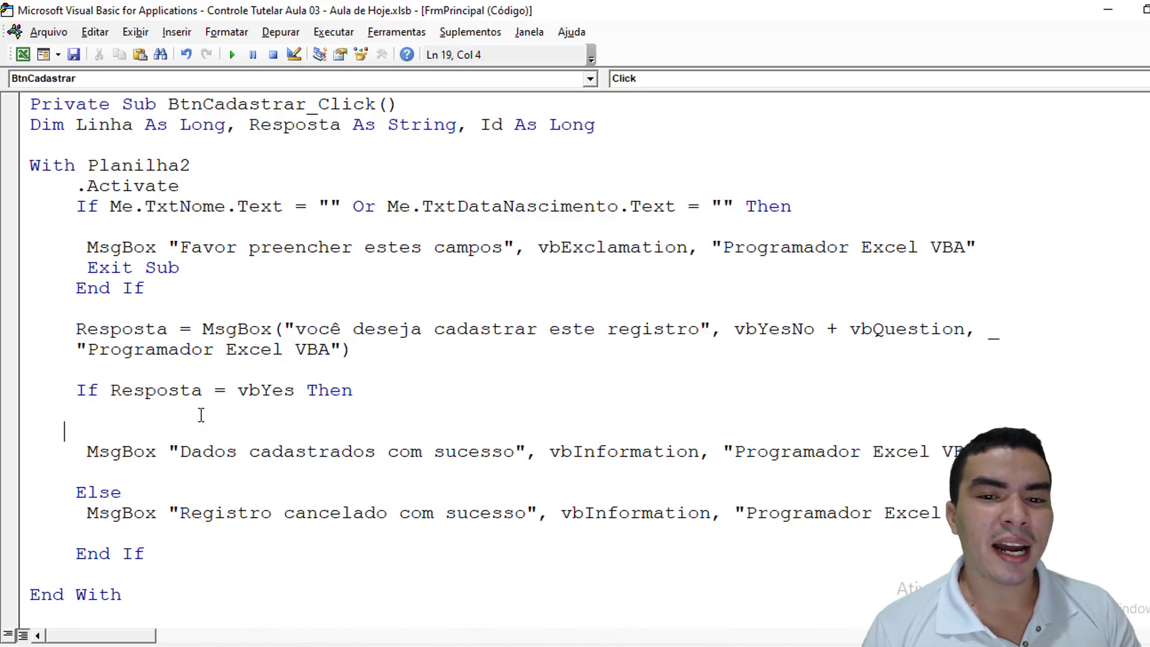
type("id")
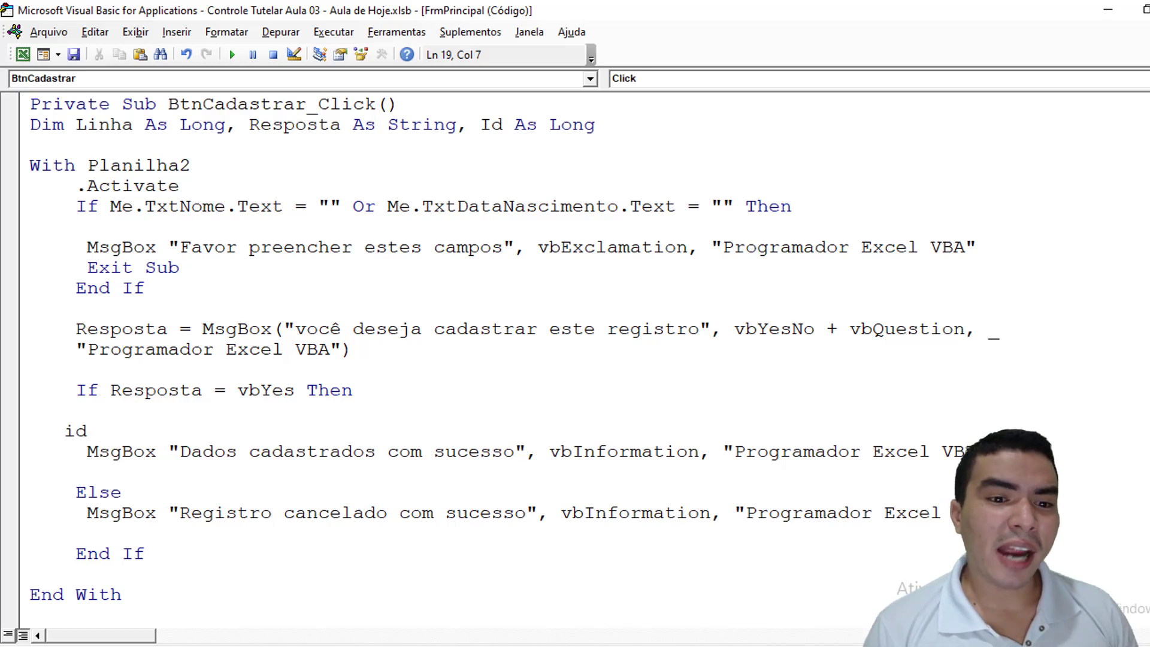
type(" =")
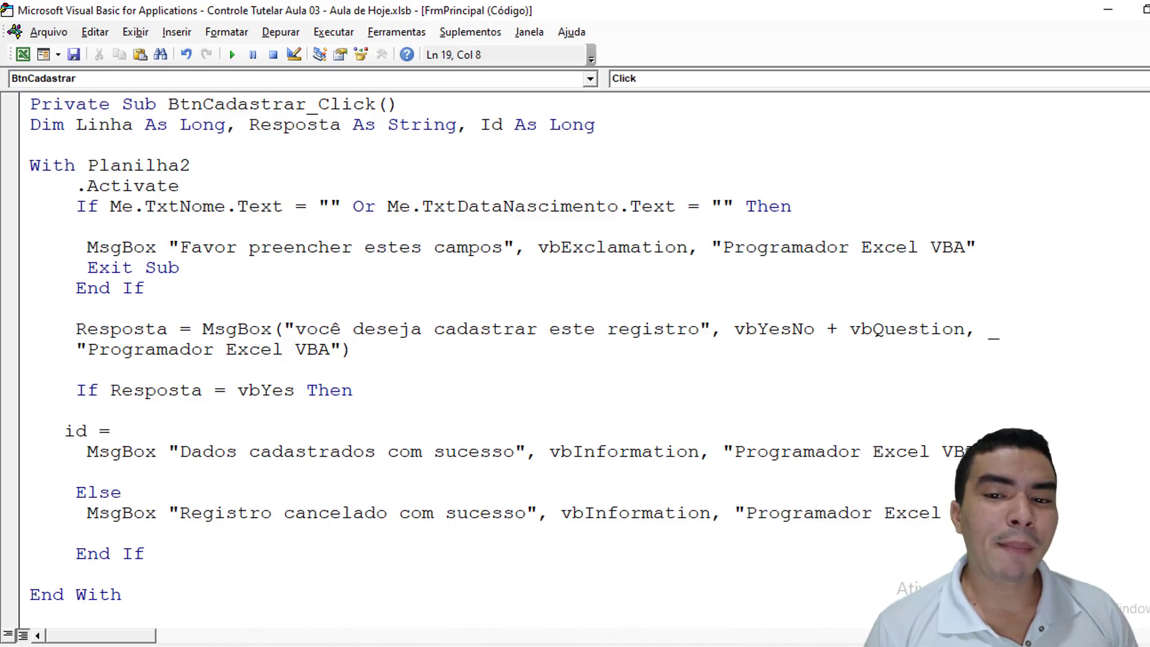
type(".a")
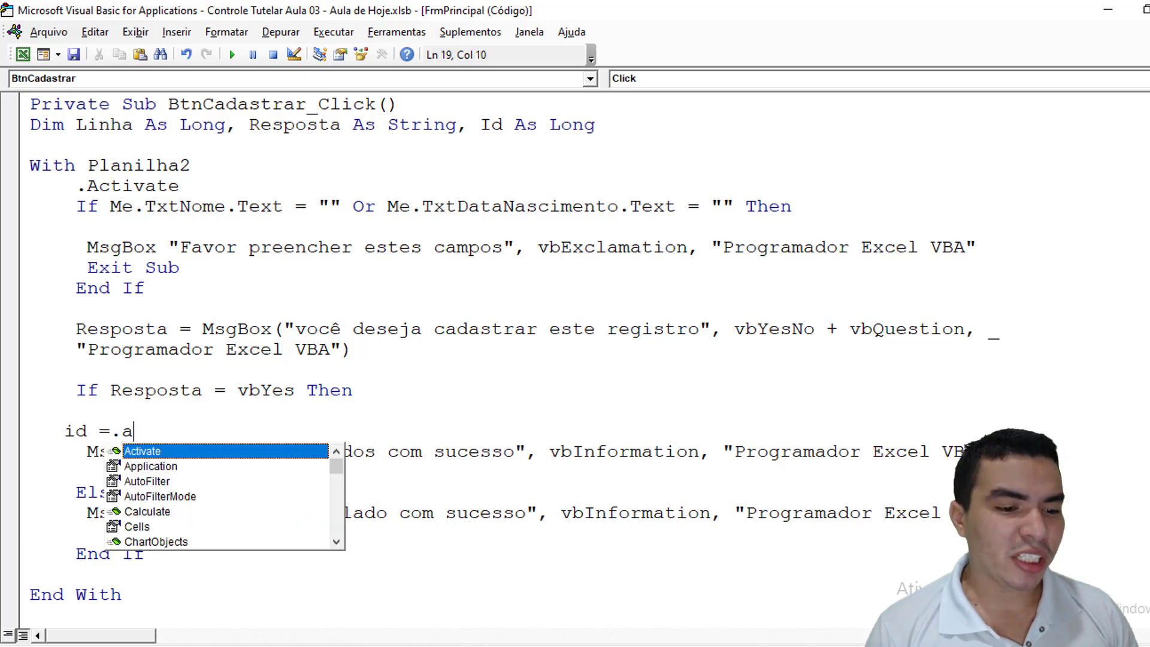
type("pp")
key("Tab")
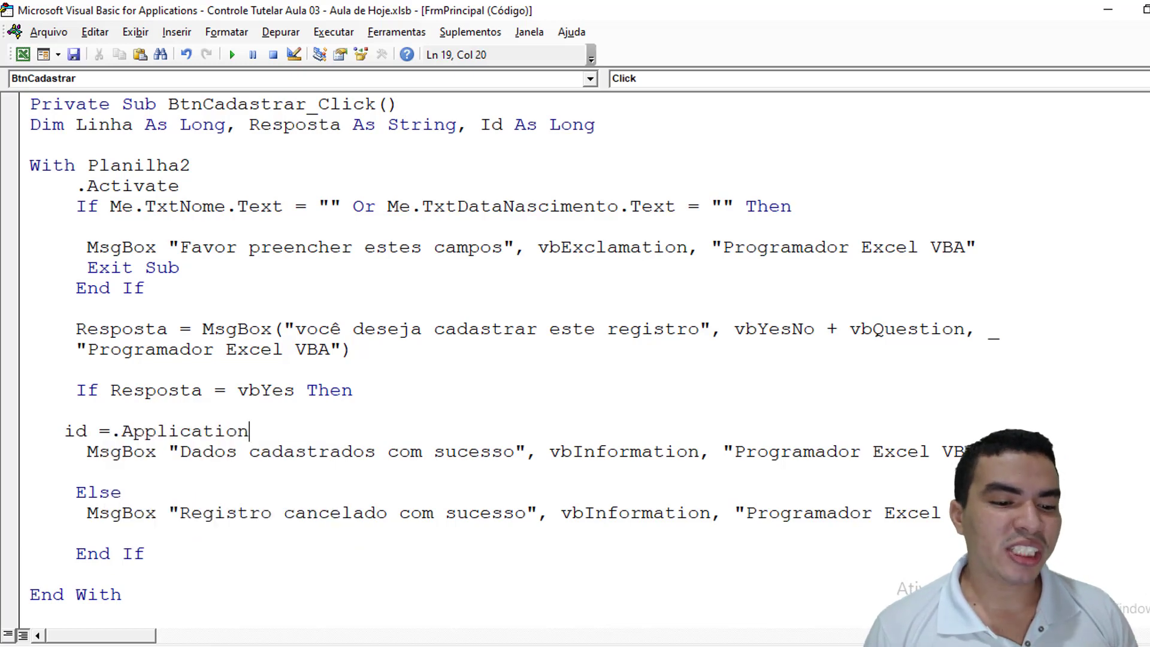
type(".wo")
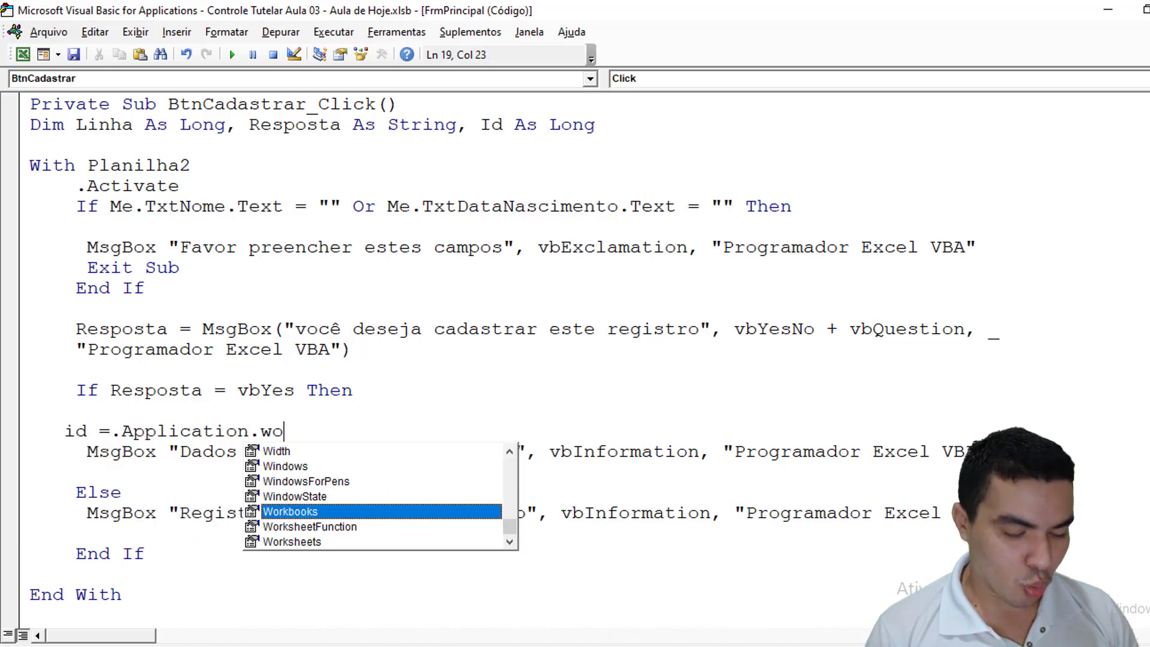
type("r")
key("Down")
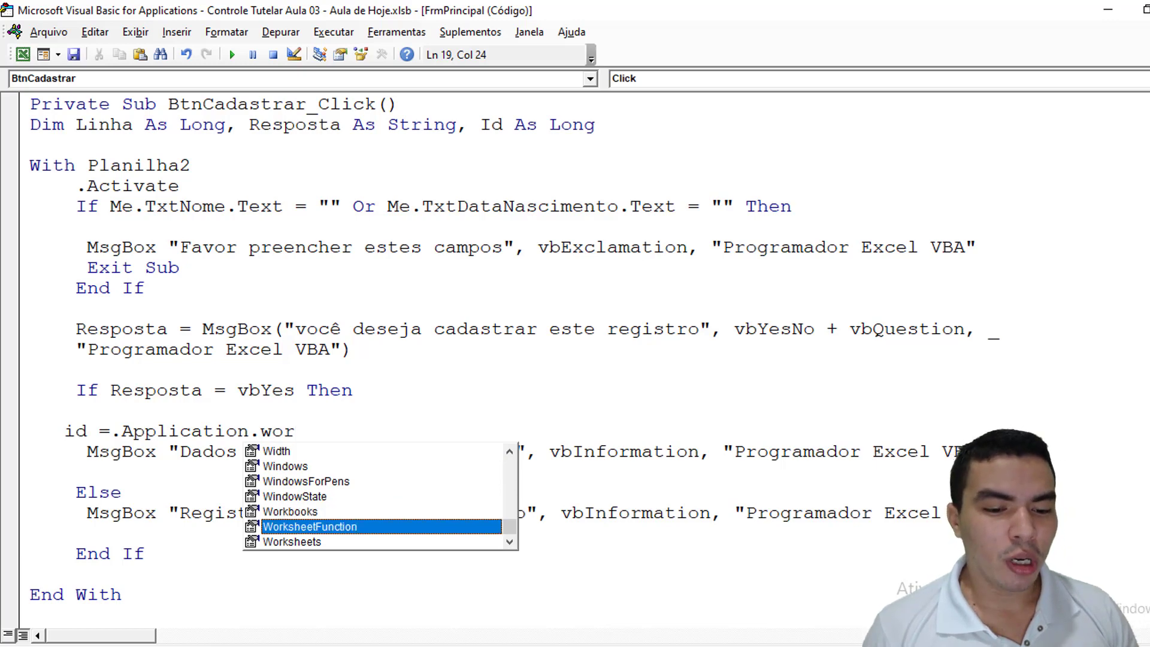
key("Tab")
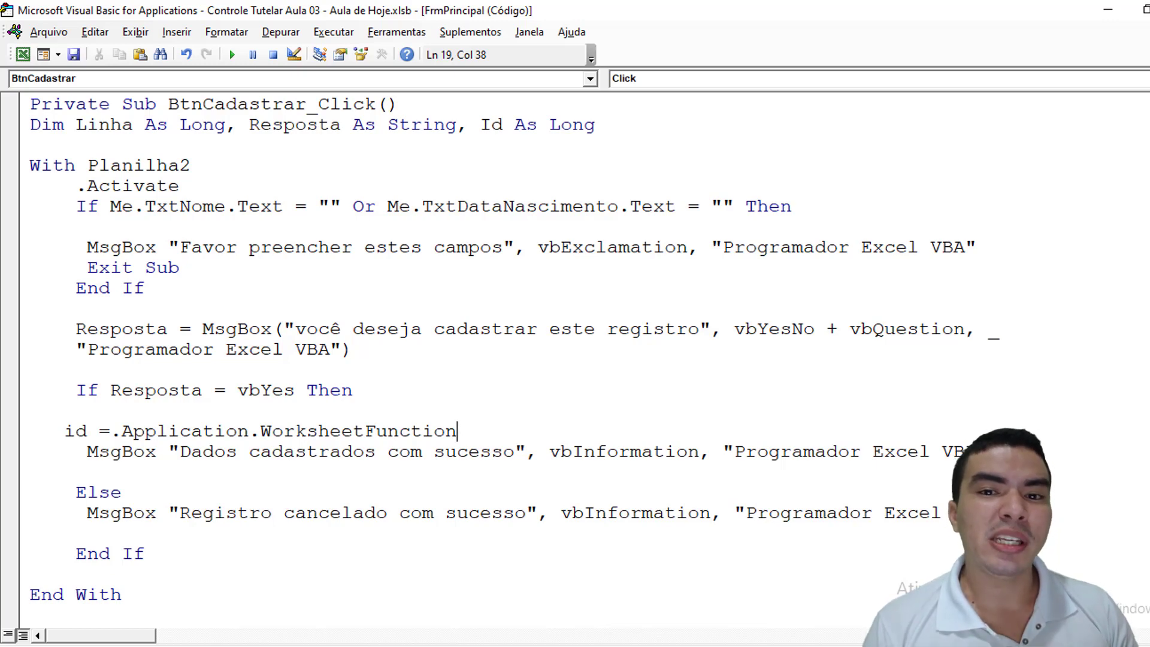
type(".m")
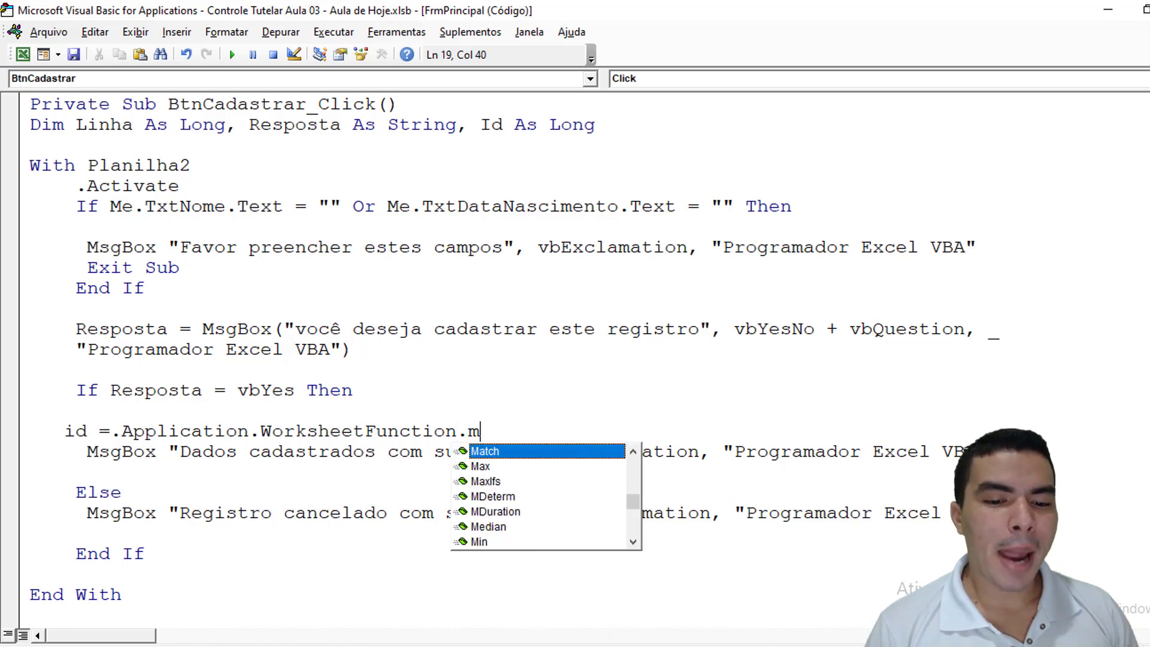
key("Down")
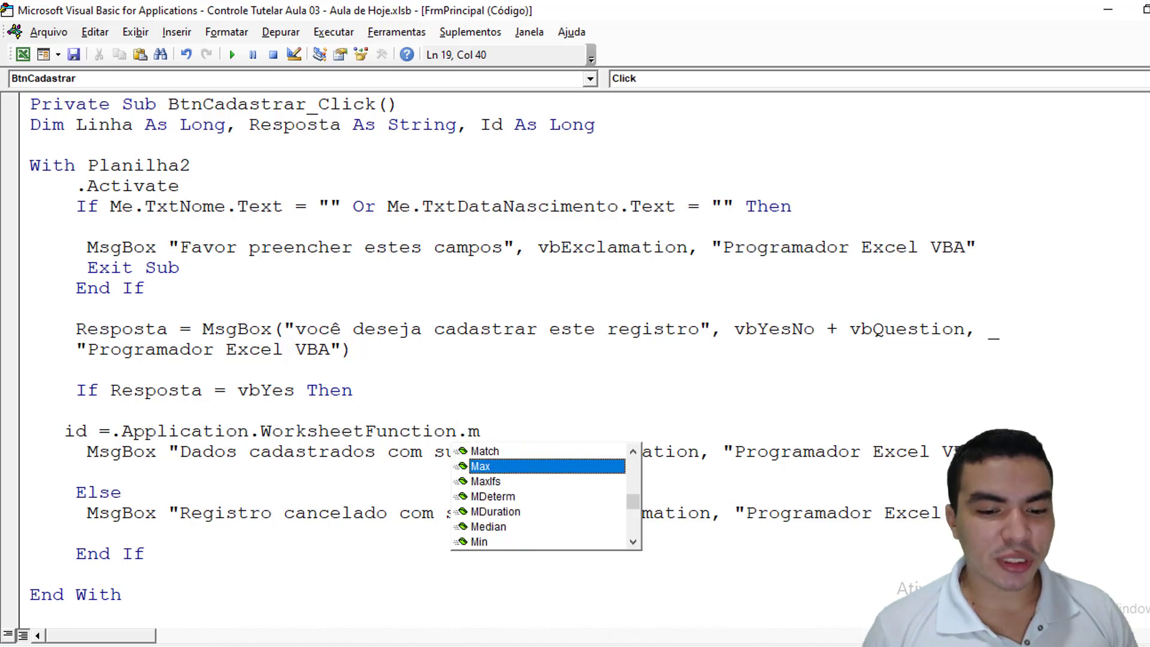
key("Tab")
Complete it as Max(.Columns(1)) + 1 and add MsgBox Id below.
type("(")
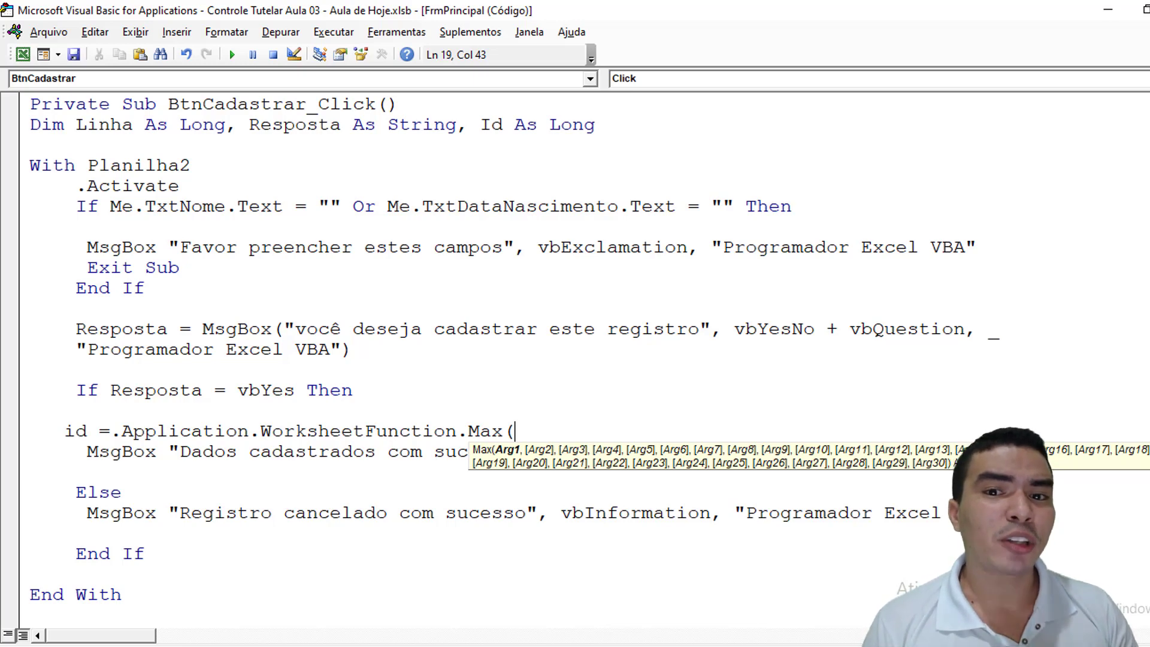
type(".")
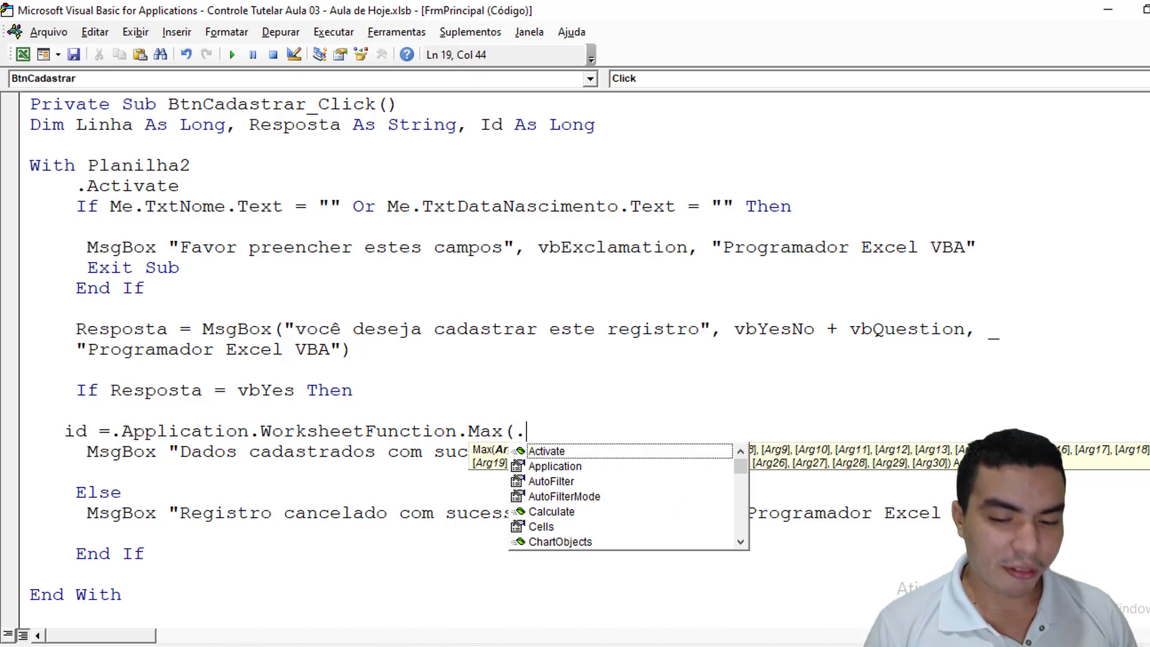
type("co")
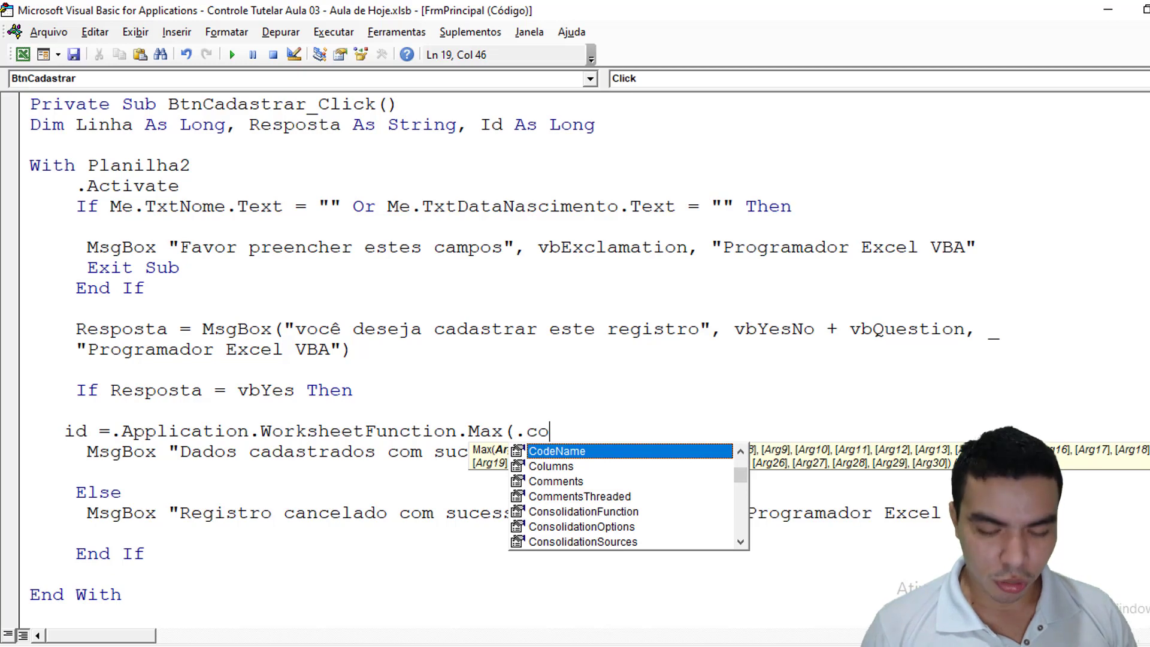
key("Down")
key("Tab")
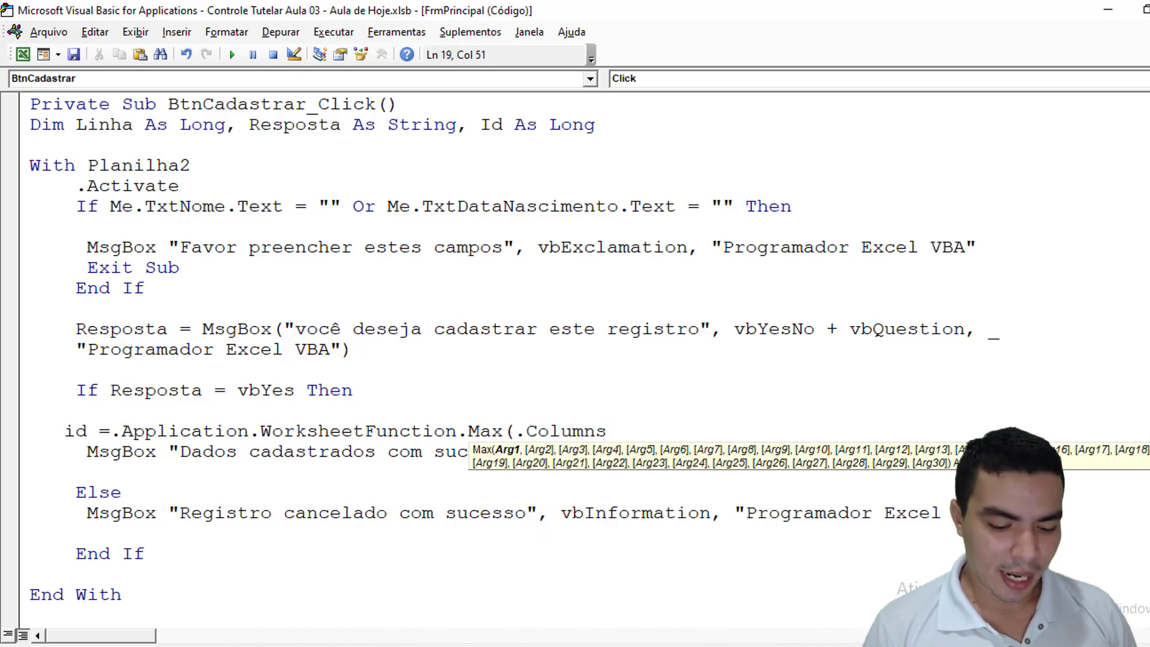
type("(")
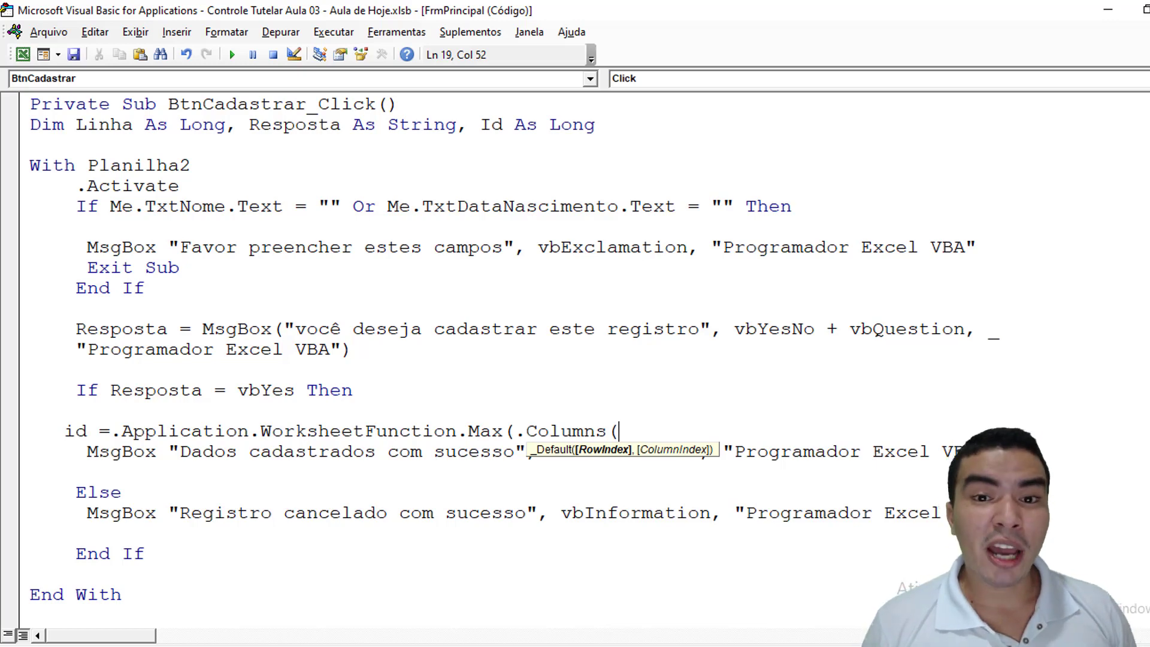
type("1")
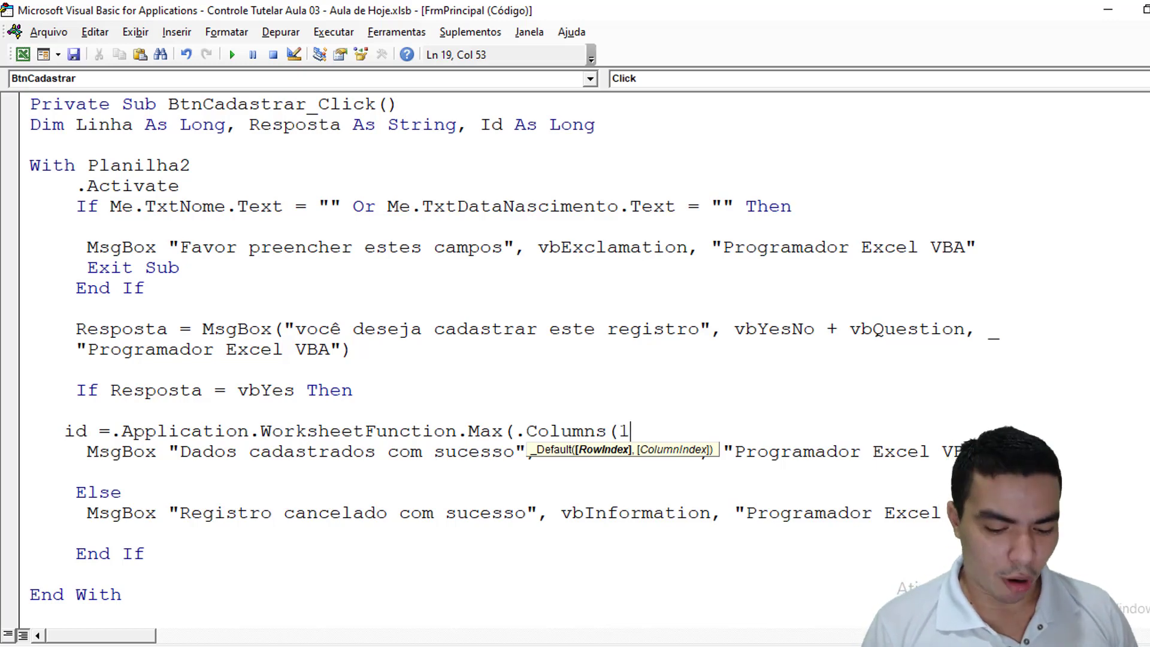
type(")")
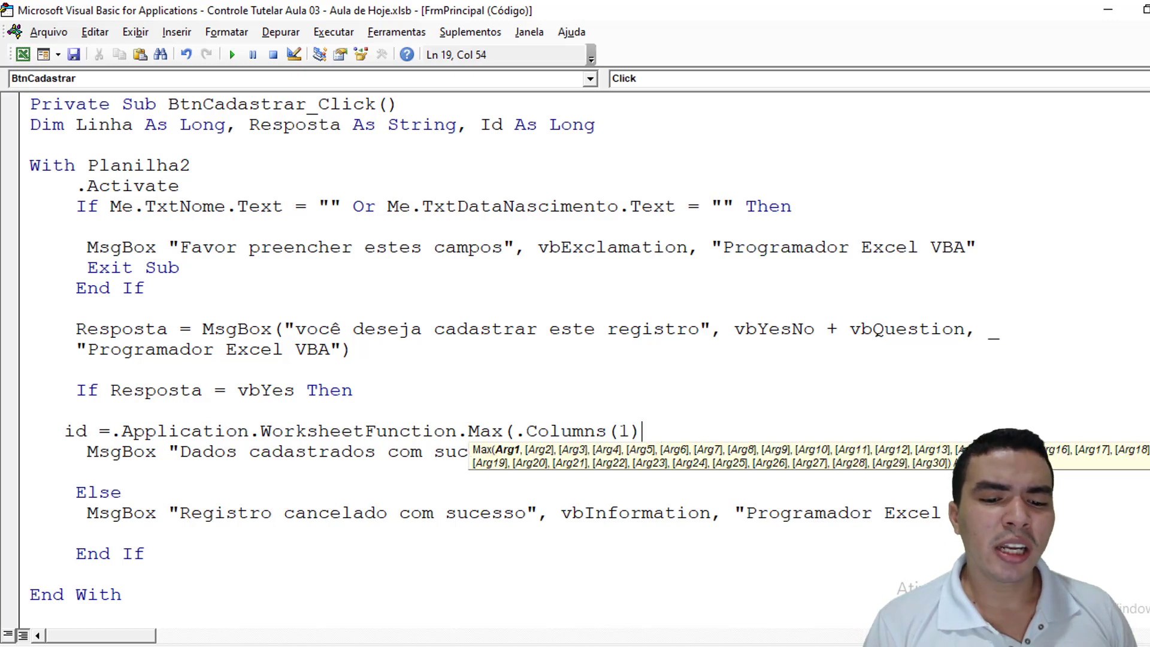
type(")")
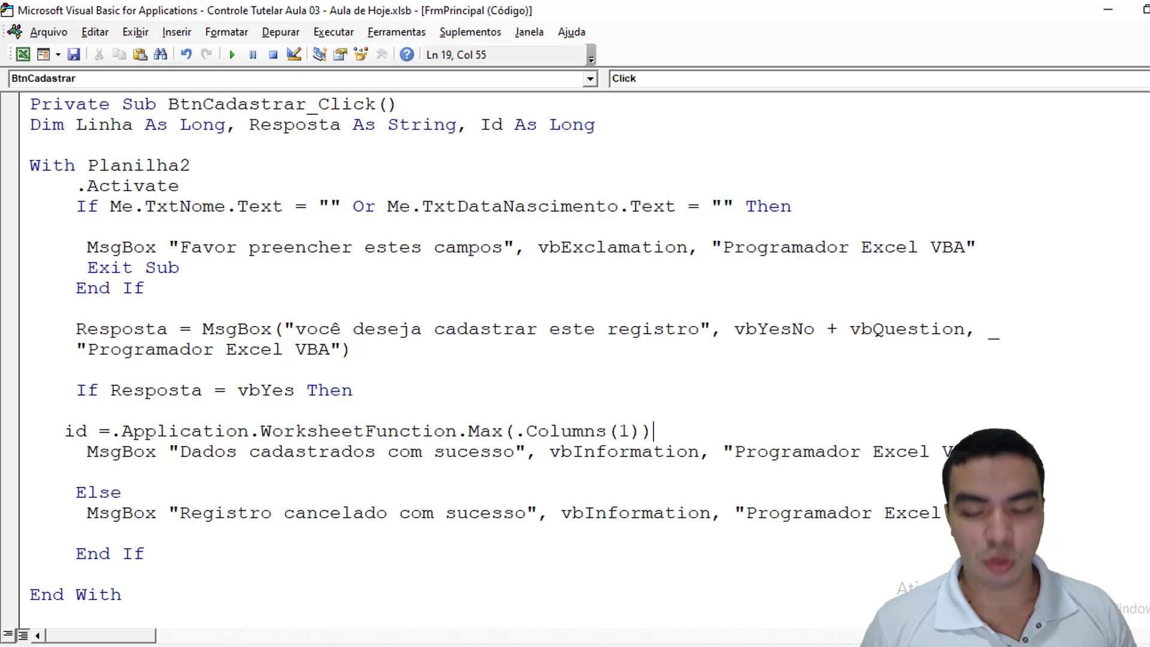
type("+ ")
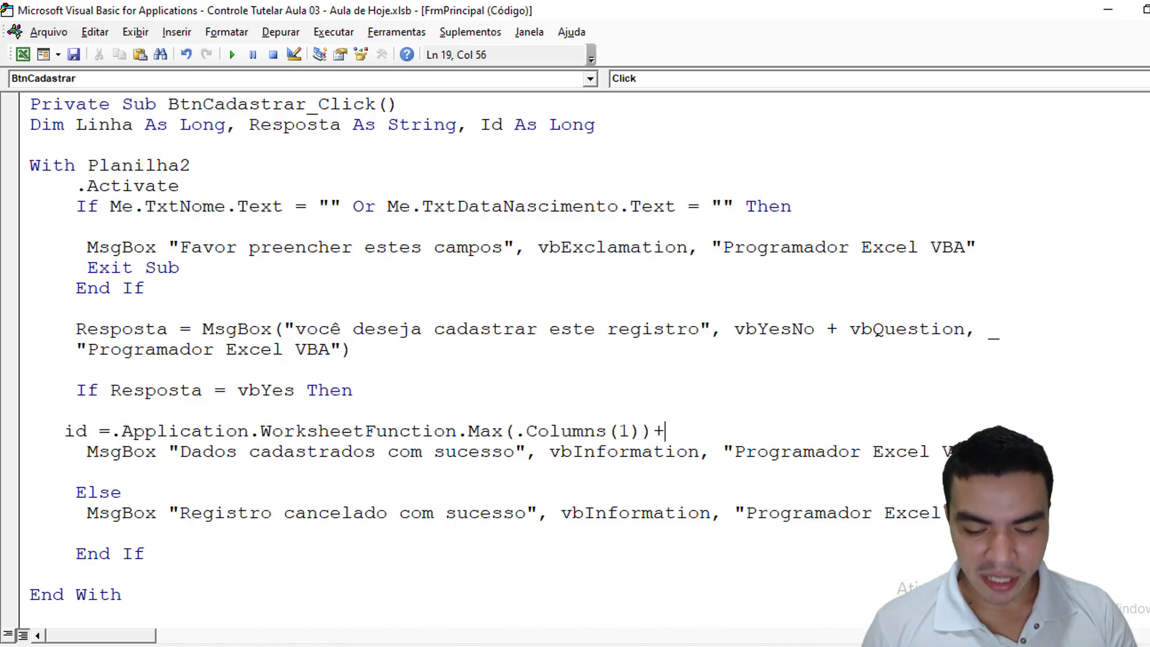
type("1")
key("Return")
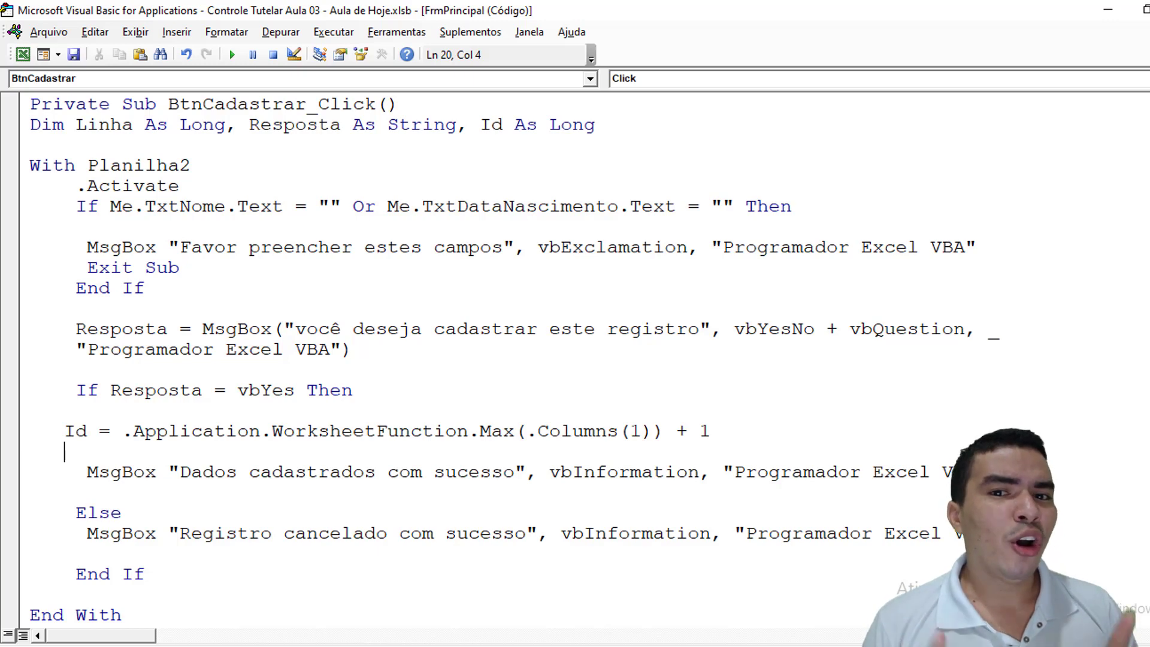
type("ms")
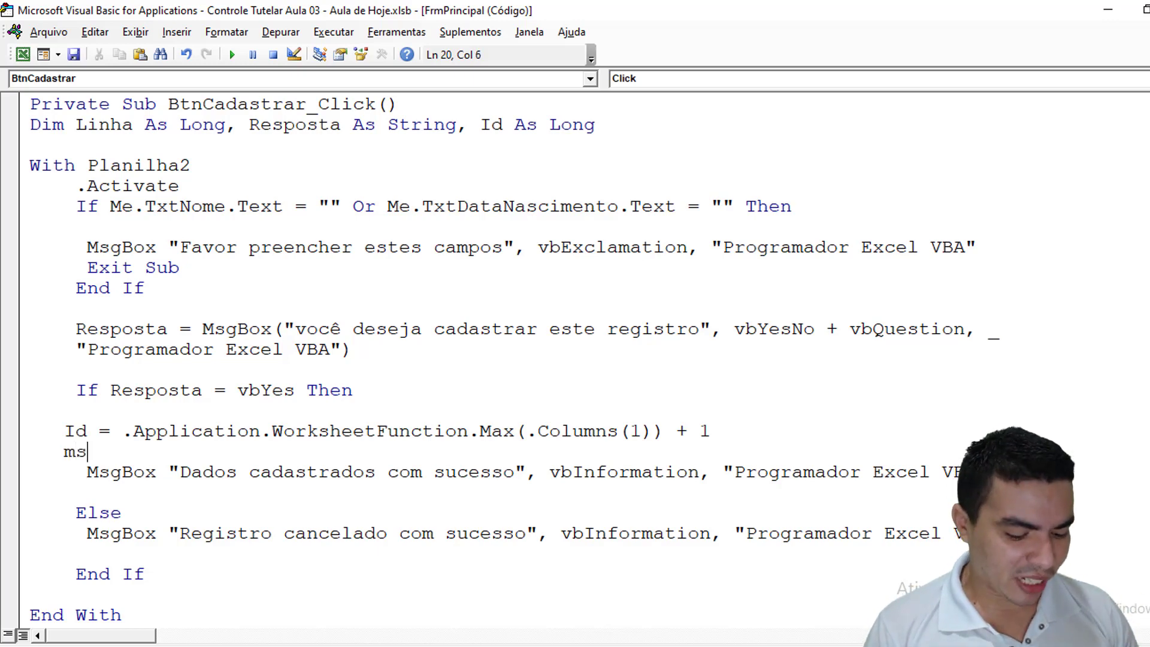
type("gbox ")
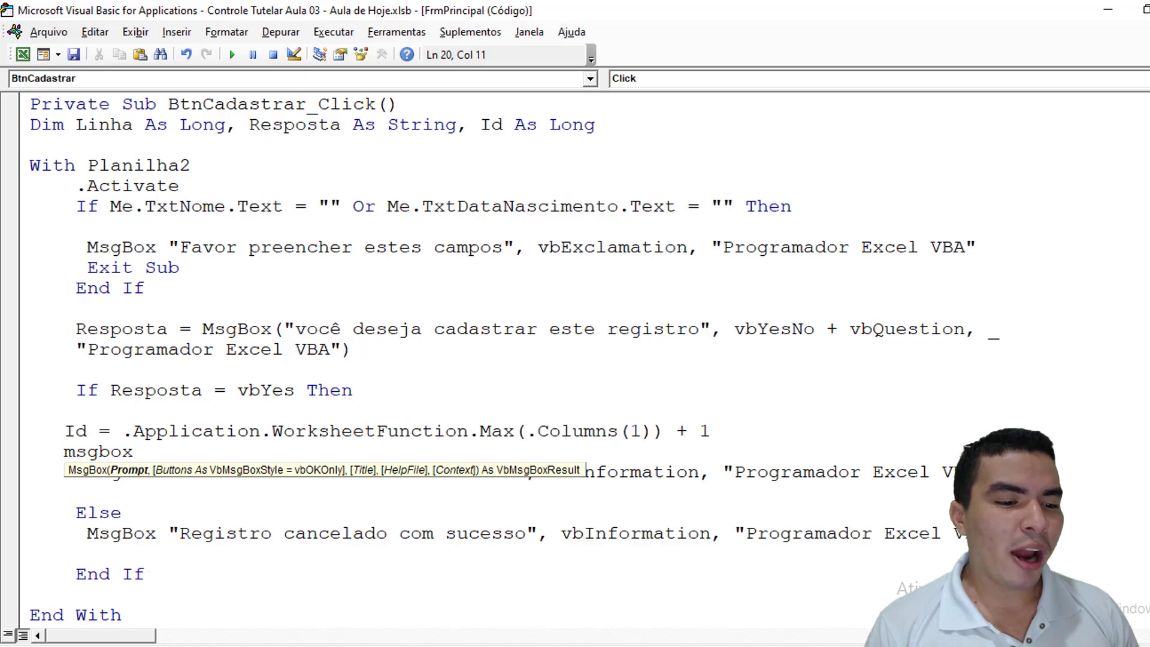
type("id")
left_click(244, 316)
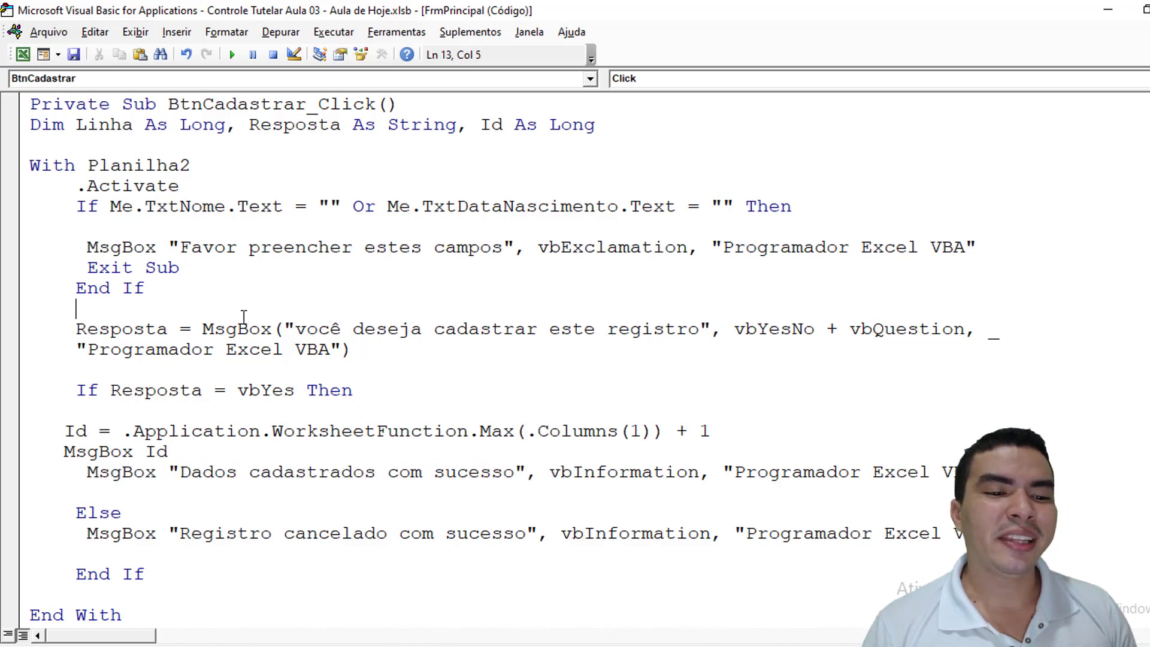
Open the registration form and enter 'aaa' in Nome and 'aaaa' in Data Nascimento.
left_click(23, 55)
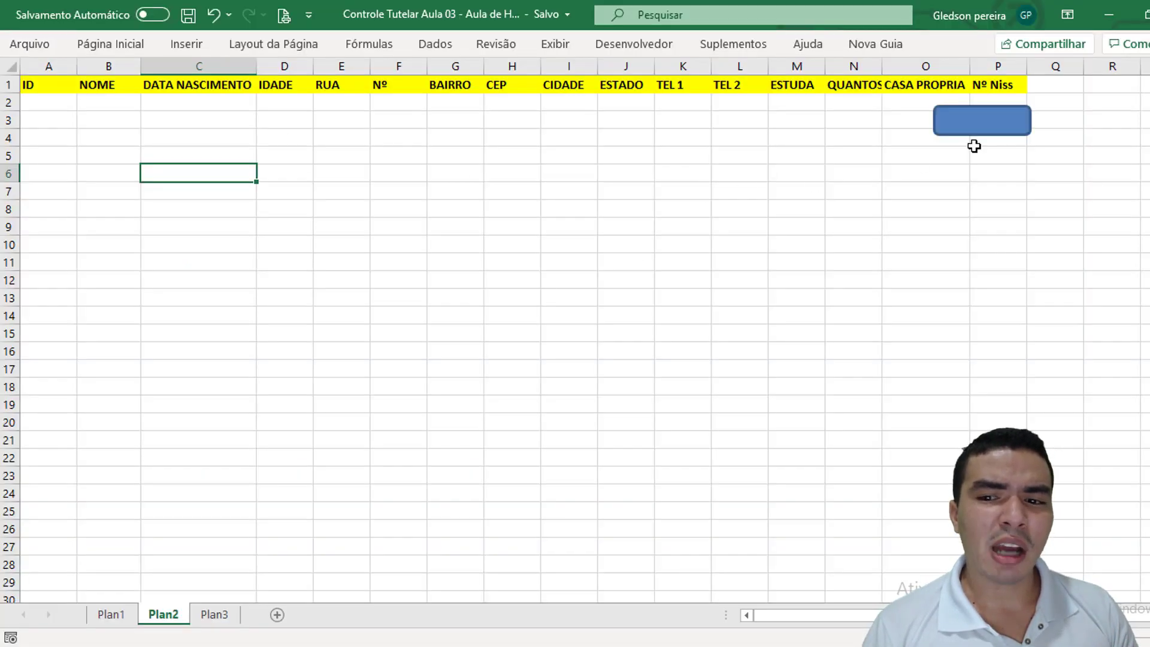
left_click(995, 129)
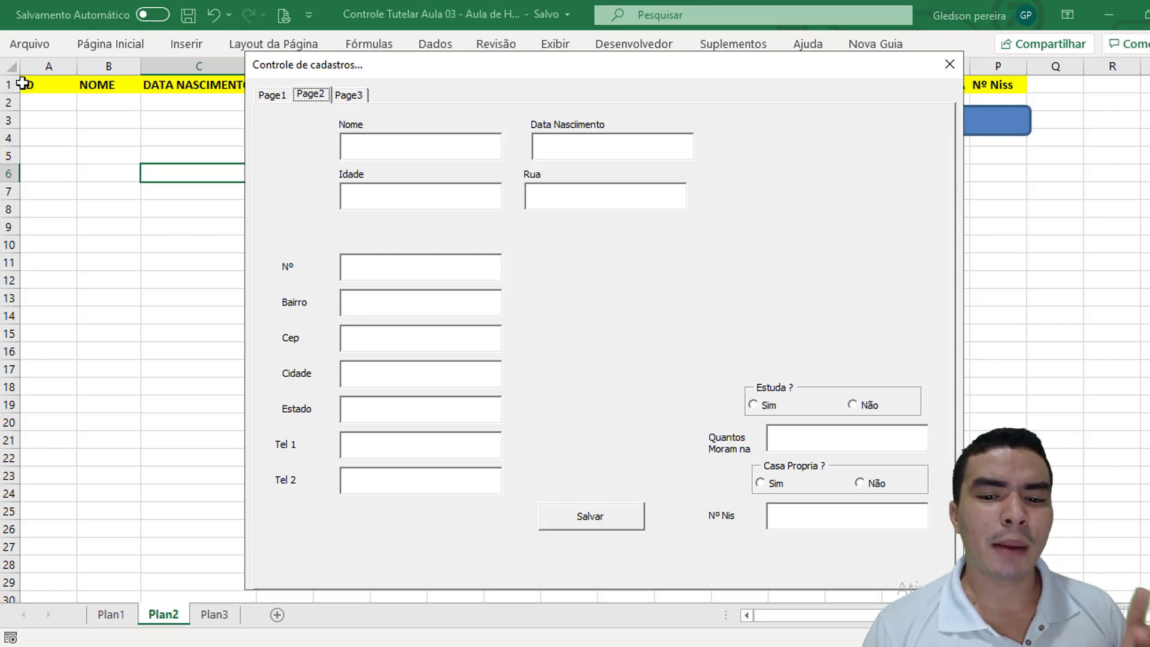
left_click(366, 145)
type("a")
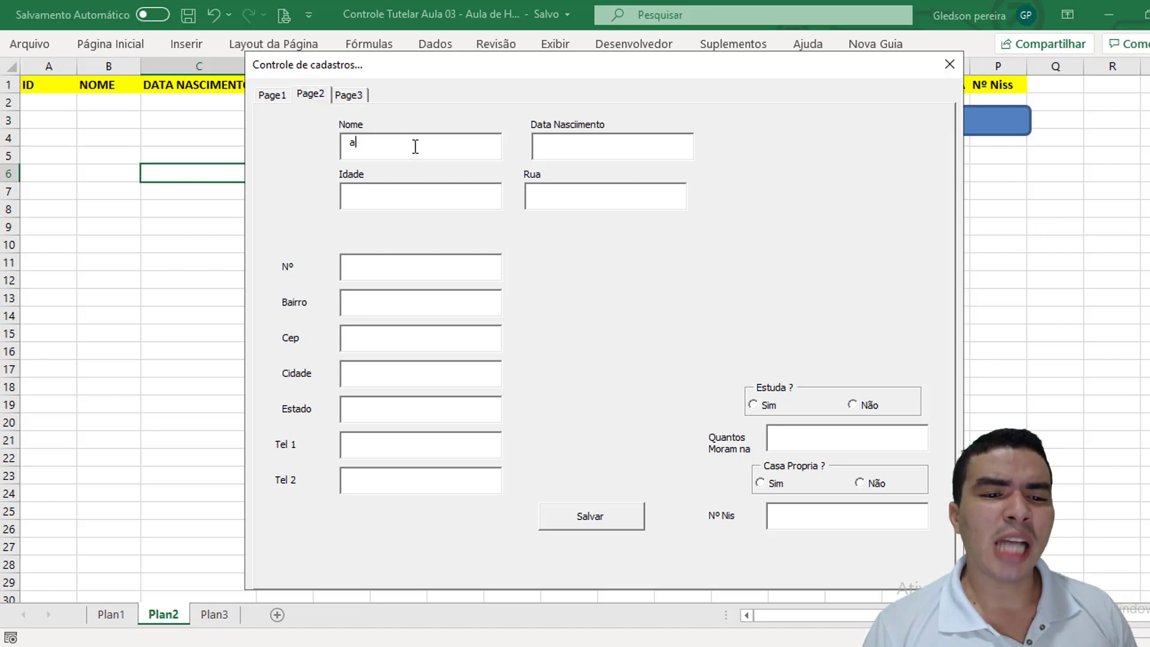
type("aa")
left_click(566, 149)
type("aaaa")
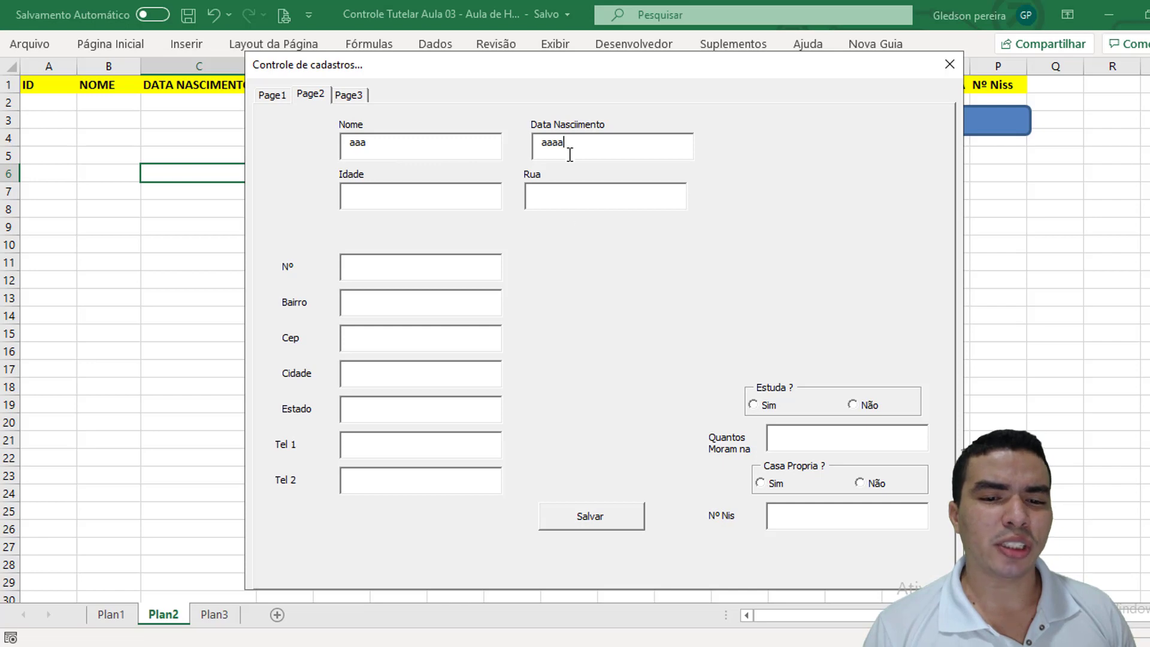
Save the record with Sim, dismiss the Id 1 and success boxes, and close the form.
left_click(606, 516)
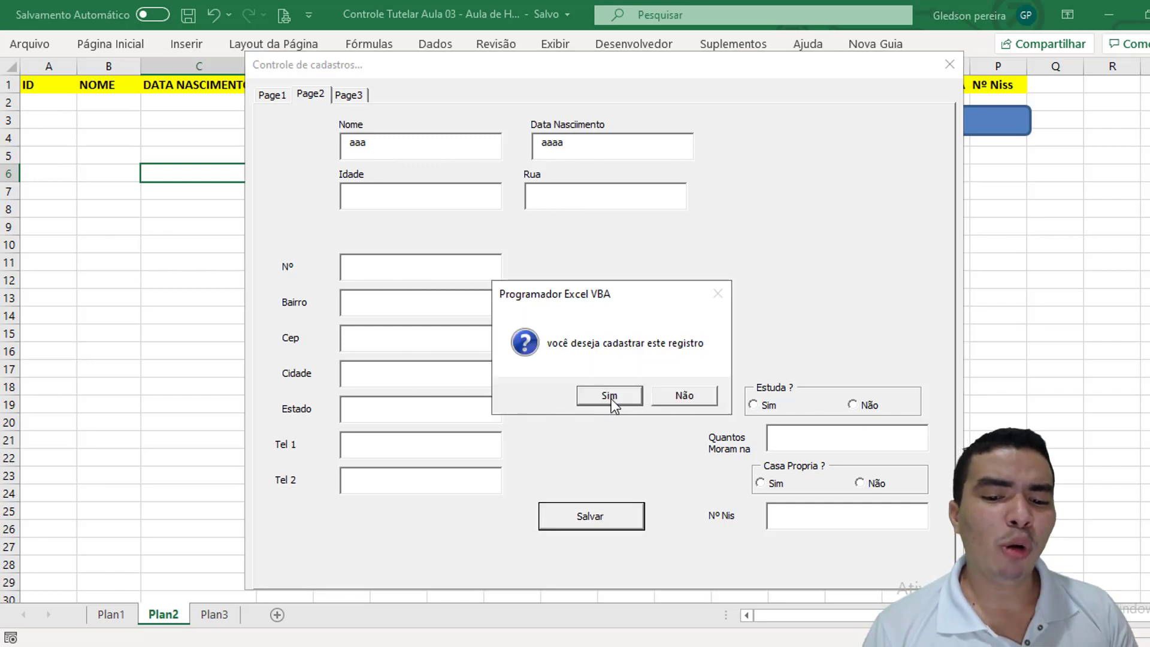
left_click(611, 396)
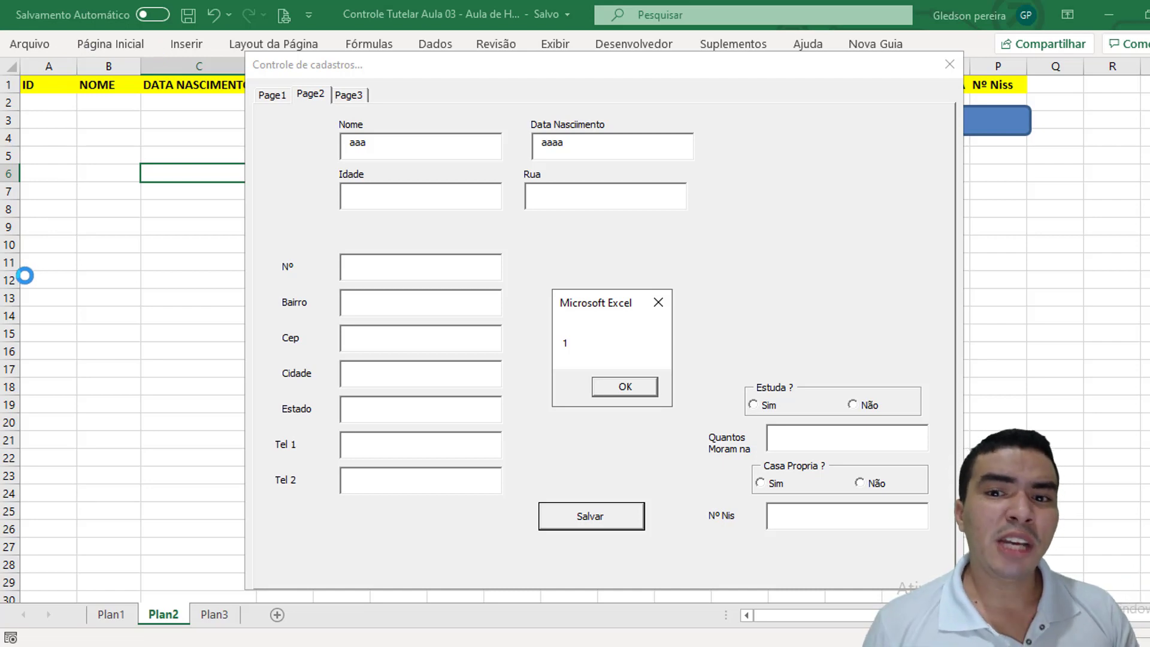
key("Return")
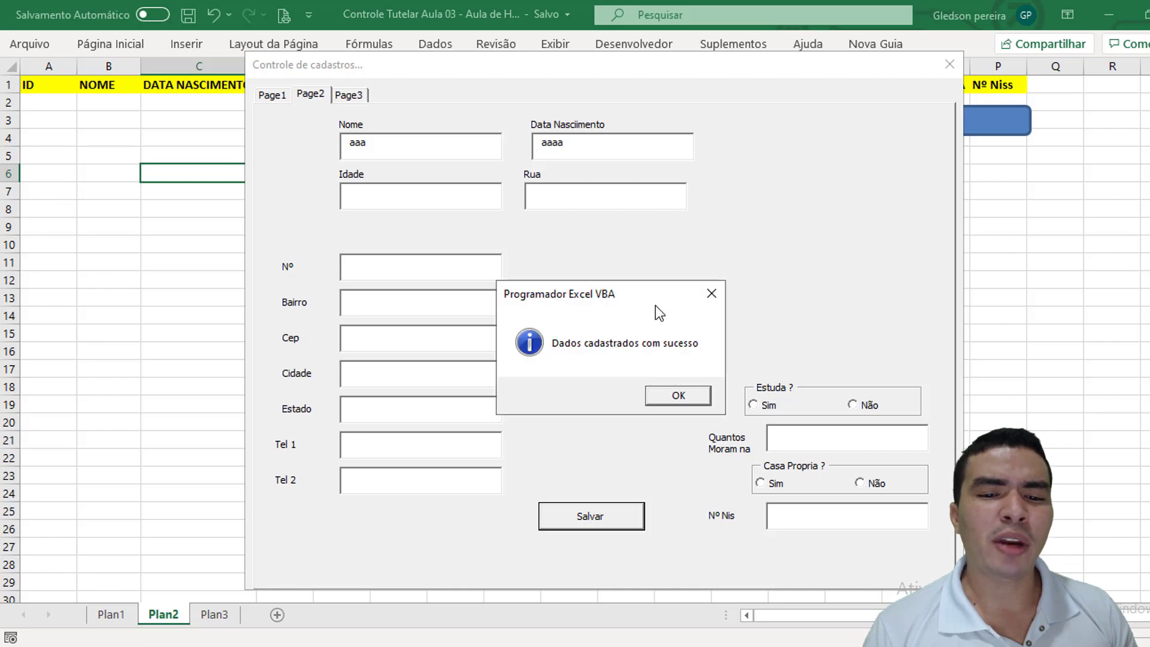
left_click(668, 388)
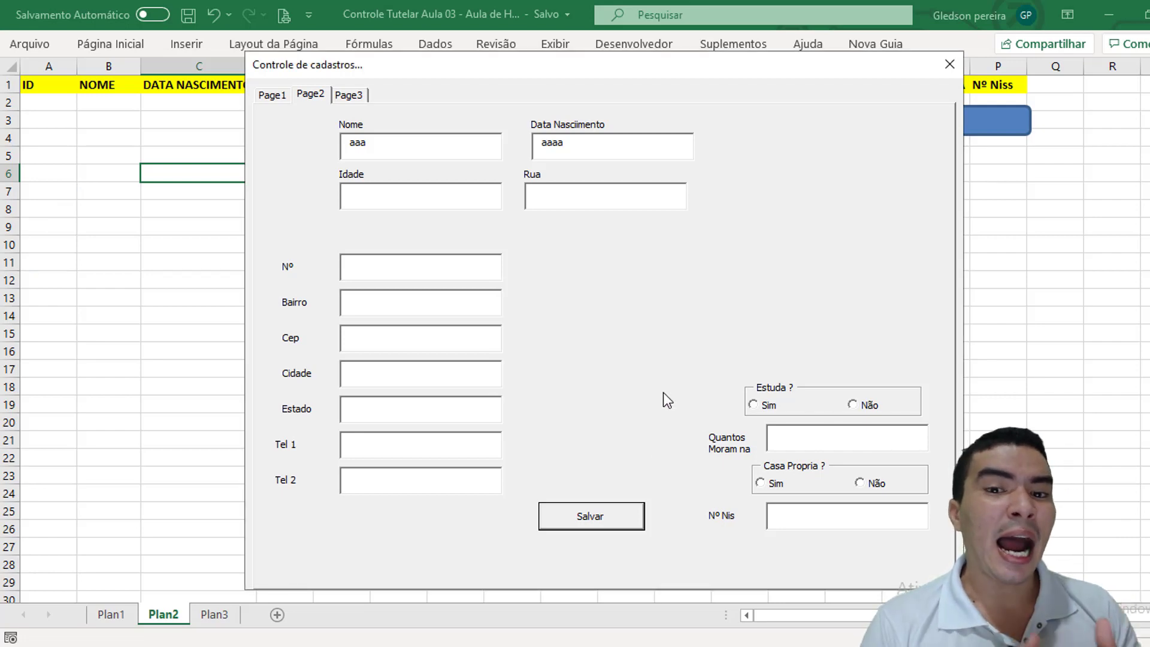
key("alt+F4")
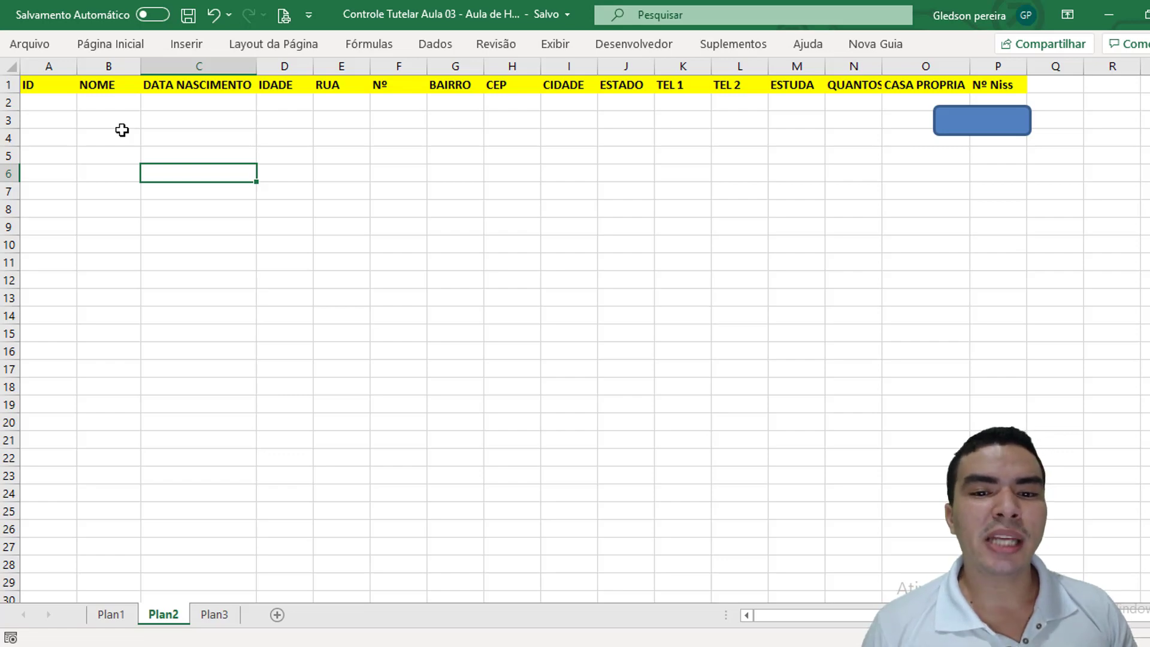
In the VBA editor, replace the MsgBox Id test line with a blank line.
left_click(641, 45)
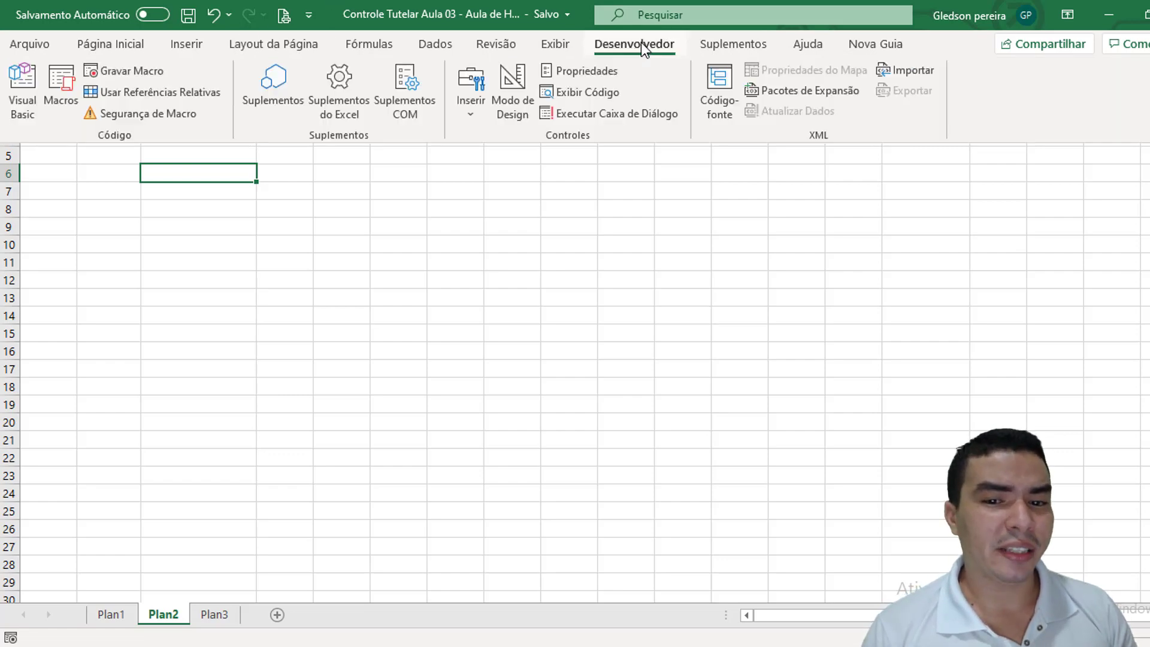
left_click(23, 89)
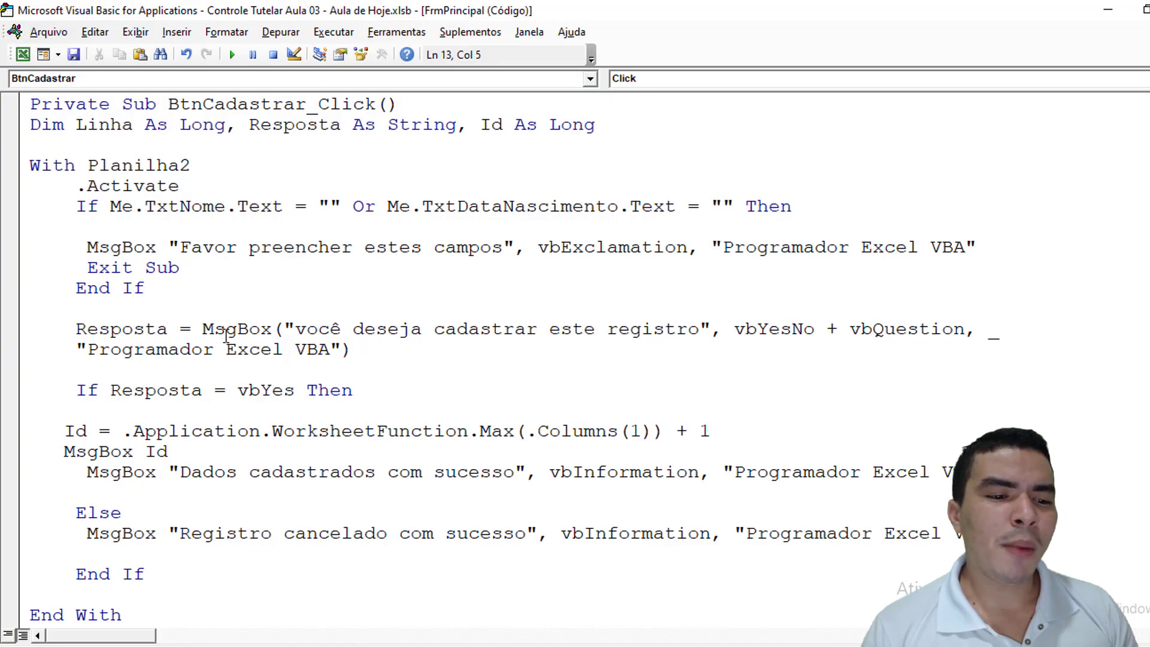
left_click_drag(168, 453, 53, 454)
key("BackSpace")
key("Return")
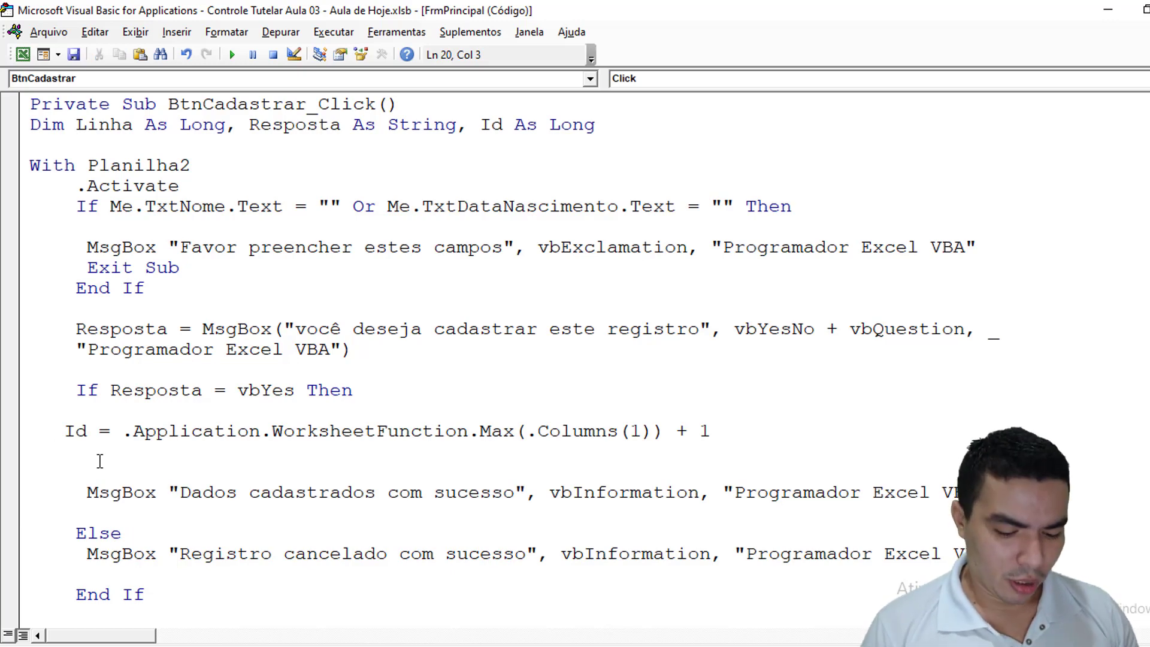
Type Linha = .Range("a1048576").End(xlUp) on the blank line.
type("linha")
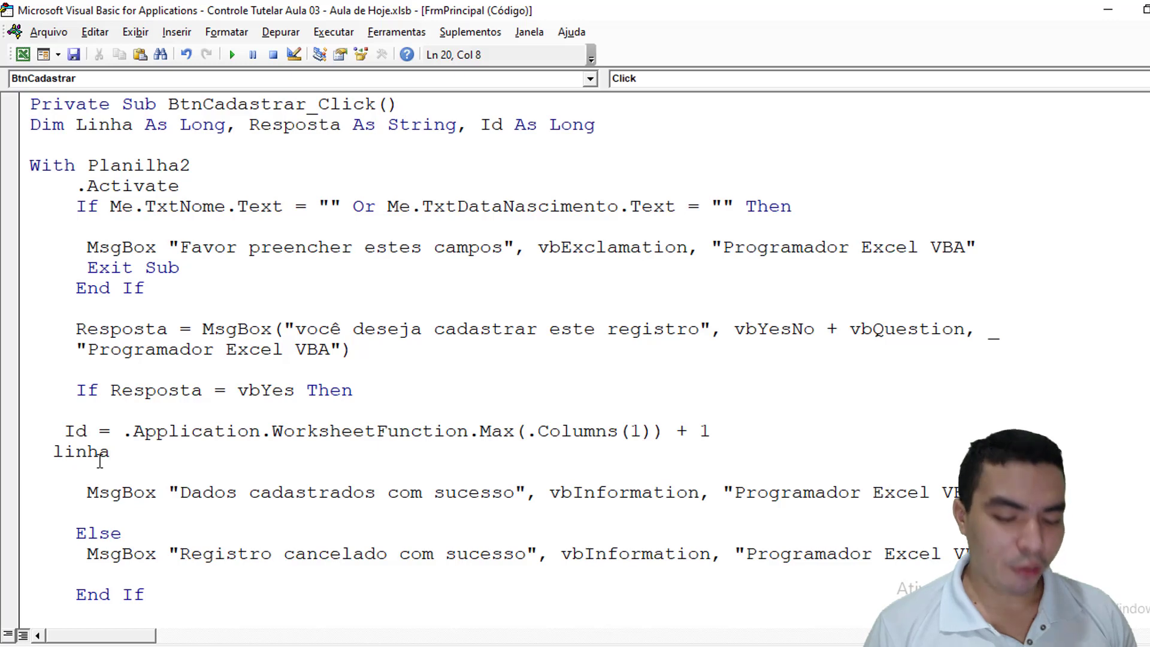
type(" =")
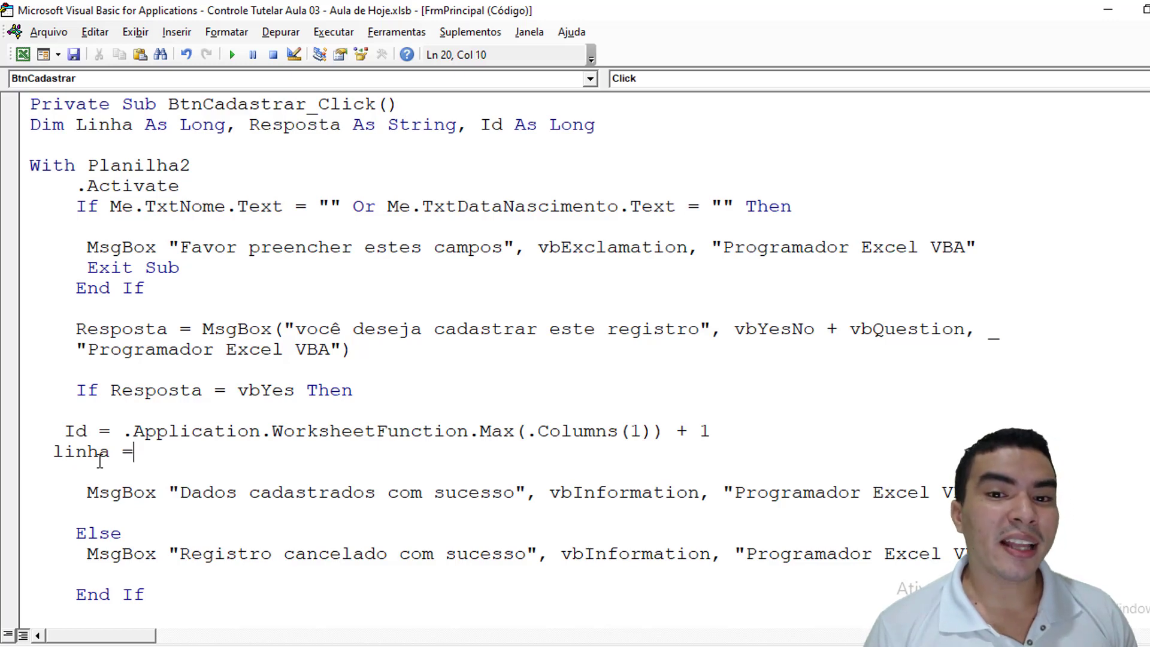
type(" .r")
key("Tab")
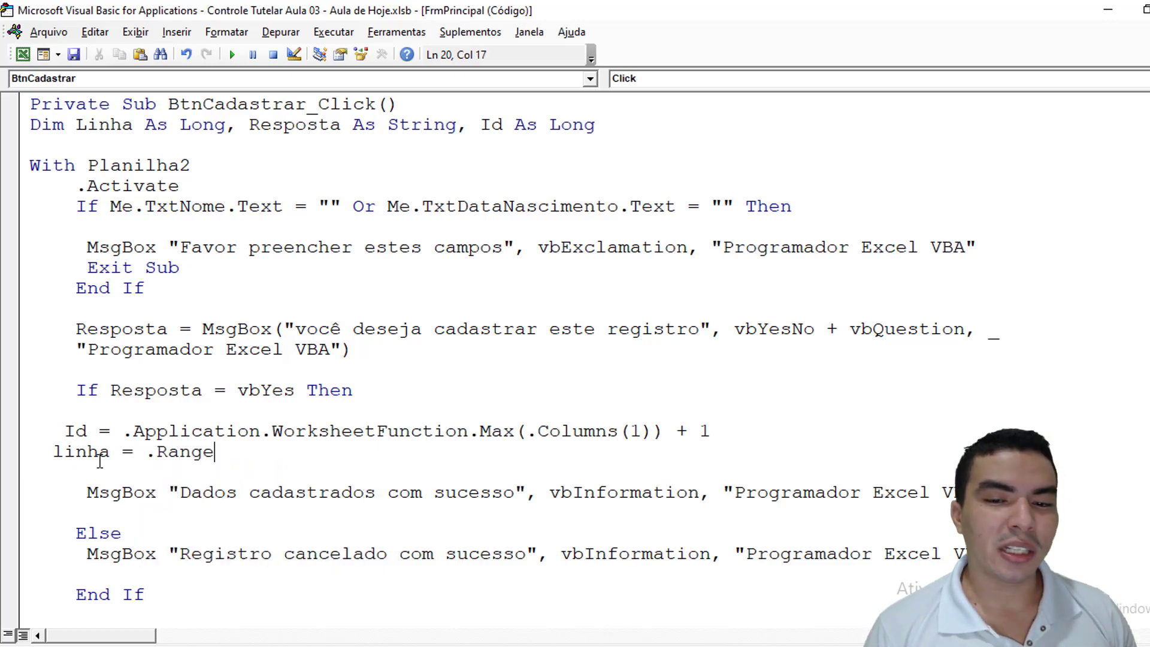
type("(\"")
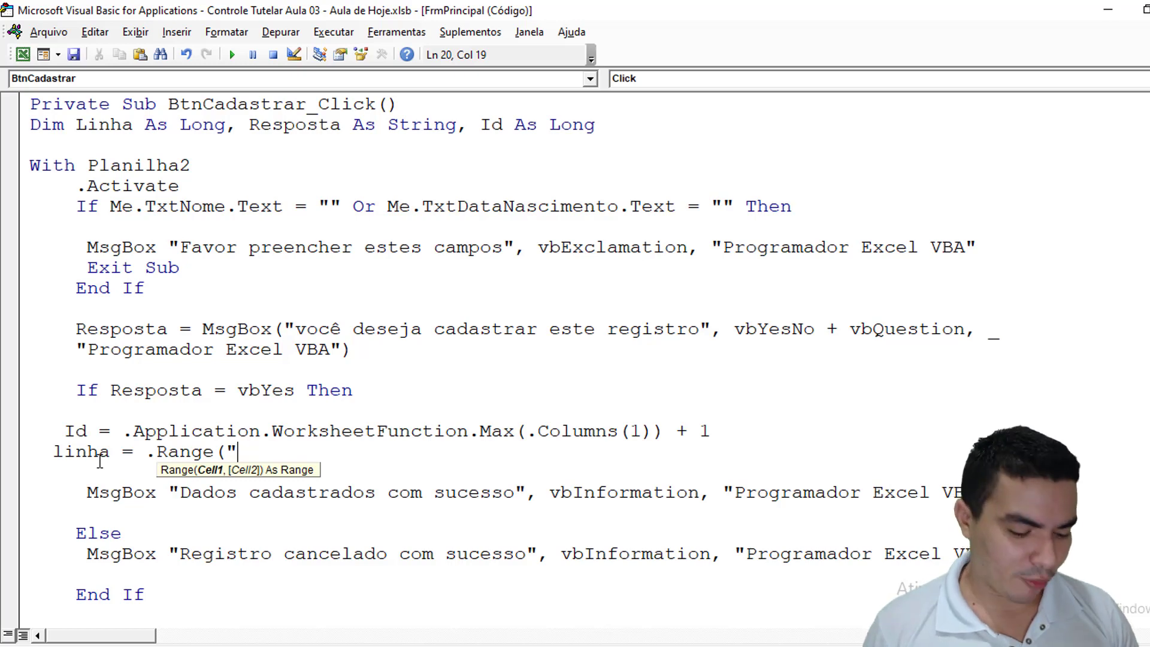
type("a104")
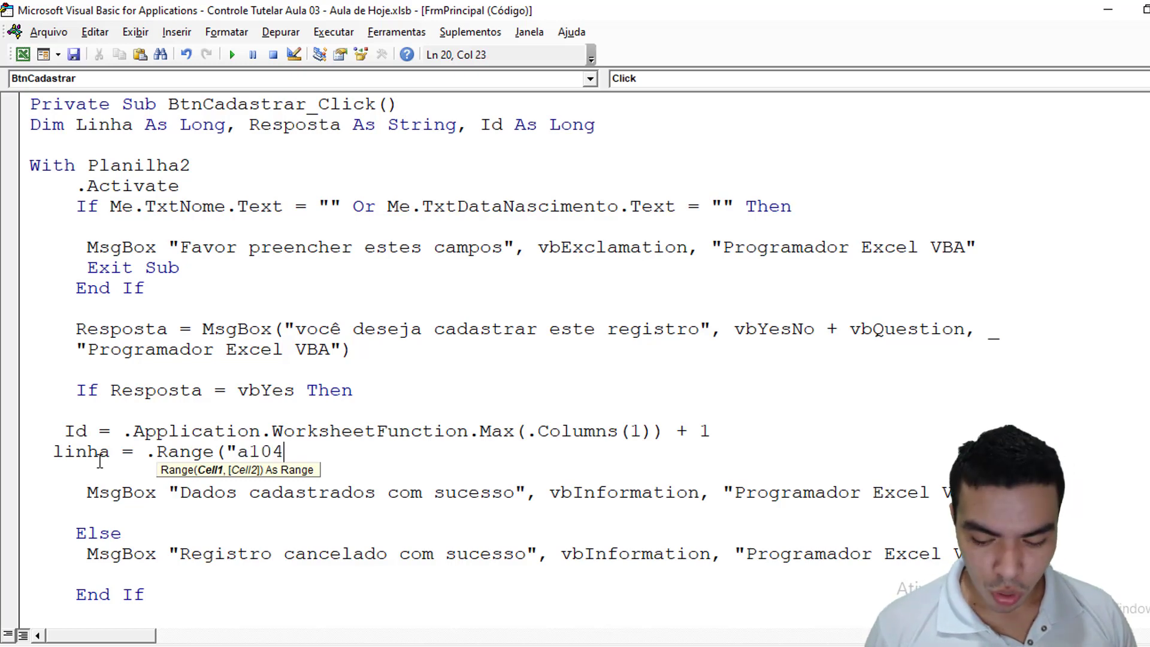
type("8576")
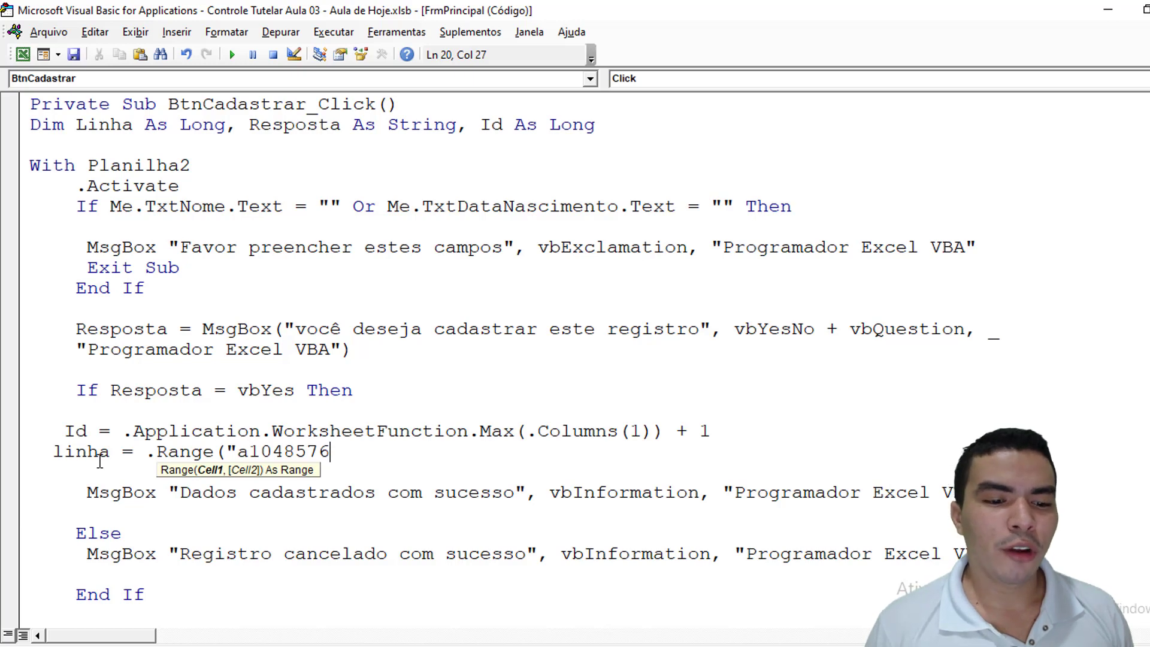
type("\")")
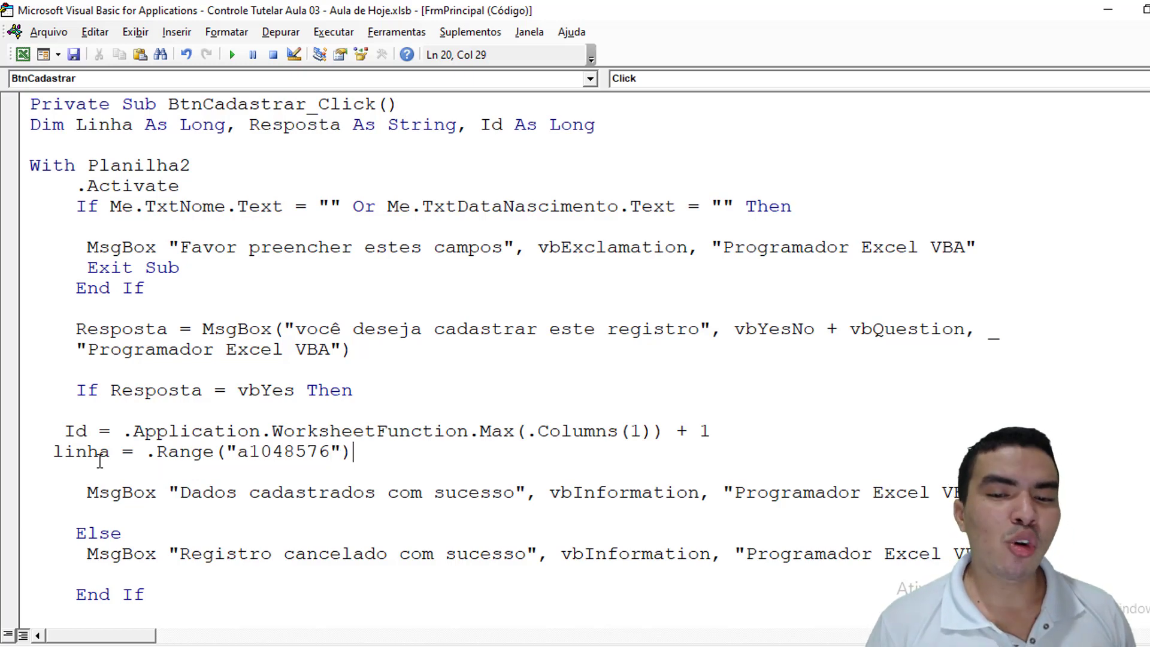
type(".e")
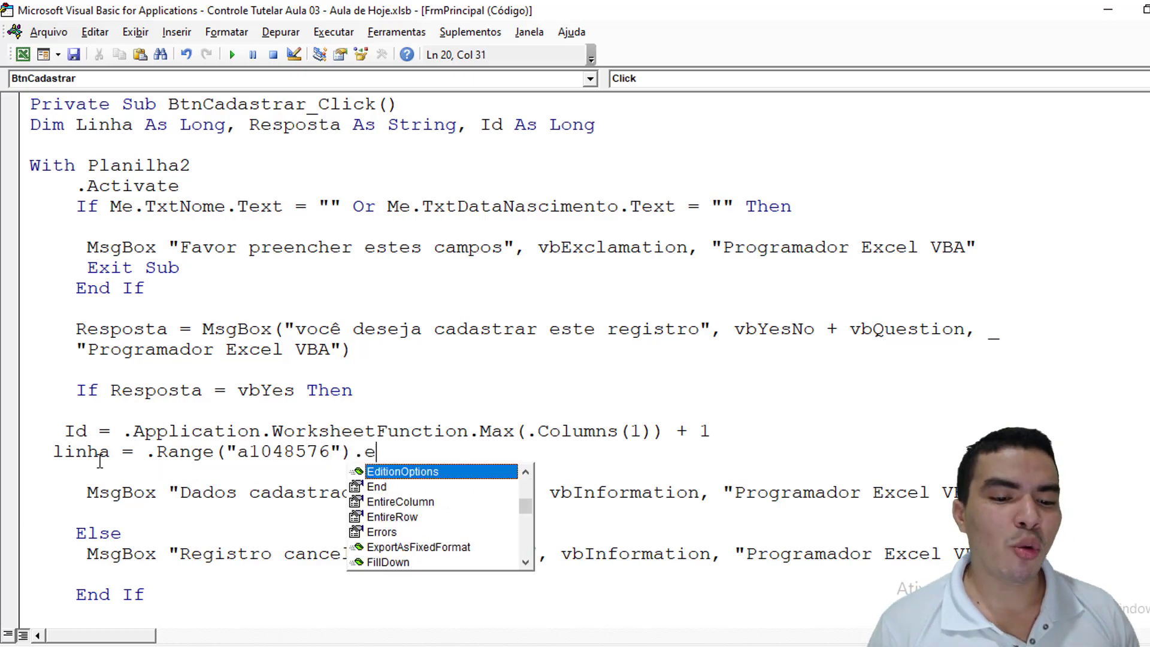
type("n")
key("Tab")
type("(")
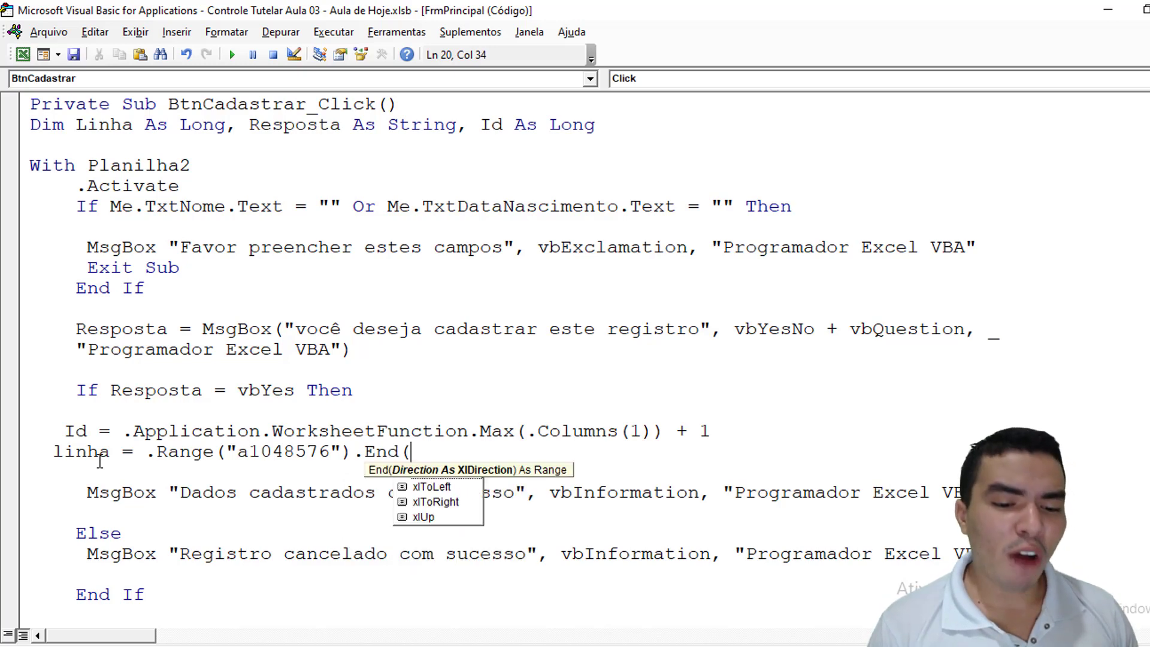
key("Down")
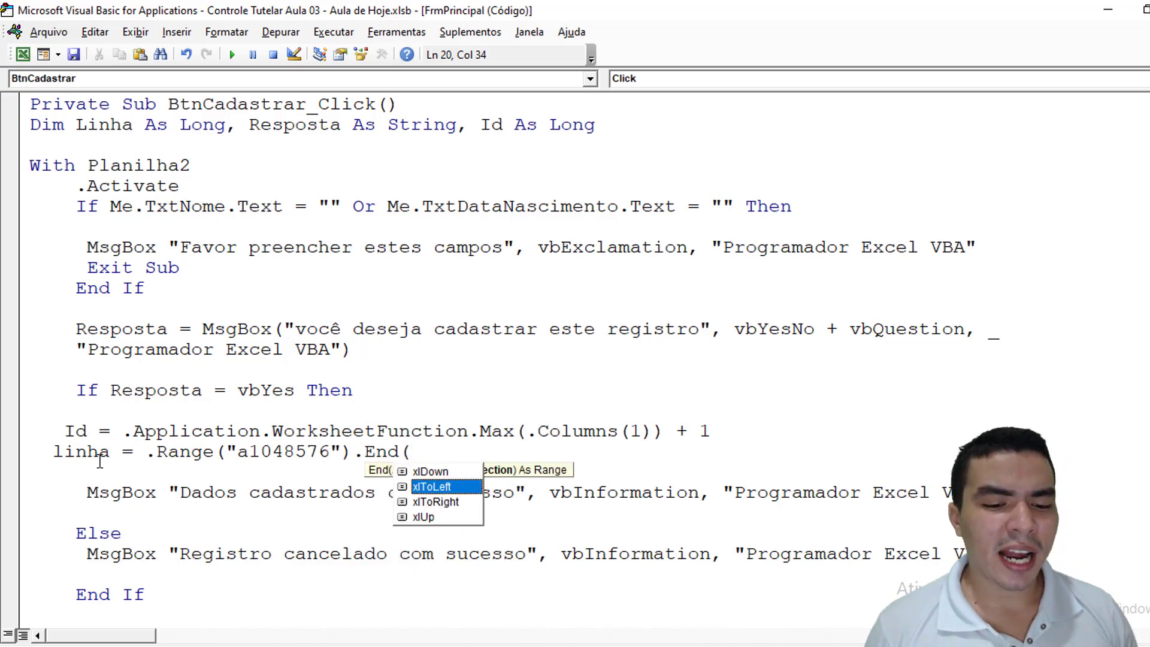
key("Down")
key("Down")
key("Tab")
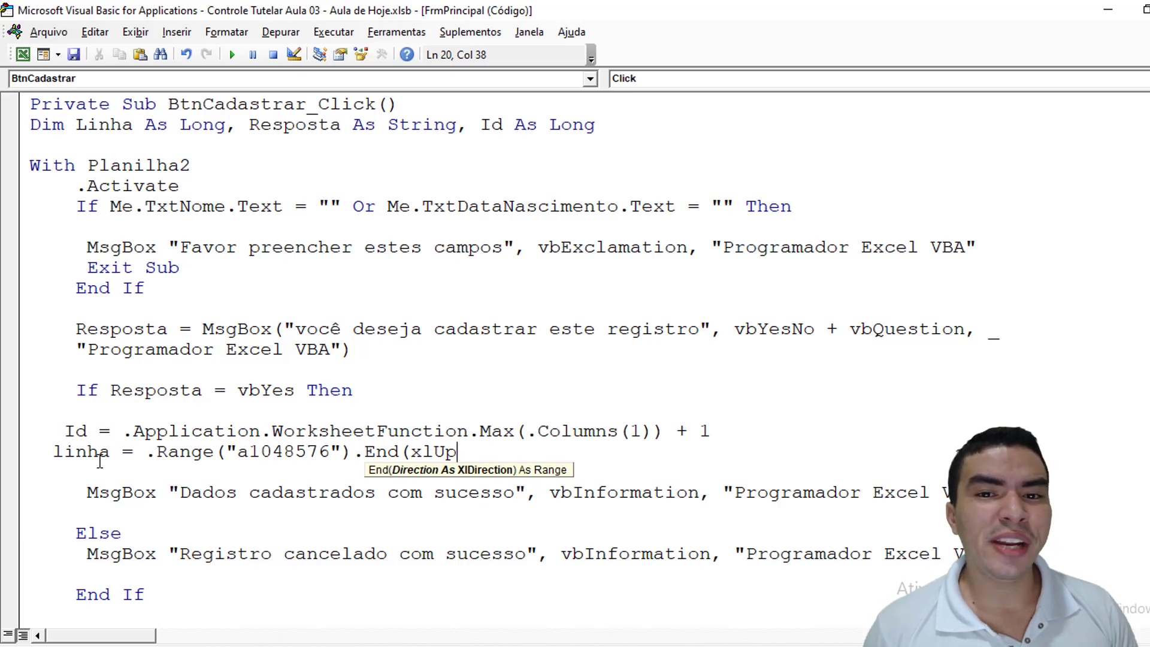
Finish the line with .Row and add MsgBox Linha below it.
type(")")
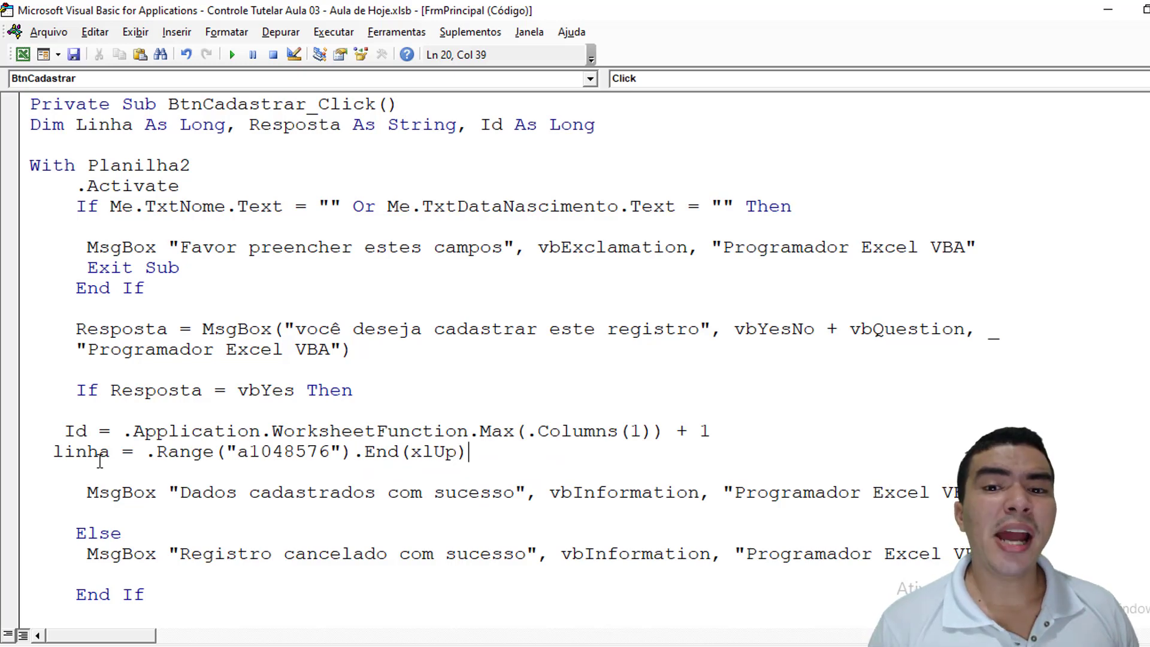
type(".r")
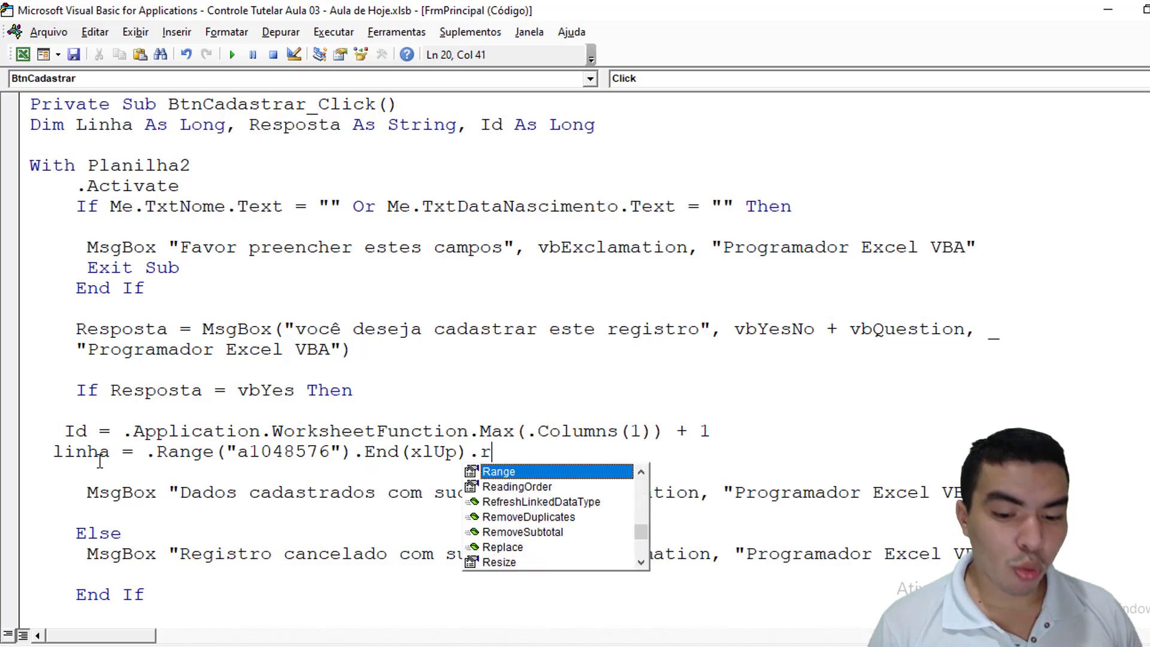
type("o")
key("Tab")
key("Return")
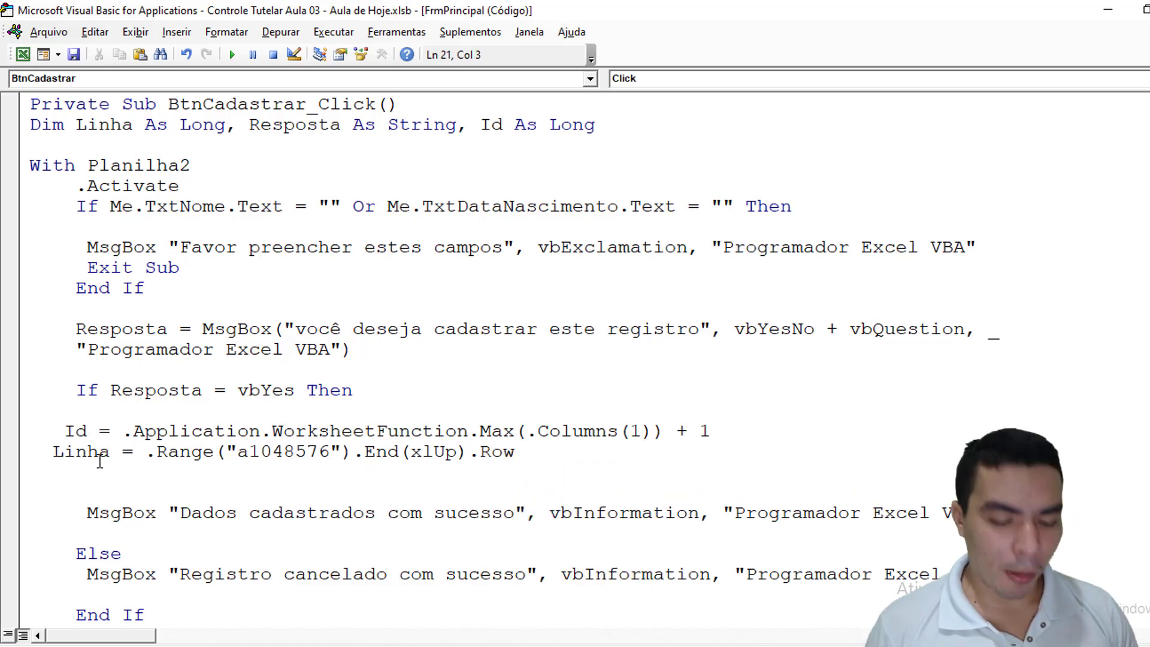
type("msgbox ")
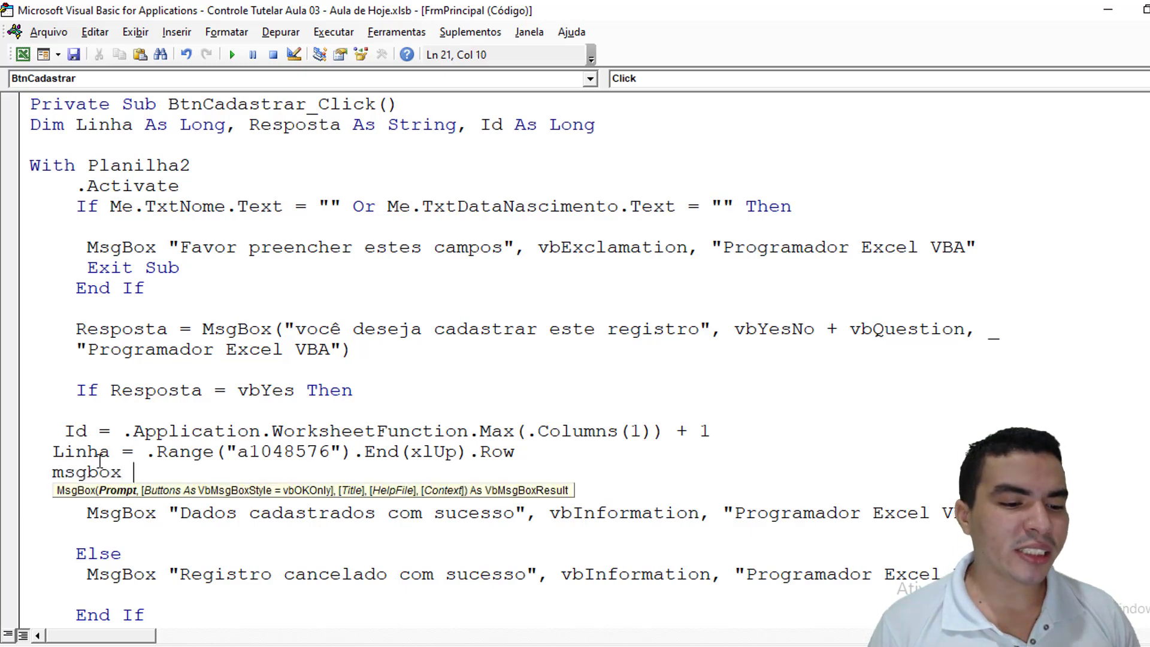
type("linha")
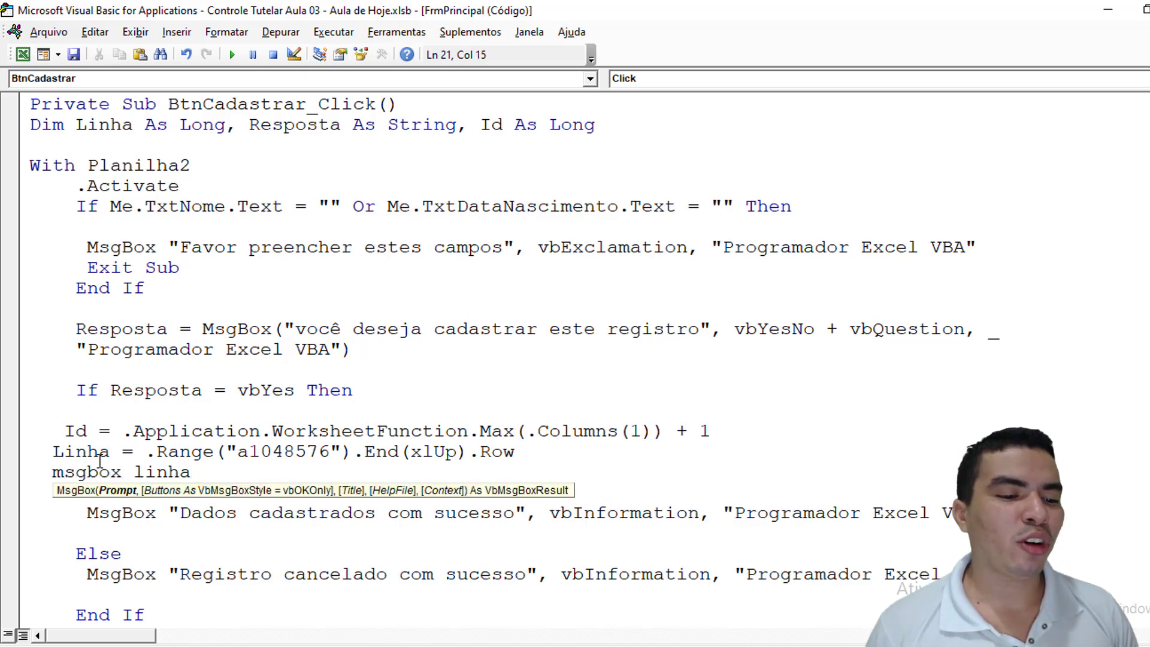
left_click(44, 451)
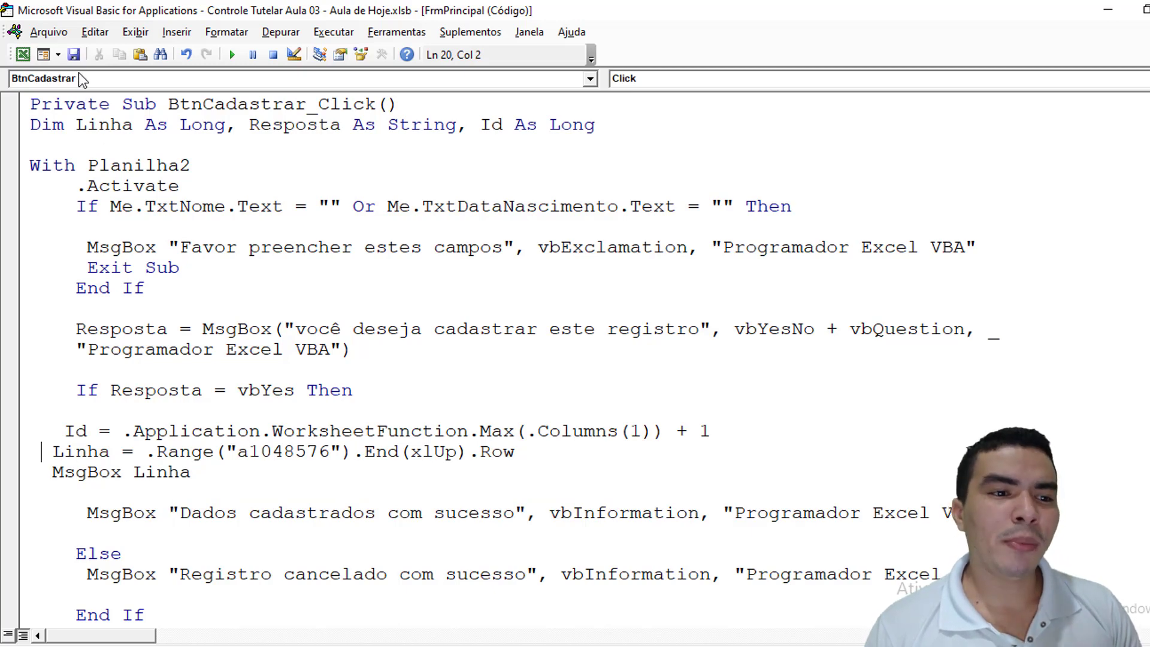
Open the registration form and enter 'gedg' in Nome and 'dgdd' in Data Nascimento.
left_click(27, 54)
left_click(945, 122)
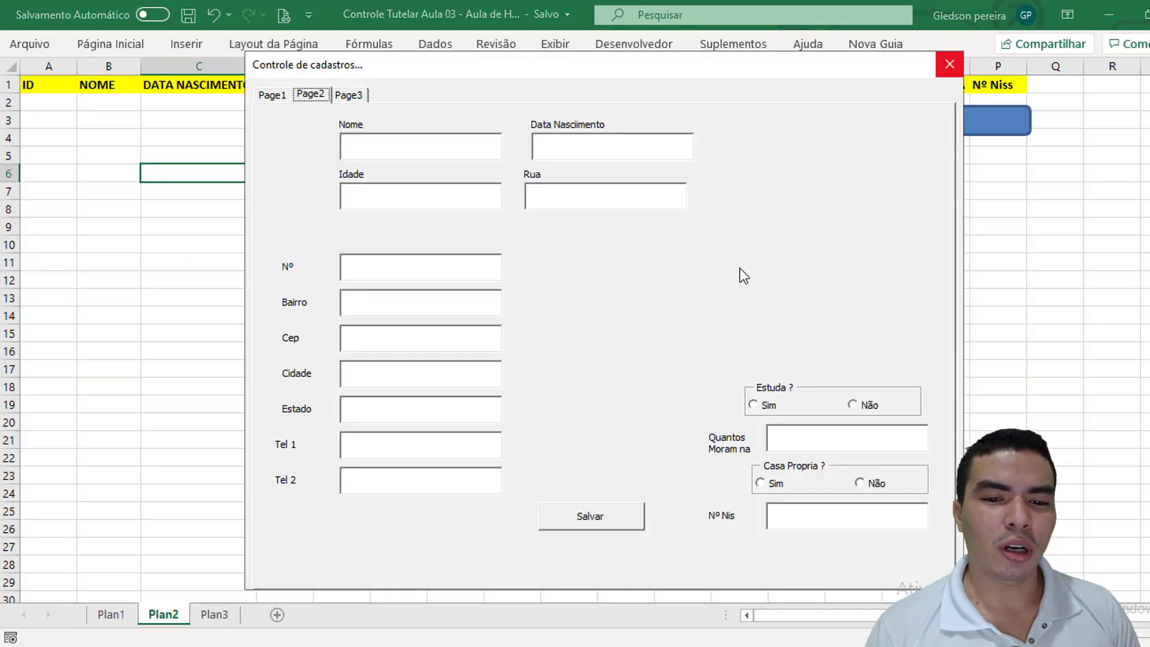
key("Tab")
type("gedg")
left_click(610, 149)
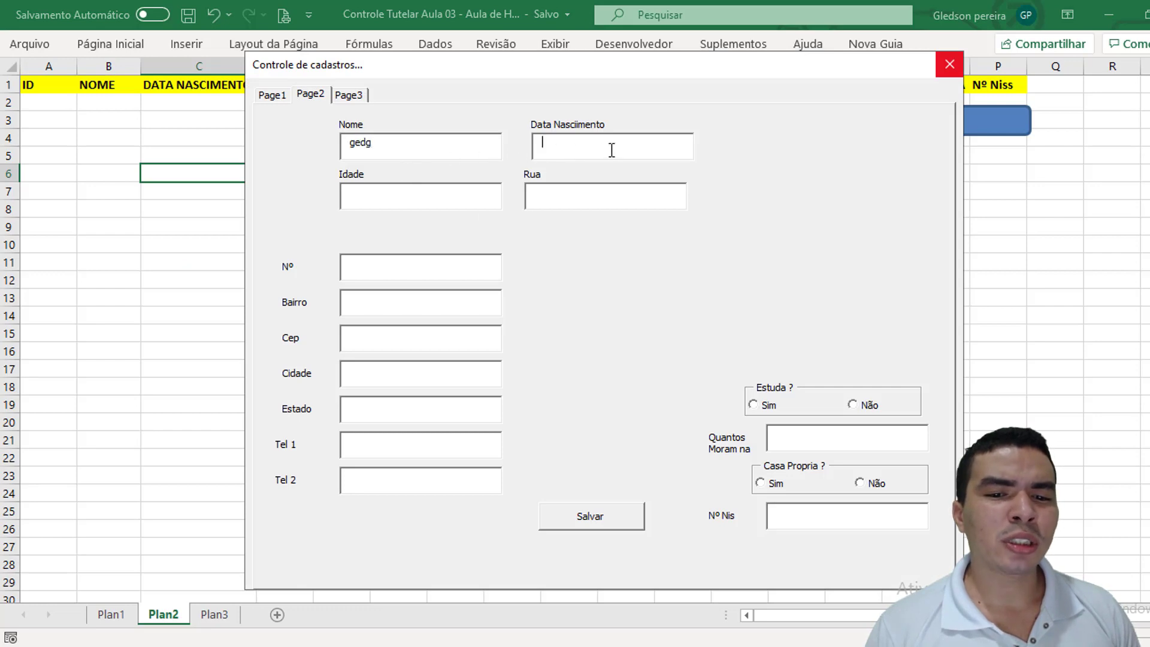
type("dgdd")
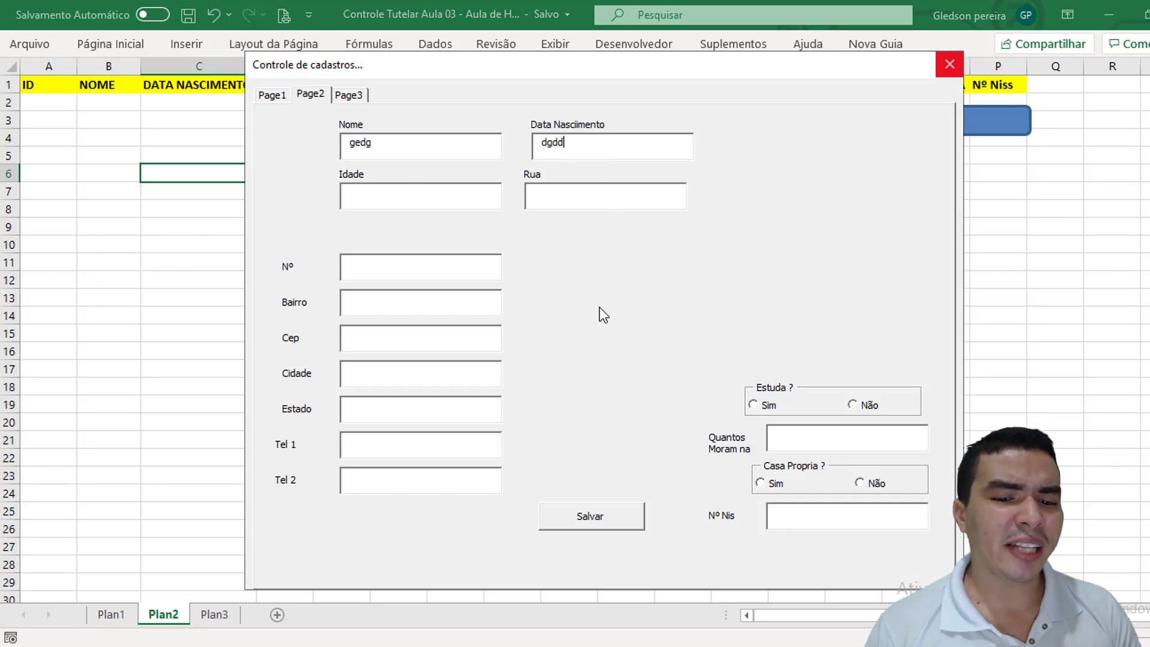
Save with Sim, dismiss the Linha 1 and success messages, and close the form.
left_click(626, 527)
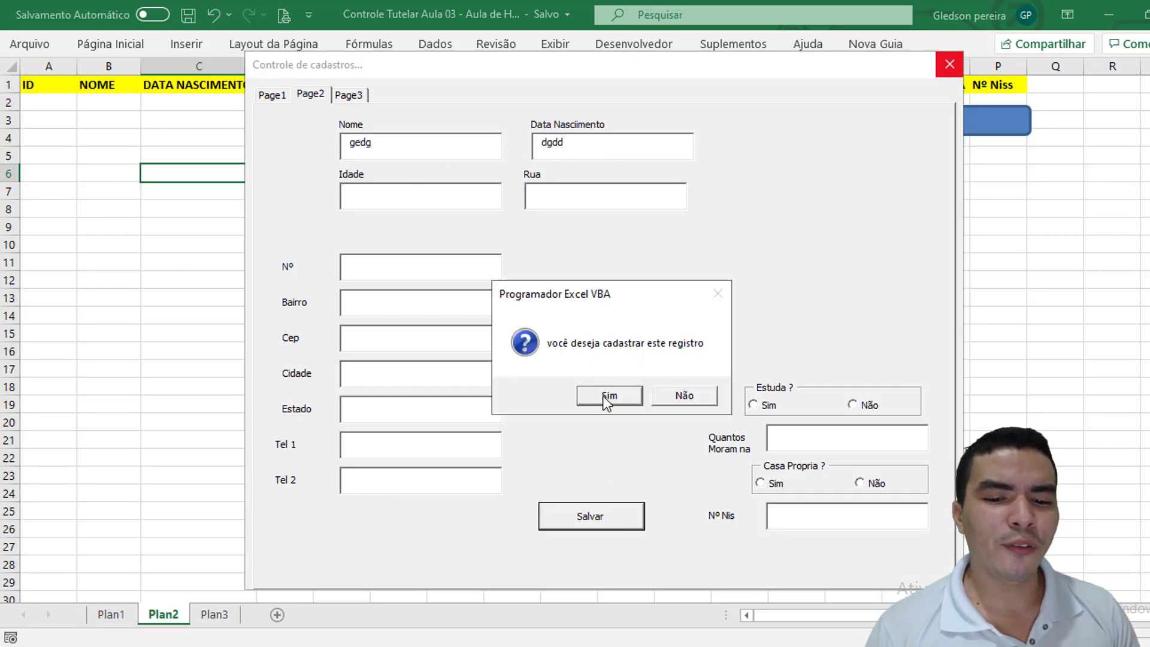
left_click(608, 396)
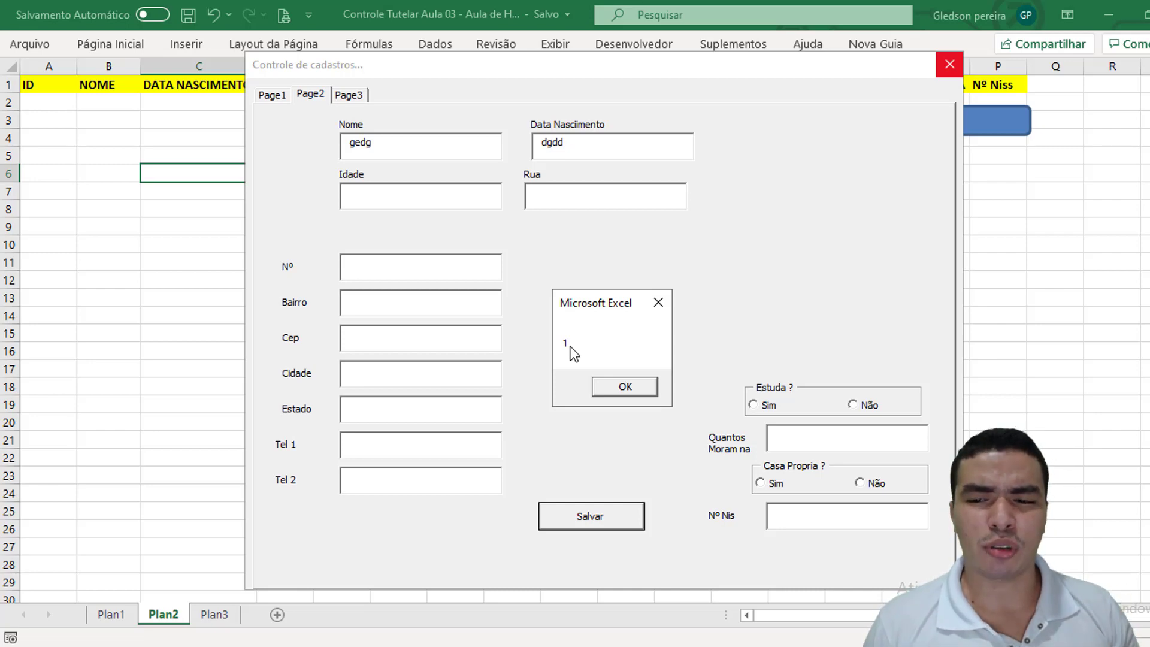
left_click(640, 387)
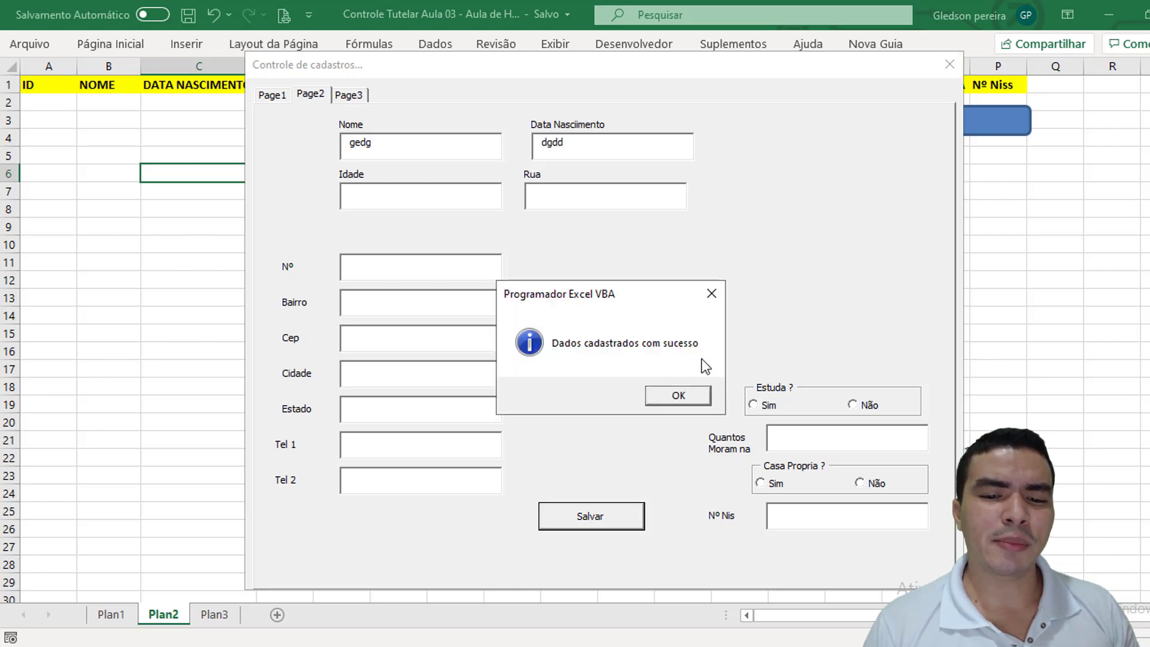
left_click(679, 396)
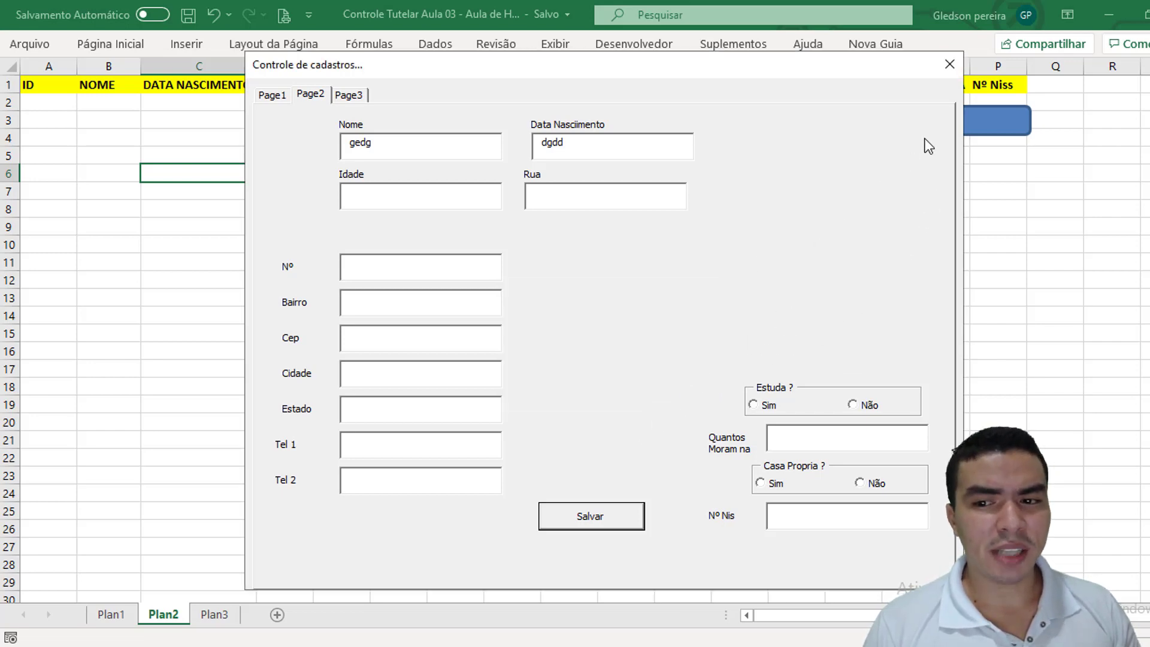
left_click(950, 64)
left_click(655, 45)
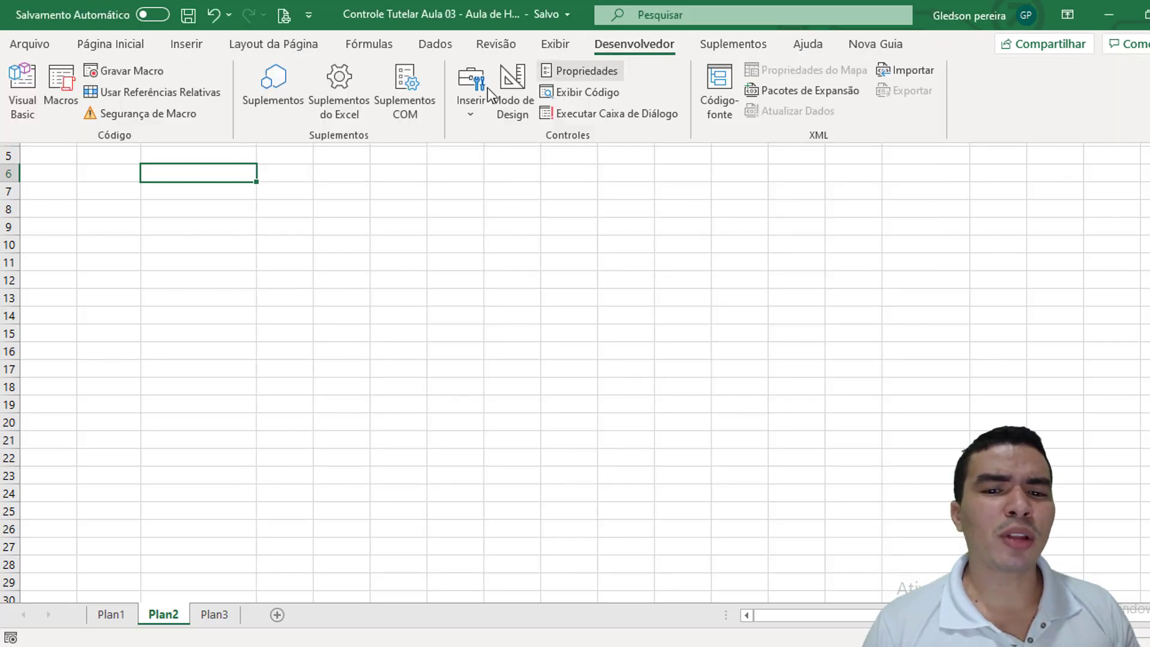
Append +1 to the Linha calculation and delete the MsgBox Linha debug line.
left_click(21, 90)
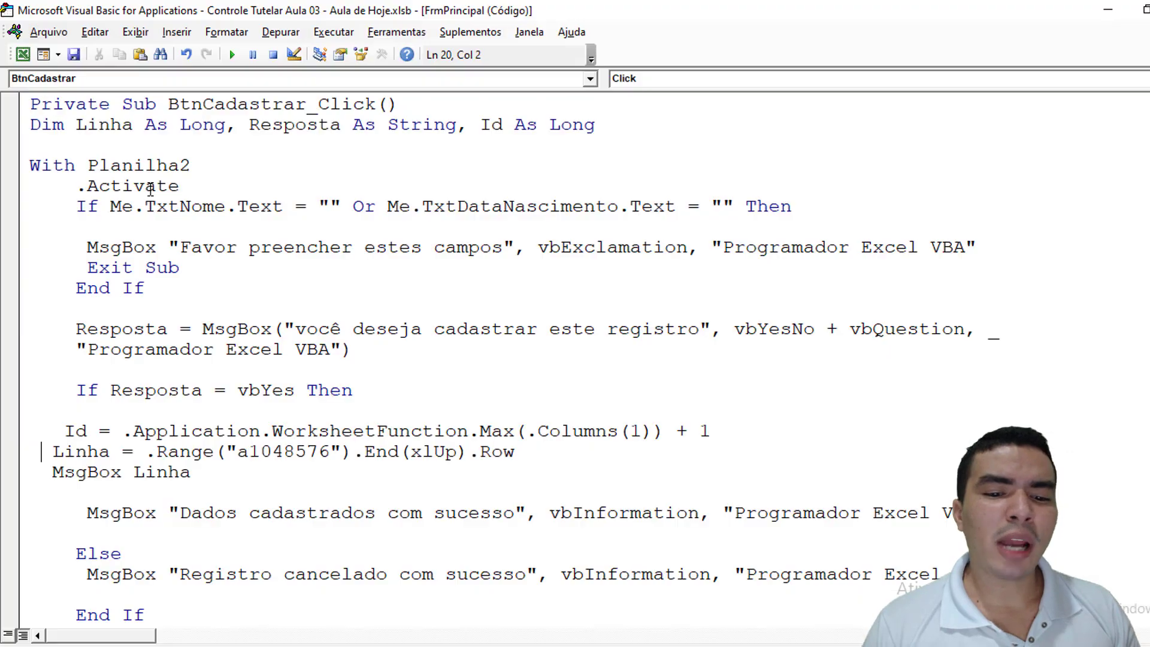
left_click(523, 452)
type("+1")
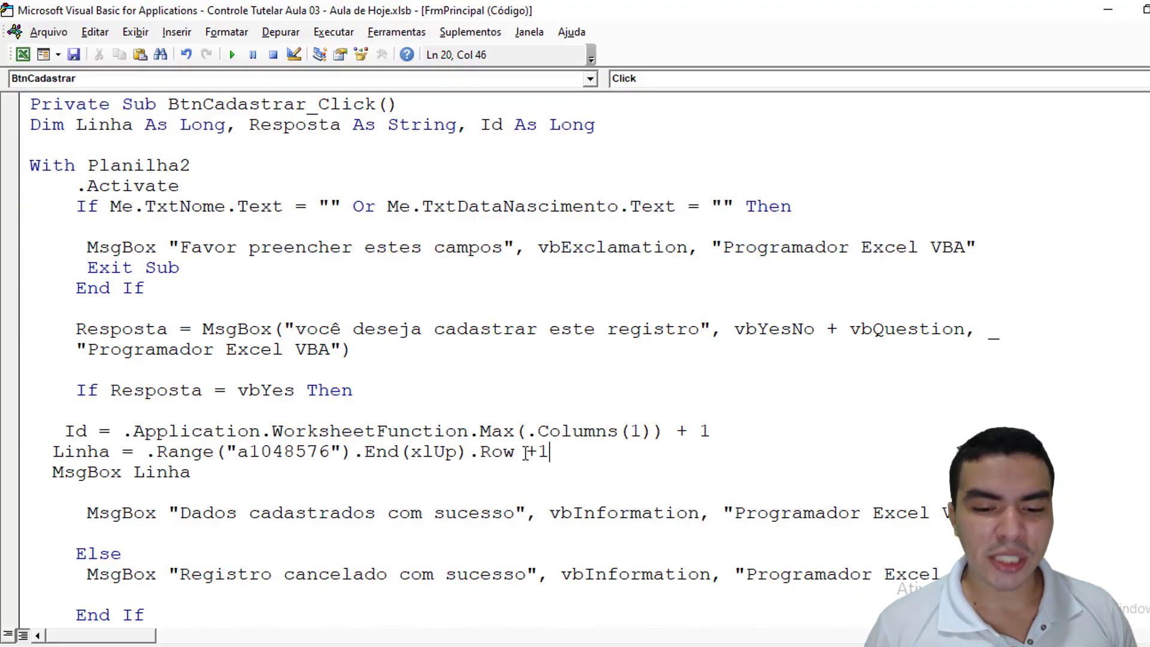
left_click(522, 416)
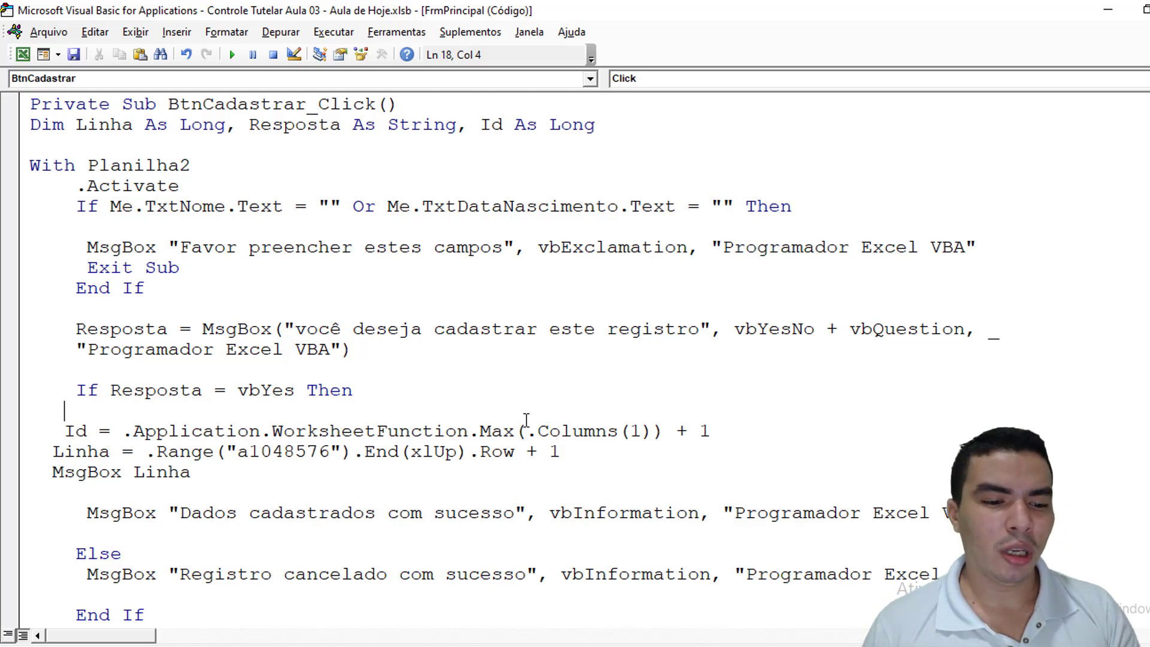
left_click_drag(194, 472, 24, 473)
key("Delete")
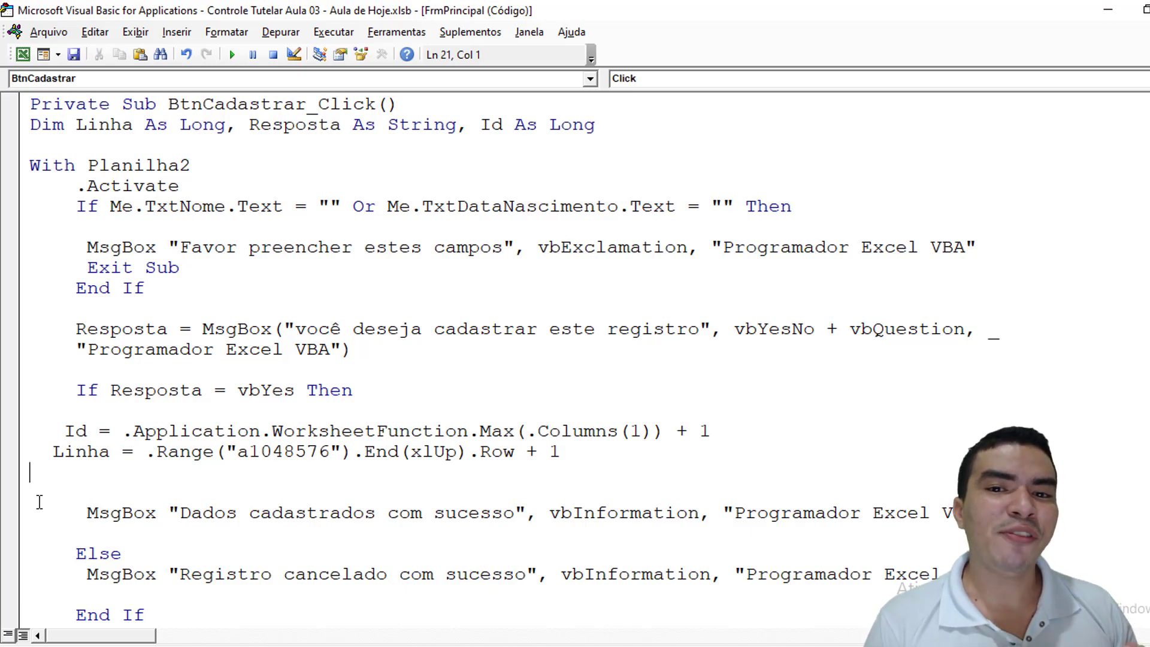
Add the line .Range("a" & Linha).Cells = Id in its place.
type(".")
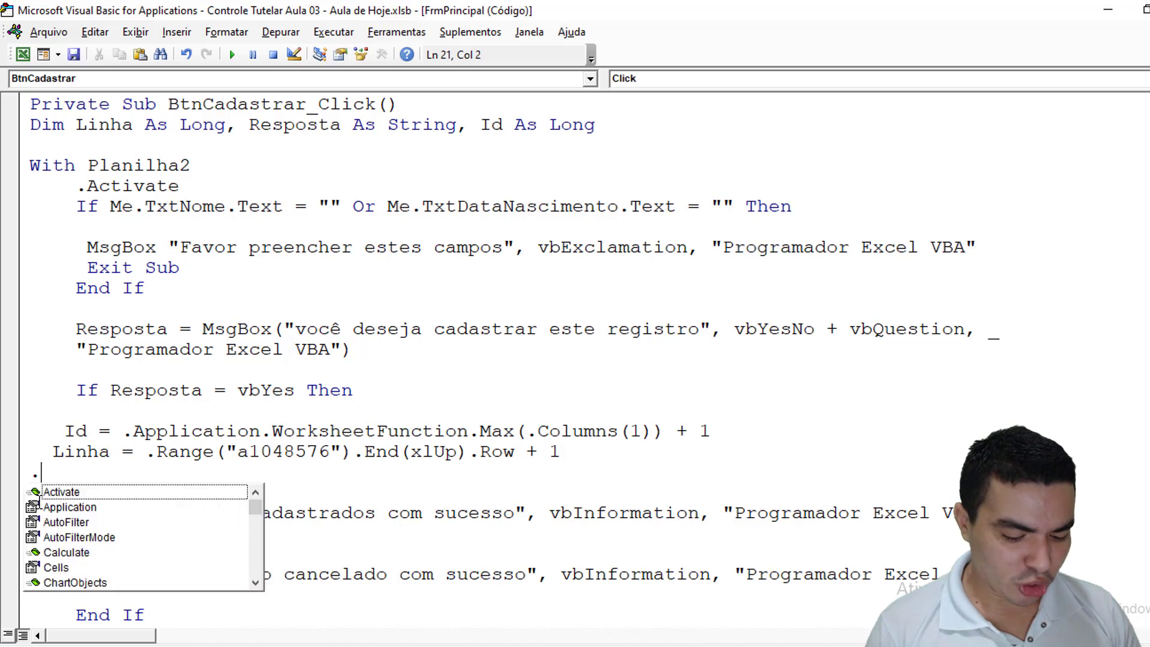
type("r")
key("Tab")
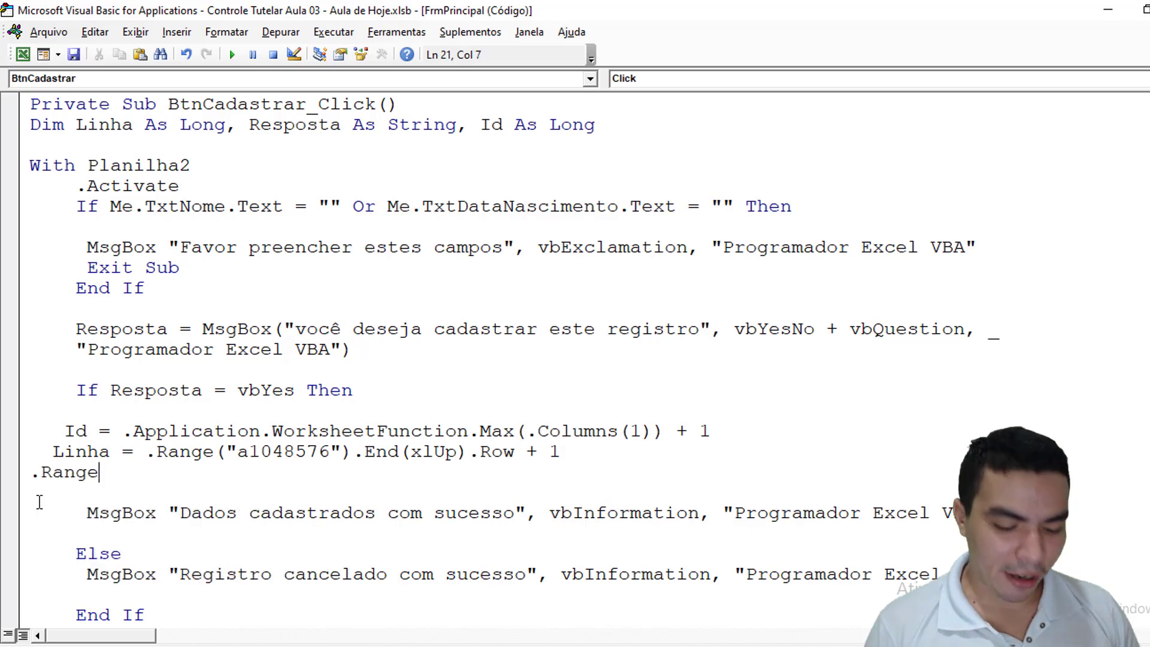
type("(\"")
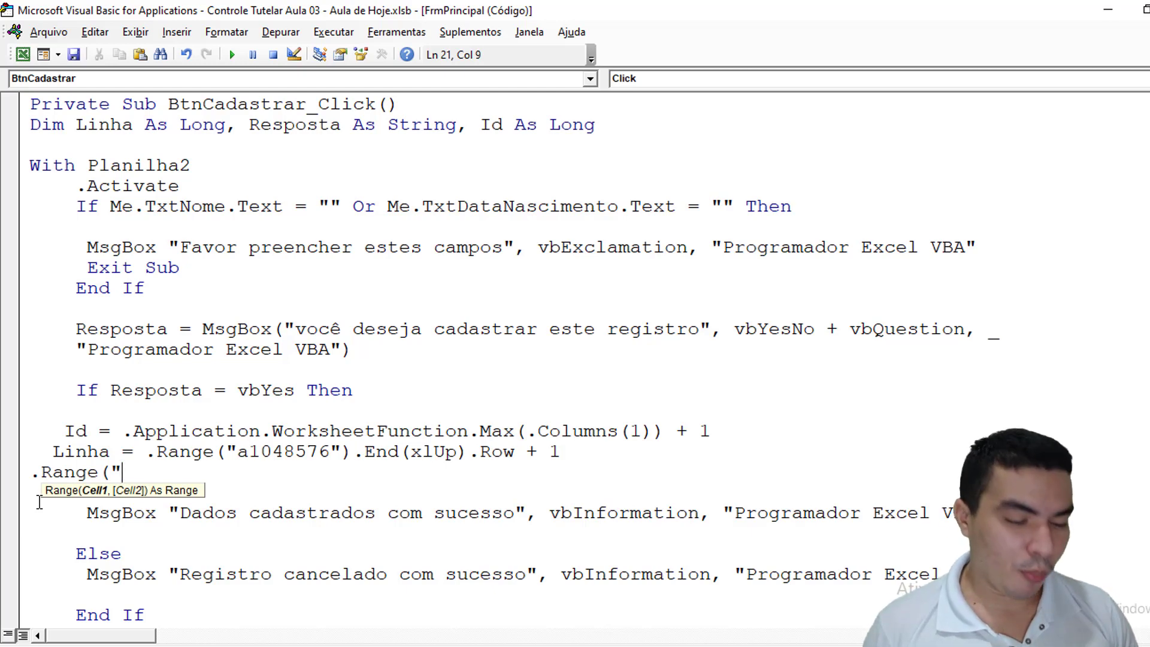
type("a")
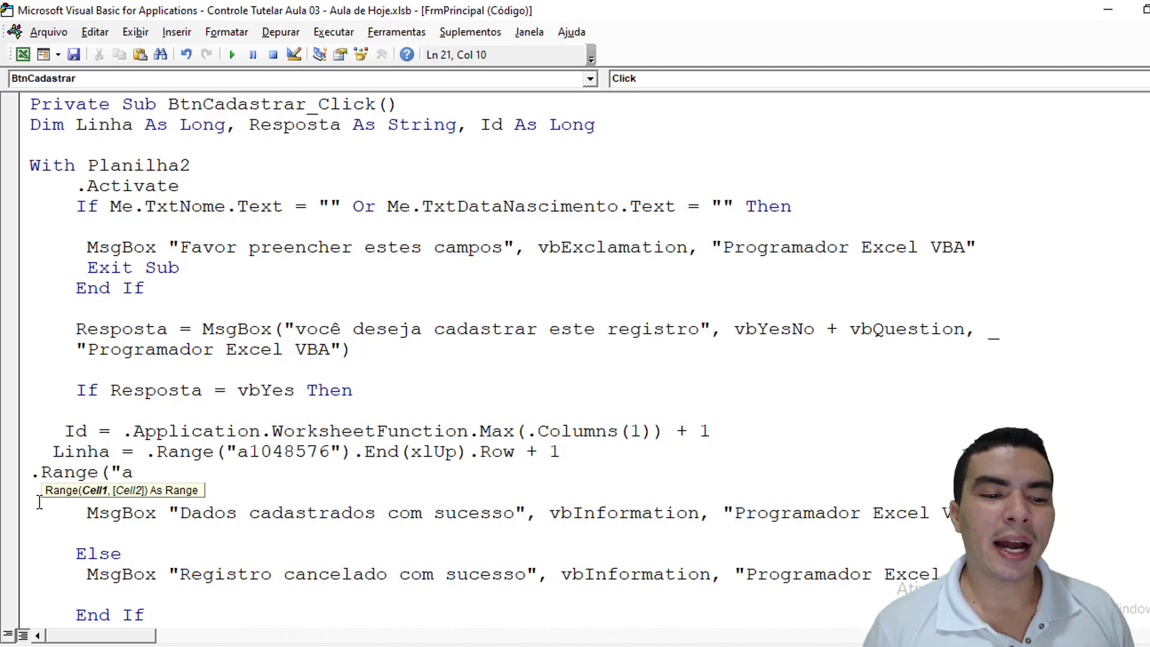
type("\"")
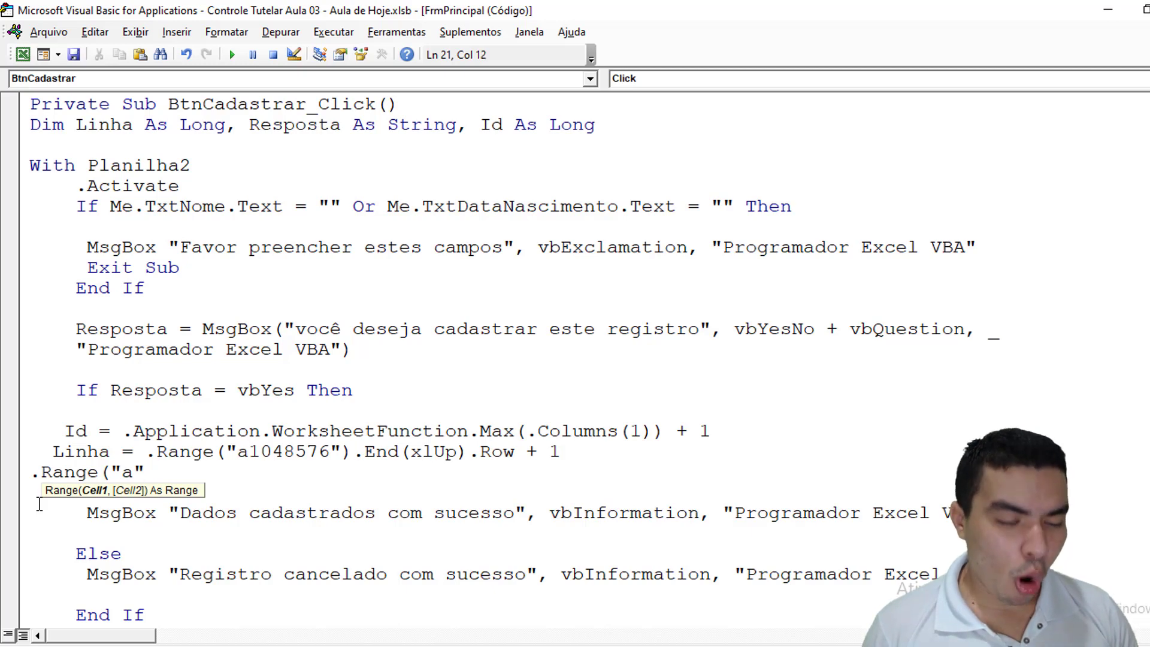
type(" & linh")
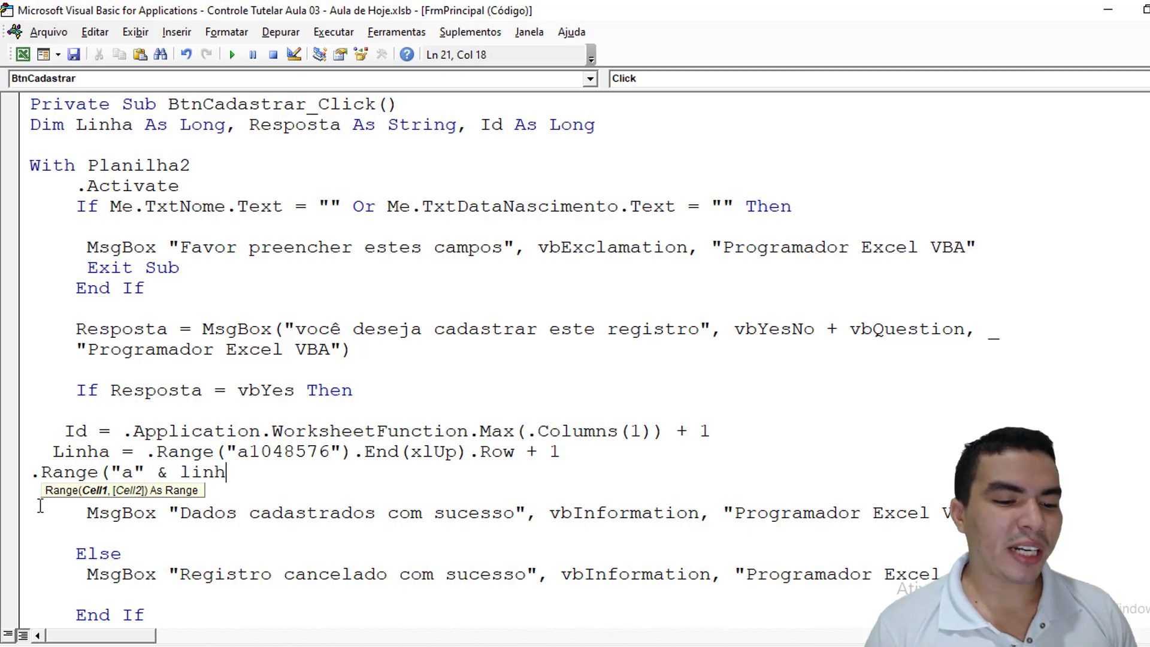
type("a")
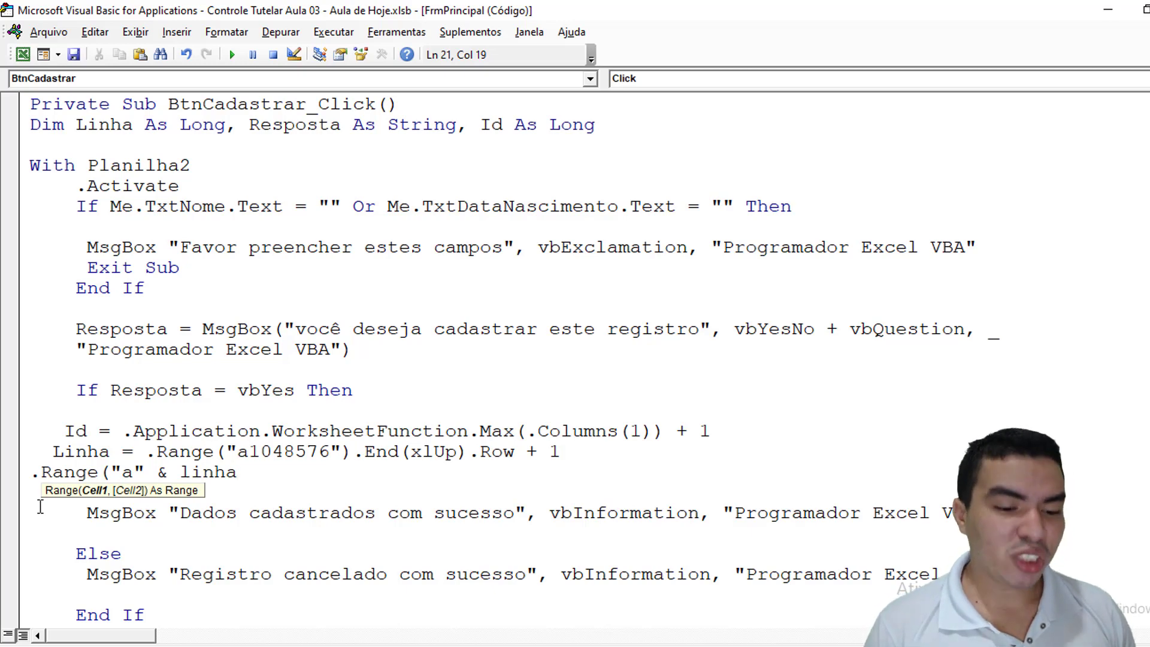
type(").c")
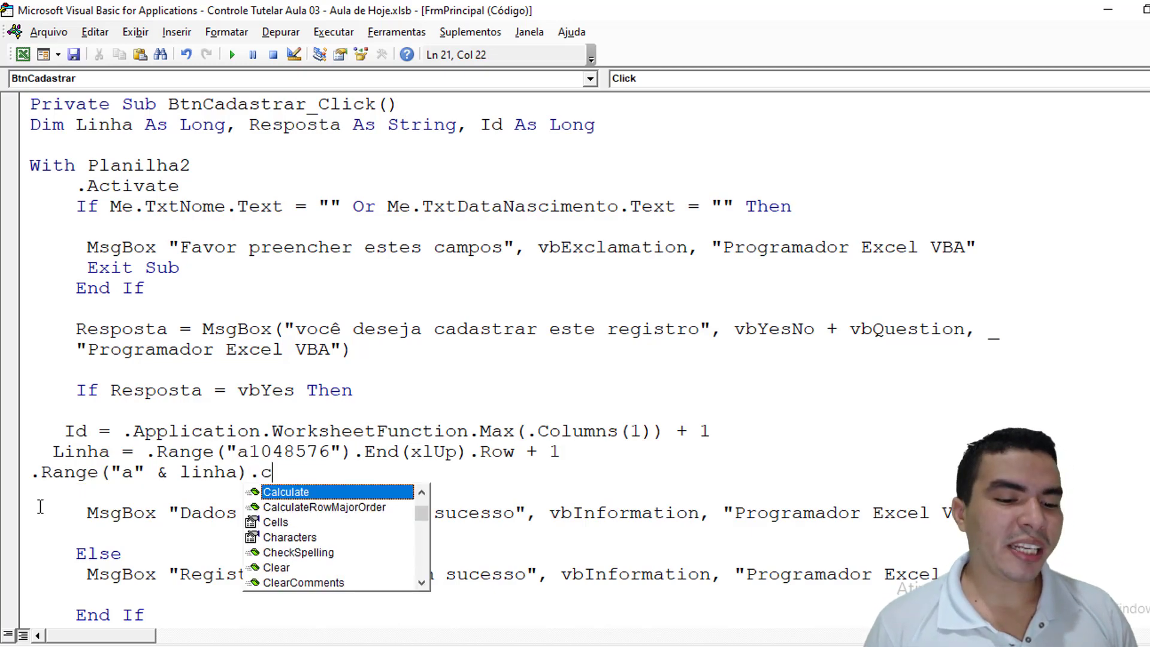
type("e")
key("Tab")
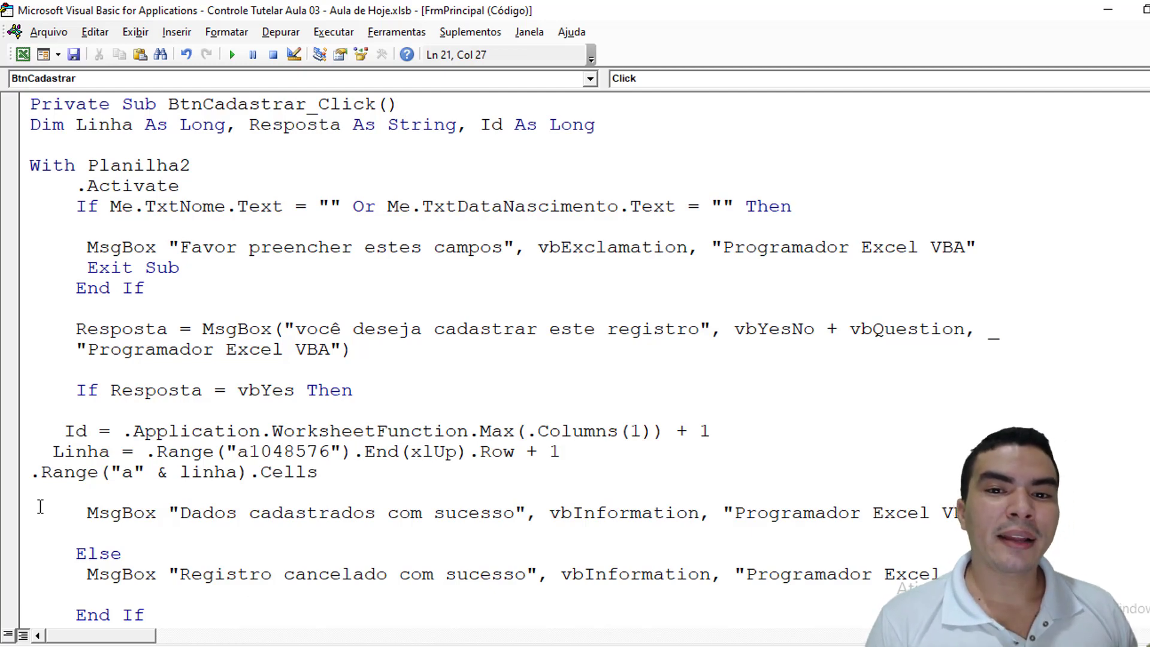
type("=")
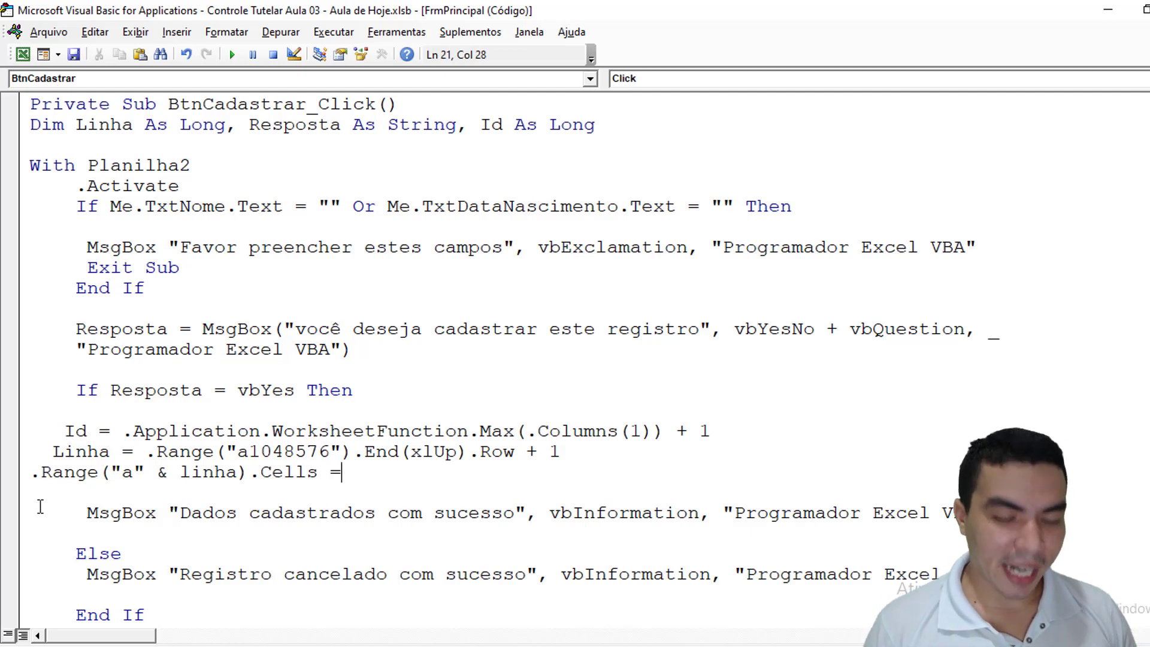
type("id")
key("Return")
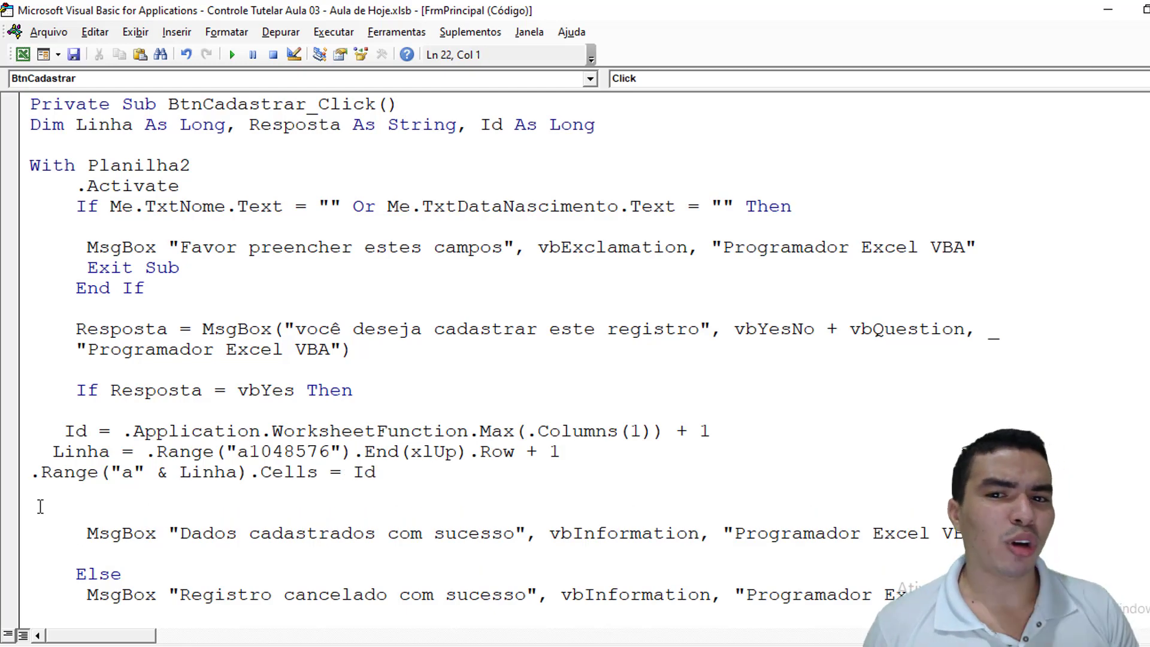
left_click(23, 58)
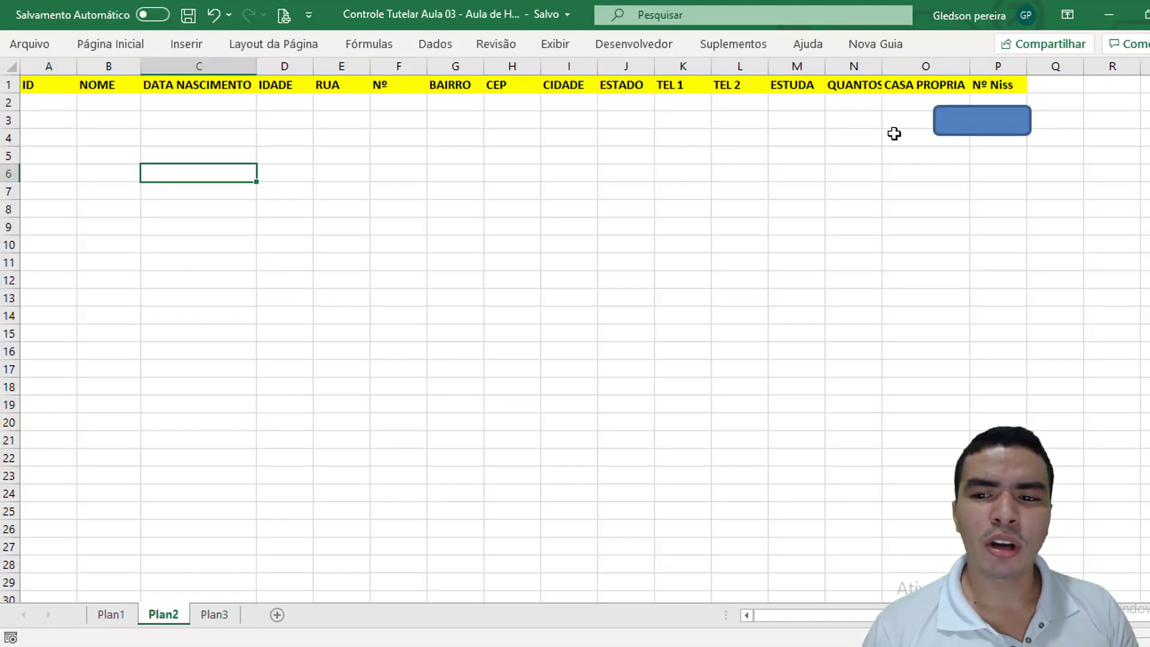
Open the form, move it right, type 'dfdf', and save a record with Sim.
left_click(958, 127)
left_click_drag(491, 66, 594, 65)
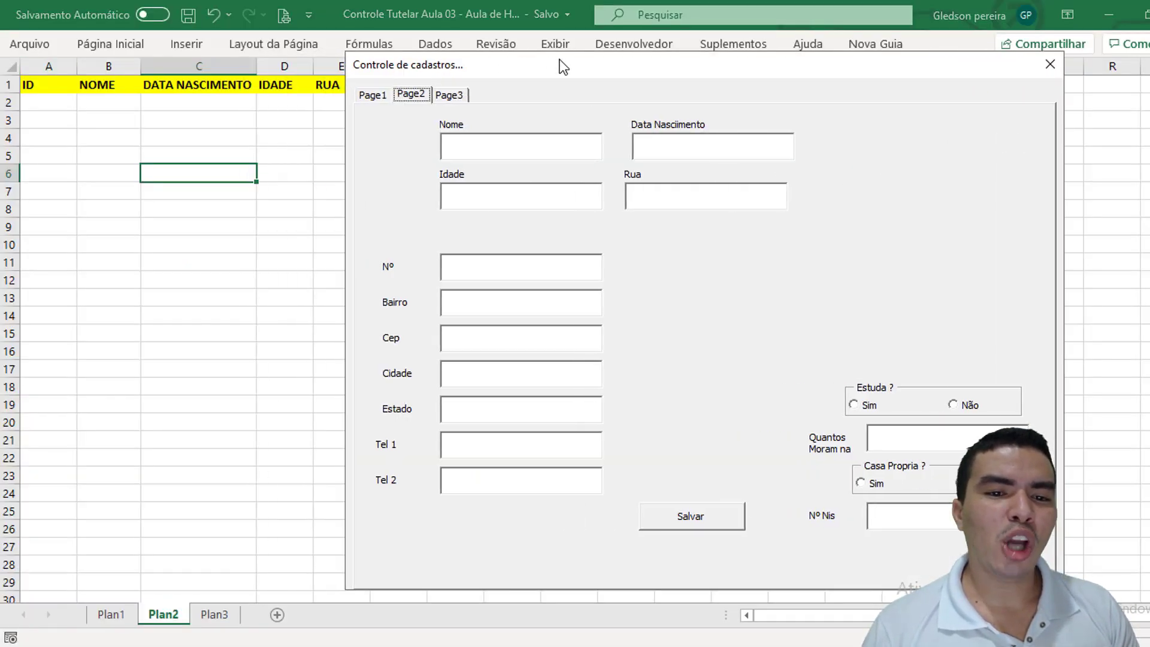
type("dfdf")
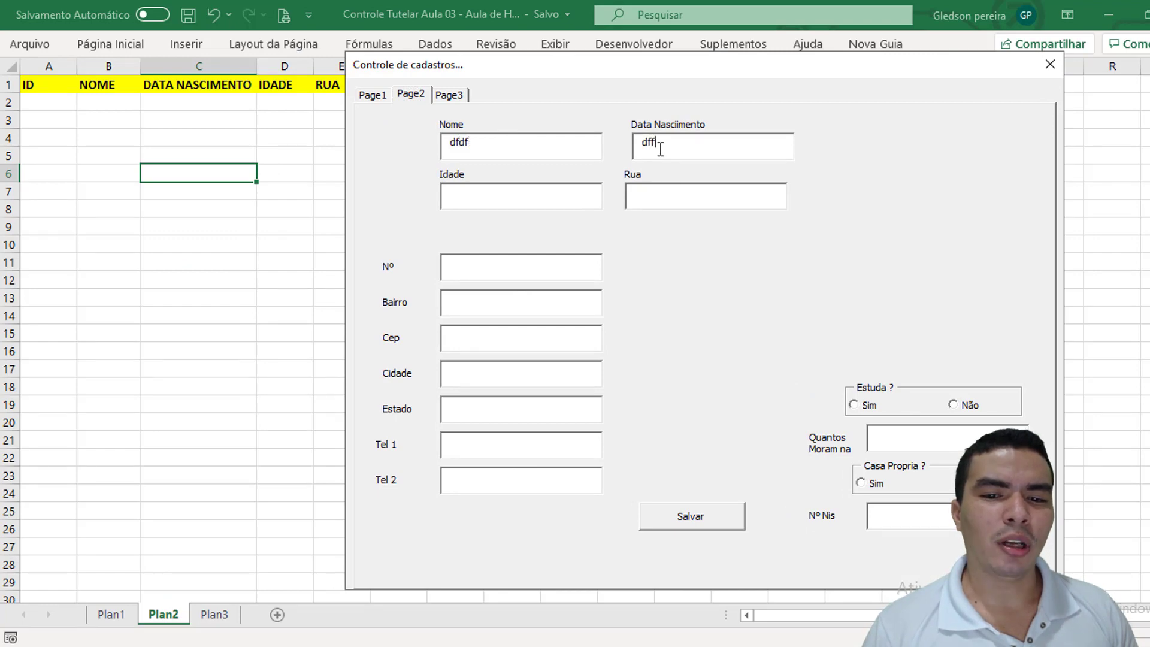
left_click(700, 517)
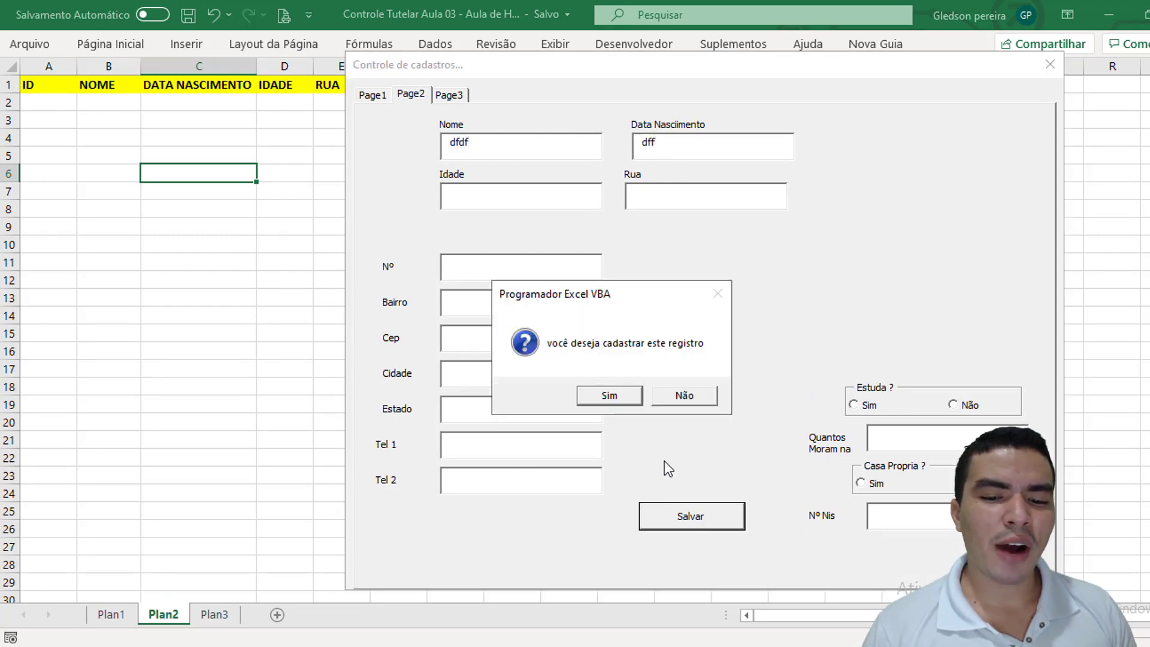
left_click(609, 395)
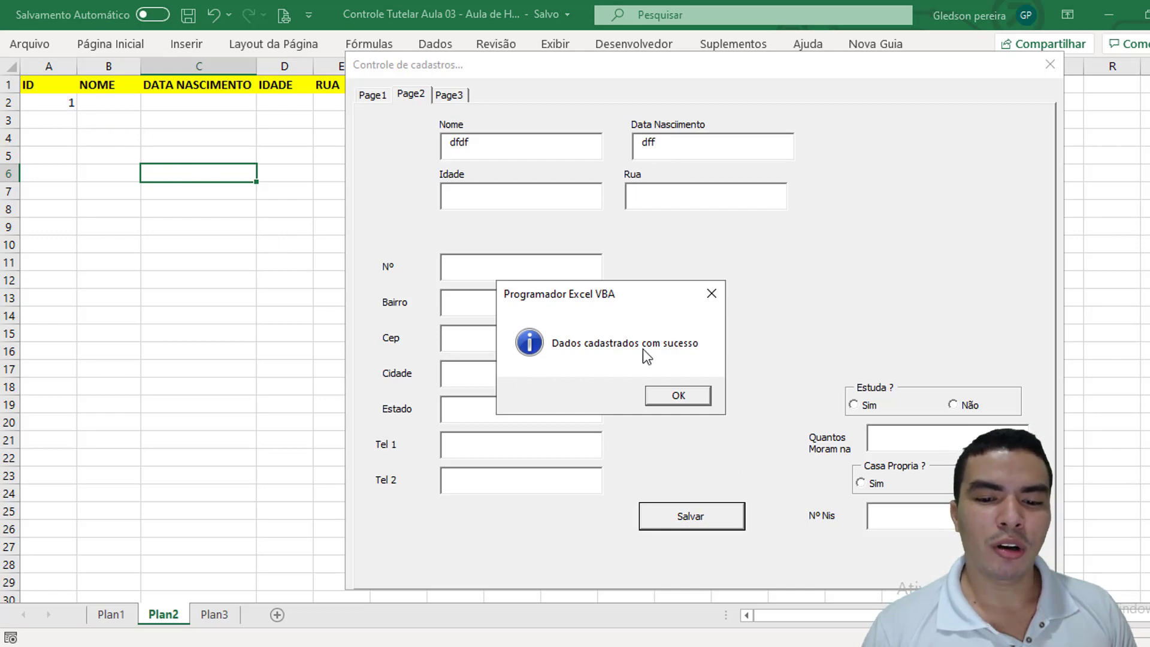
left_click(681, 395)
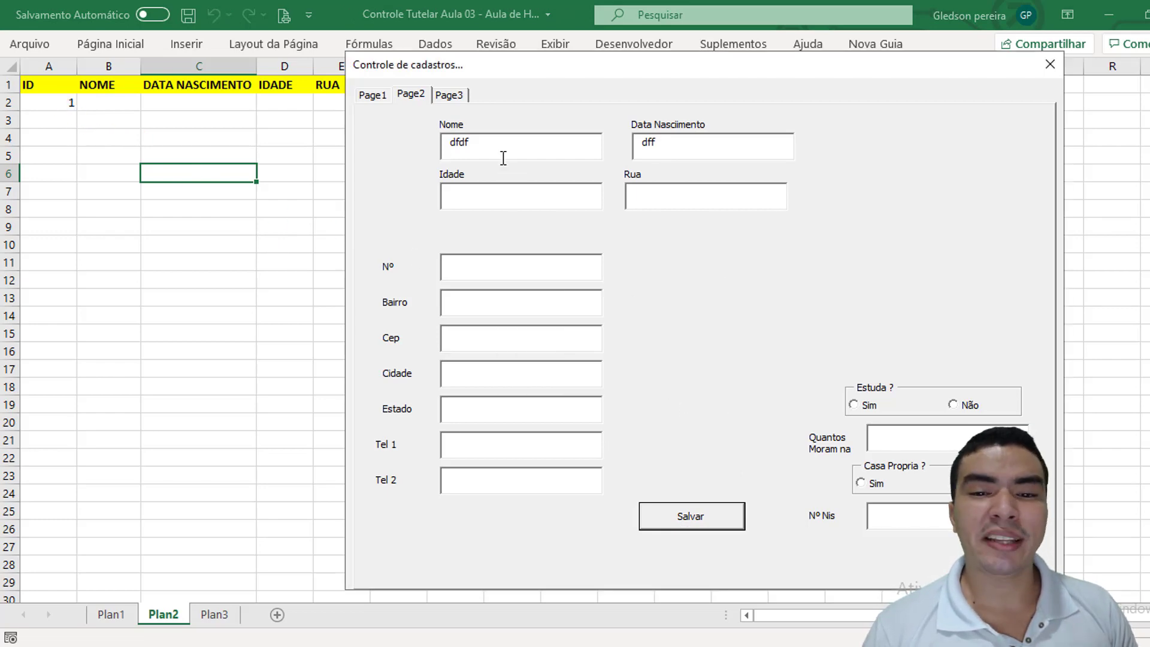
Save another record the same way, then close the registration form.
left_click(703, 516)
left_click(624, 396)
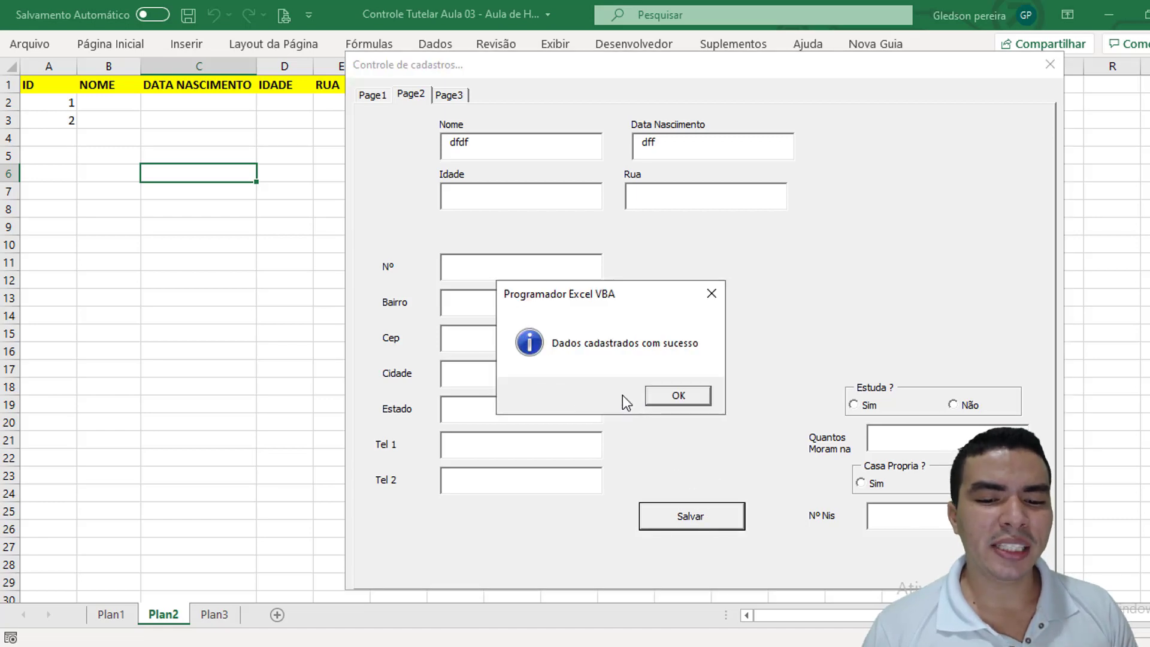
left_click(674, 396)
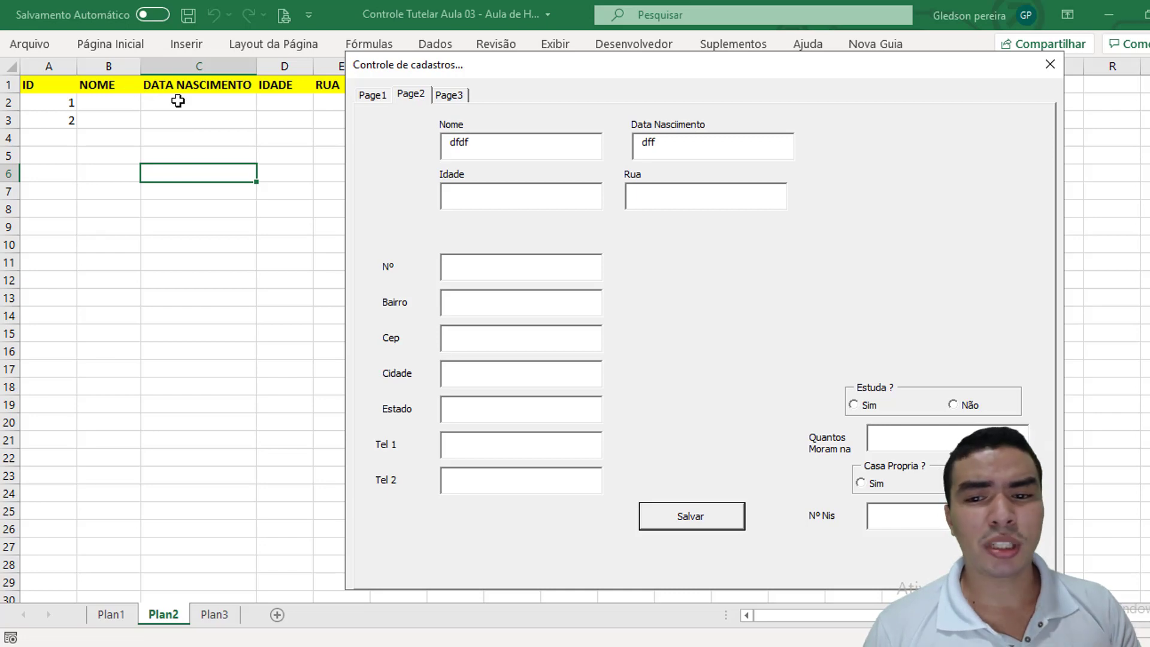
left_click(1049, 69)
Open the VBA editor and duplicate the line that writes Id into column A.
left_click(634, 45)
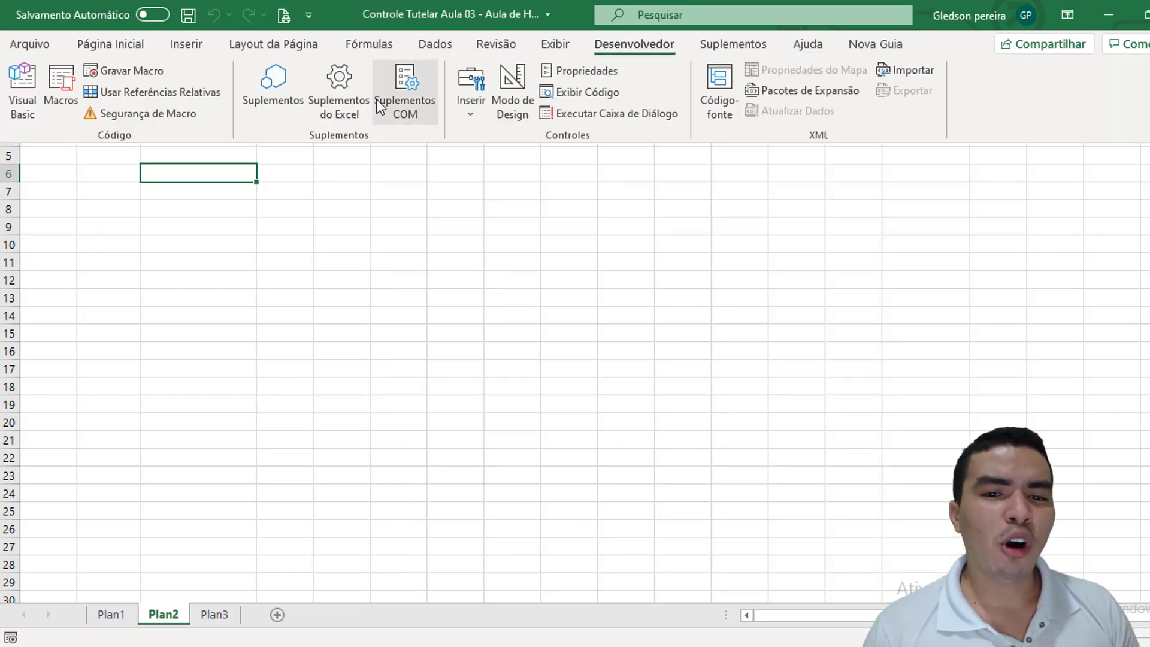
left_click(23, 90)
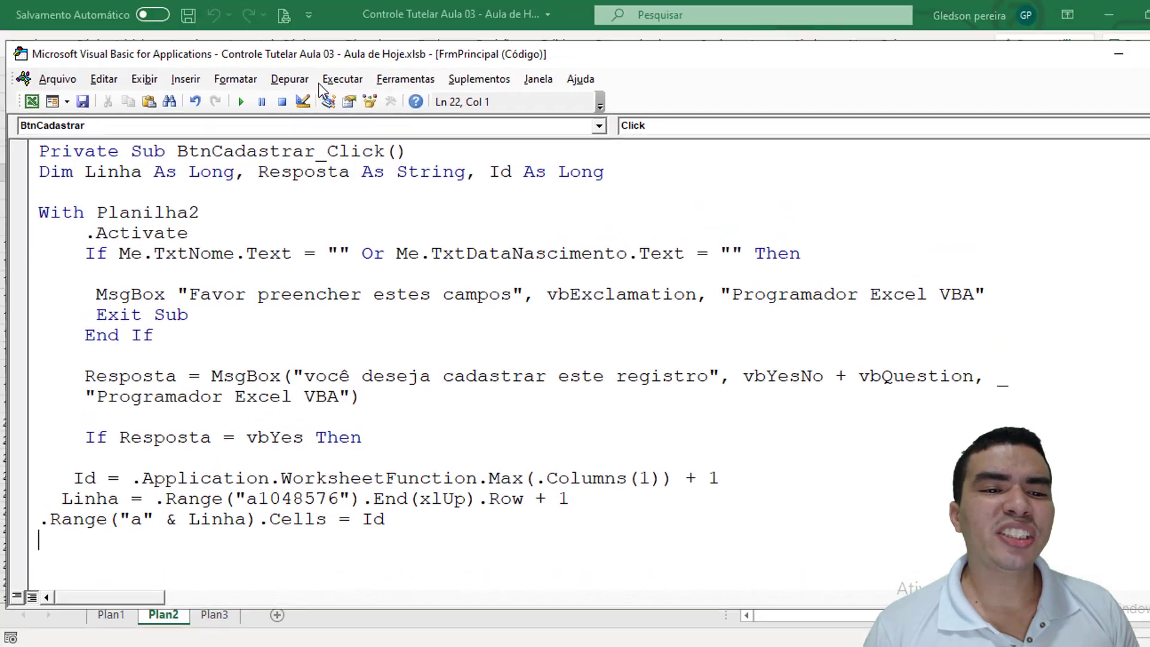
scroll(402, 317, "down", 3)
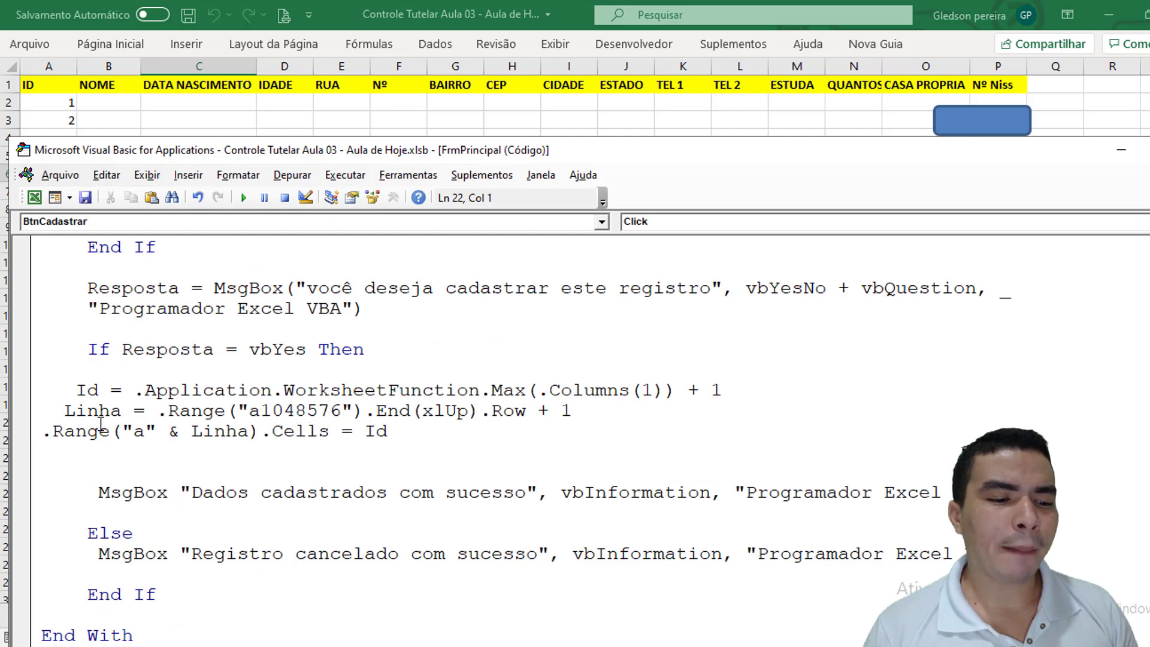
left_click(26, 437)
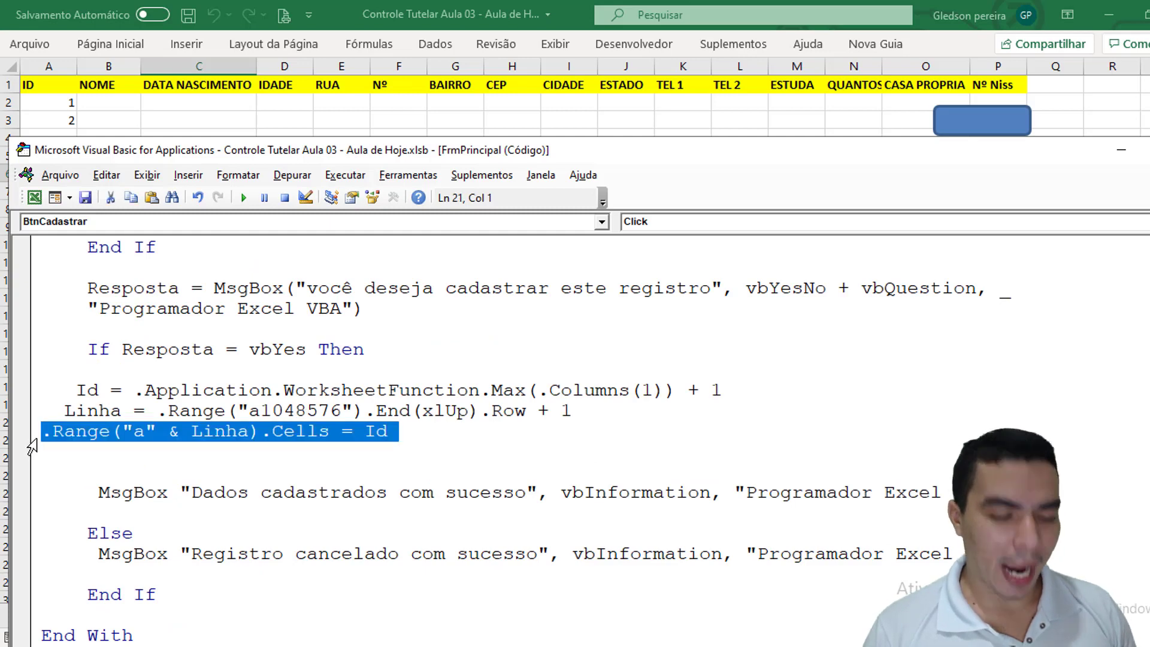
key("ctrl+c")
left_click(48, 453)
key("ctrl+v")
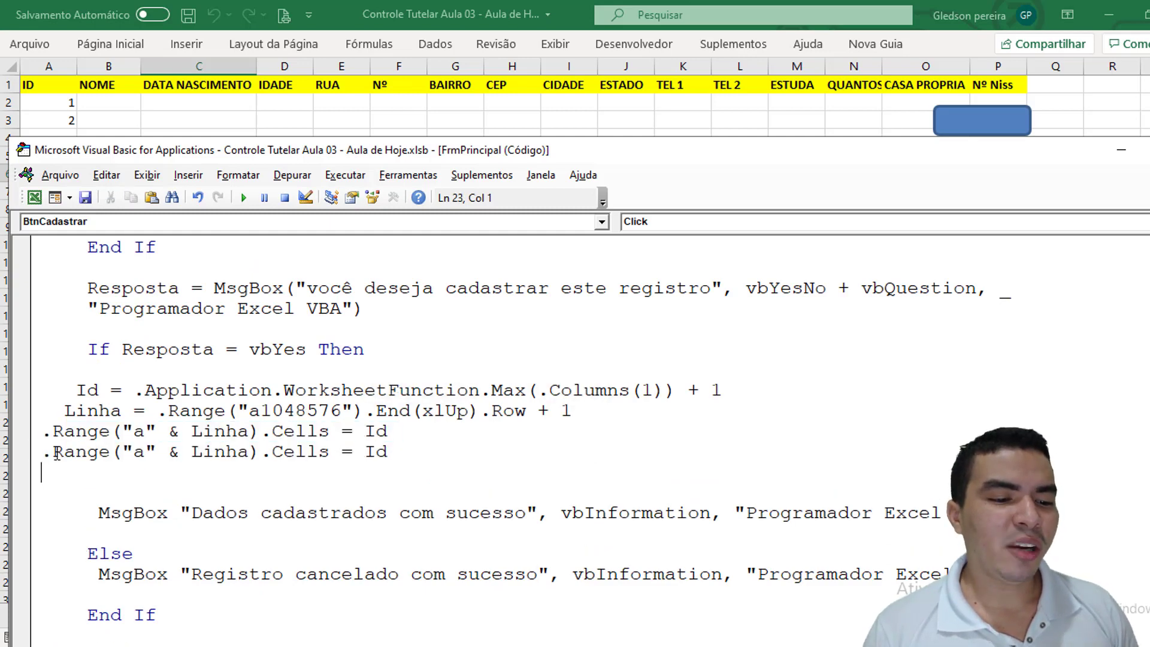
Make the copied line write Me.TxtNome.Text into column B.
double_click(139, 454)
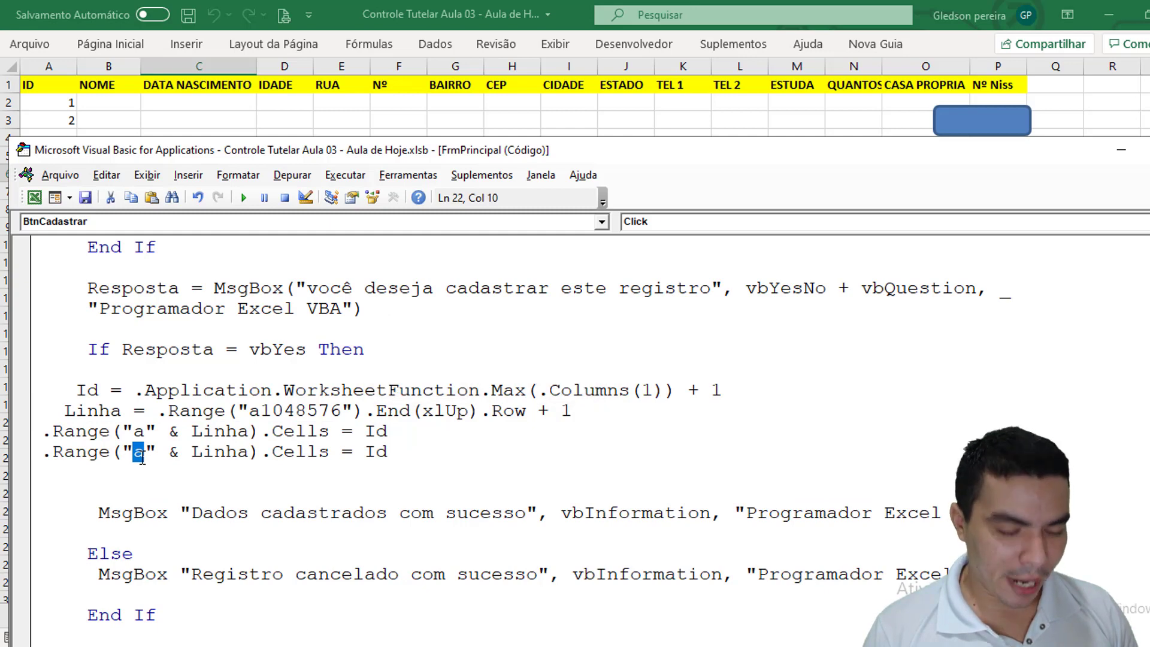
type("b")
left_click(158, 464)
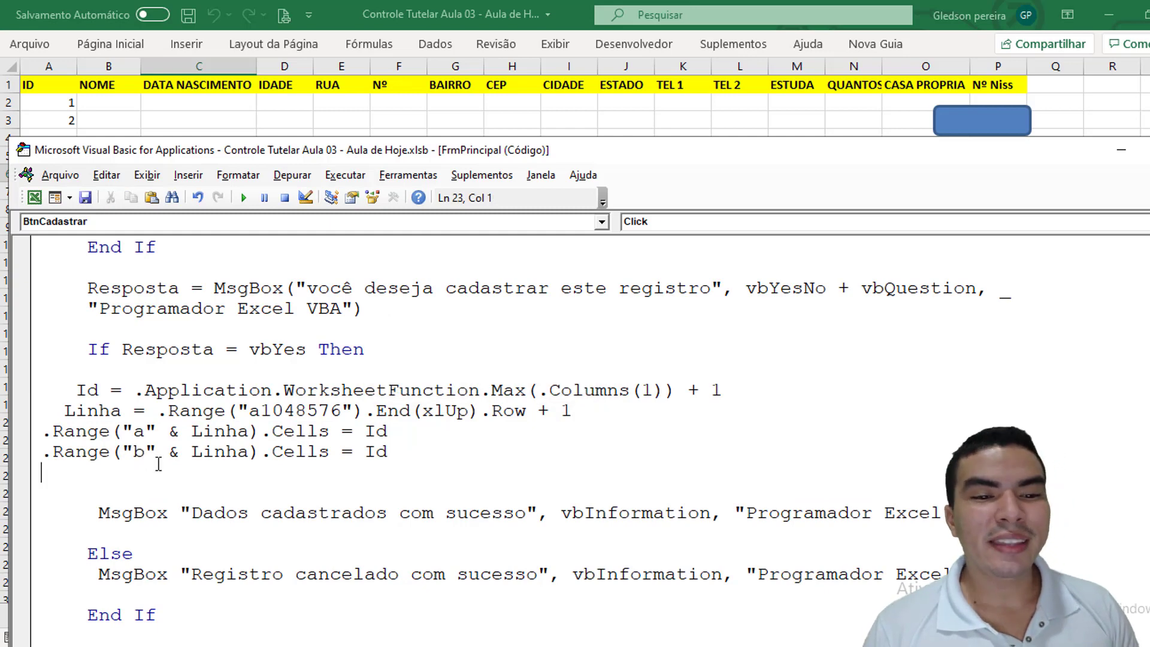
left_click_drag(388, 452, 369, 452)
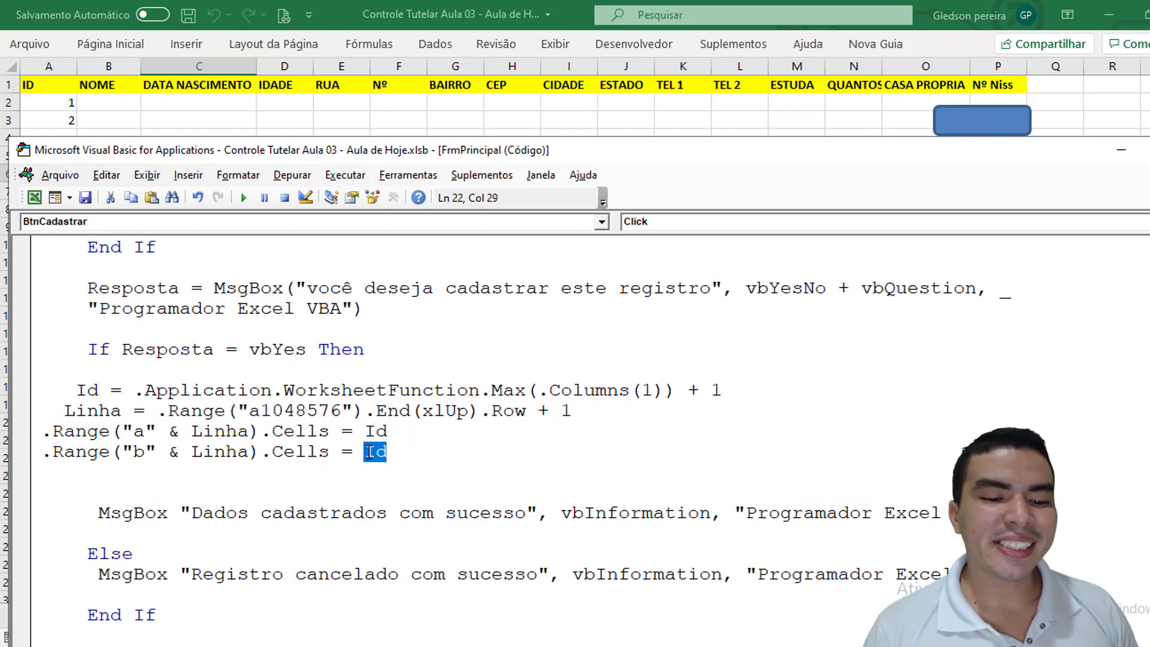
type("me.t")
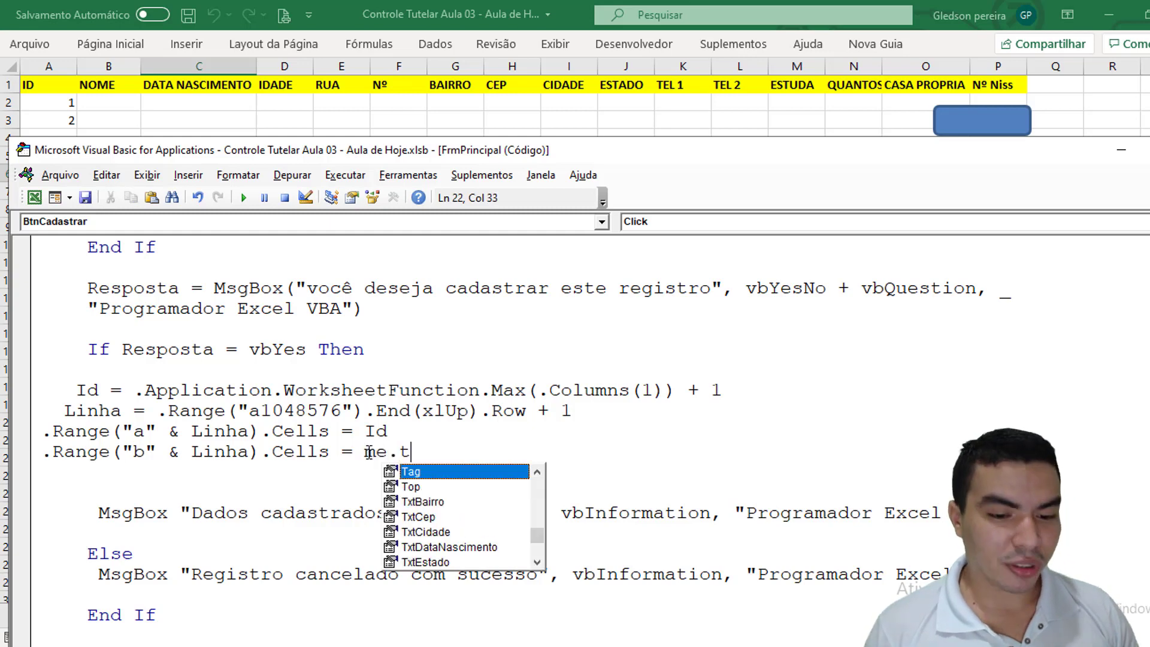
type("xtno")
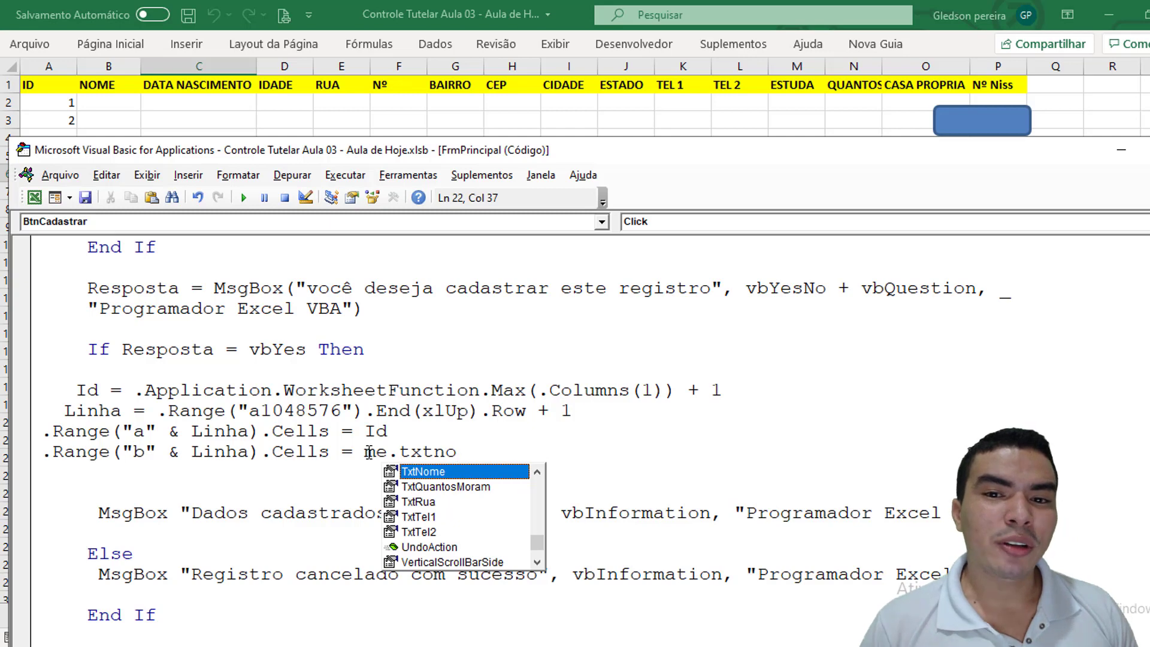
key("Tab")
type(".")
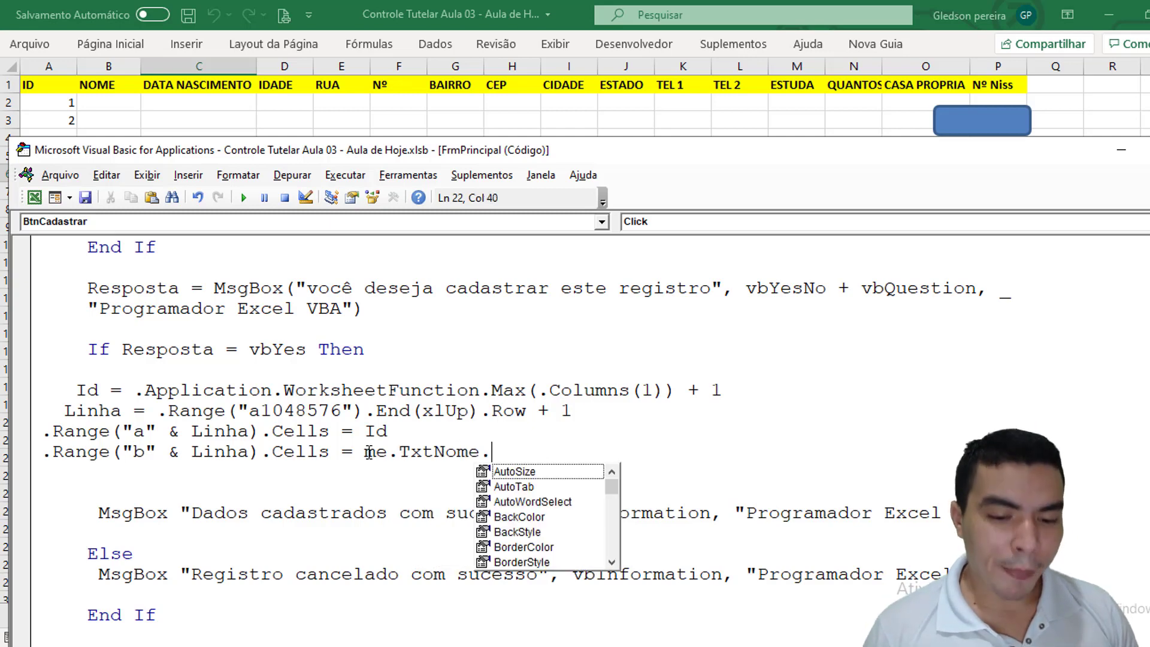
type("te")
key("Tab")
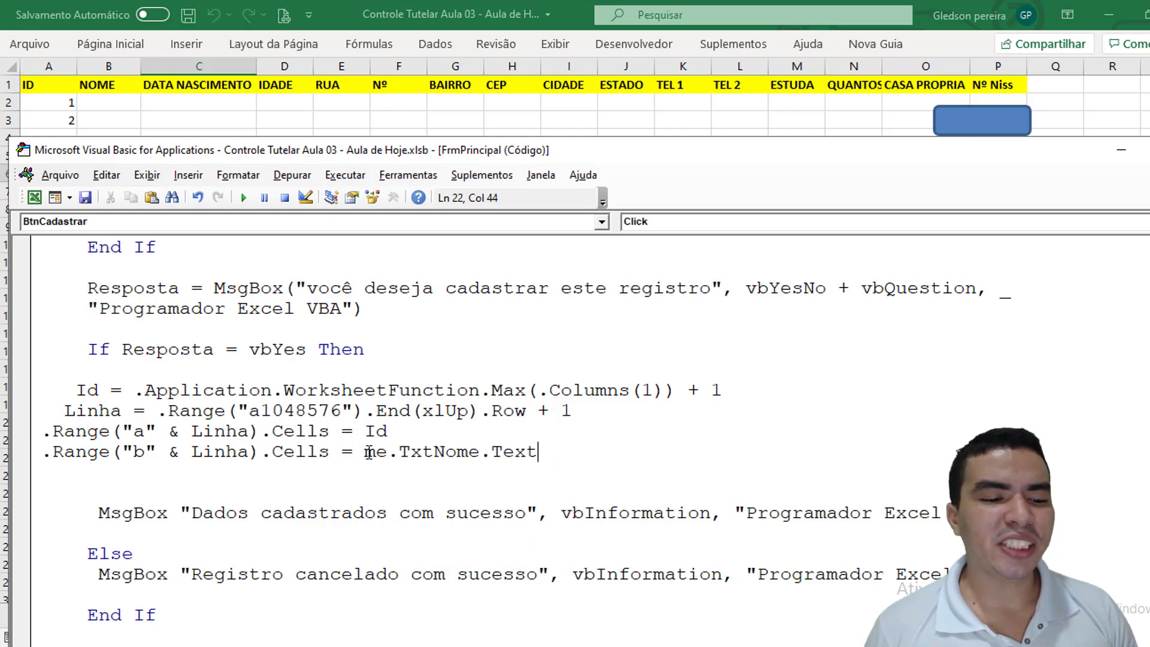
Add a line writing Me.TxtDataNascimento.Text into column C.
key("Return")
key("ctrl+v")
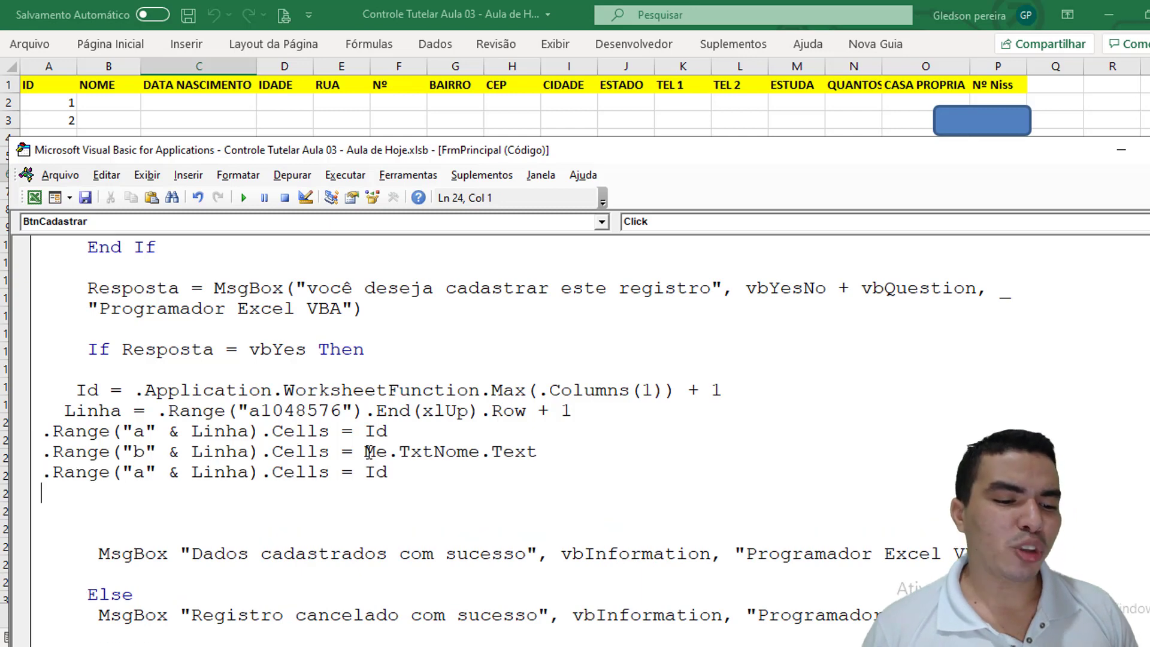
double_click(138, 472)
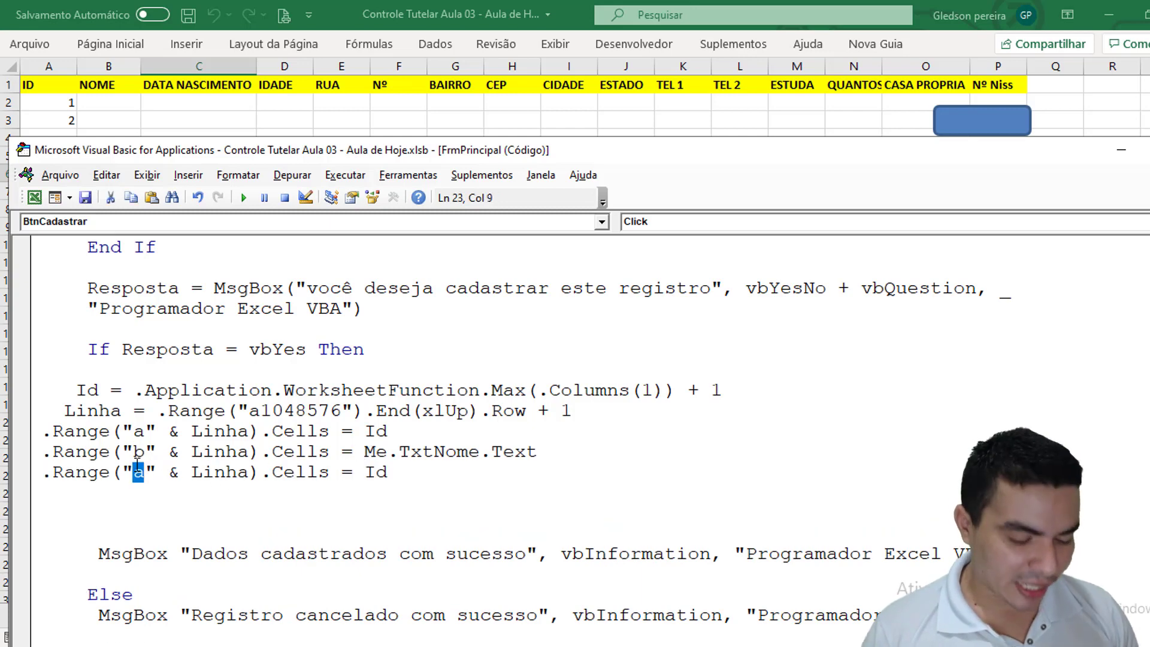
type("c")
left_click(191, 473)
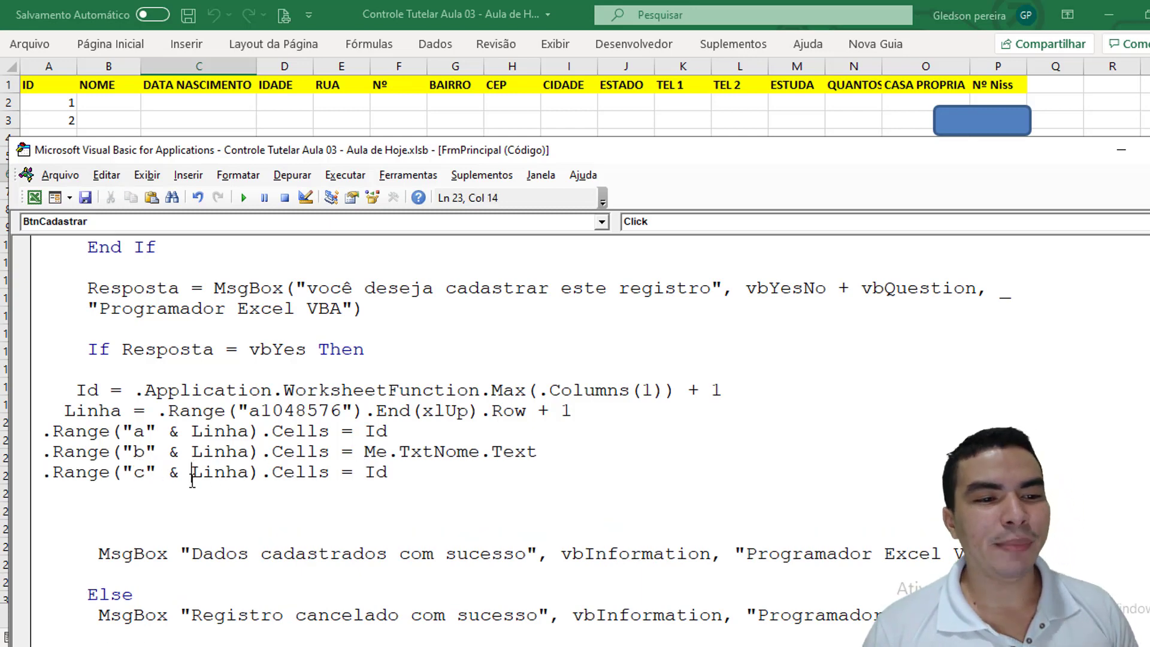
double_click(376, 472)
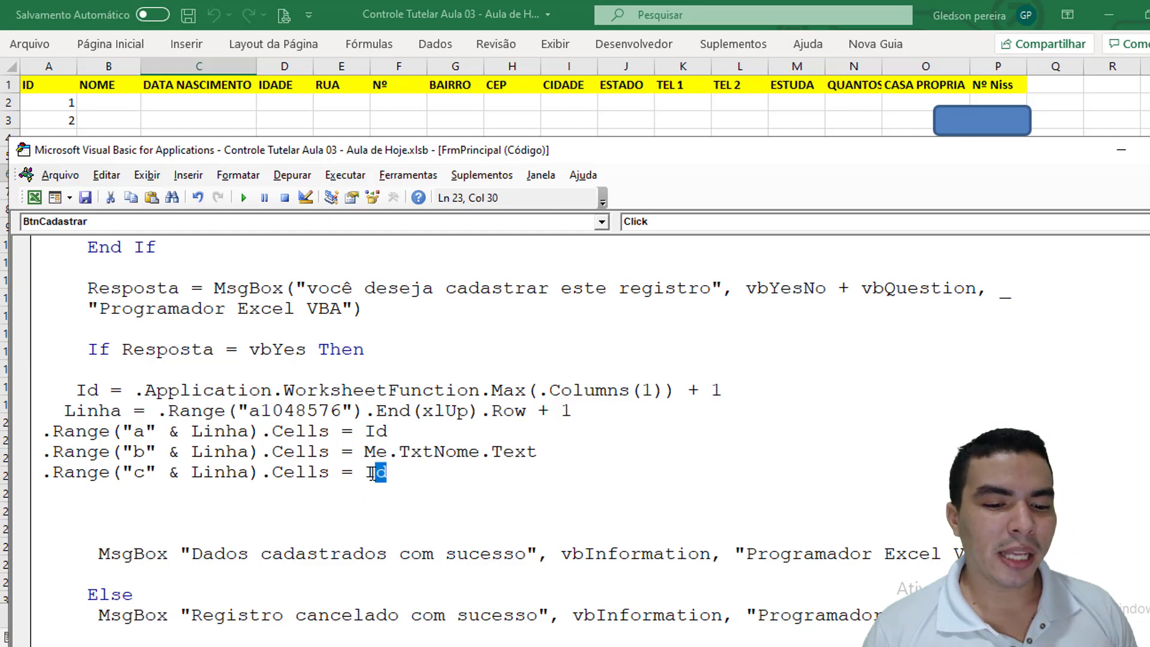
type("me")
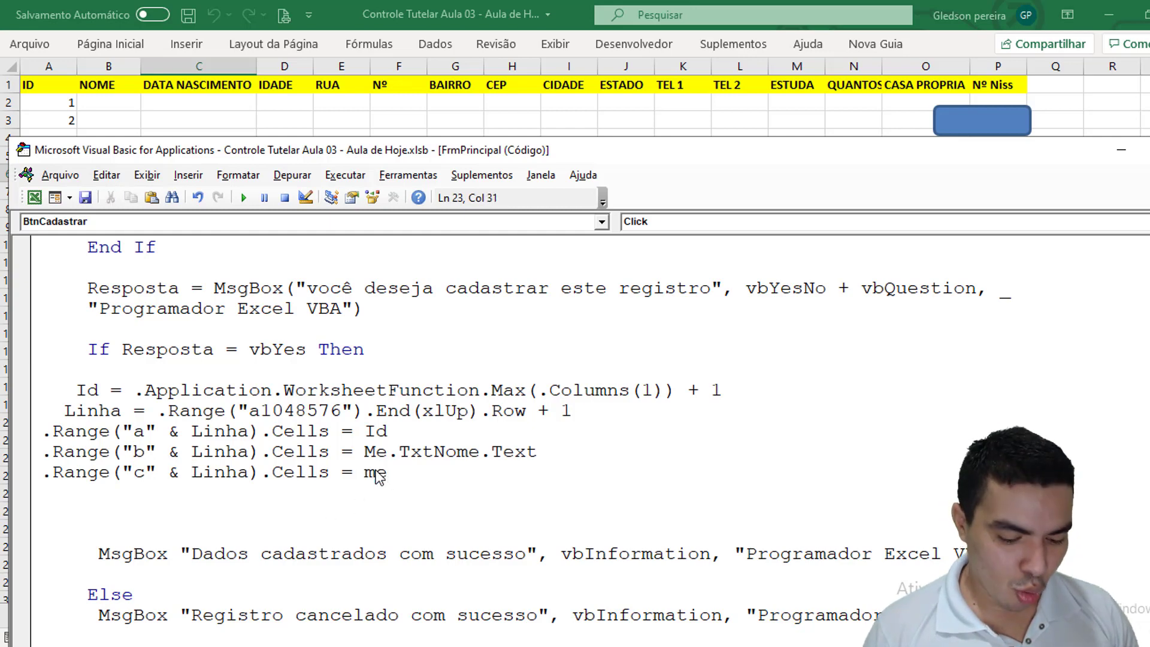
type(".txtda")
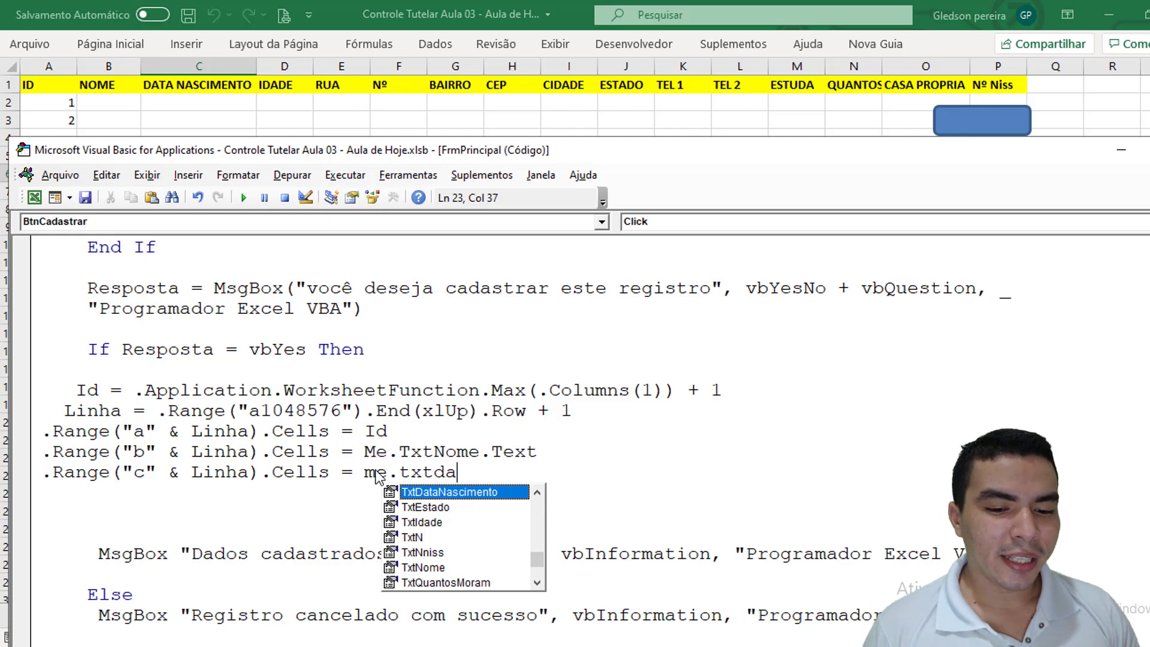
key("Tab")
type(".")
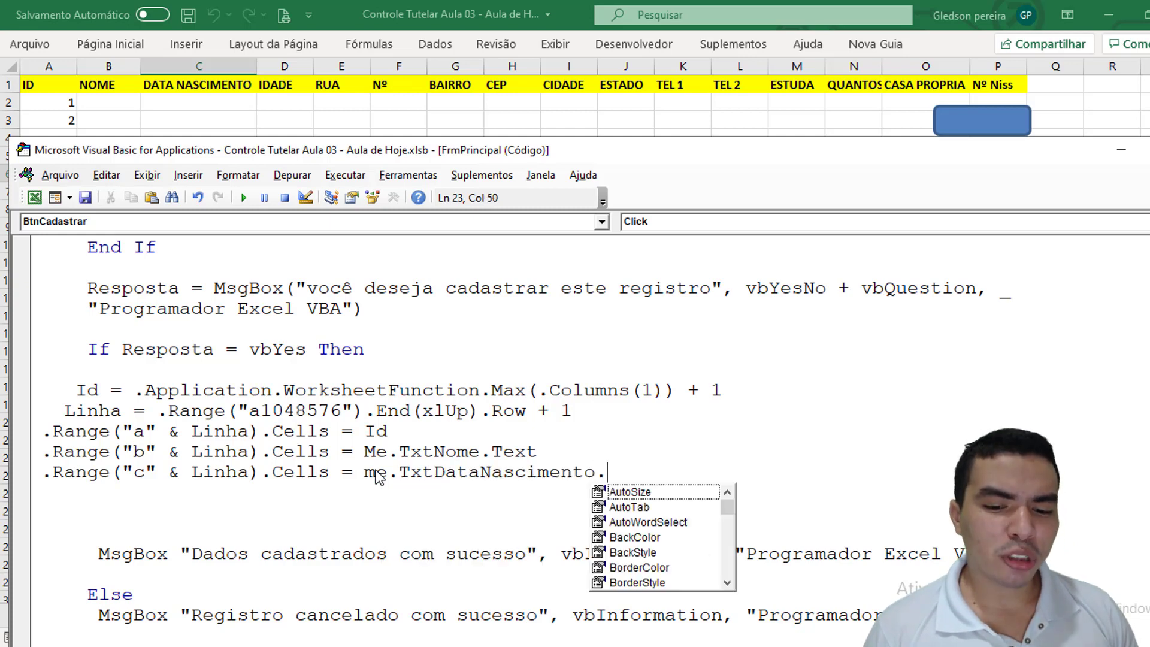
type("te")
key("Tab")
Add a line writing Me.TxtIdade into column D.
key("Return")
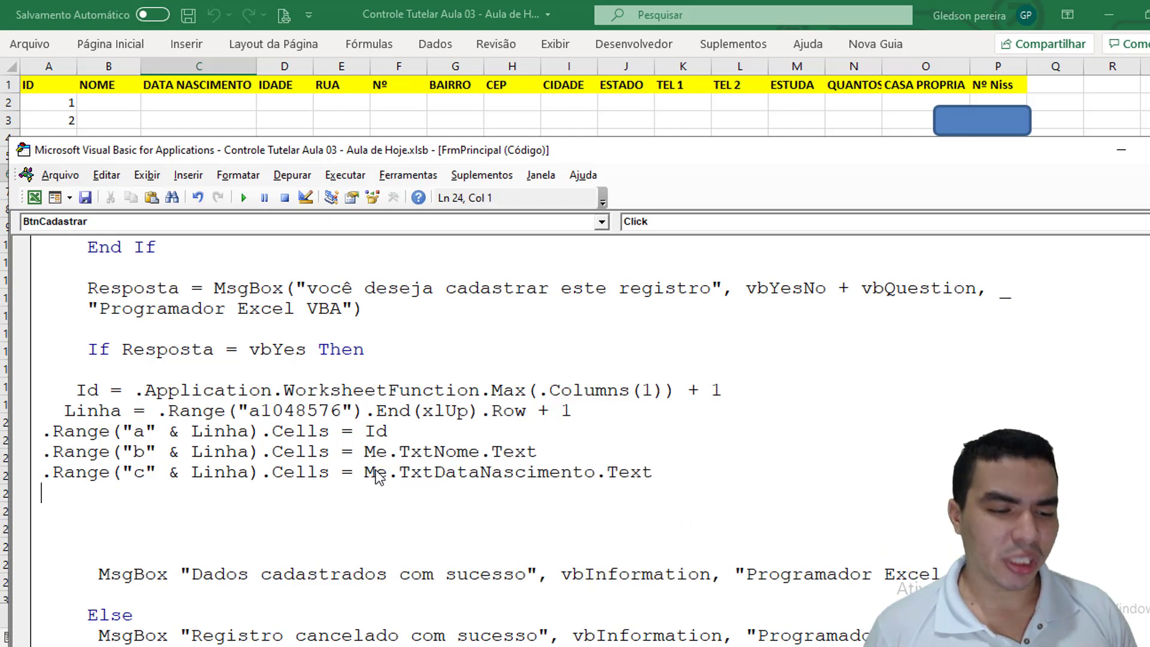
type(".Range(\"a\" & Linha).Cells = Id")
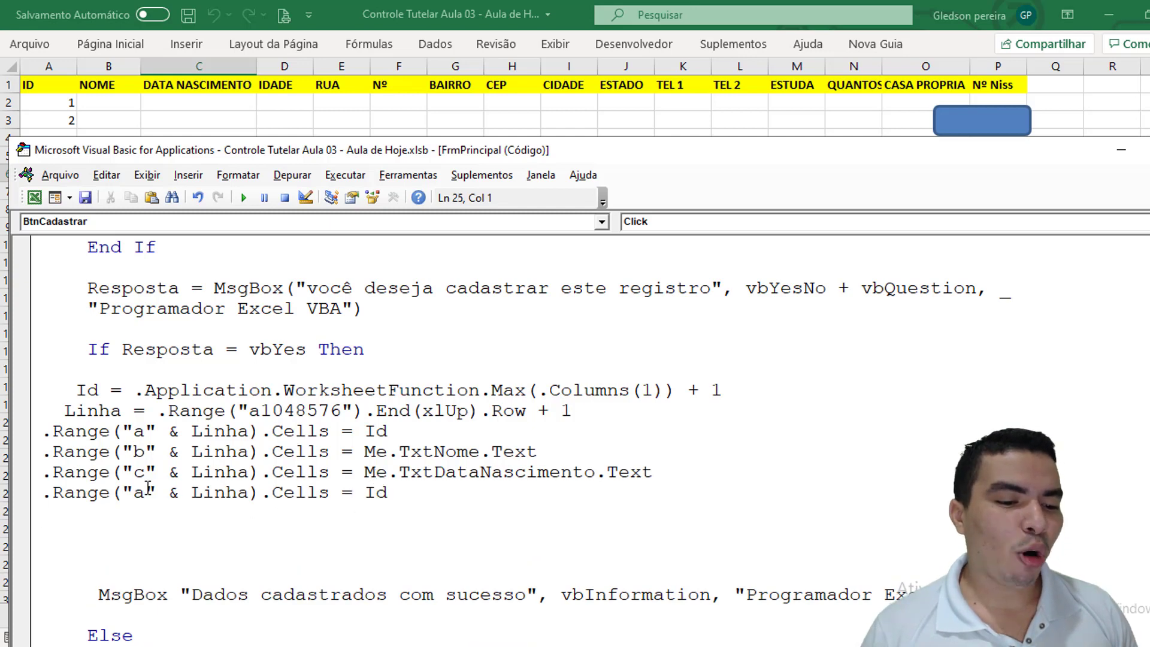
double_click(139, 492)
type("d")
left_click(408, 496)
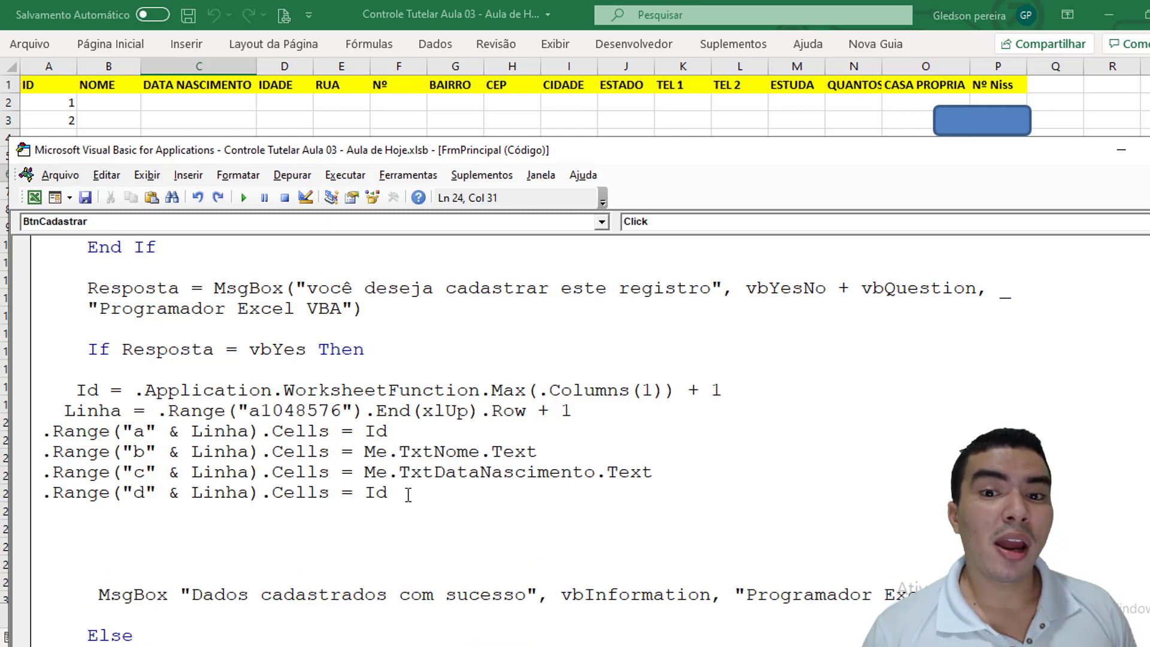
double_click(378, 493)
type("m")
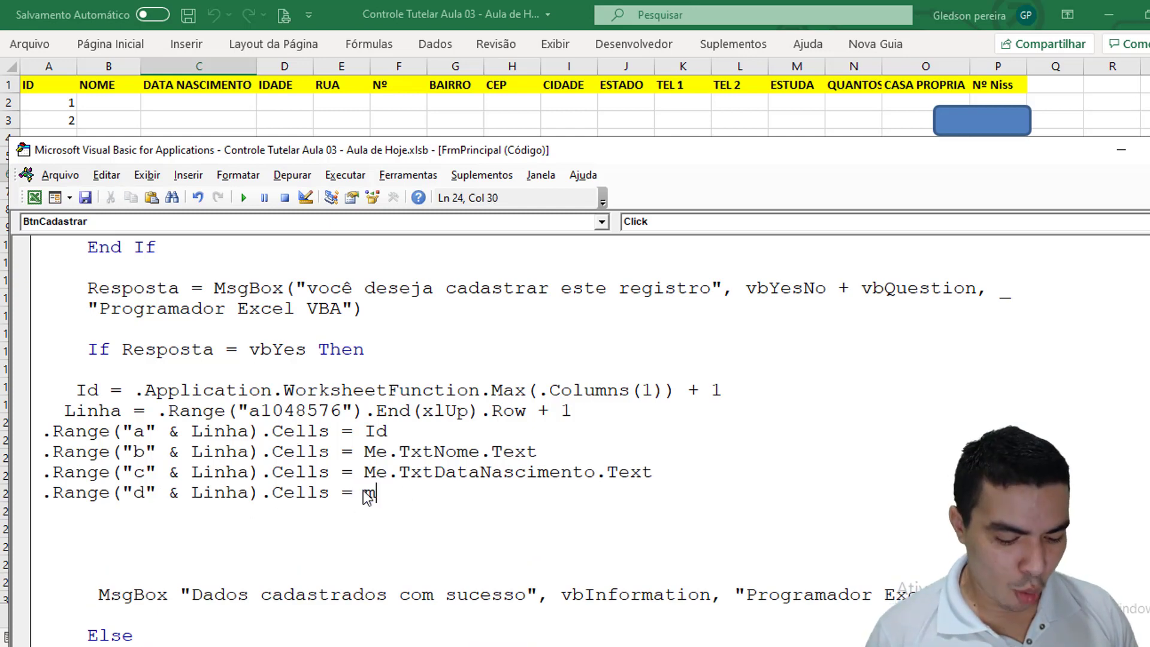
type("e.txti")
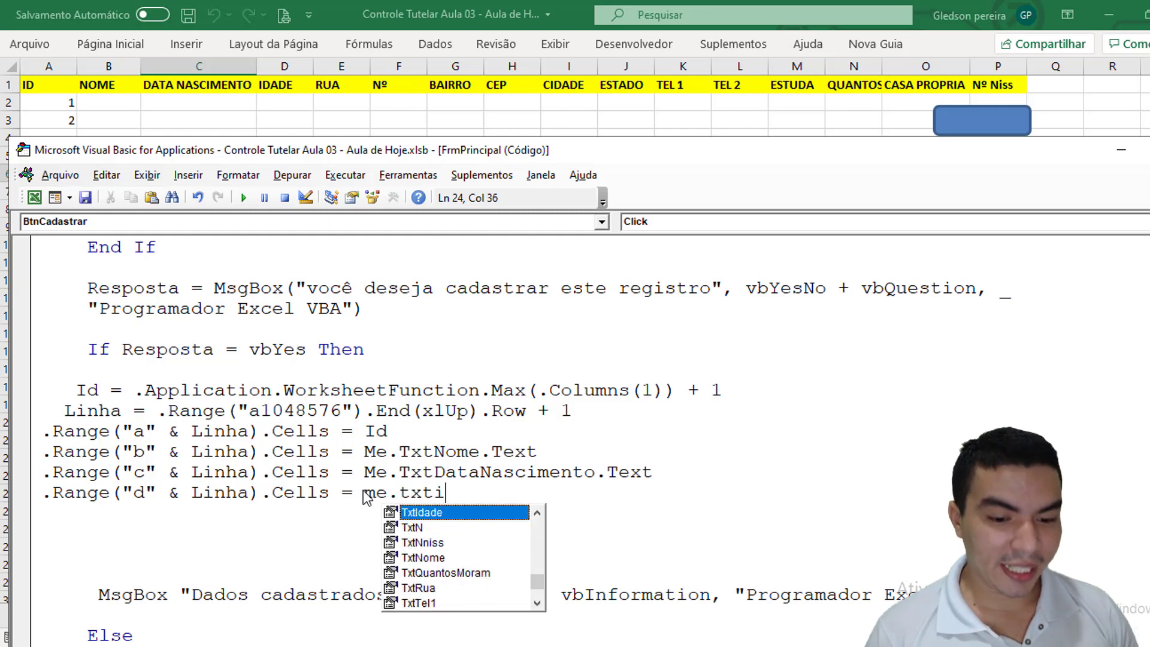
key("Tab")
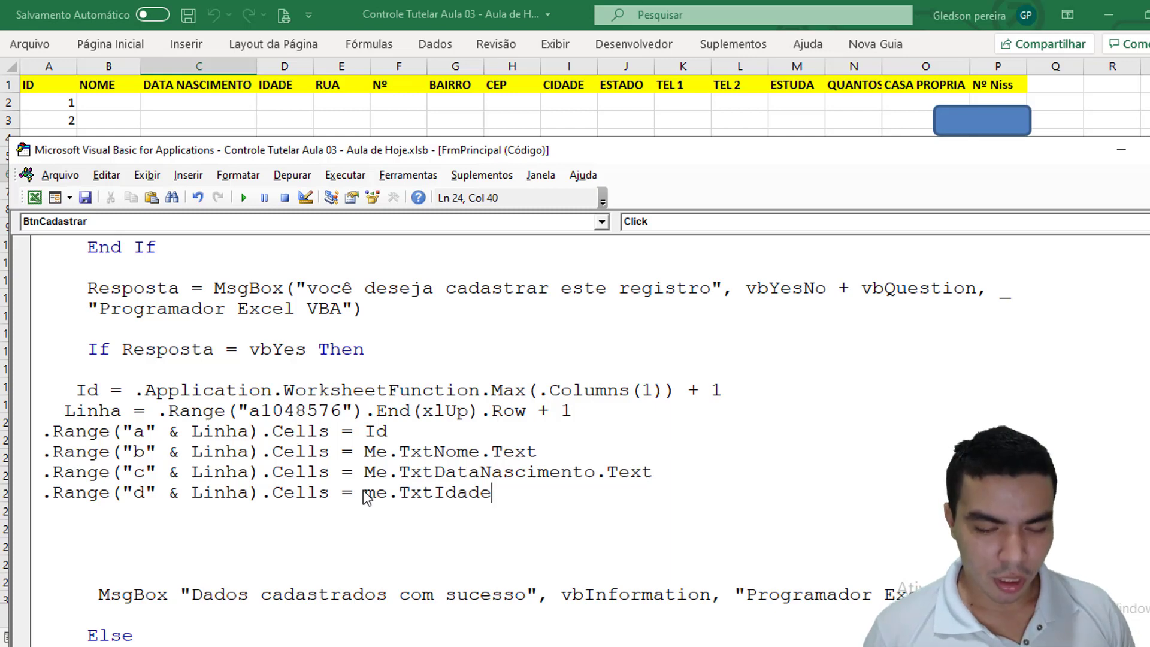
Add a line writing Me.TxtRua into column E.
key("Return")
type(".Range(\"a\" & Linha).Cells = Id")
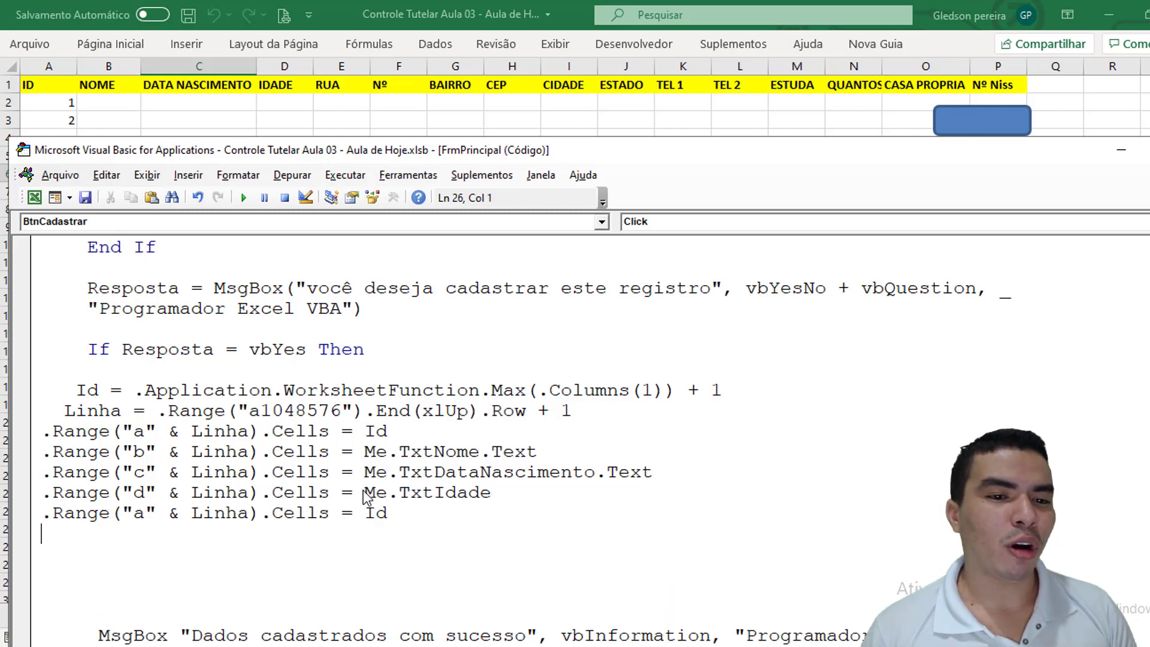
double_click(138, 513)
type("e")
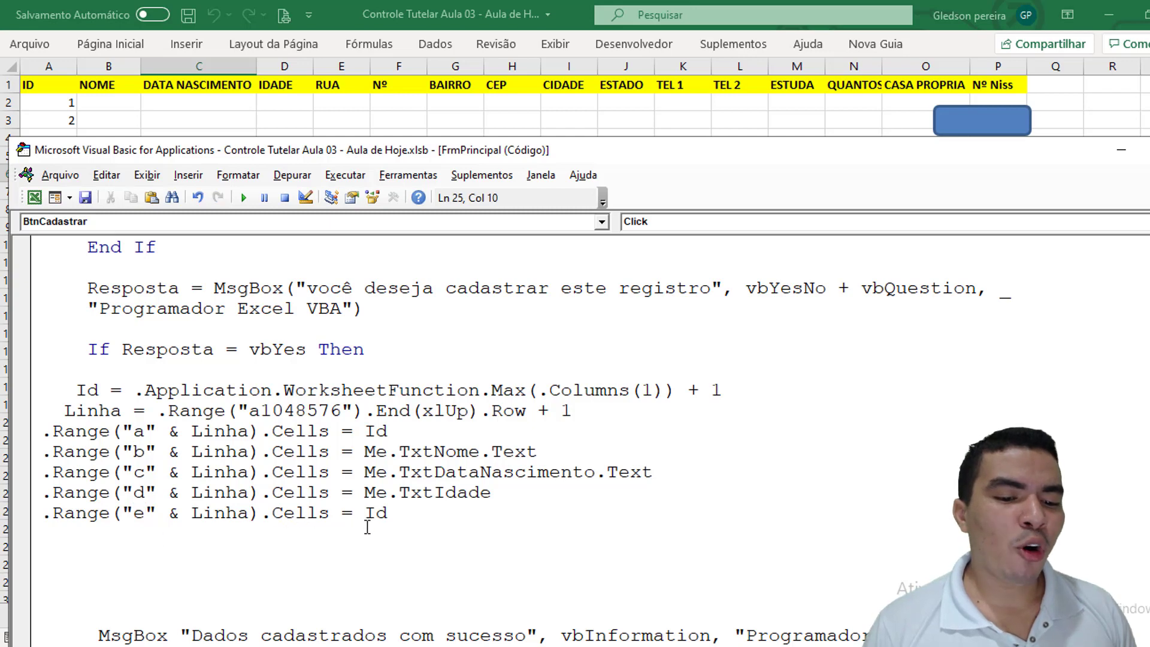
left_click_drag(363, 514, 391, 519)
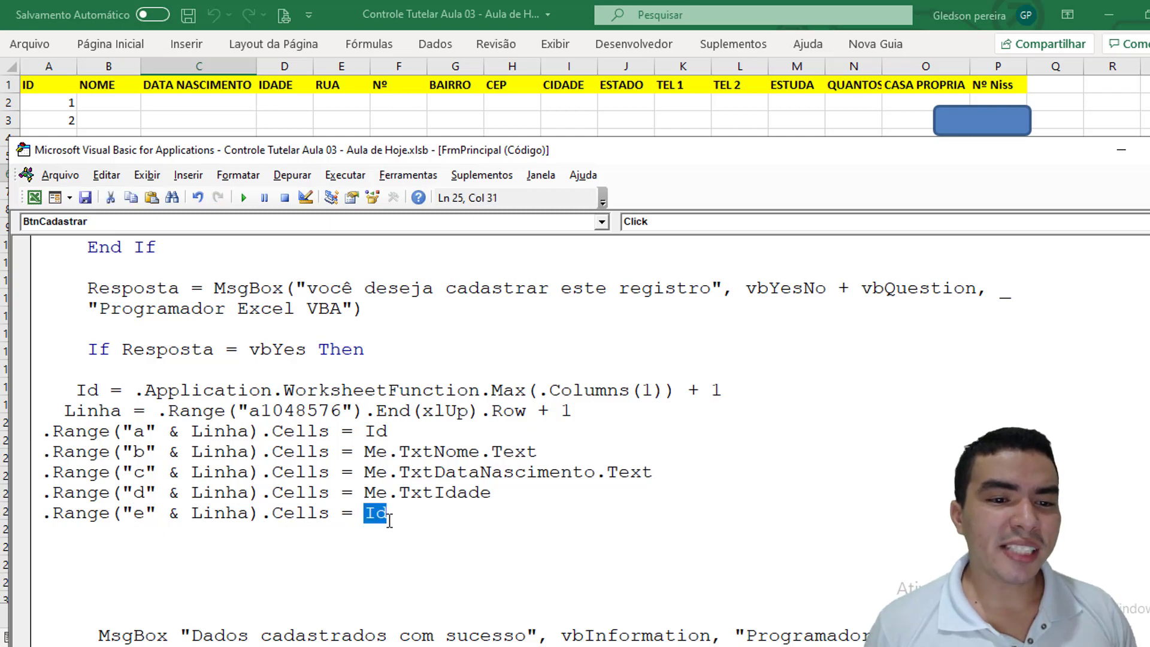
type("me")
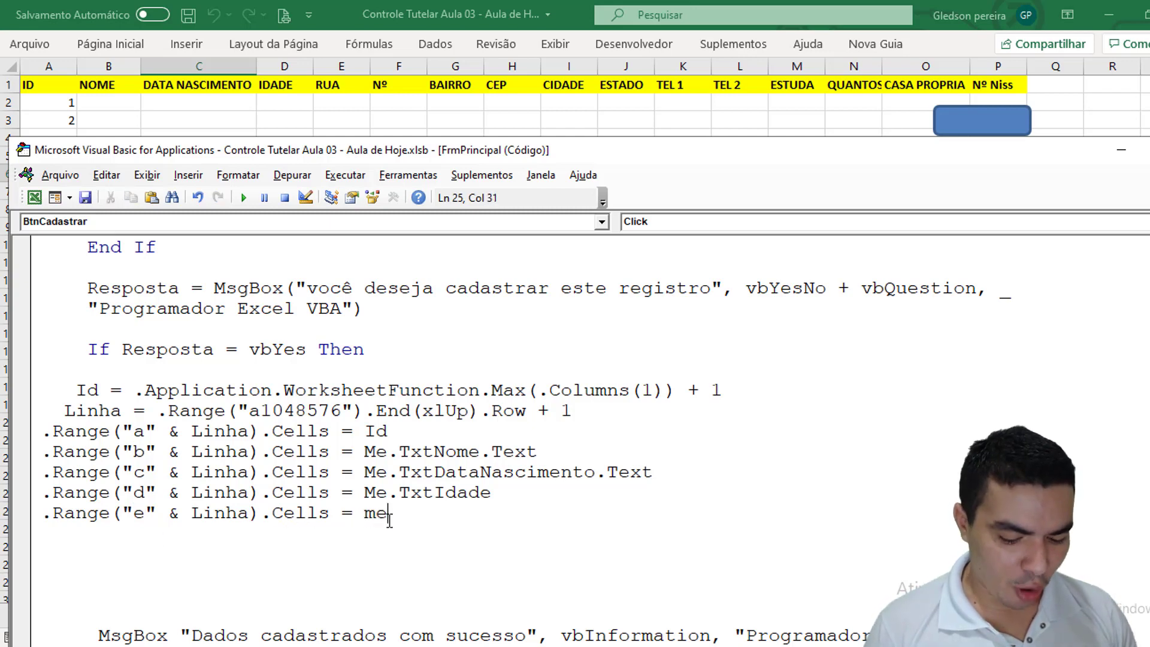
type(".txt")
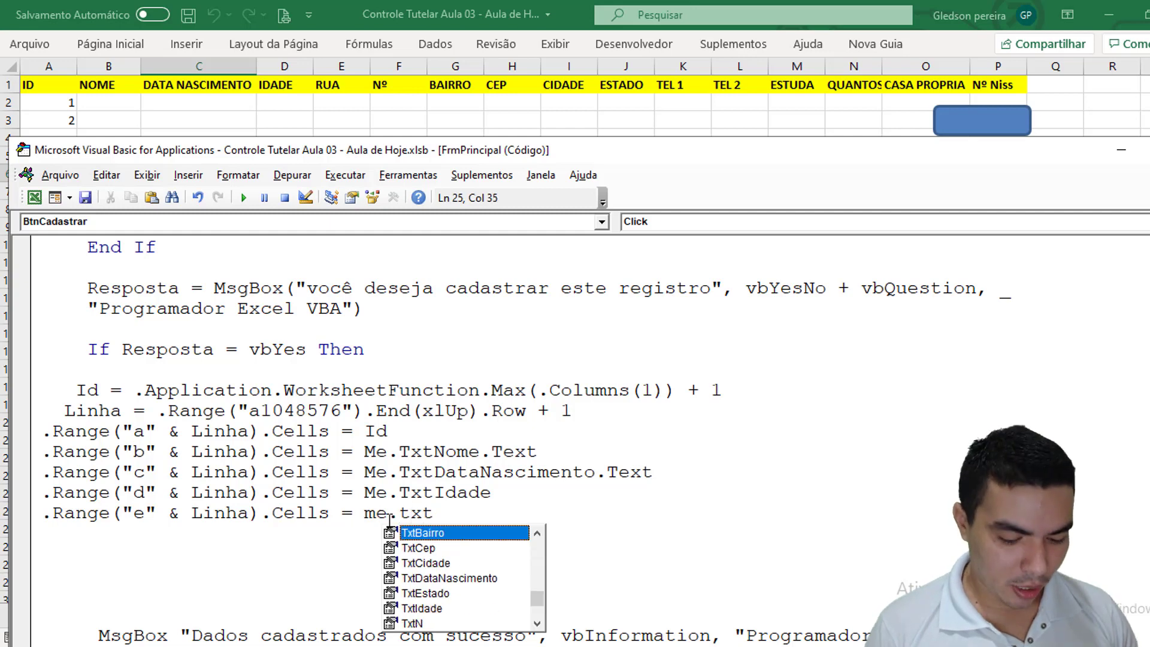
type("ru")
key("Tab")
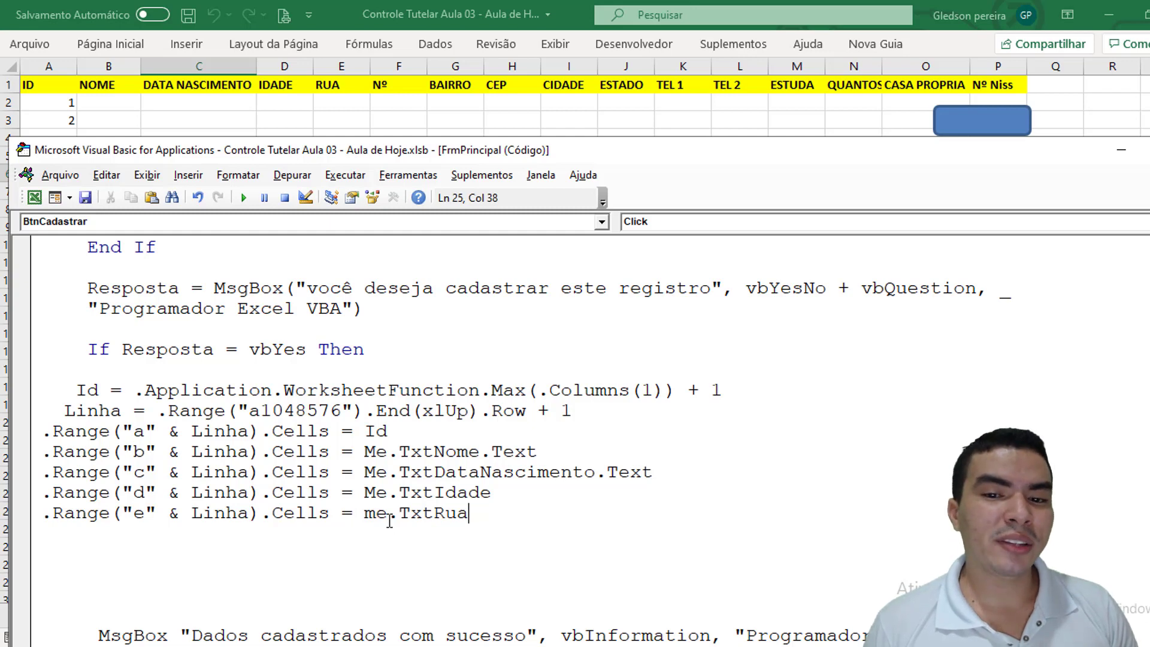
key("Return")
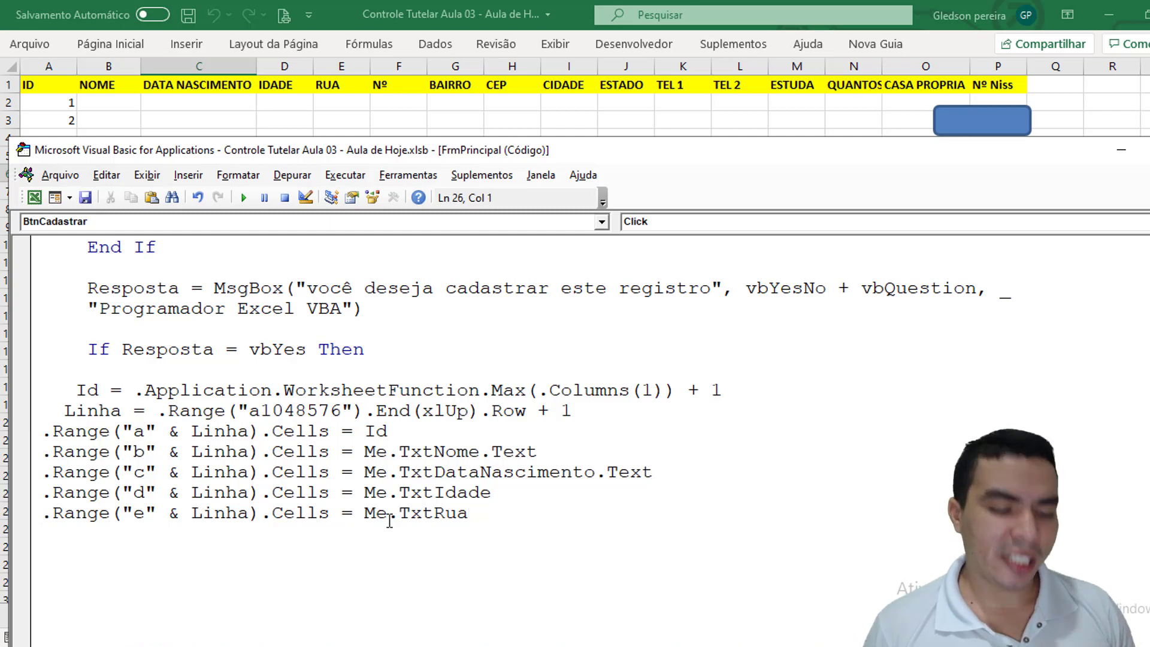
Add a line writing Me.TxtN into column F.
type(".Range(\"a\" & Linha).Cells = Id")
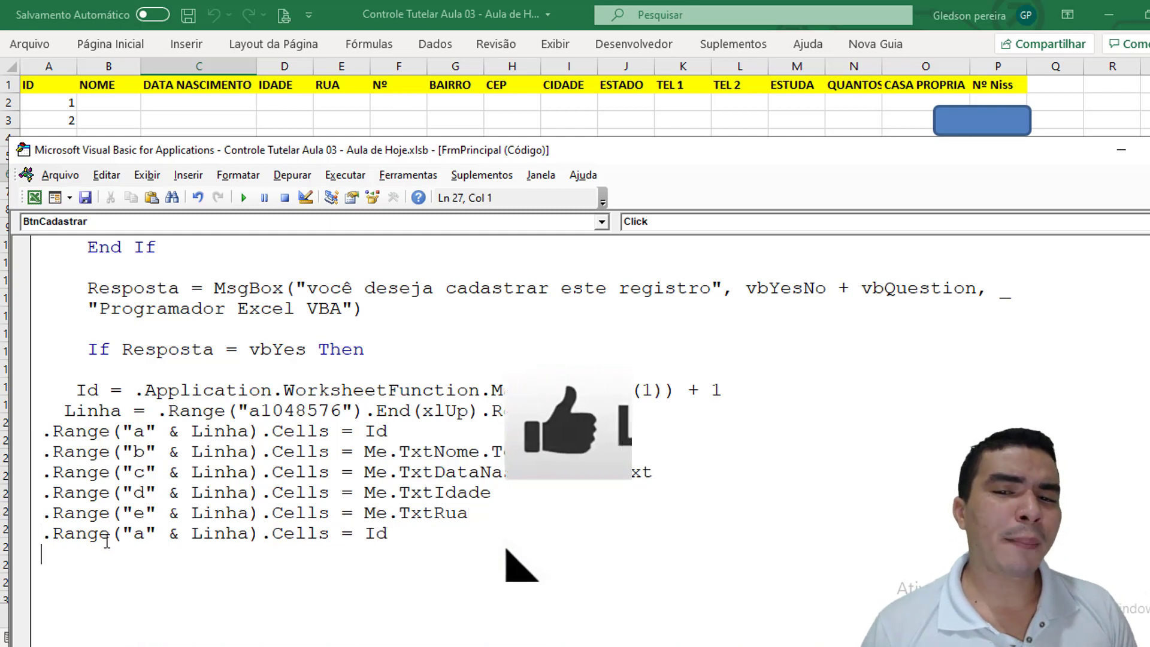
double_click(137, 533)
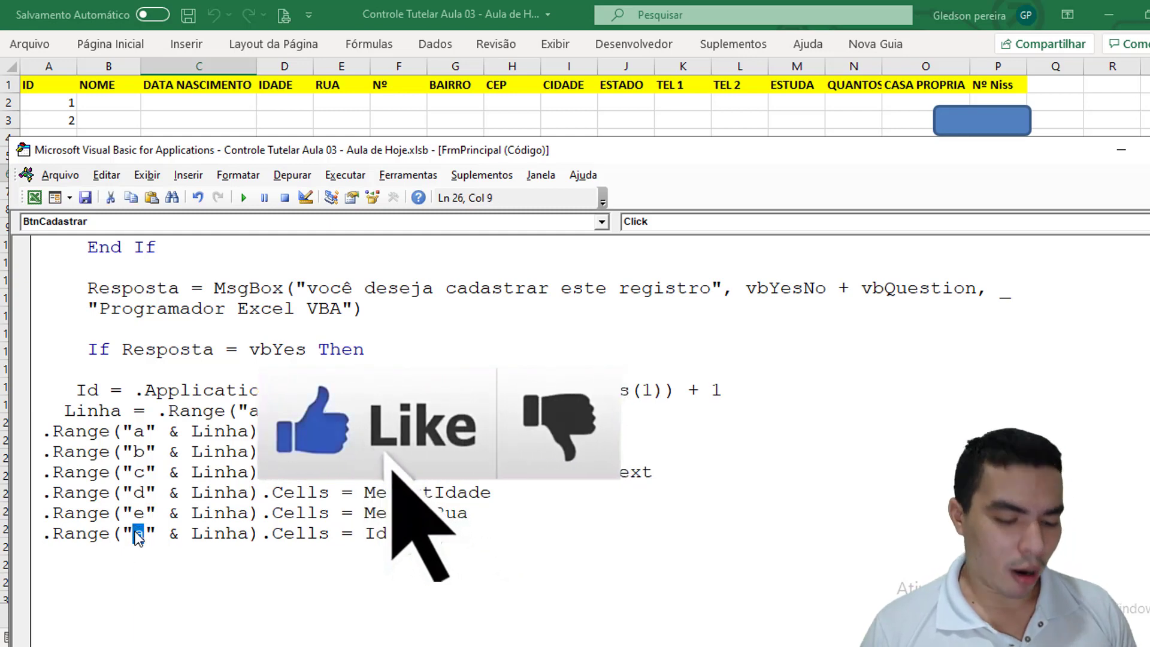
type("f")
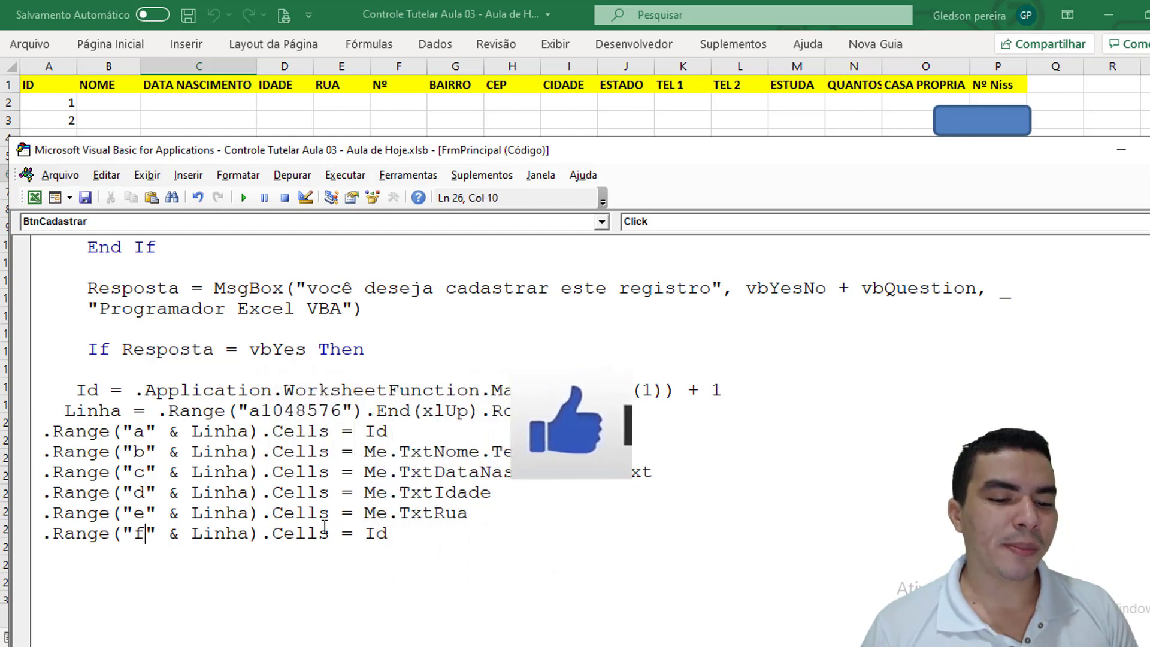
double_click(376, 533)
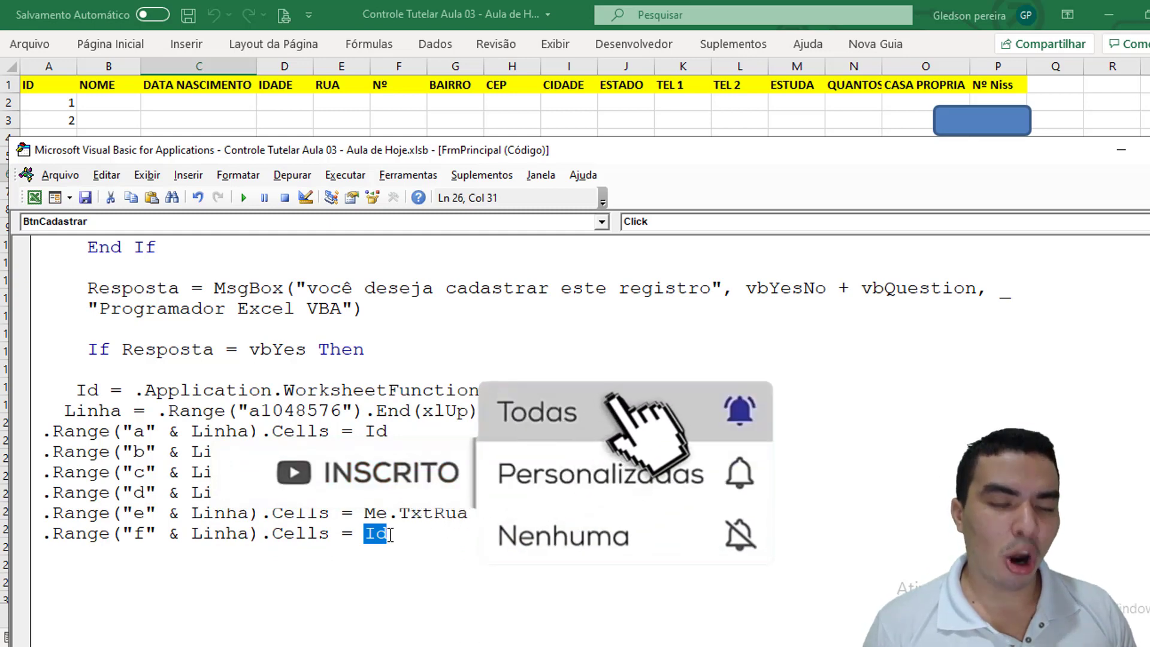
type("me.tx")
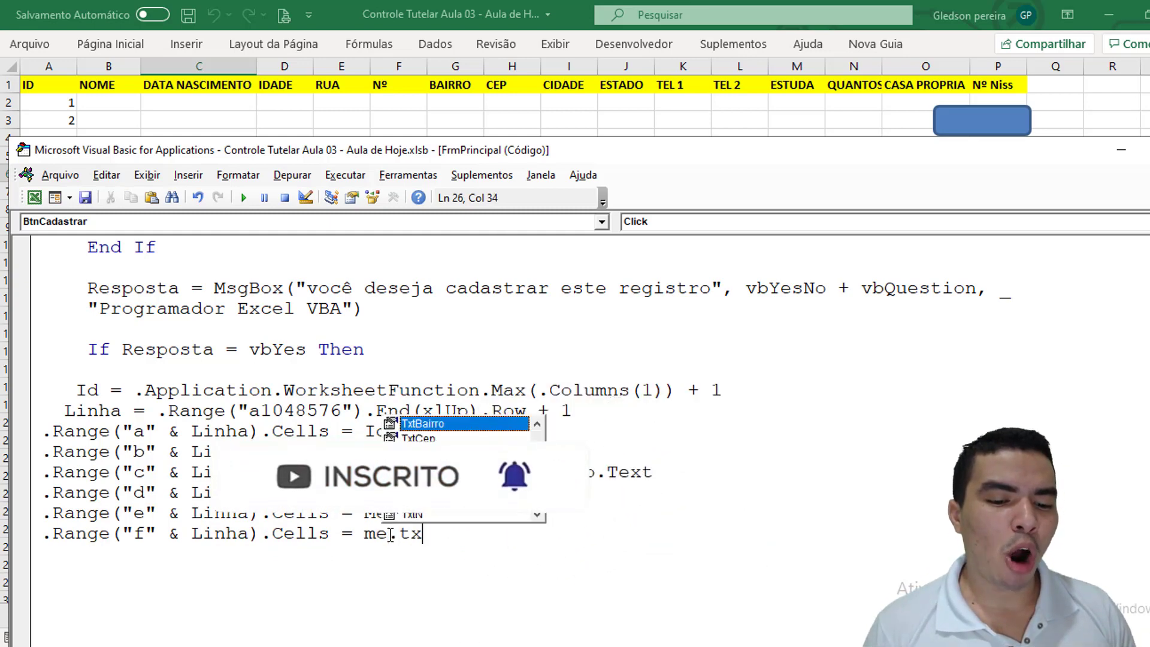
type("t")
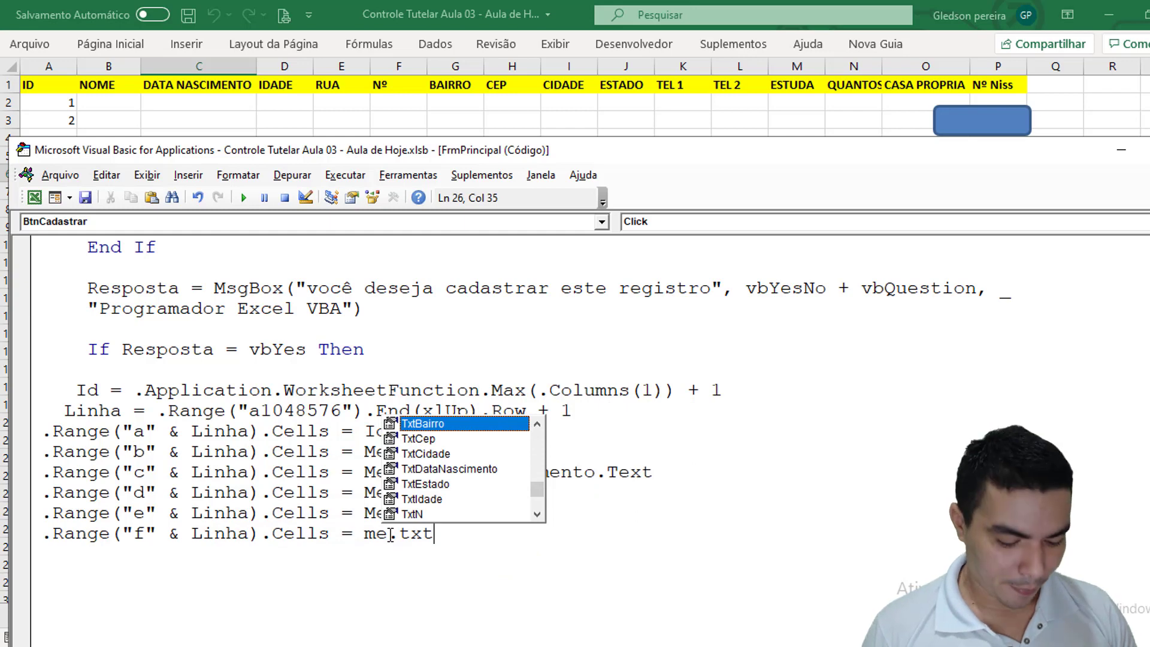
type("n")
key("Return")
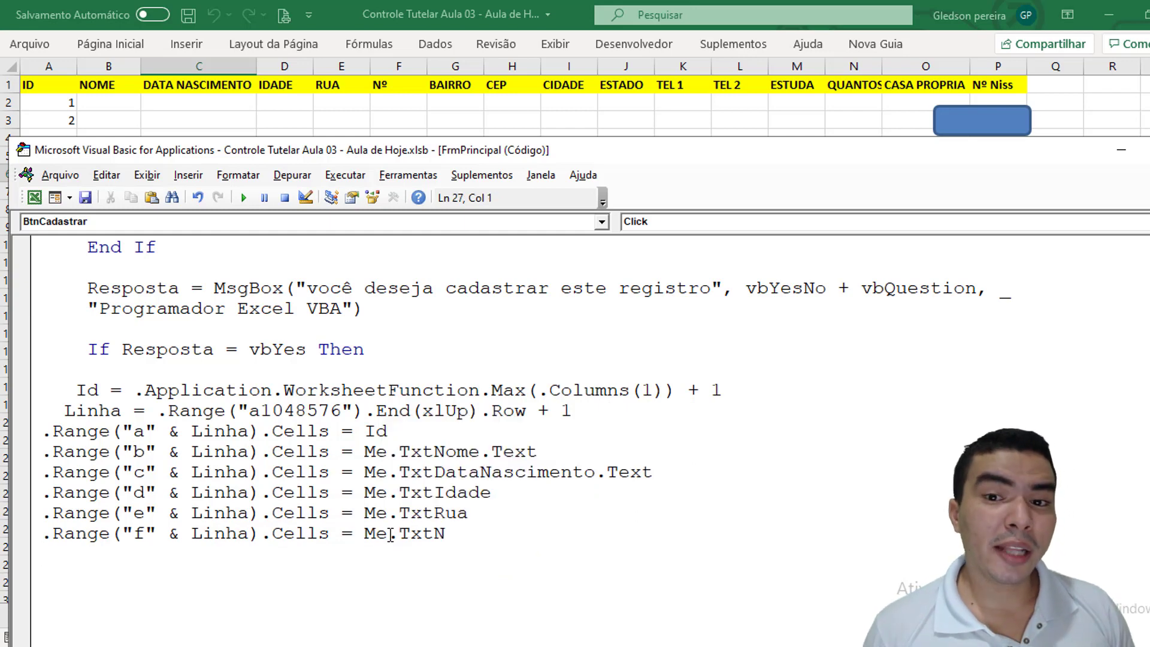
Add a line writing Me.TxtBairro into column G.
type(".Range(\"a\" & Linha).Cells = Id")
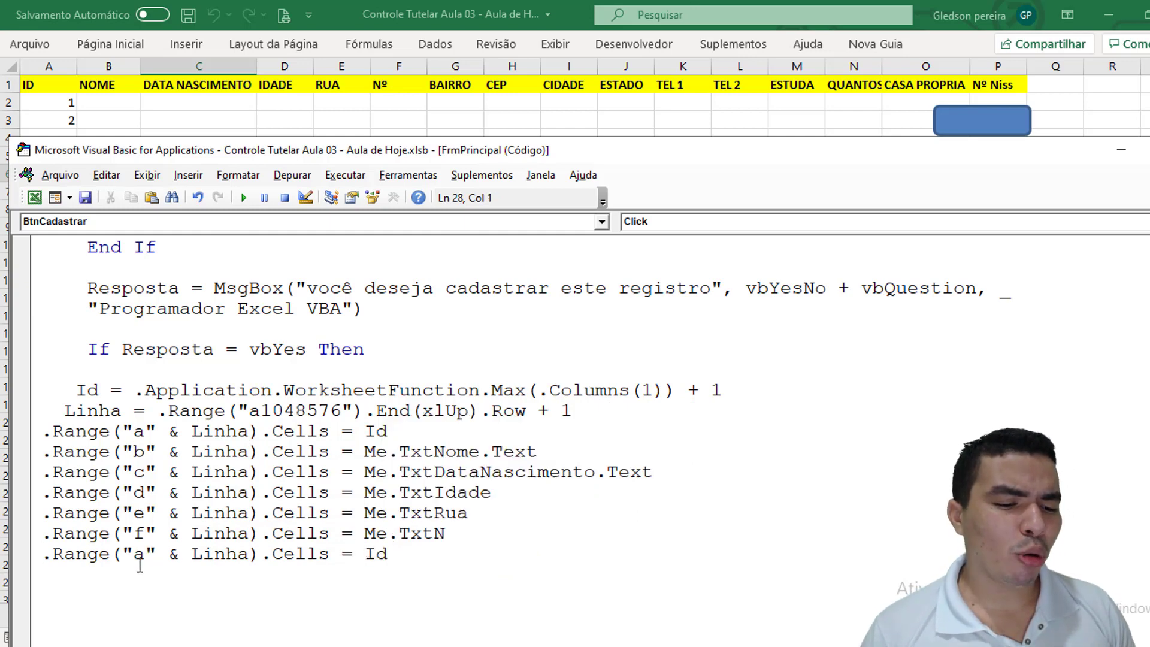
double_click(141, 555)
type("g")
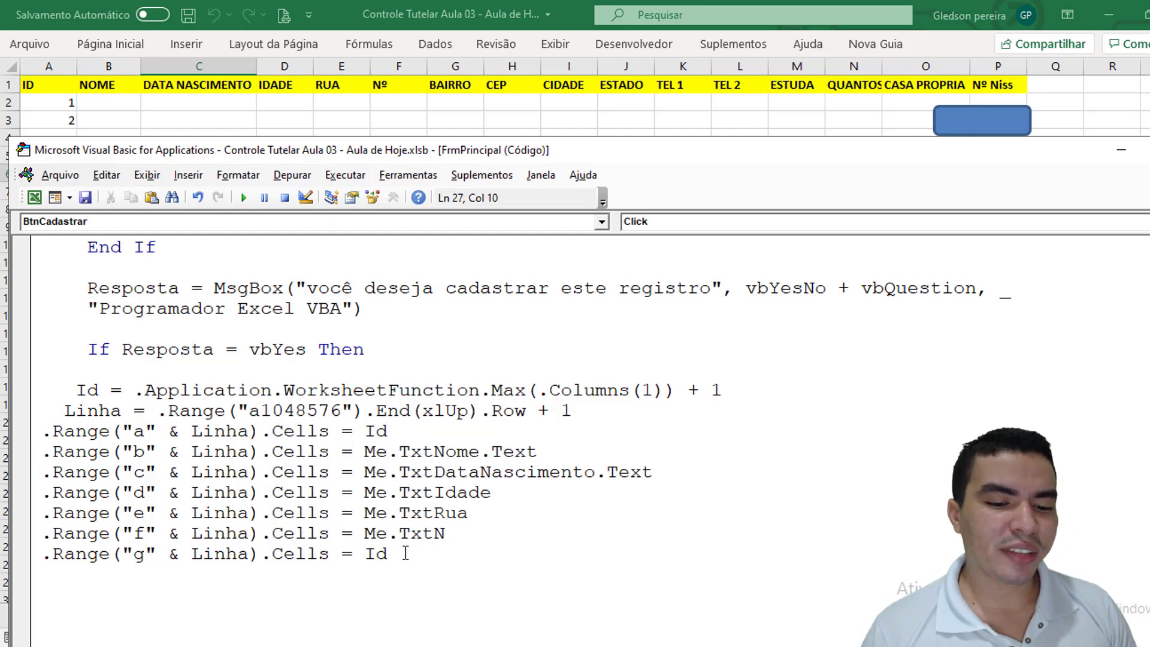
left_click_drag(389, 554, 365, 554)
type("Me.")
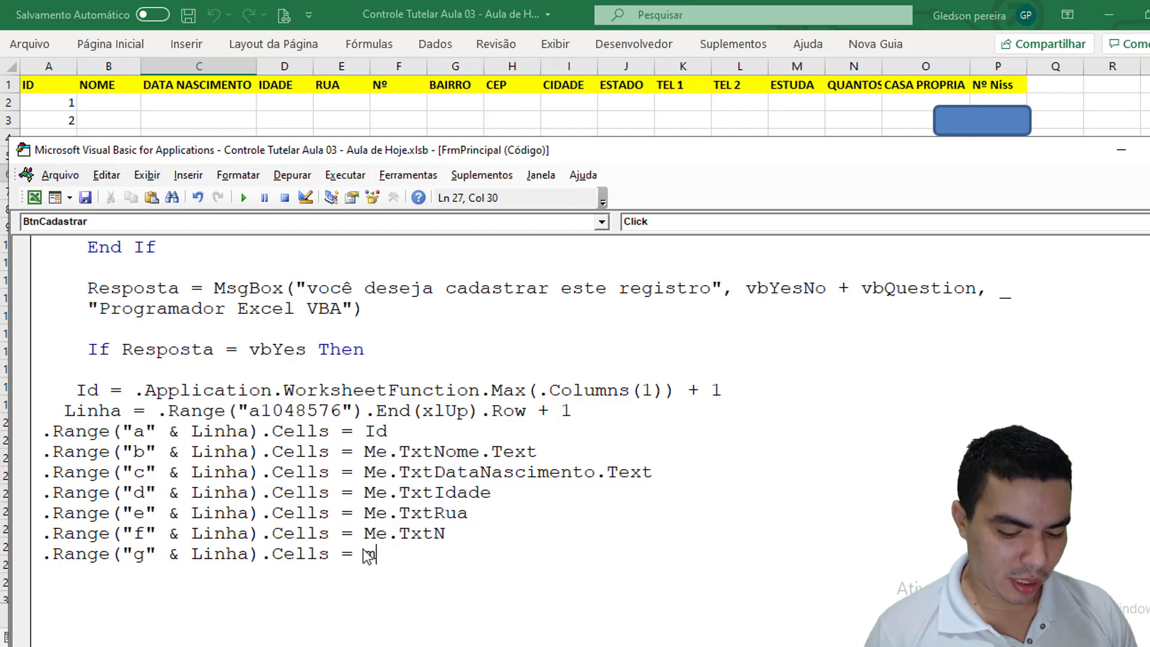
type("txtb")
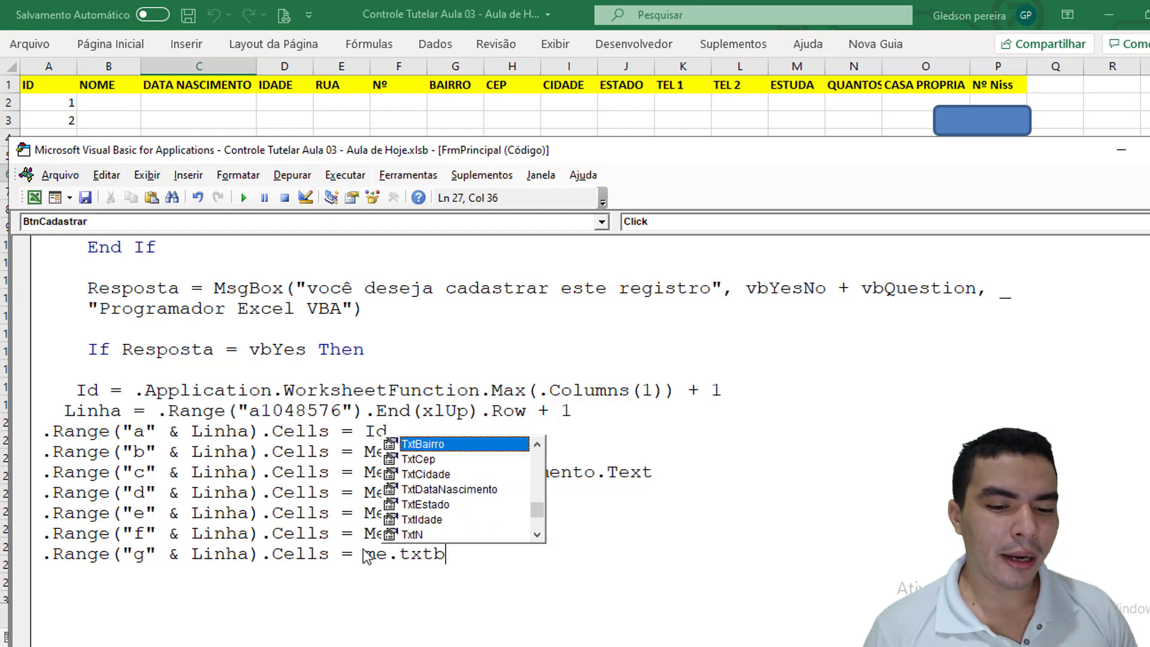
type("a")
key("Tab")
key("Return")
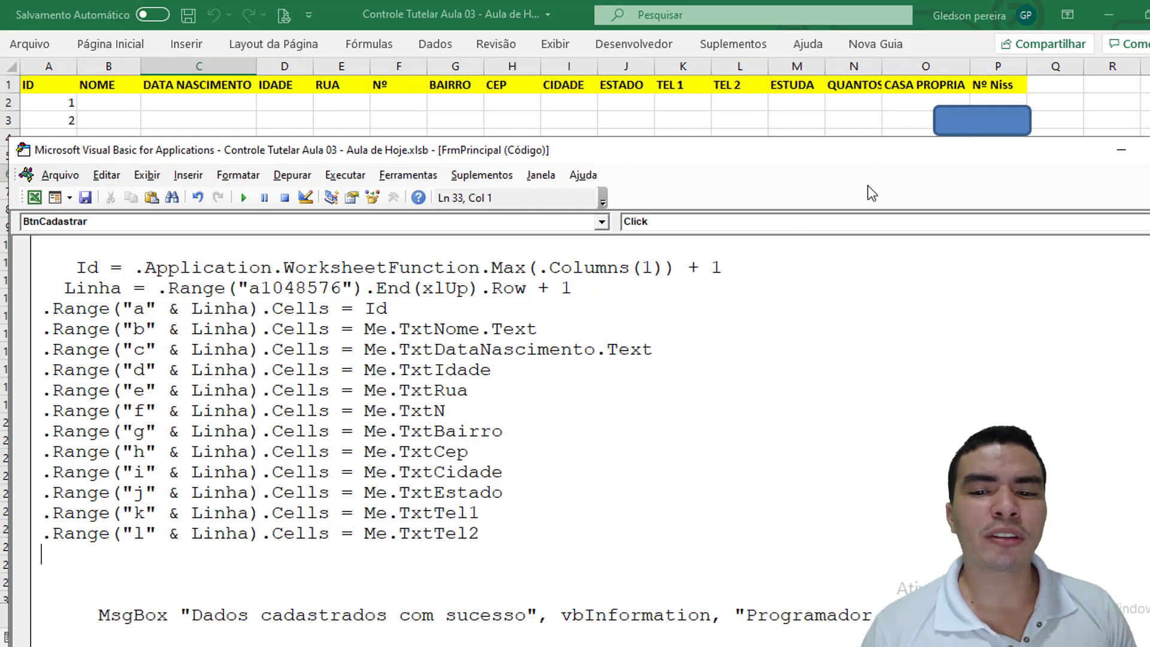
left_click(973, 122)
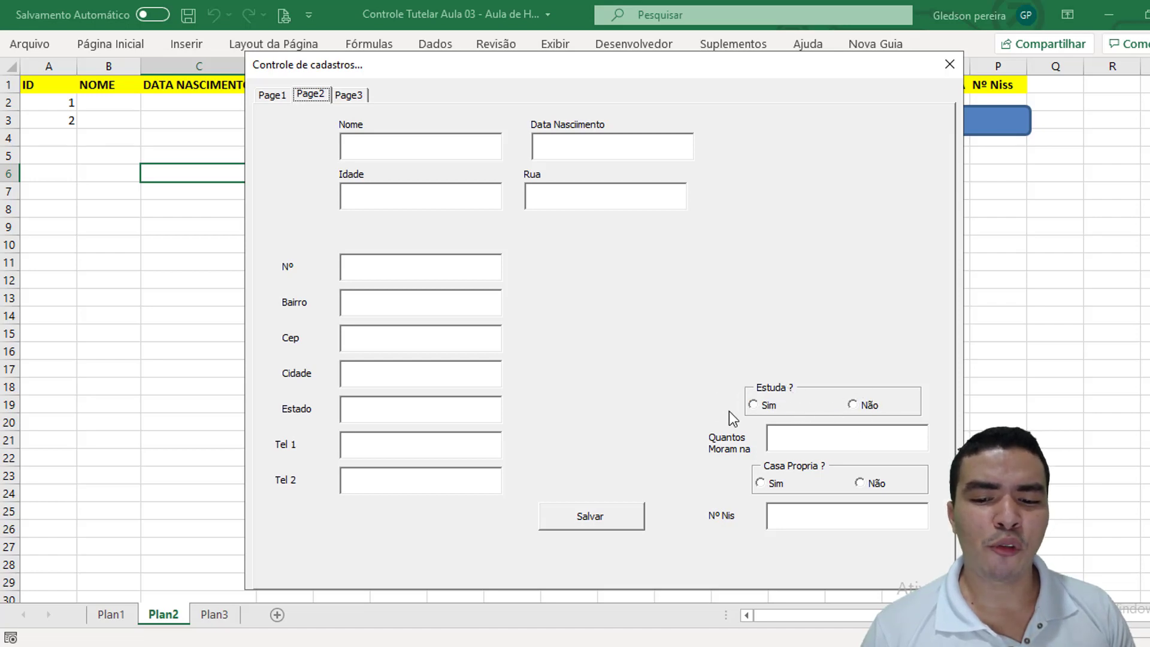
left_click(761, 405)
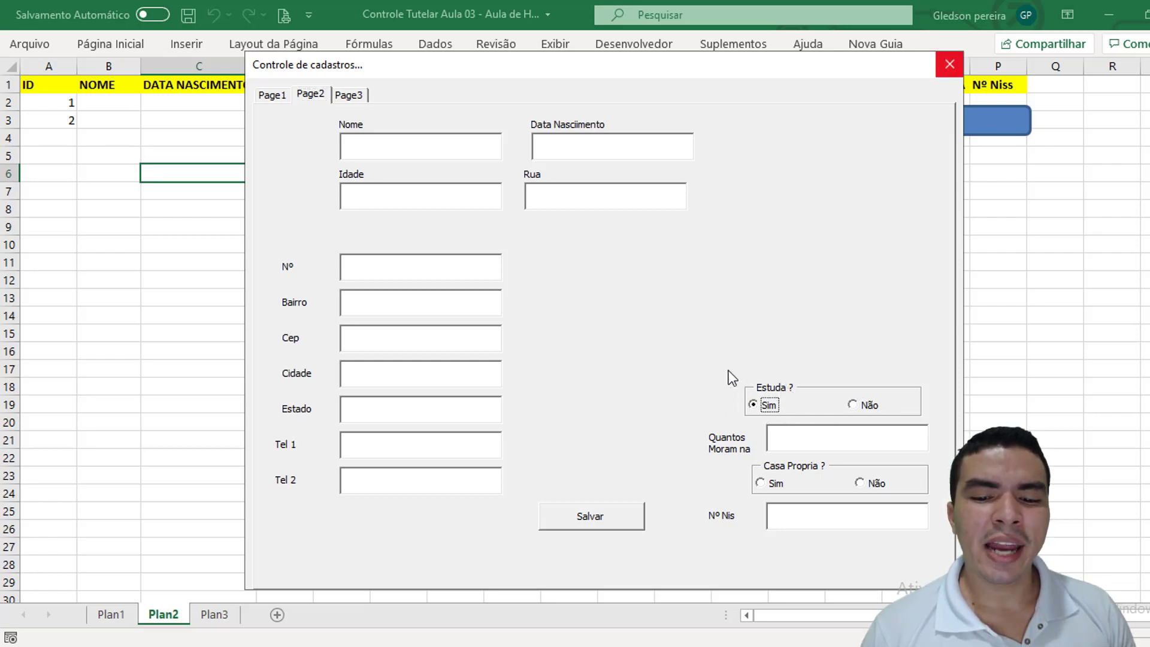
left_click(865, 405)
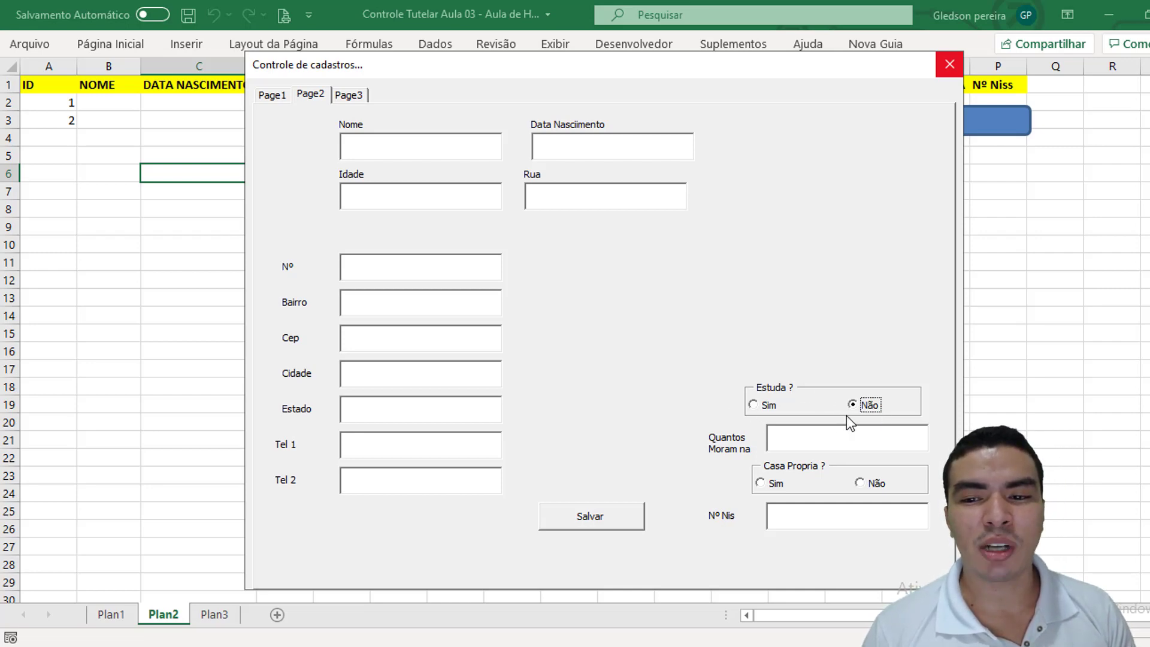
left_click(945, 55)
left_click(651, 45)
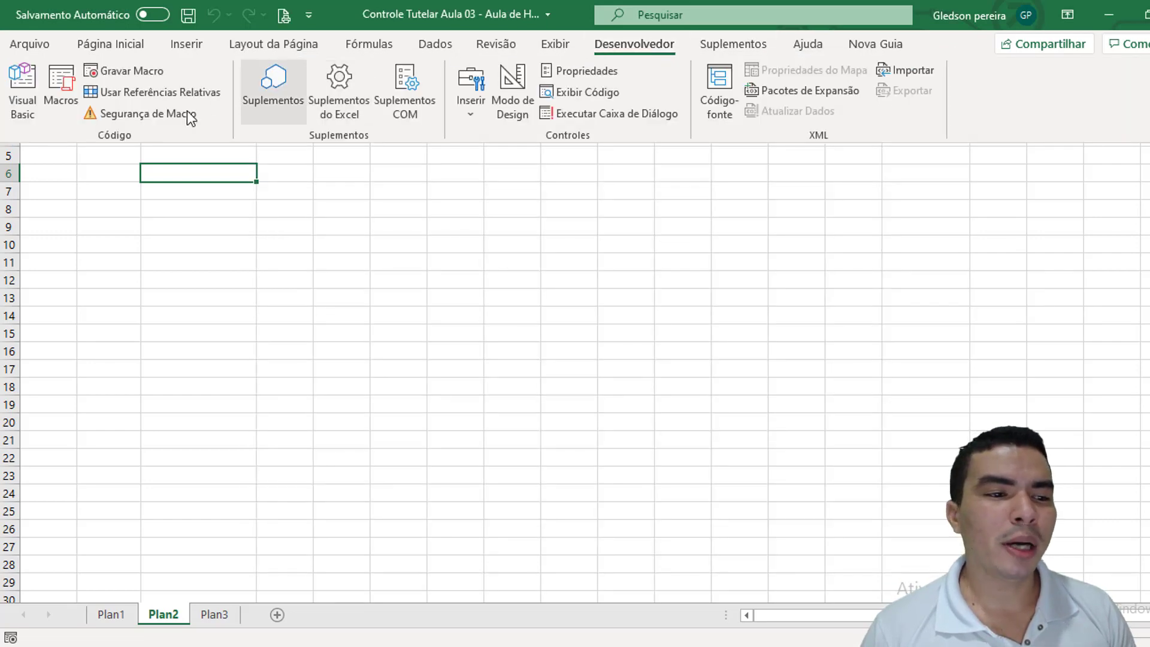
left_click(23, 90)
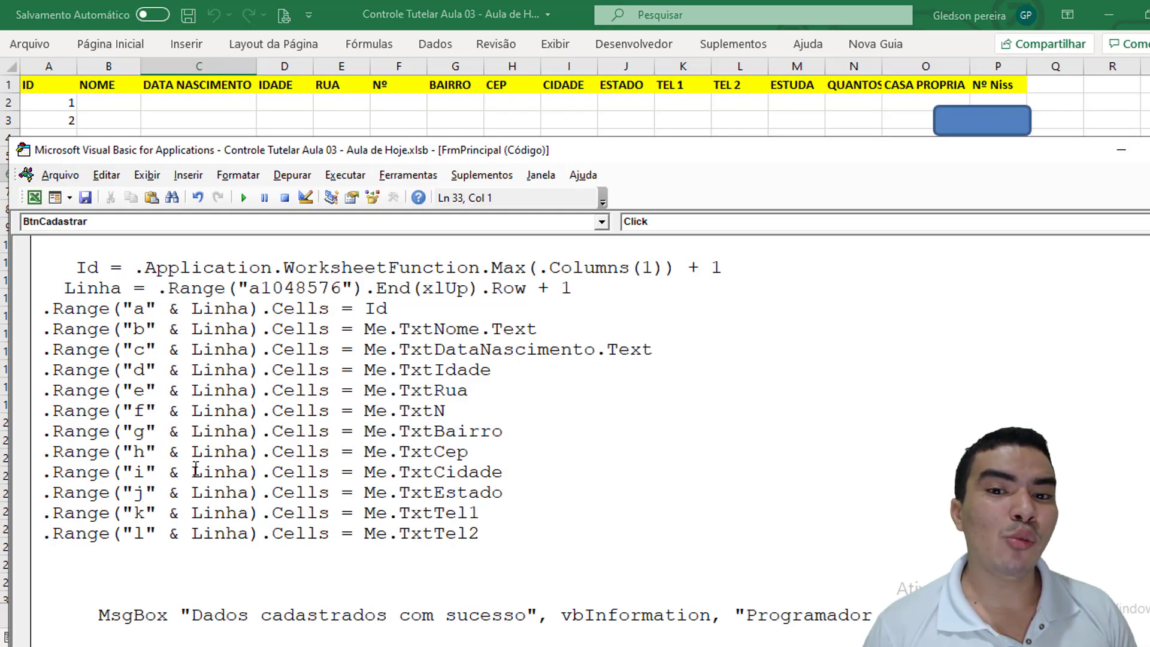
Write the condition If Me.OptEstudaSim = True Then.
type("i")
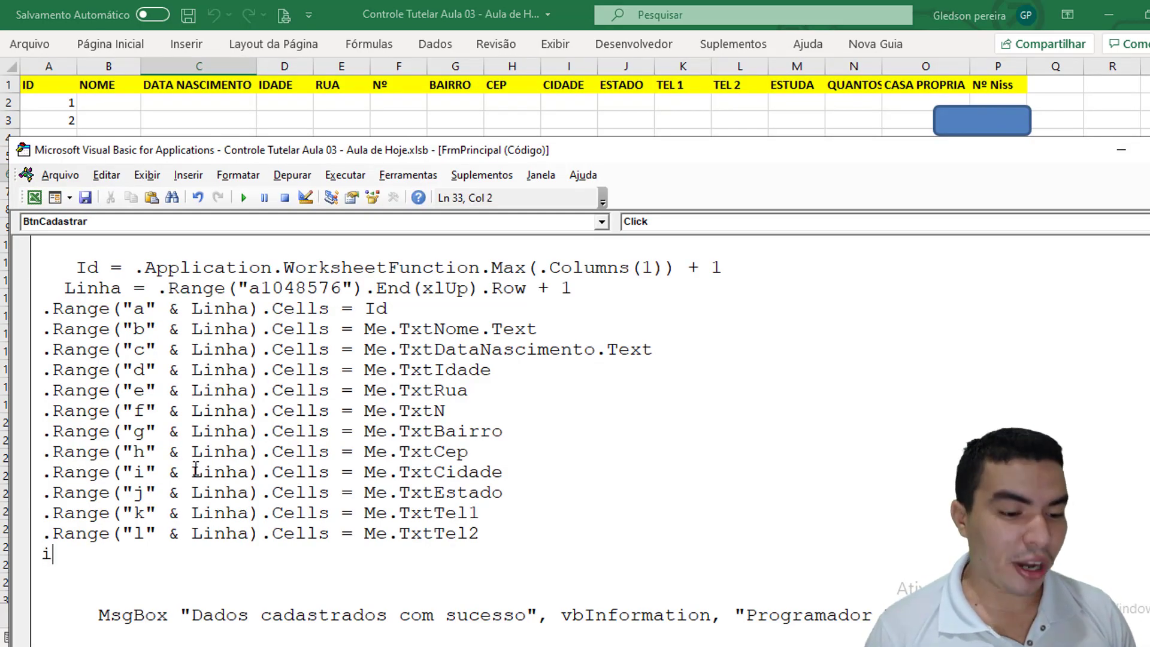
type("f me.op")
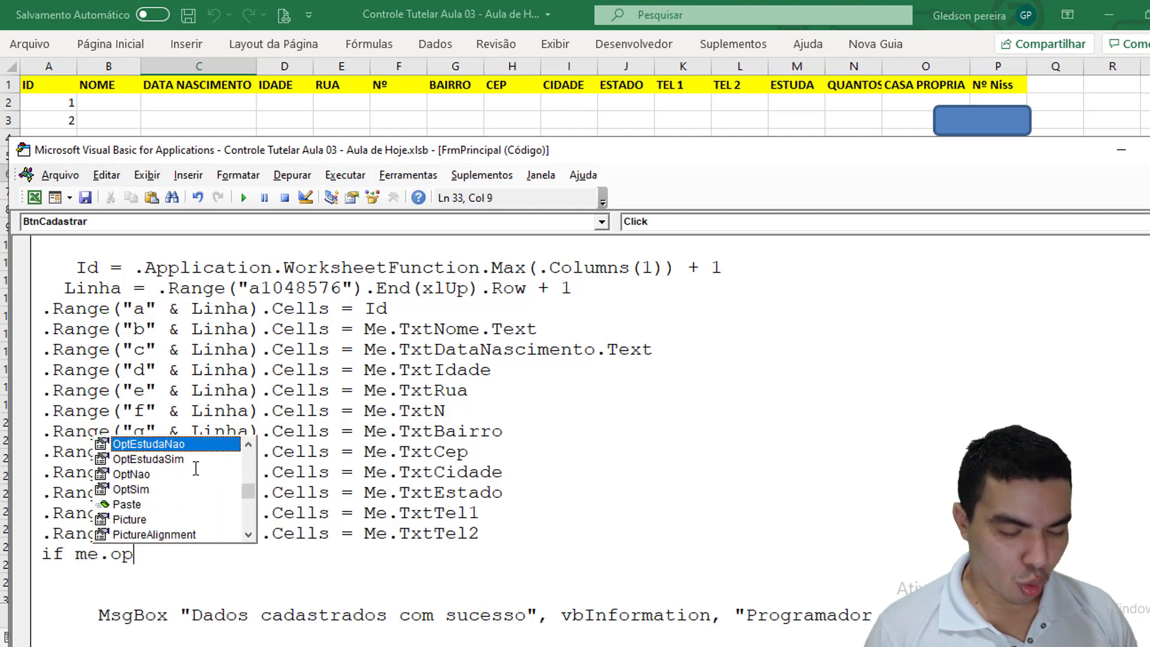
type("t")
key("Down")
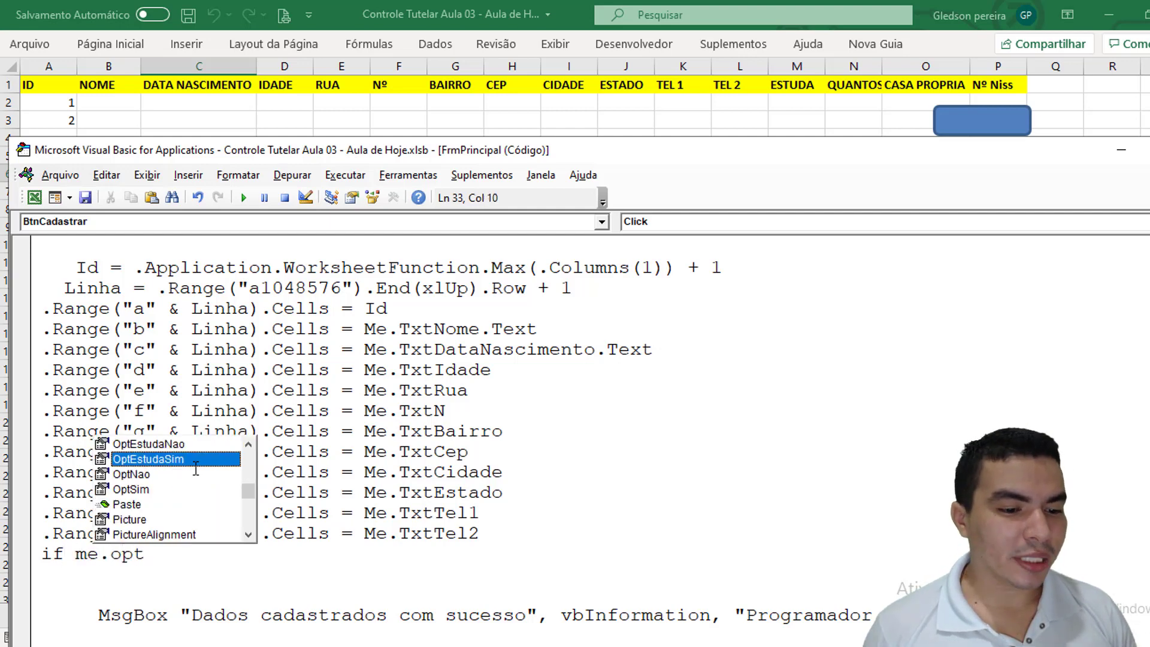
key("Tab")
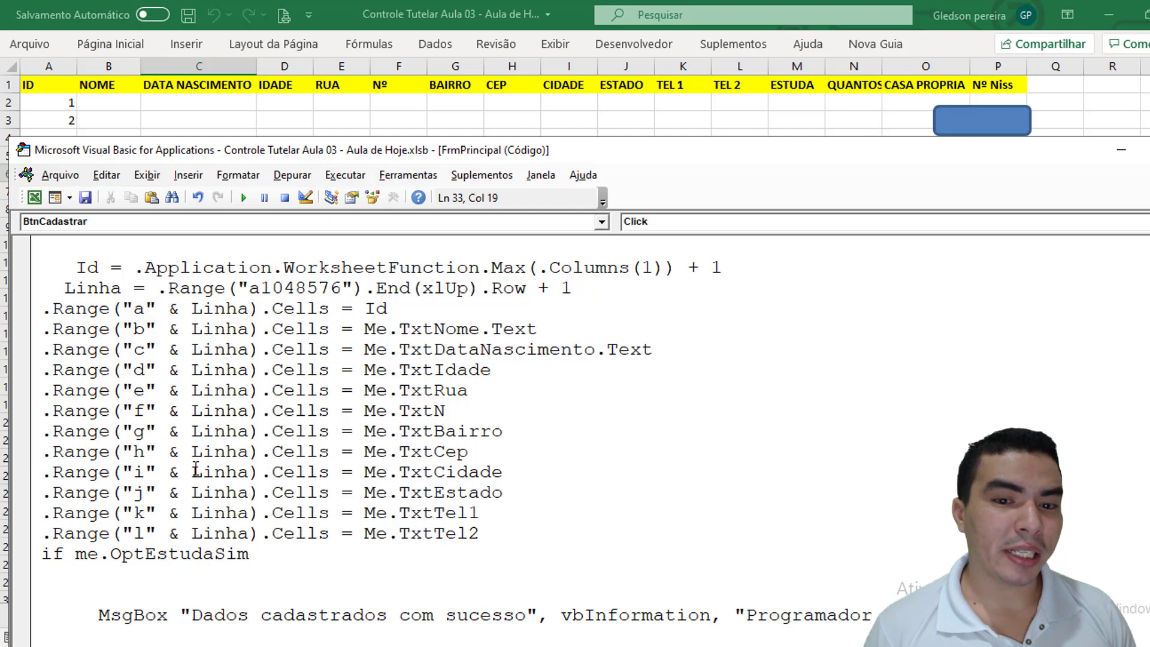
type(" = true")
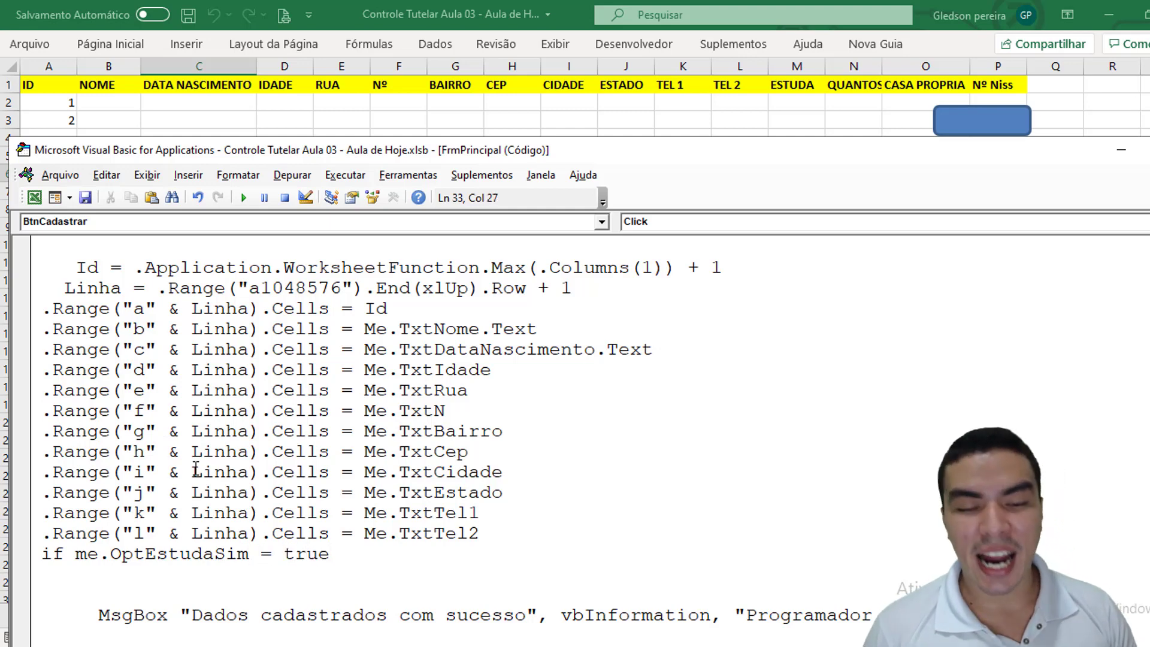
key("Return")
left_click(391, 552)
type("then")
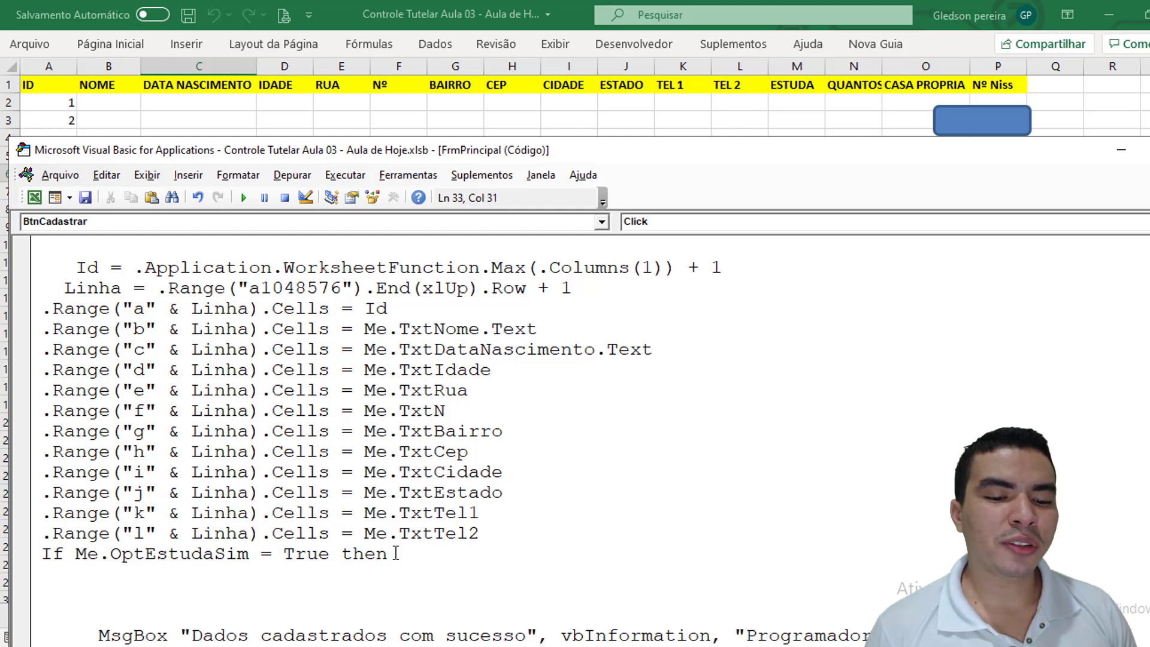
key("Return")
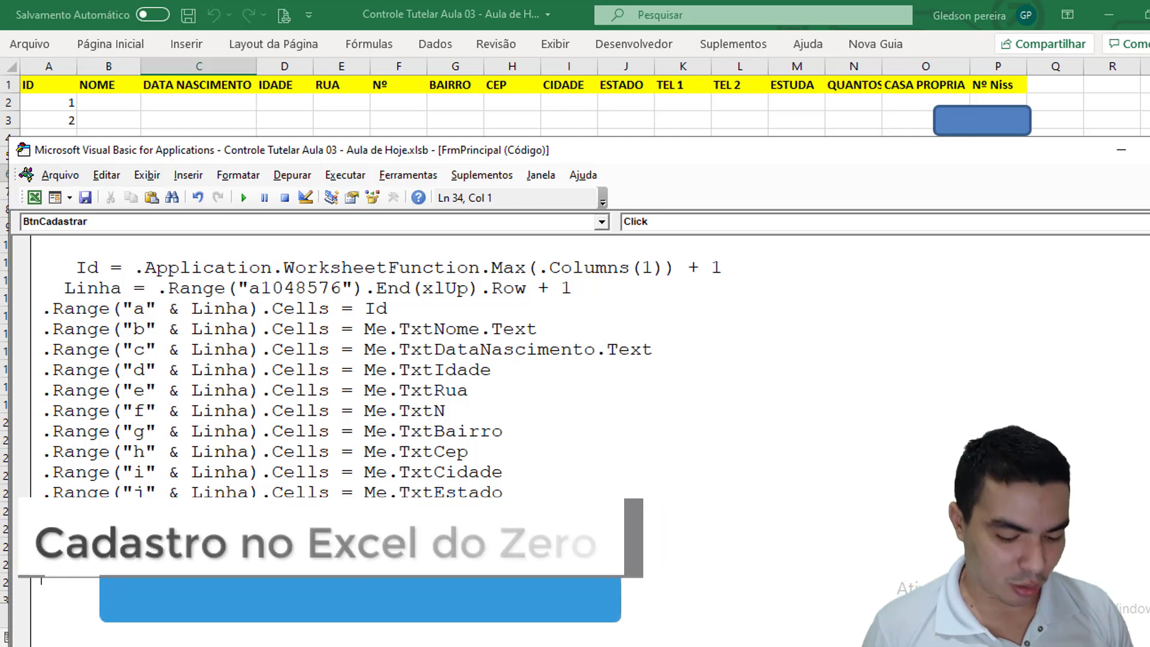
Inside the If, add a Range line that writes "sim" to the cell.
key("ctrl+v")
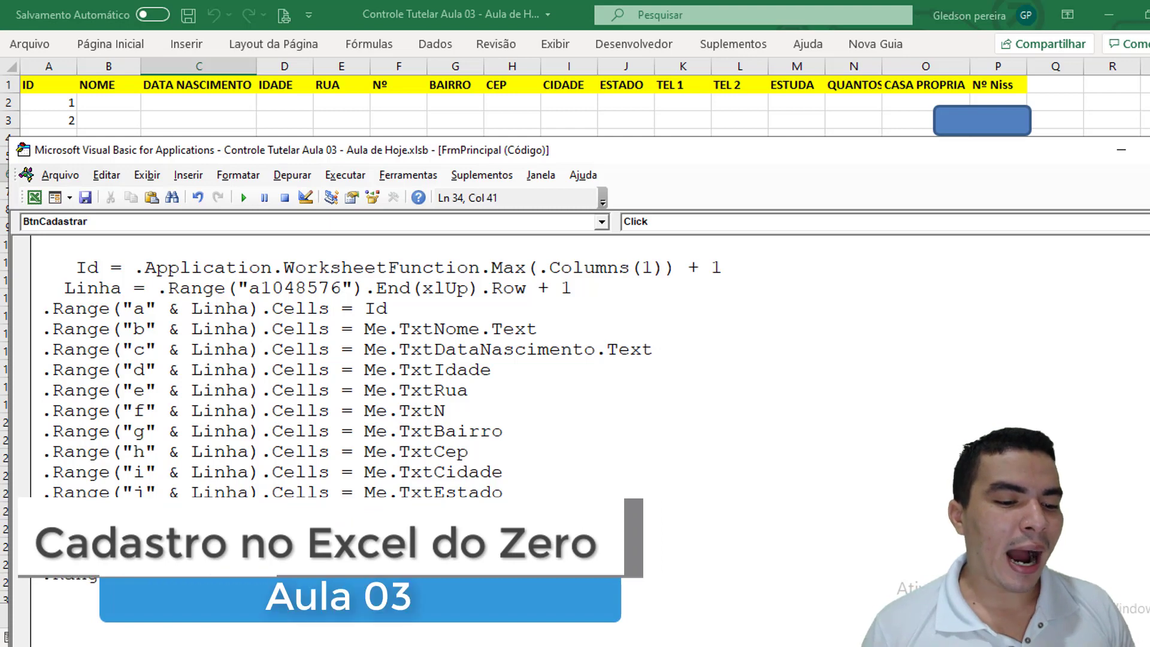
double_click(136, 575)
type("k")
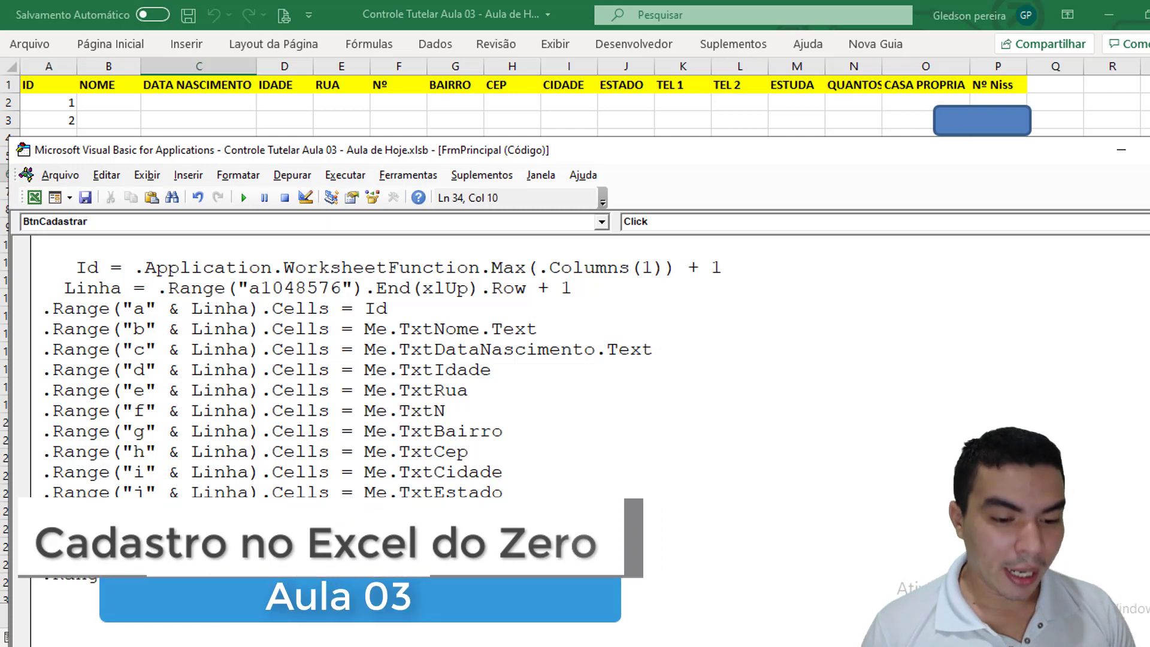
left_click_drag(364, 575, 503, 575)
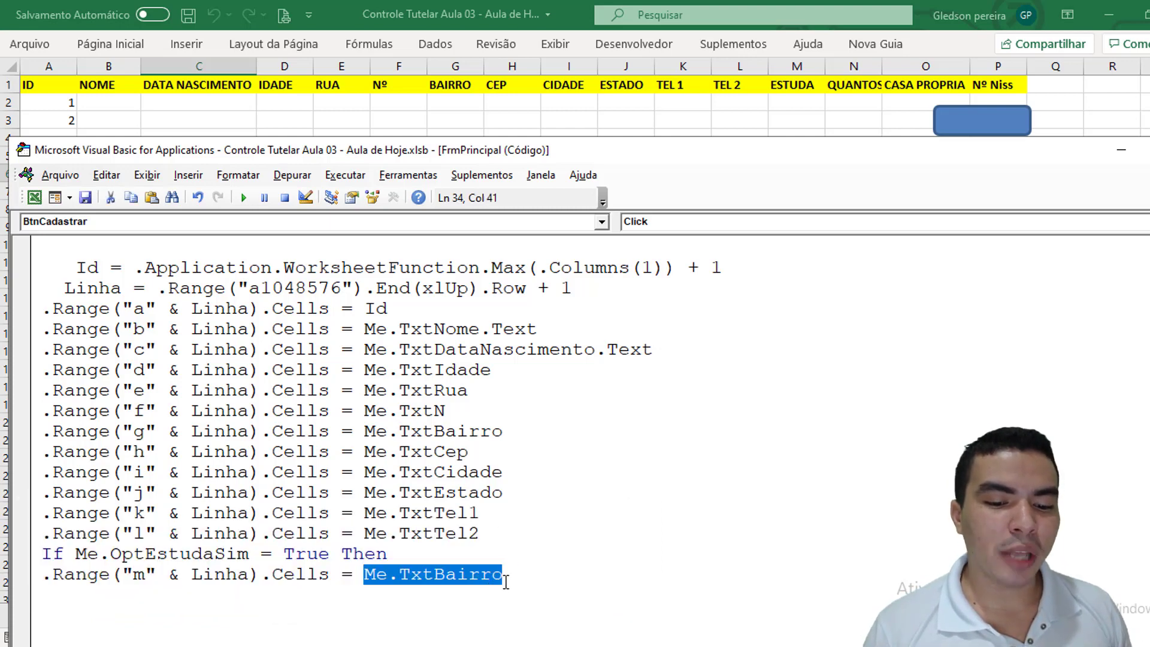
type("\"si")
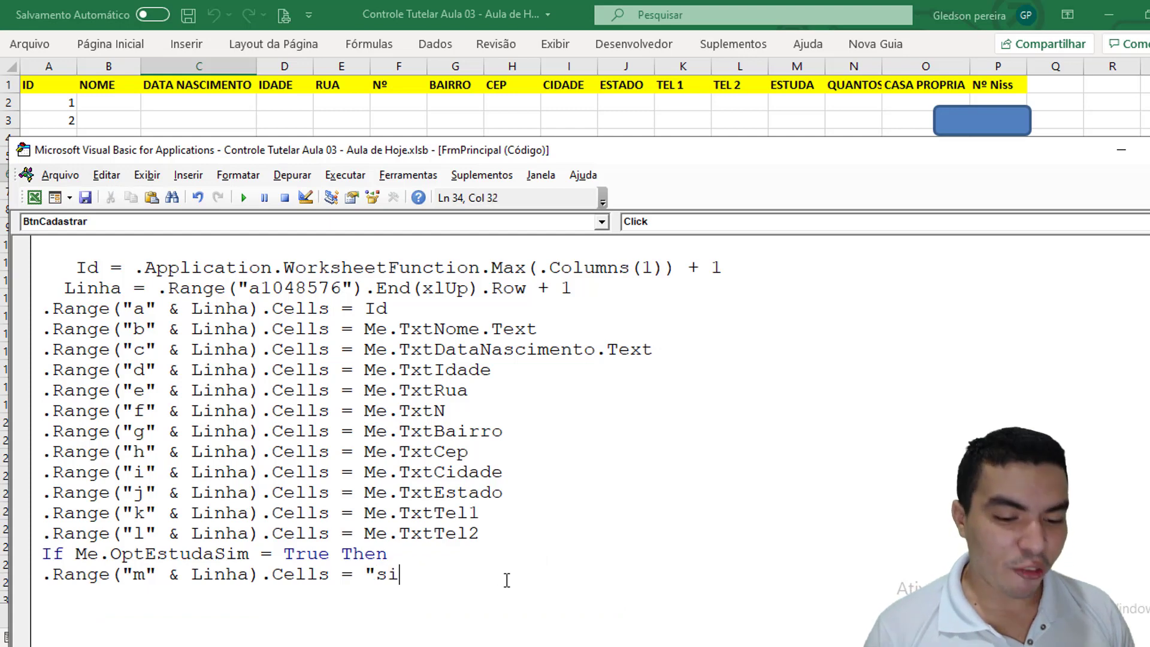
type("m\"")
key("Return")
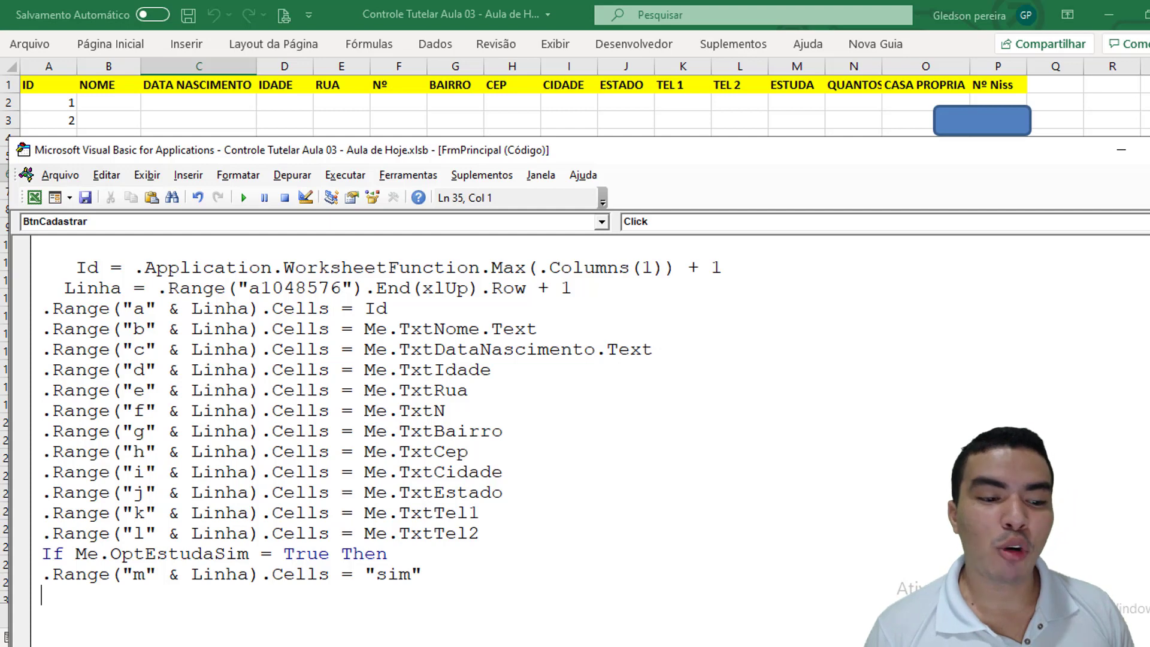
Add an Else branch writing "não" into column M, then close with End If.
type("else")
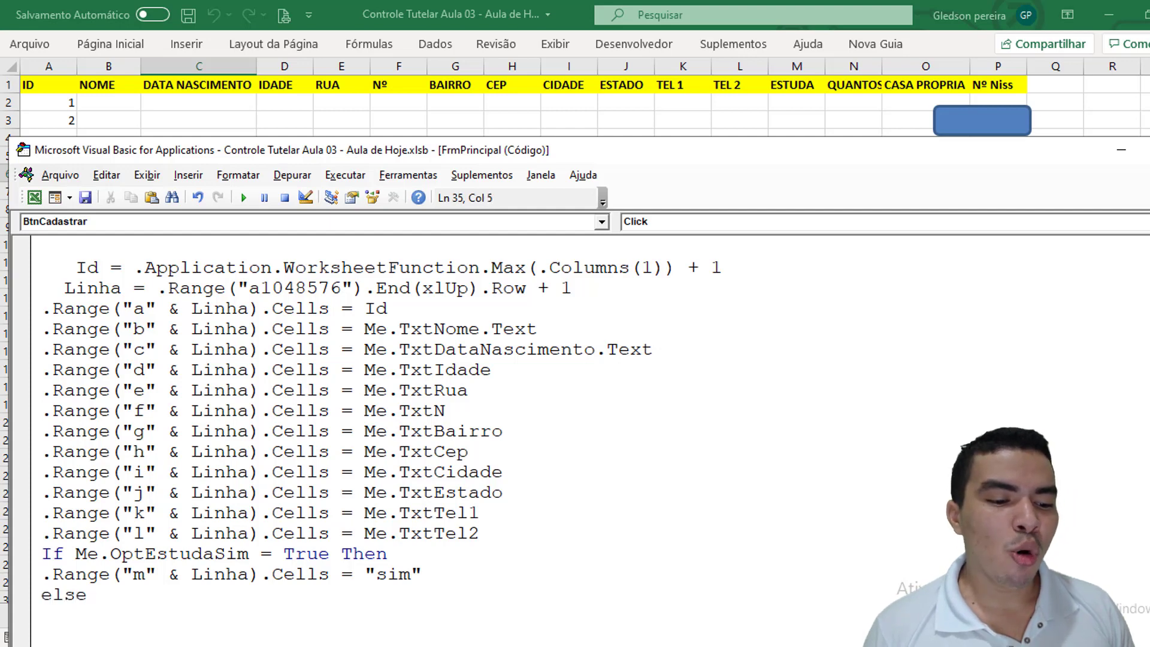
key("Return")
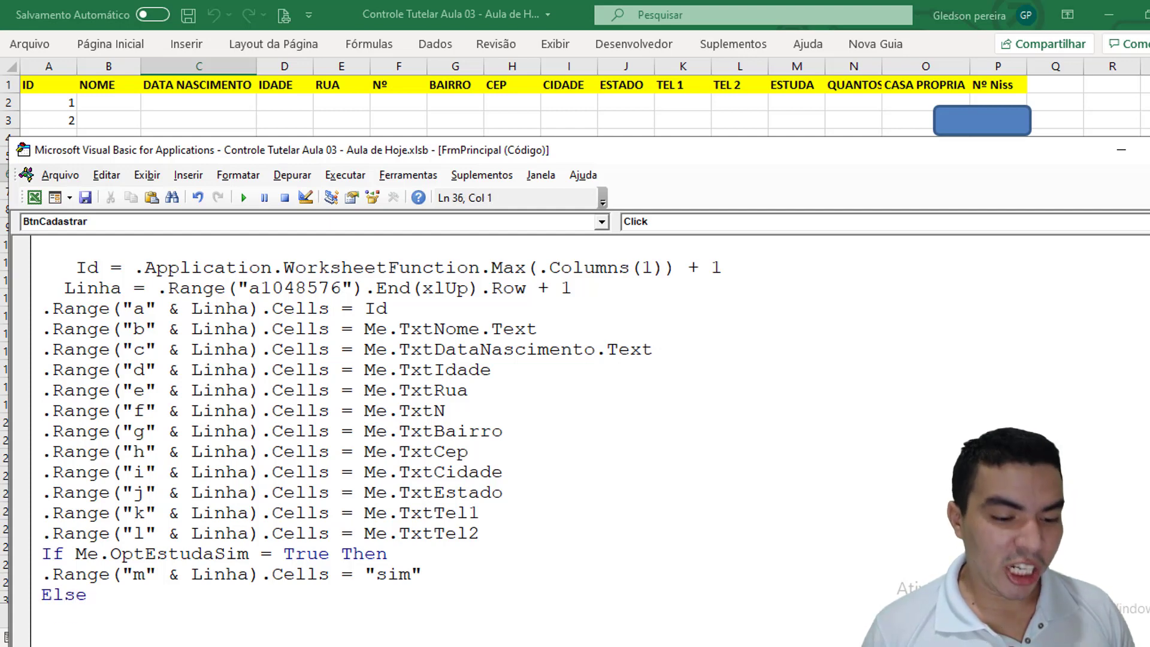
type(".Range(\"g\" & Linha).Cells = Me.TxtBairro")
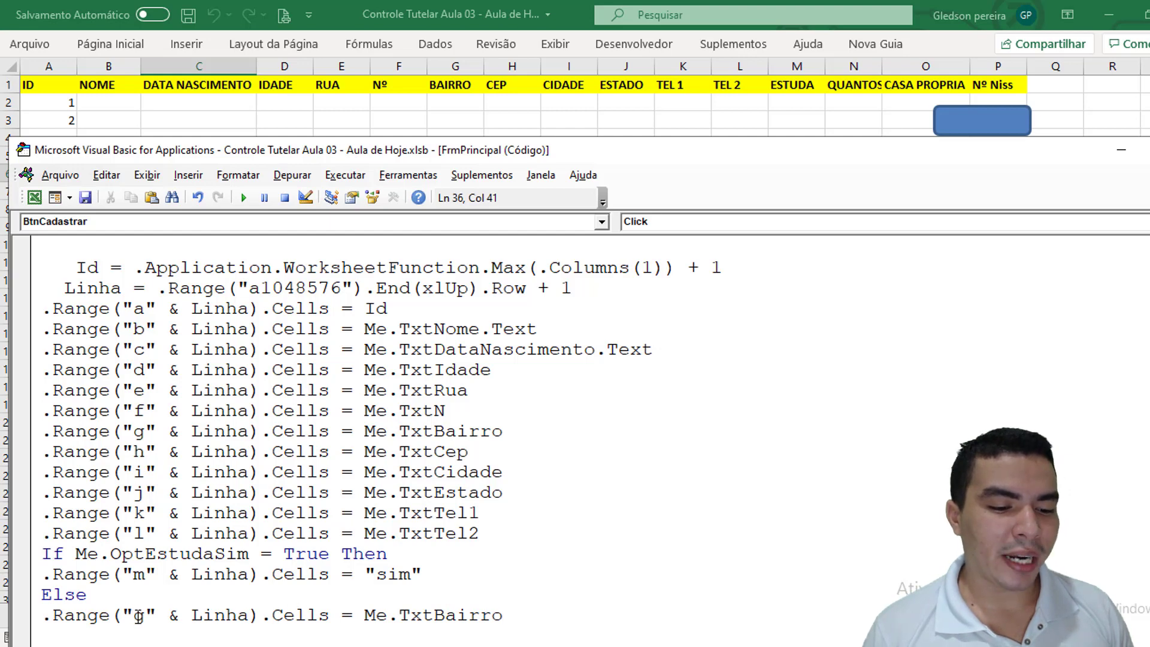
double_click(139, 615)
type("m")
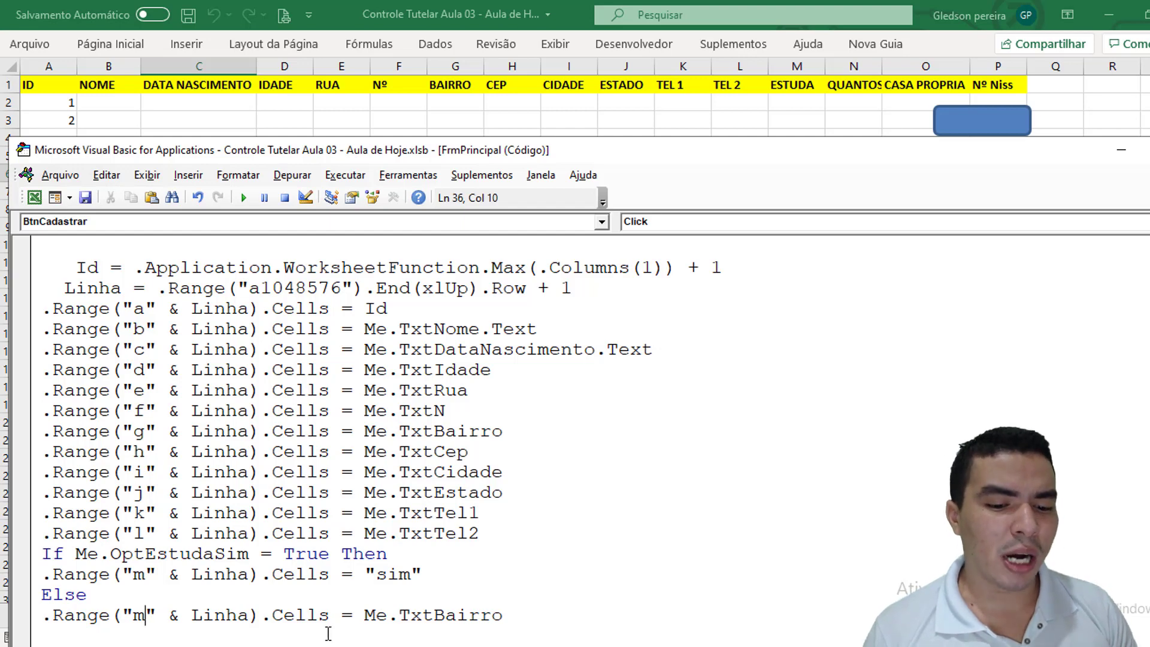
left_click_drag(364, 615, 506, 614)
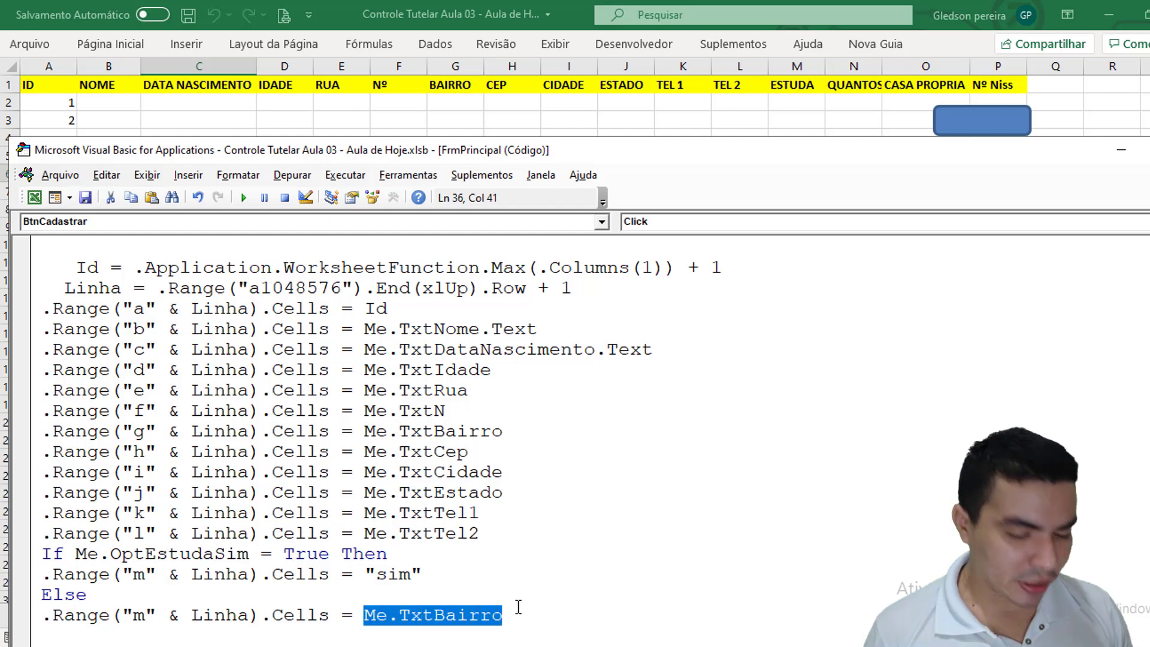
type("\"n")
type("ão")
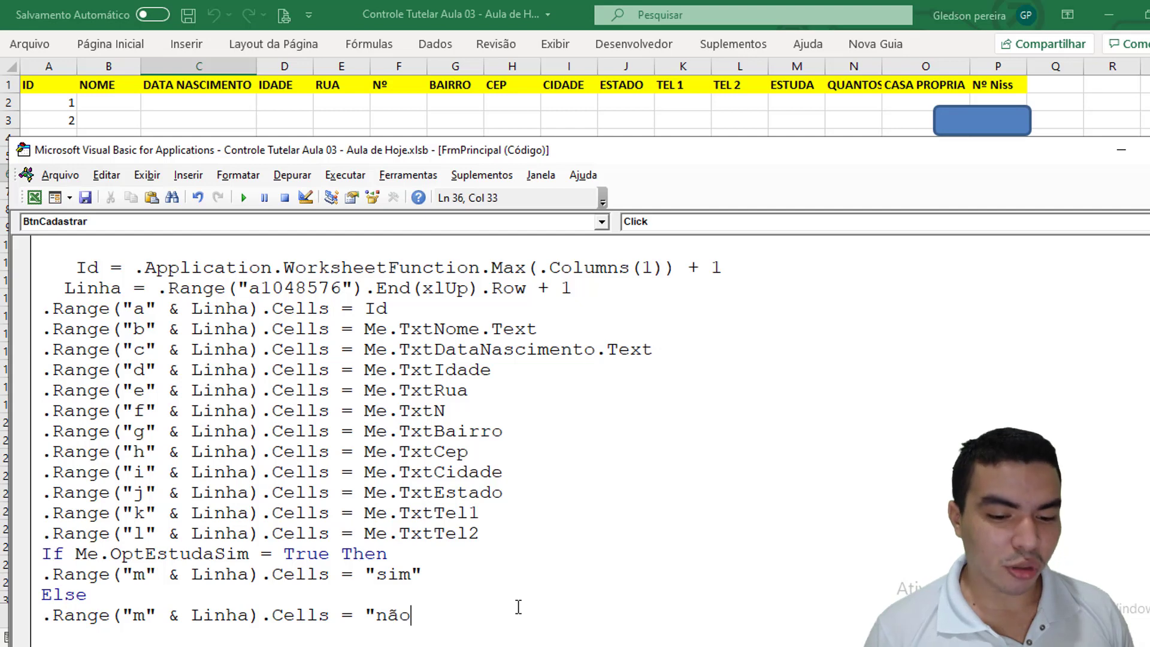
type("\"")
key("Return")
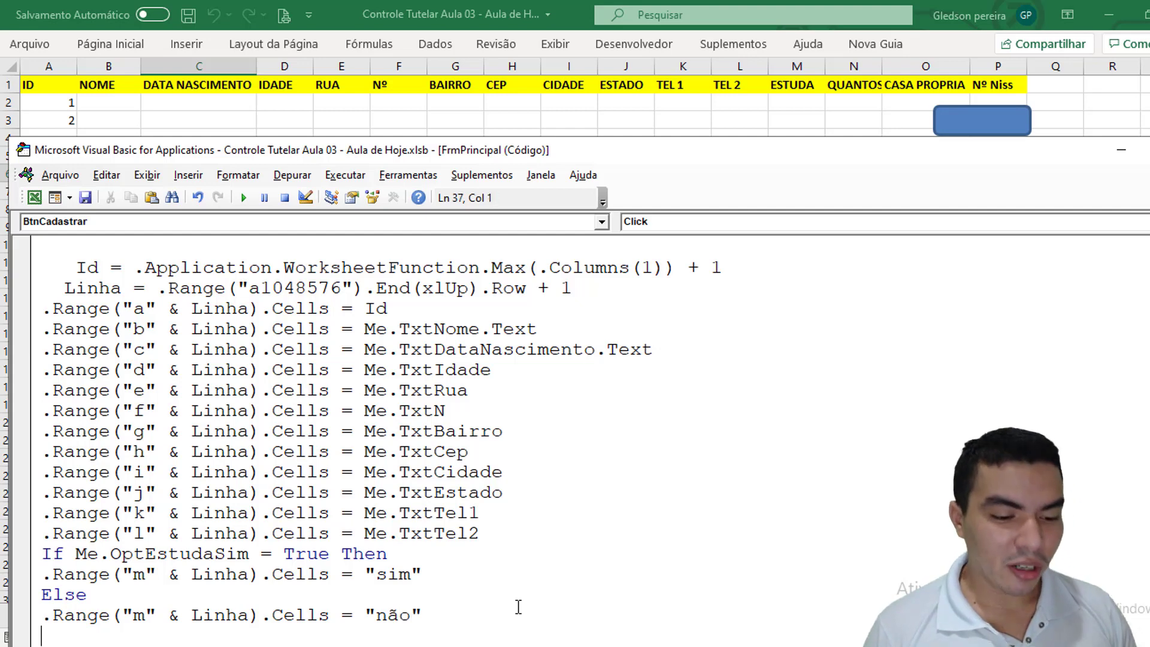
type("end if")
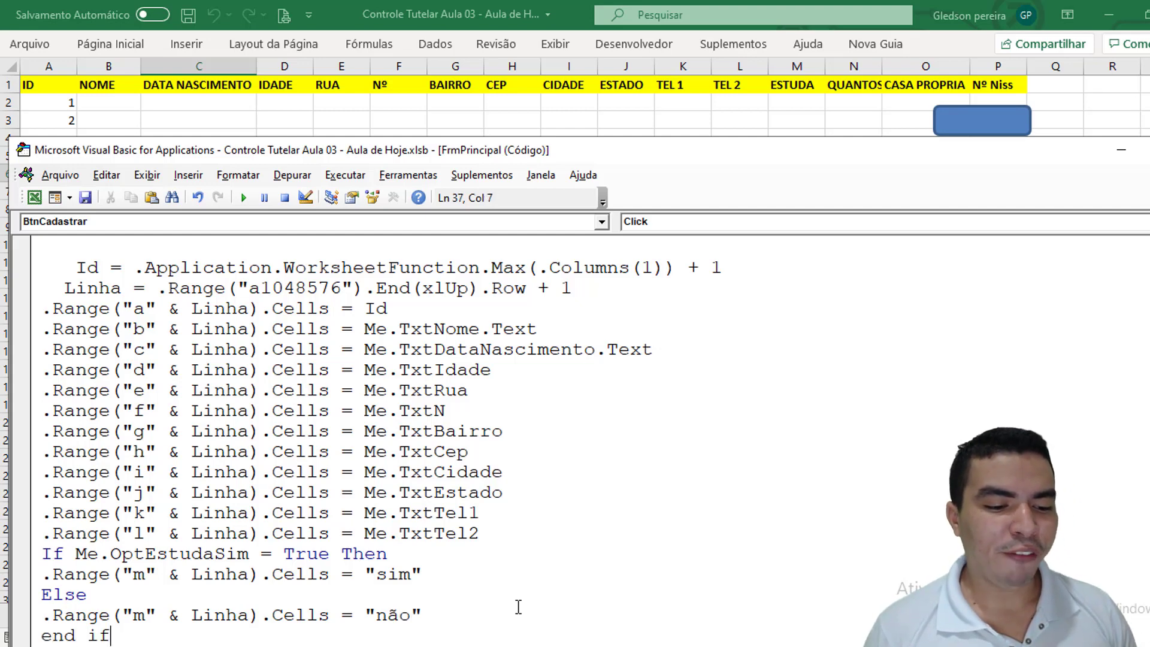
scroll(234, 467, "down", 2)
left_click(126, 544)
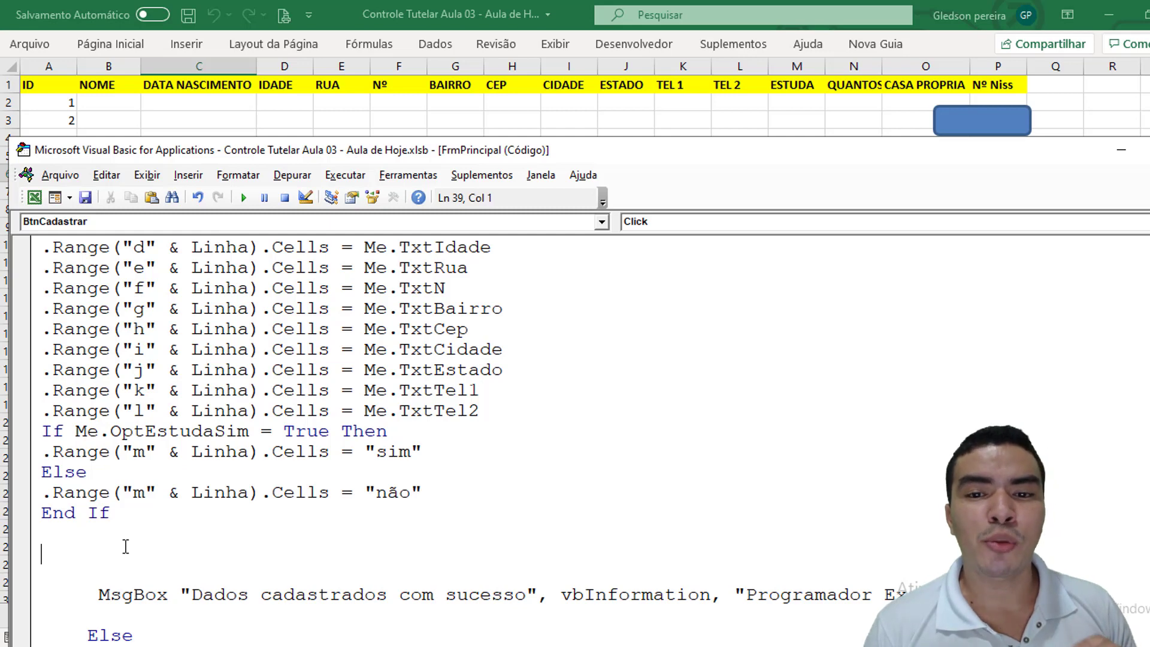
Below End If, add a line writing Me.TxtQuantosMoram into column N, then select the Estuda If block.
key("Return")
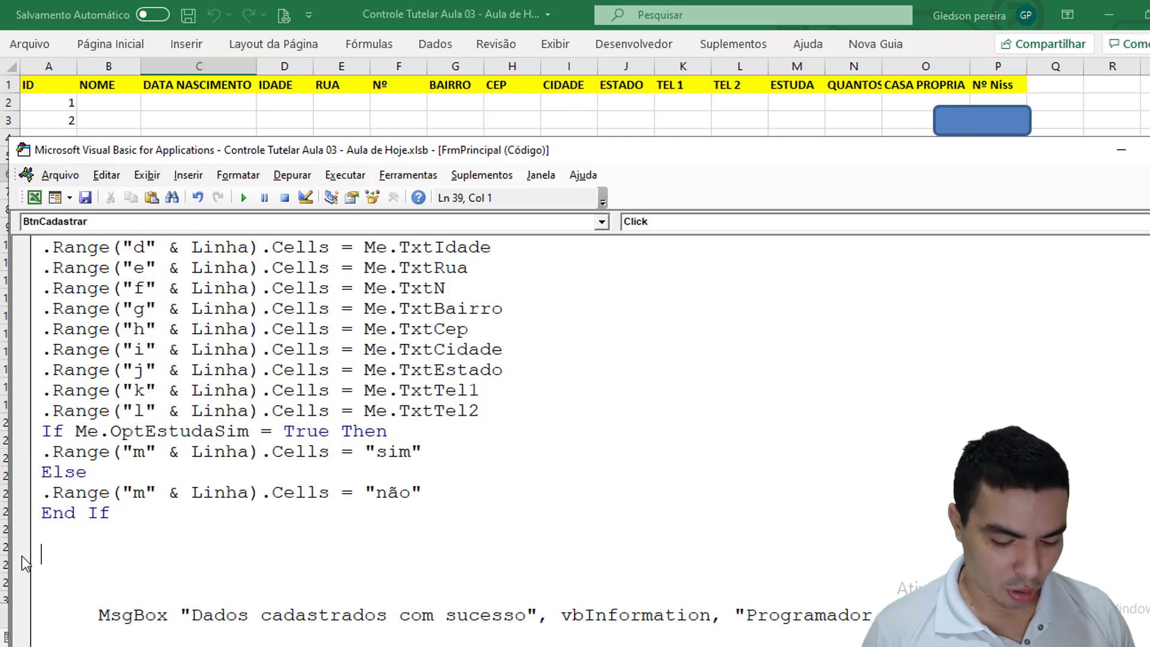
type(".Range(\"g\" & Linha).Cells = Me.TxtBairro")
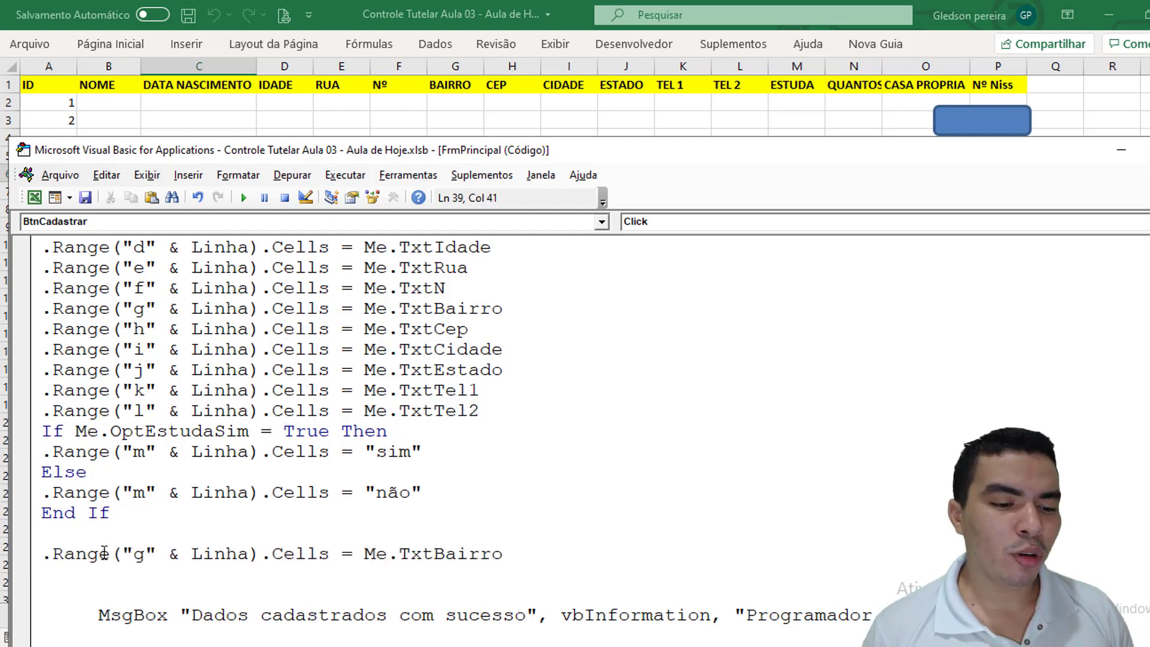
double_click(139, 554)
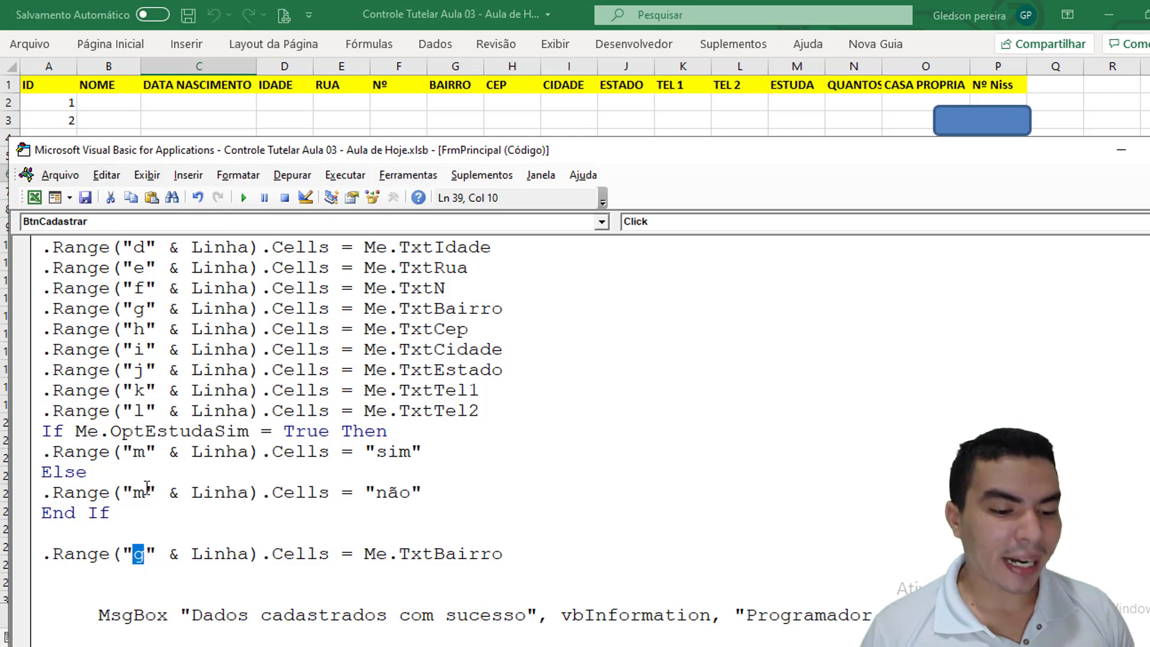
type("n")
left_click_drag(506, 554, 364, 554)
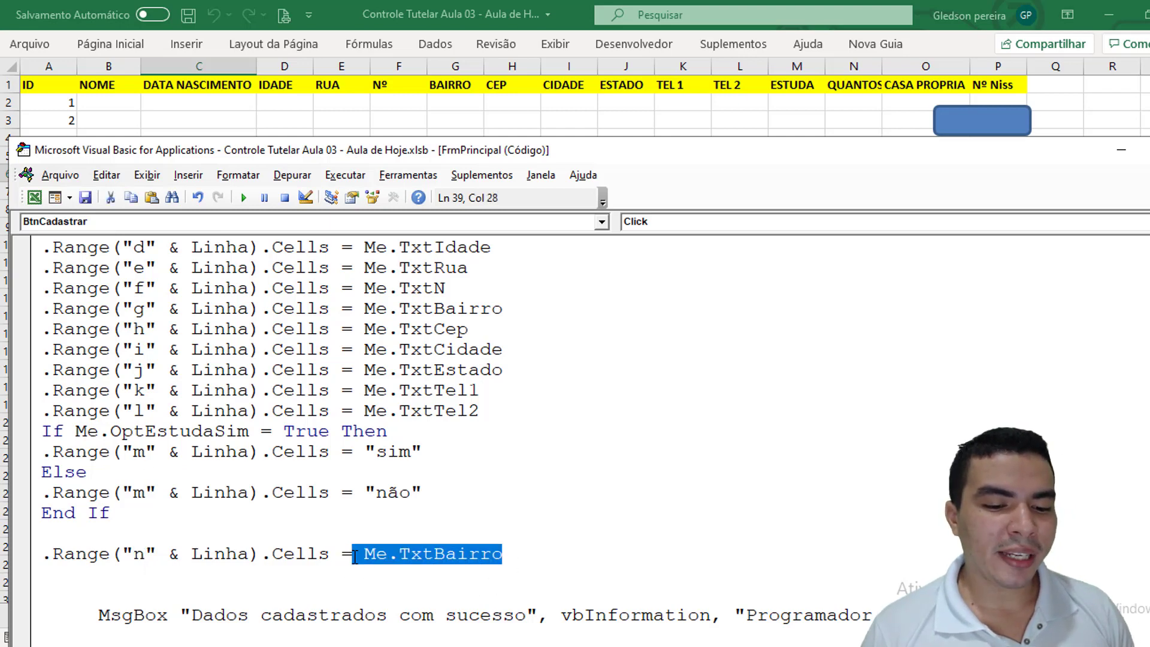
type("me.t")
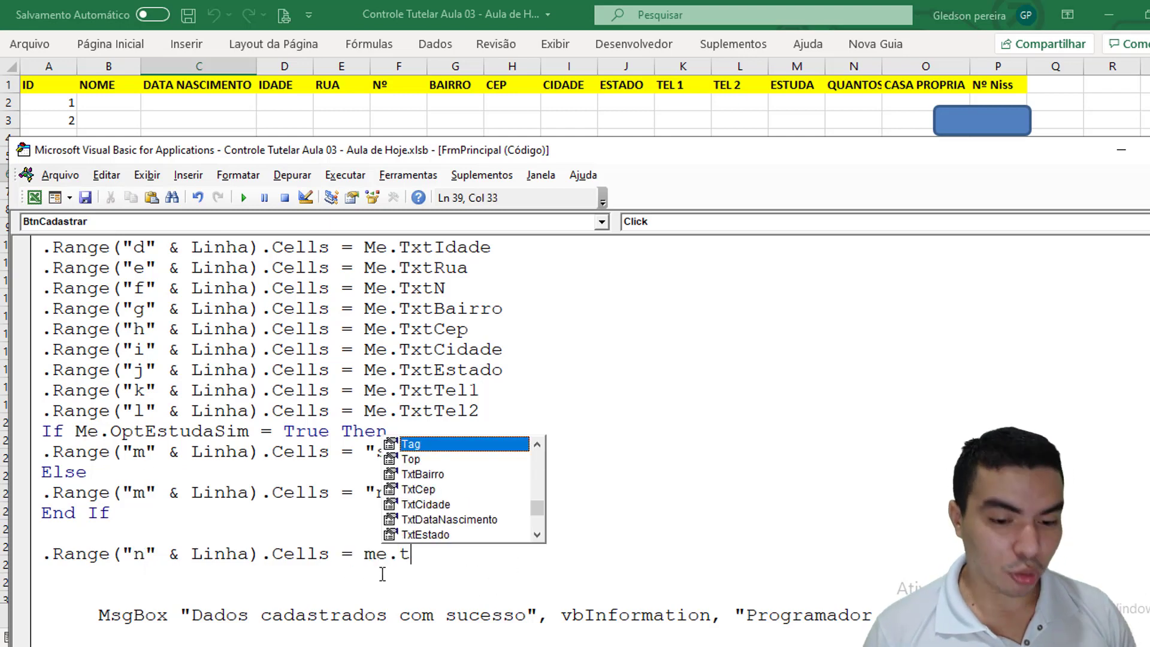
type("xtq")
key("Tab")
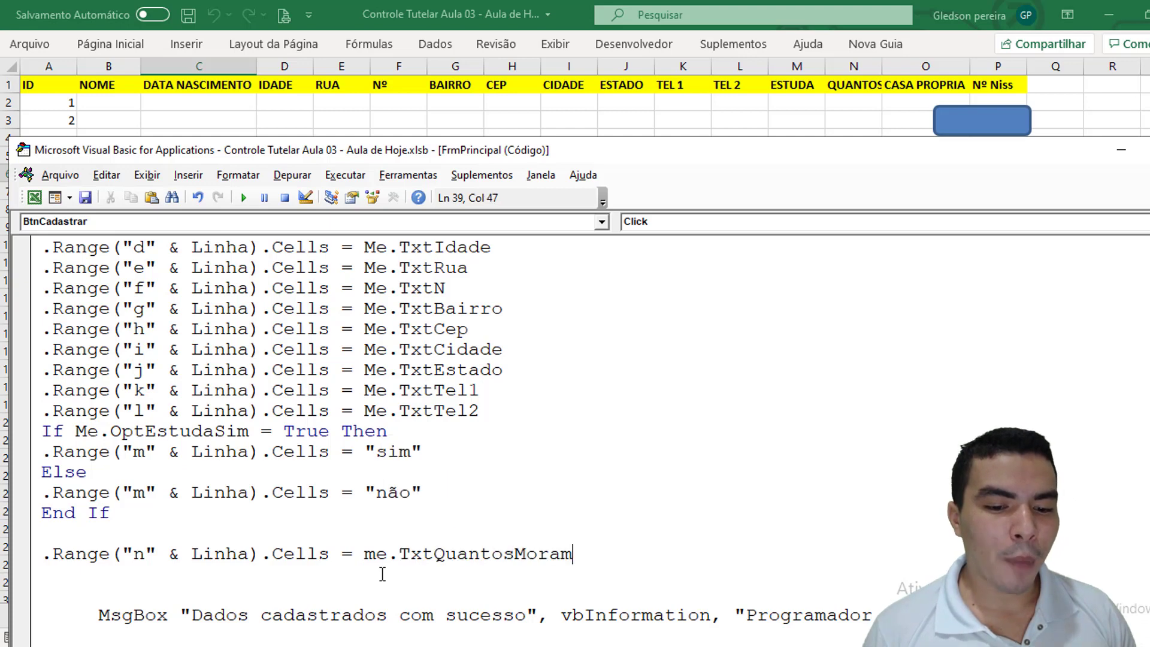
key("Return")
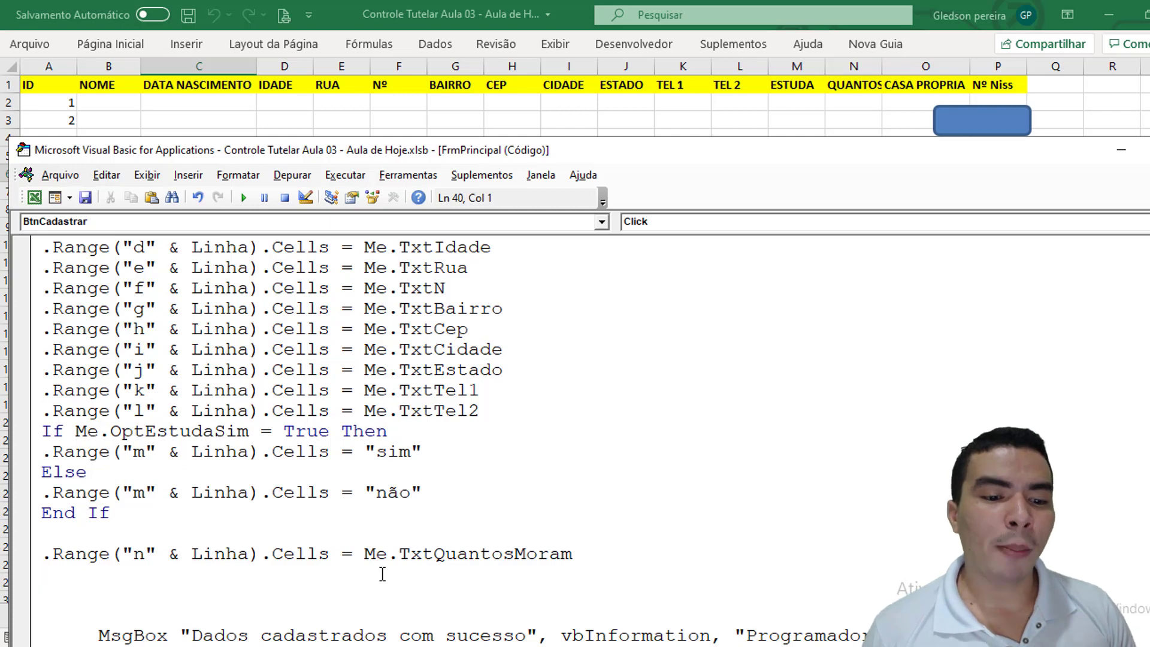
mouse_move(42, 431)
left_mouse_down()
mouse_move(143, 492)
mouse_move(154, 512)
left_mouse_up()
key("ctrl+c")
scroll(101, 564, "down", 1)
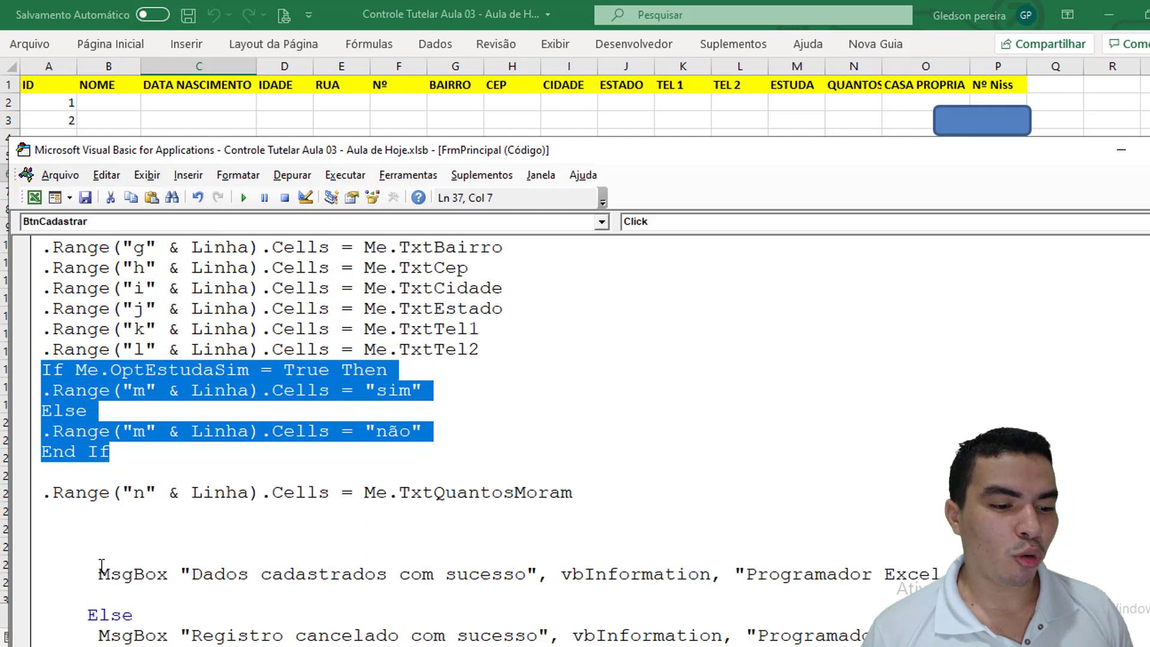
Paste a copy of the If block and change its condition to Me.OptSim.
left_click(67, 522)
key("ctrl+v")
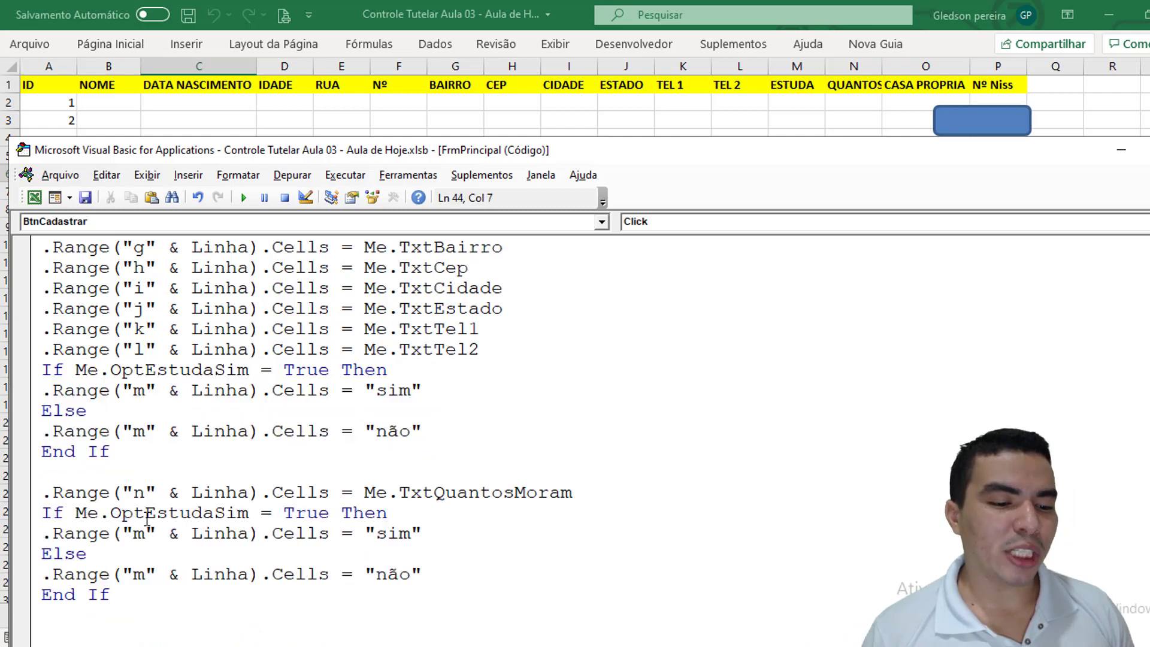
mouse_move(145, 514)
left_mouse_down()
mouse_move(248, 514)
mouse_move(76, 513)
left_mouse_up()
type("m")
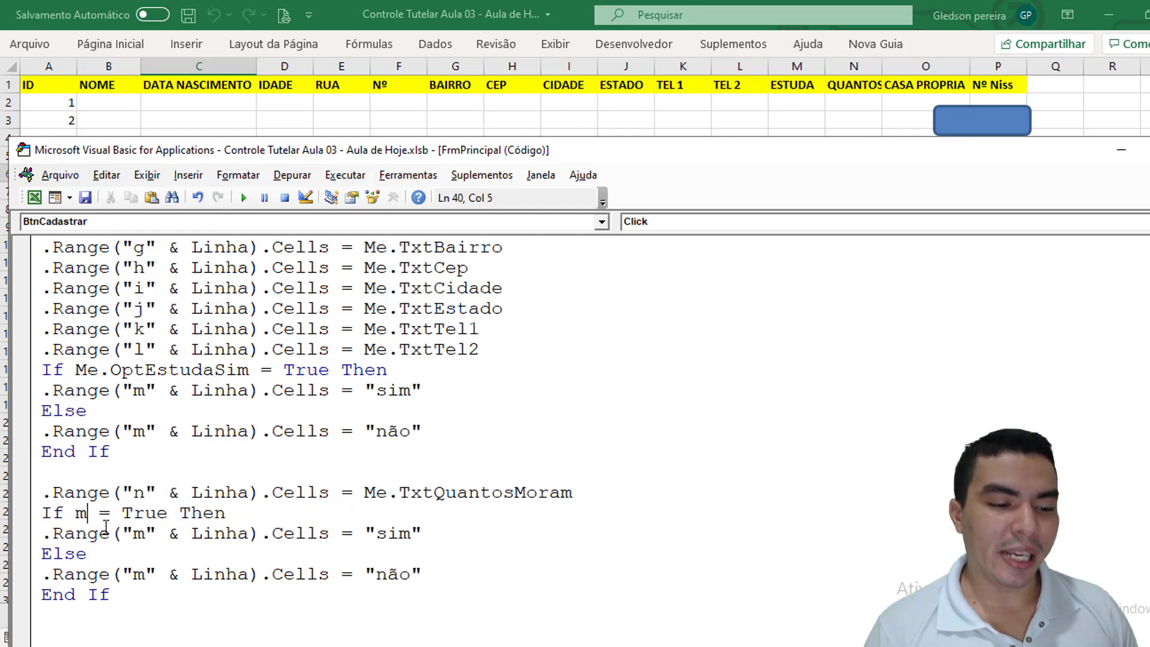
type("e.o")
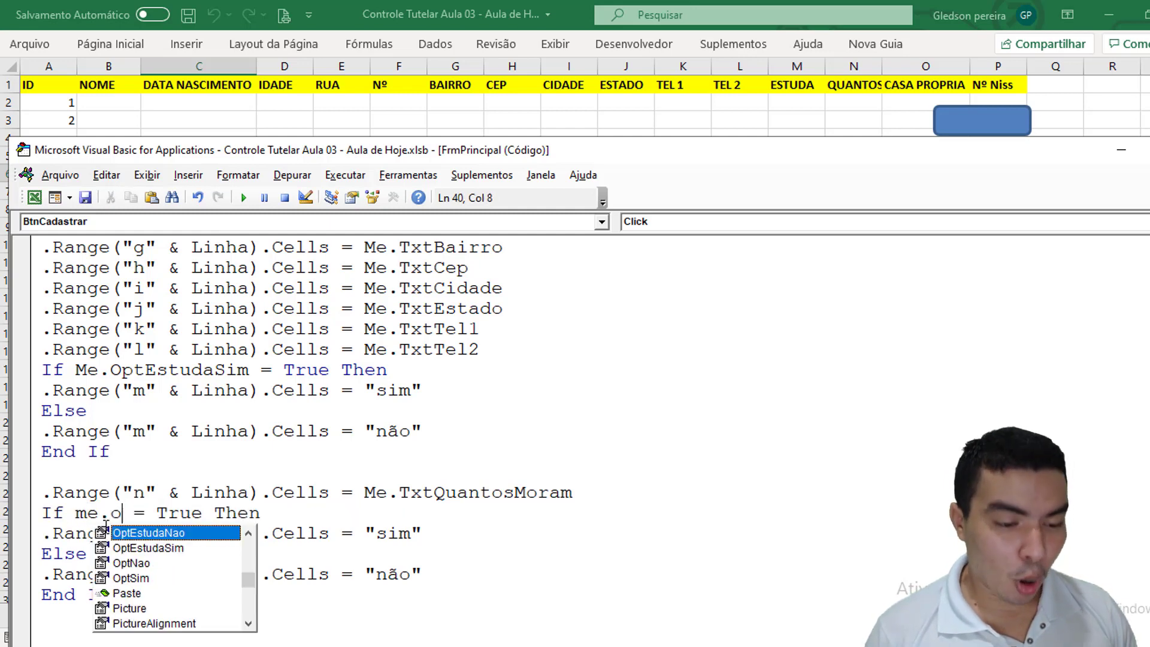
type("p")
key("Down")
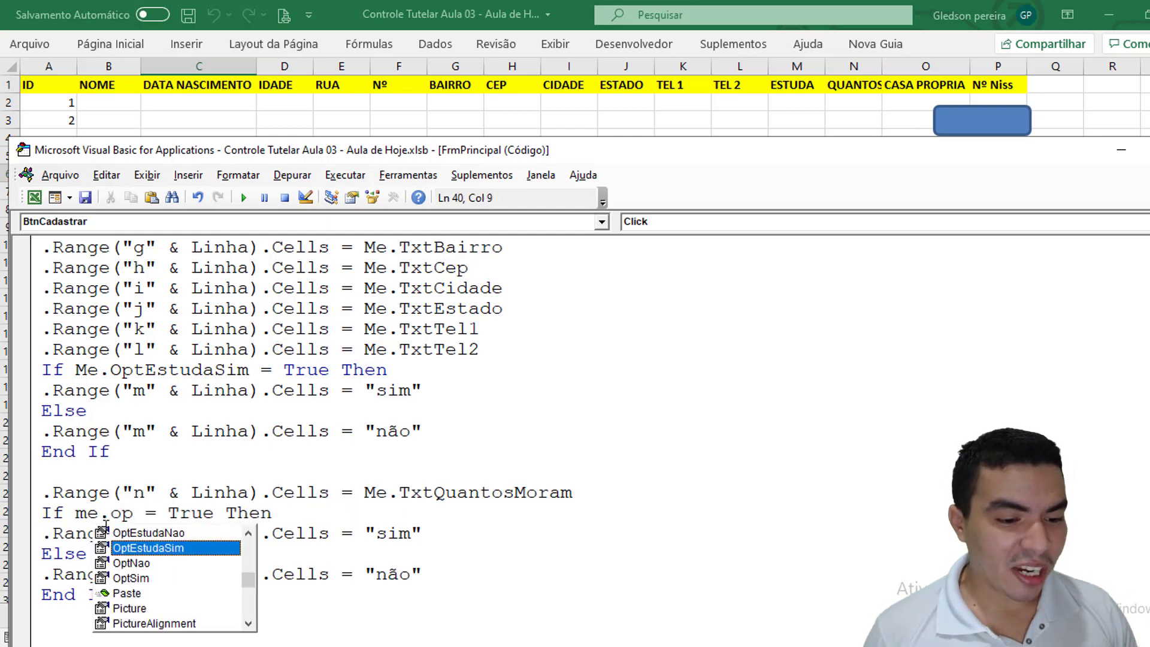
key("Down")
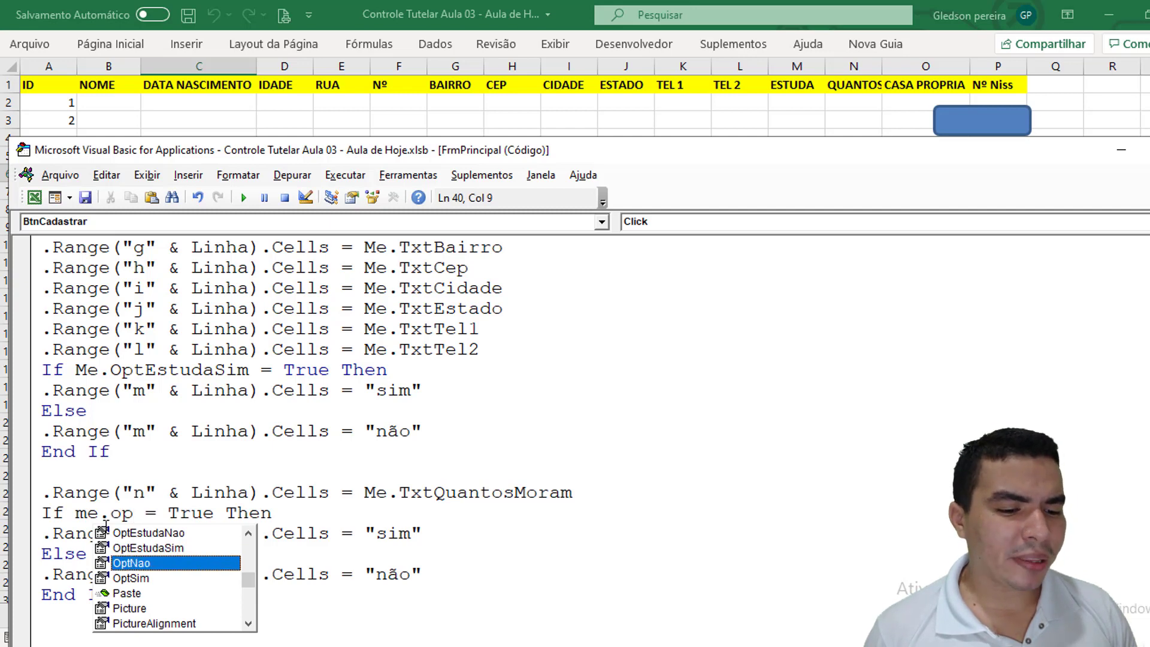
key("Down")
key("Tab")
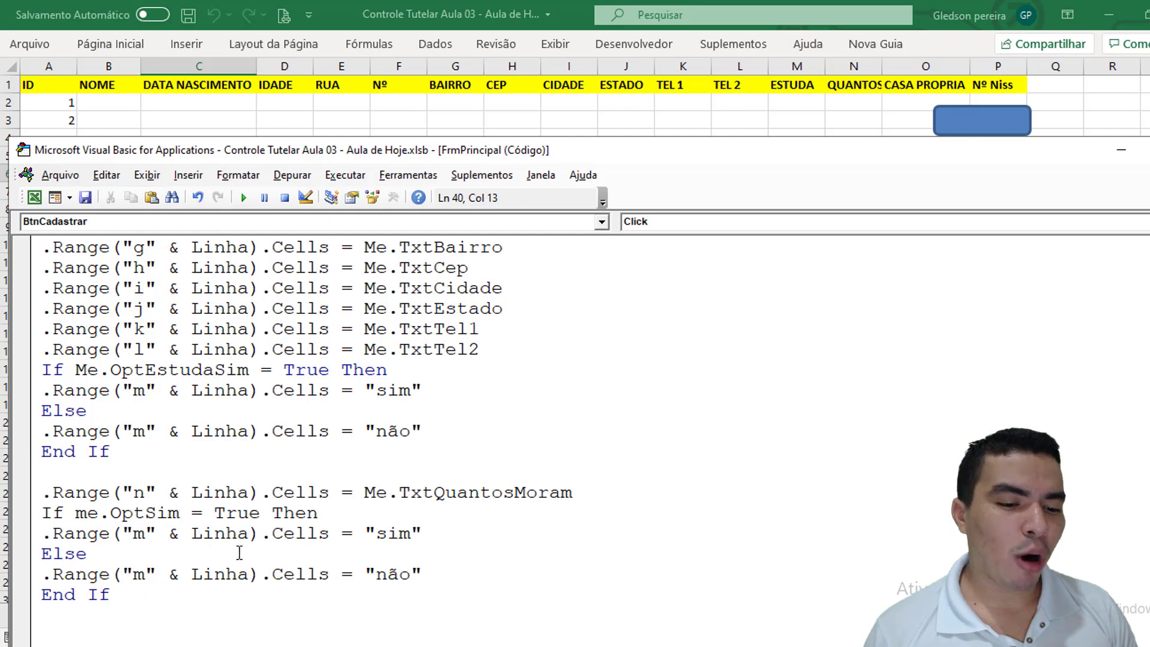
Change both the "sim" and "não" lines in the OptSim block to column O.
left_click_drag(133, 533, 146, 538)
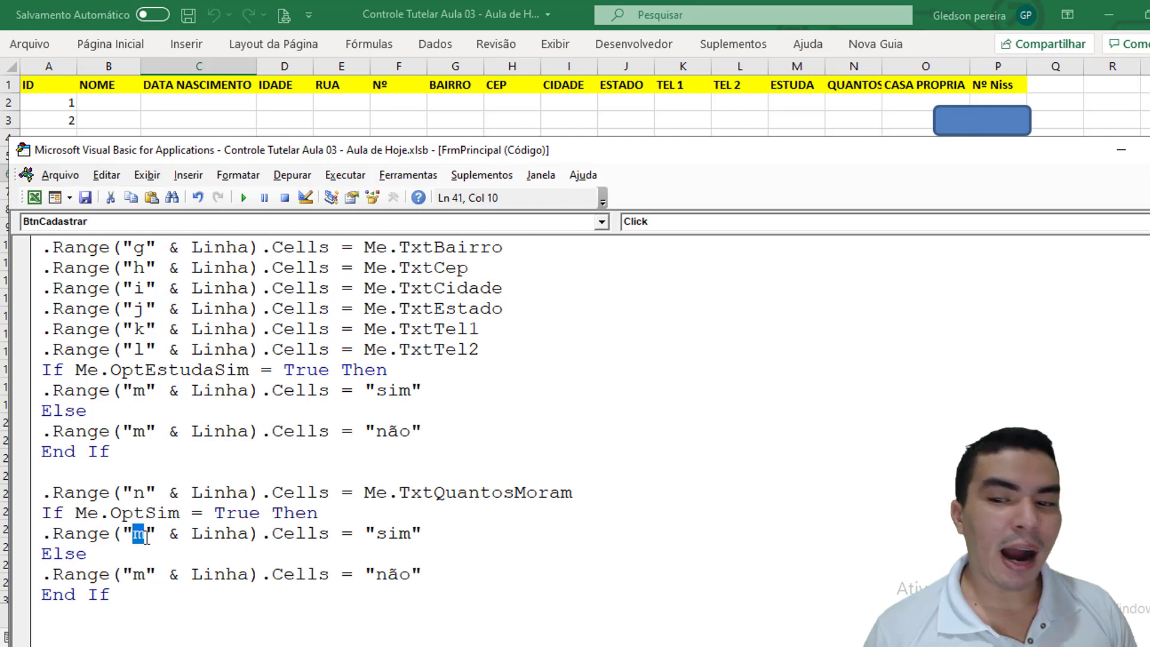
type("o")
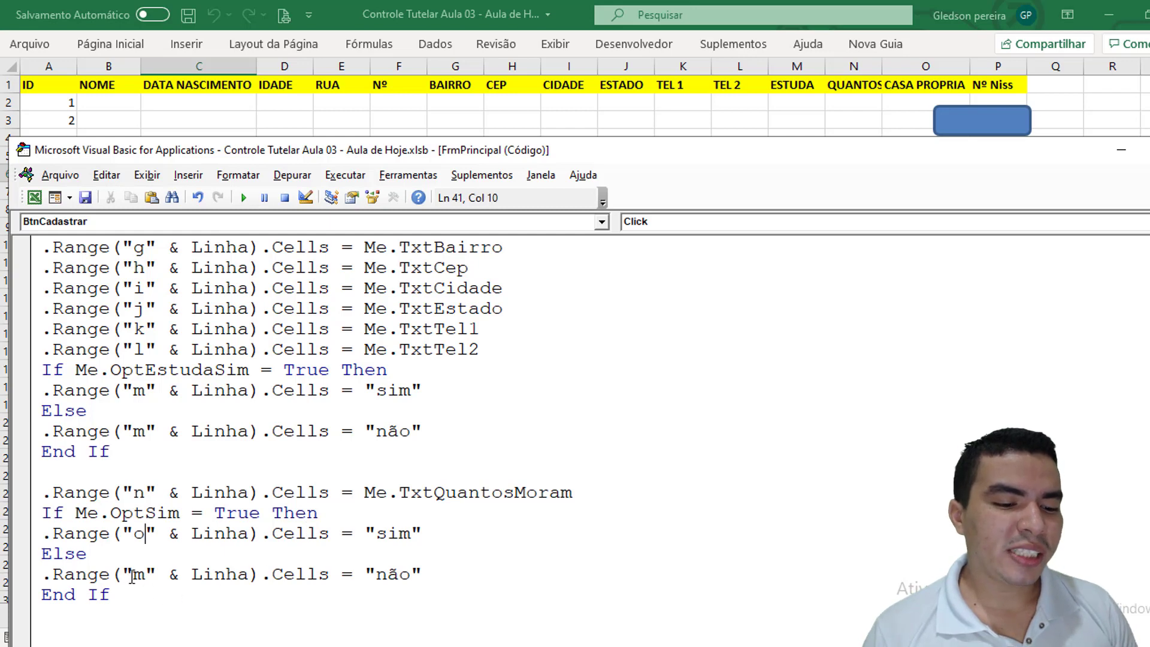
left_click_drag(132, 576, 146, 578)
type("o")
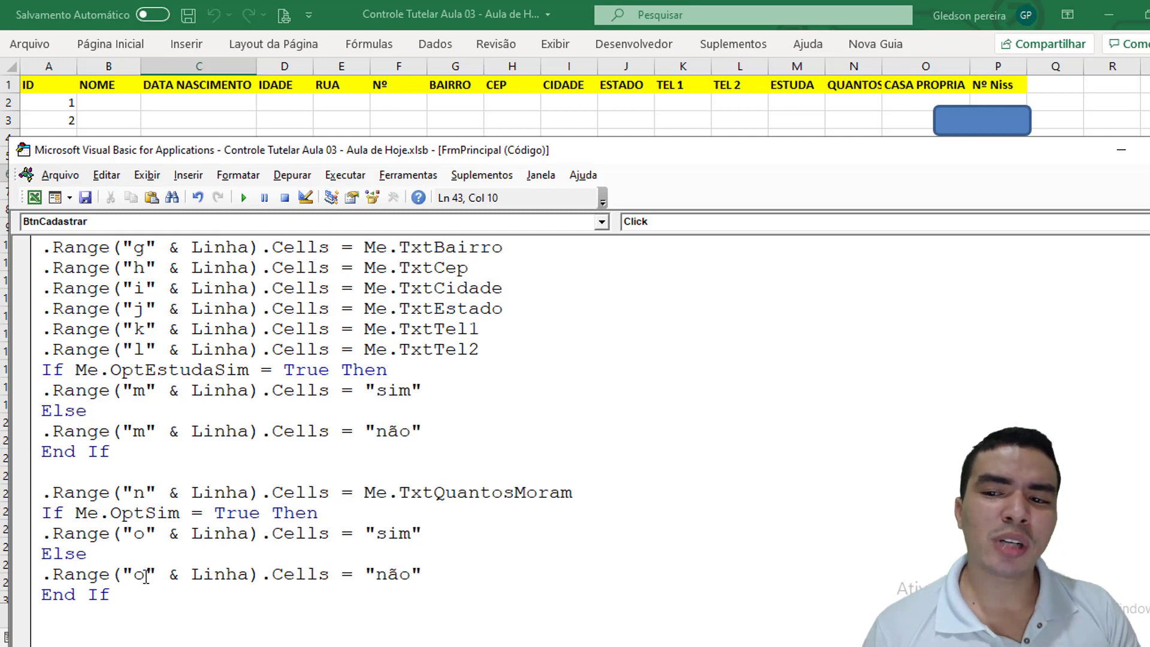
key("Down")
key("Down")
scroll(250, 536, "down", 1)
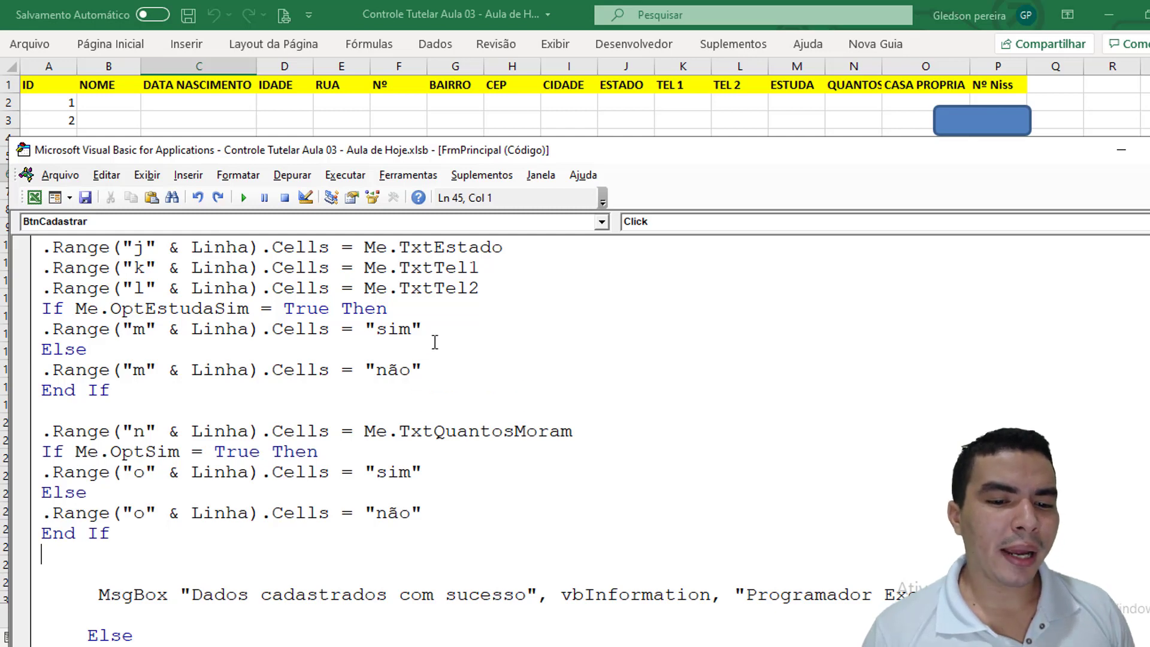
Add .Range("p" & Linha).Cells = Me.TxtNniss below the Casa Propria End If.
left_click_drag(423, 370, 31, 373)
key("ctrl+c")
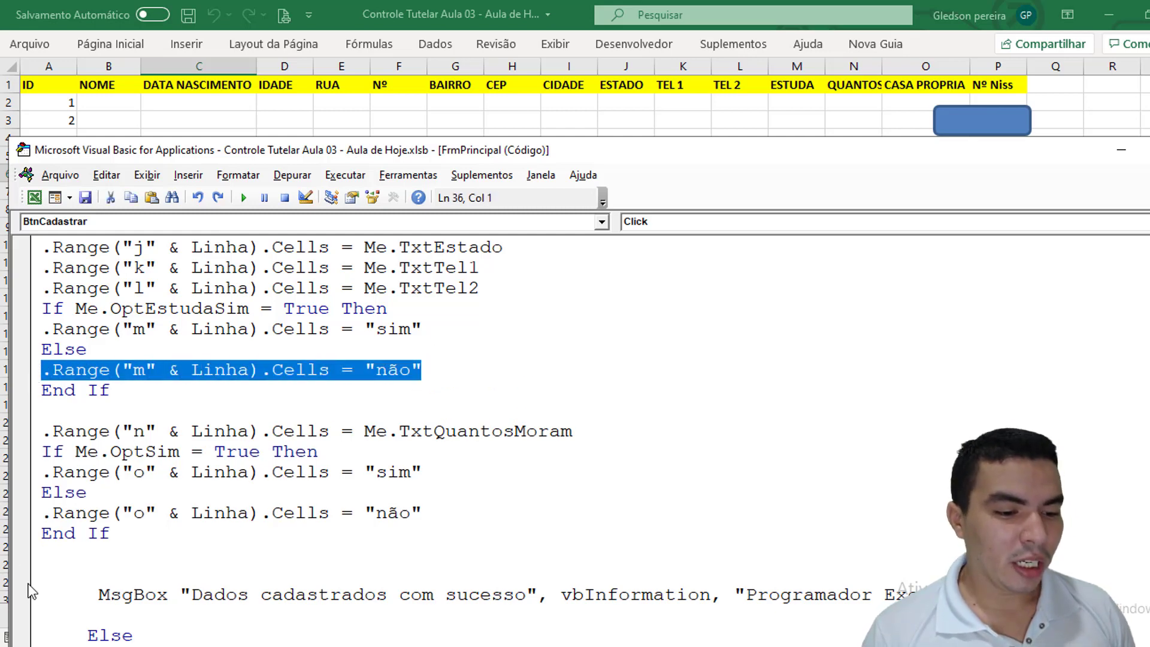
left_click(55, 572)
left_click(42, 553)
key("ctrl+v")
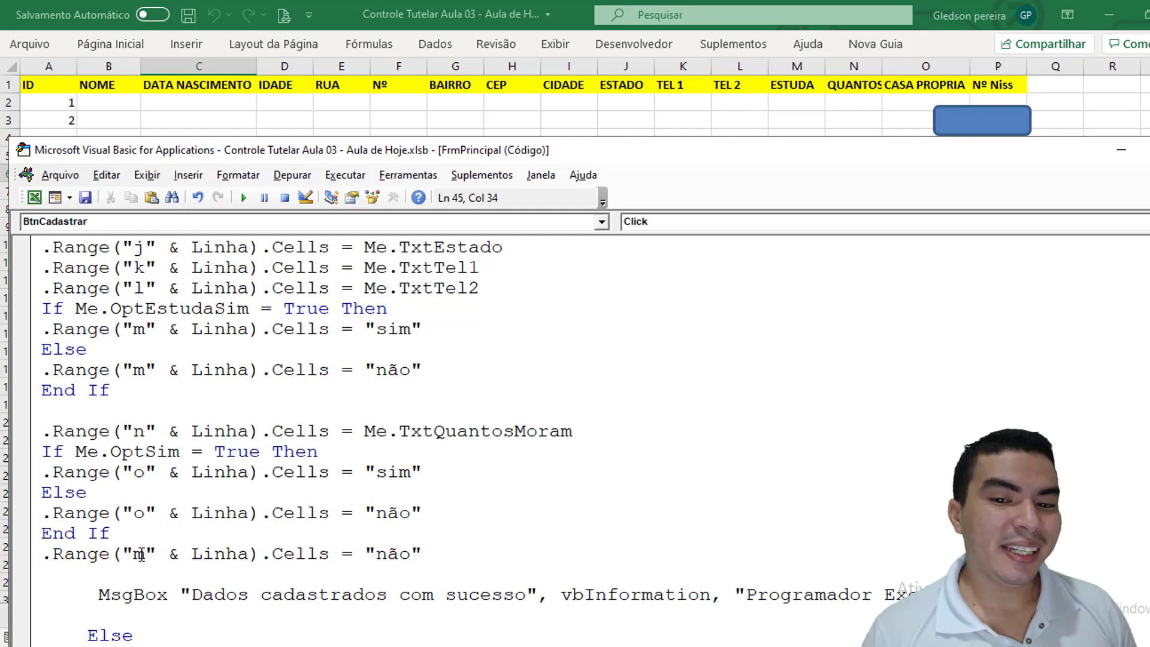
double_click(137, 556)
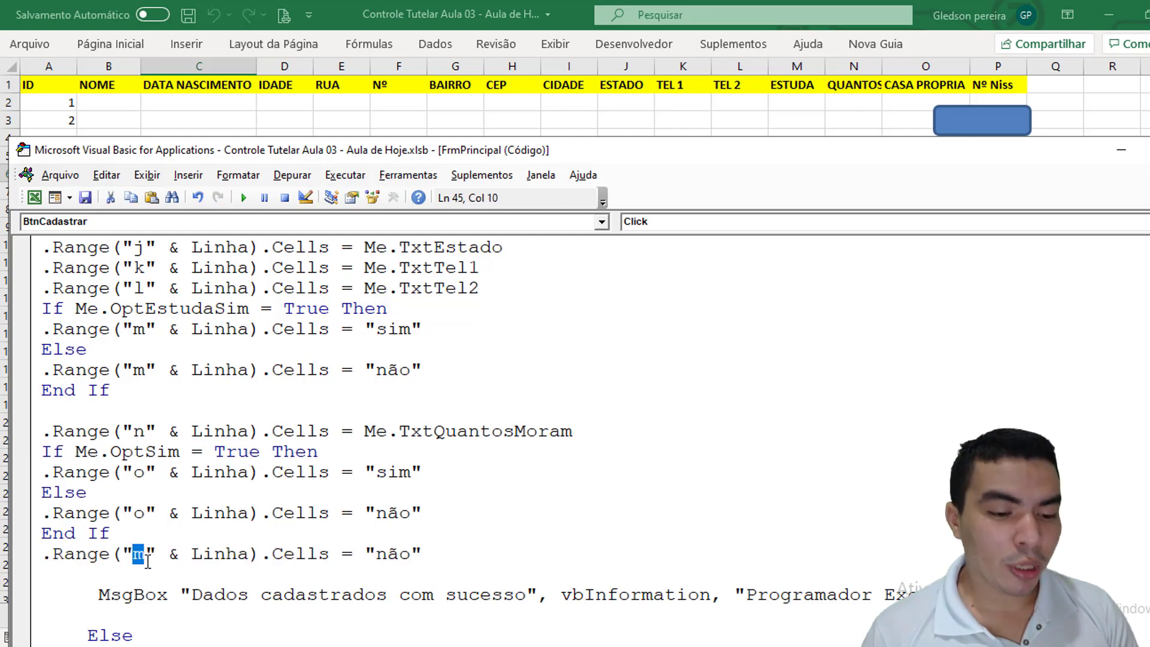
type("p")
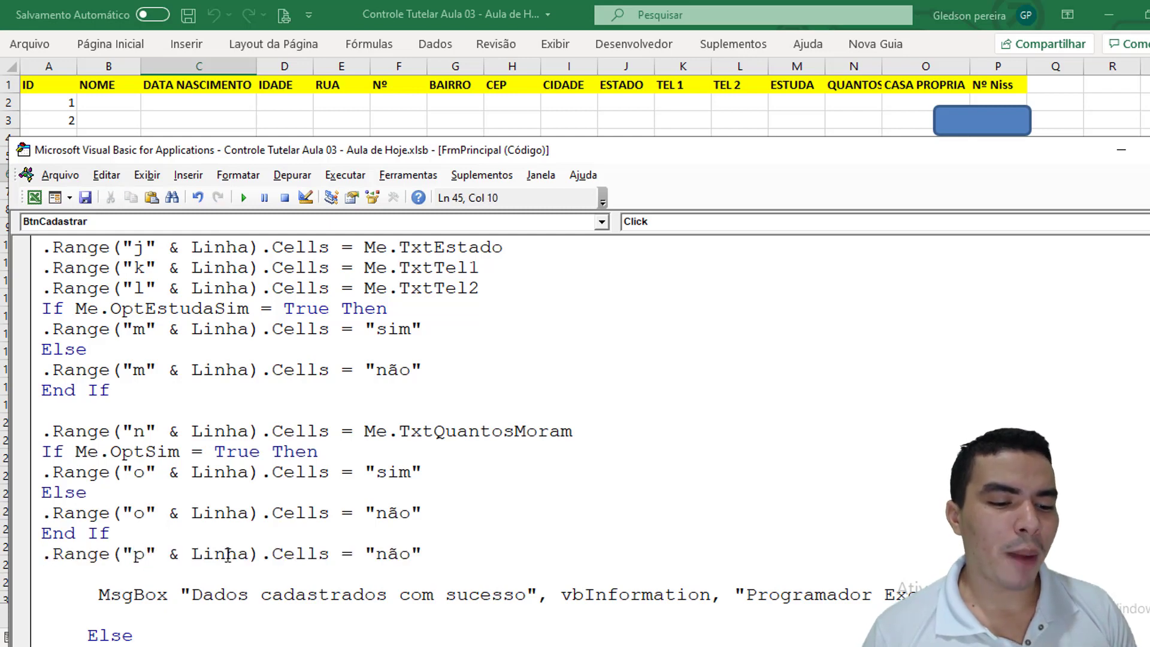
left_click_drag(365, 554, 426, 553)
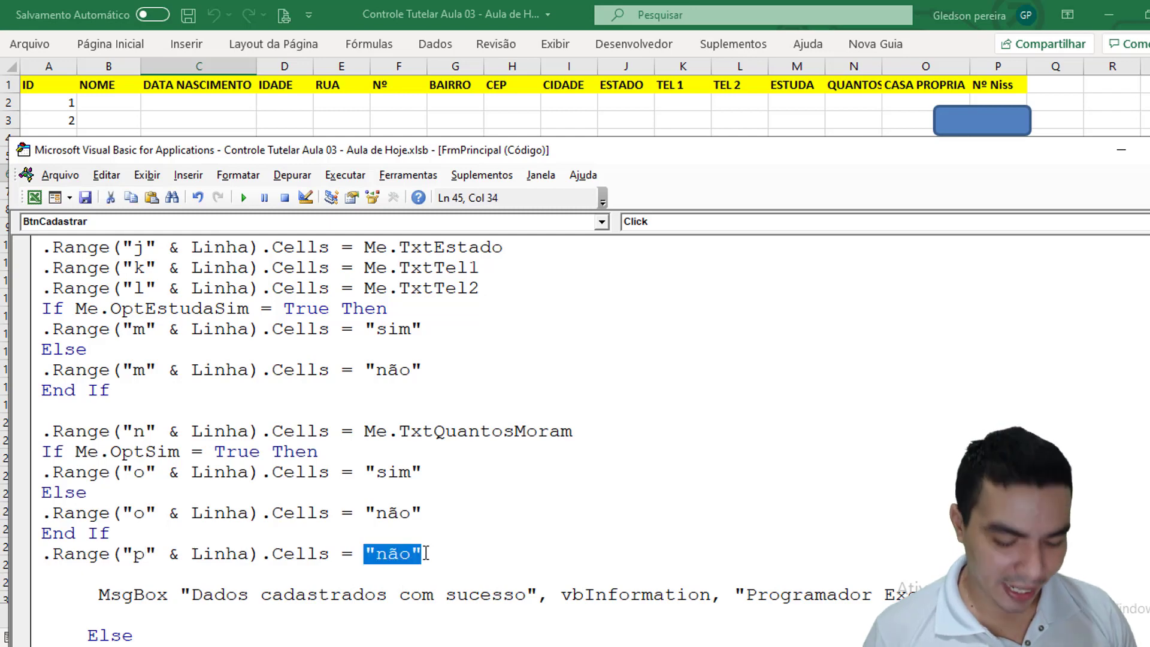
type("me.txt")
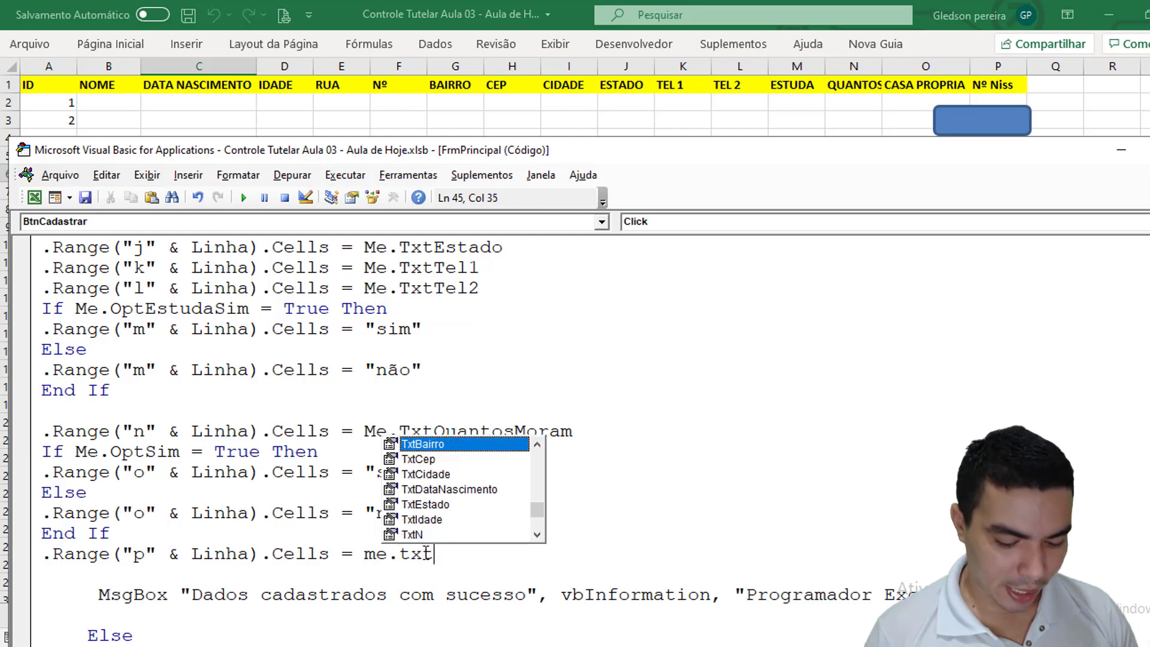
type("Nn")
key("Tab")
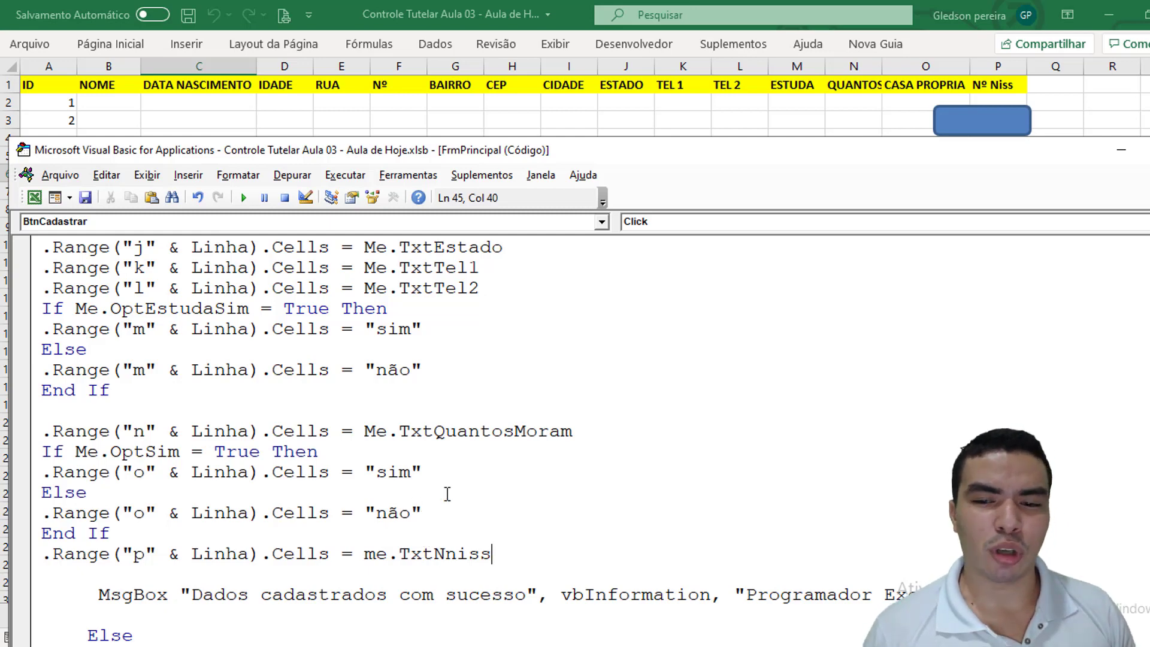
Launch the Controle de cadastros form and enter a test name, birth date, Idade 4494949 and a street name.
left_click(957, 121)
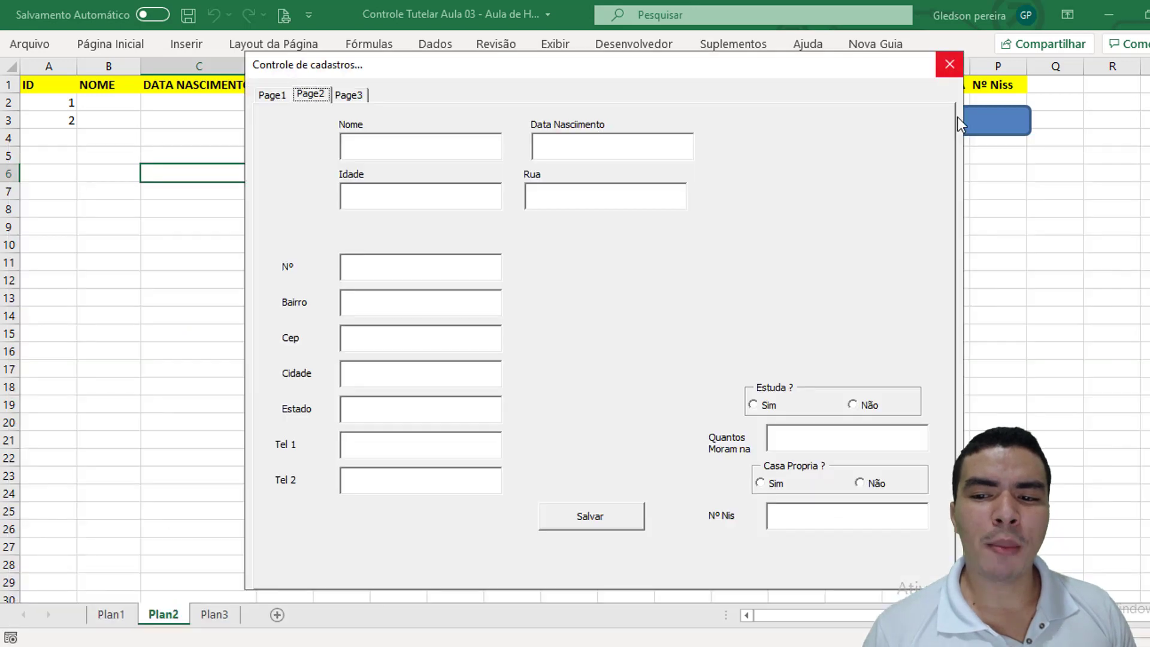
left_click_drag(577, 77, 584, 154)
left_click(473, 216)
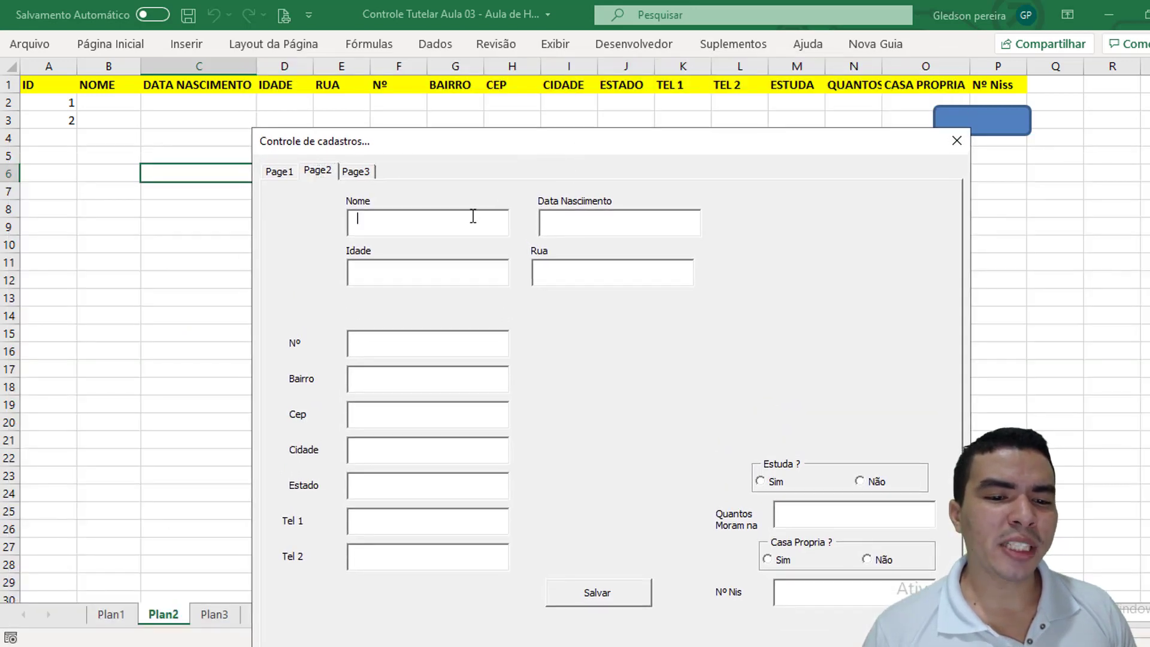
type("gl")
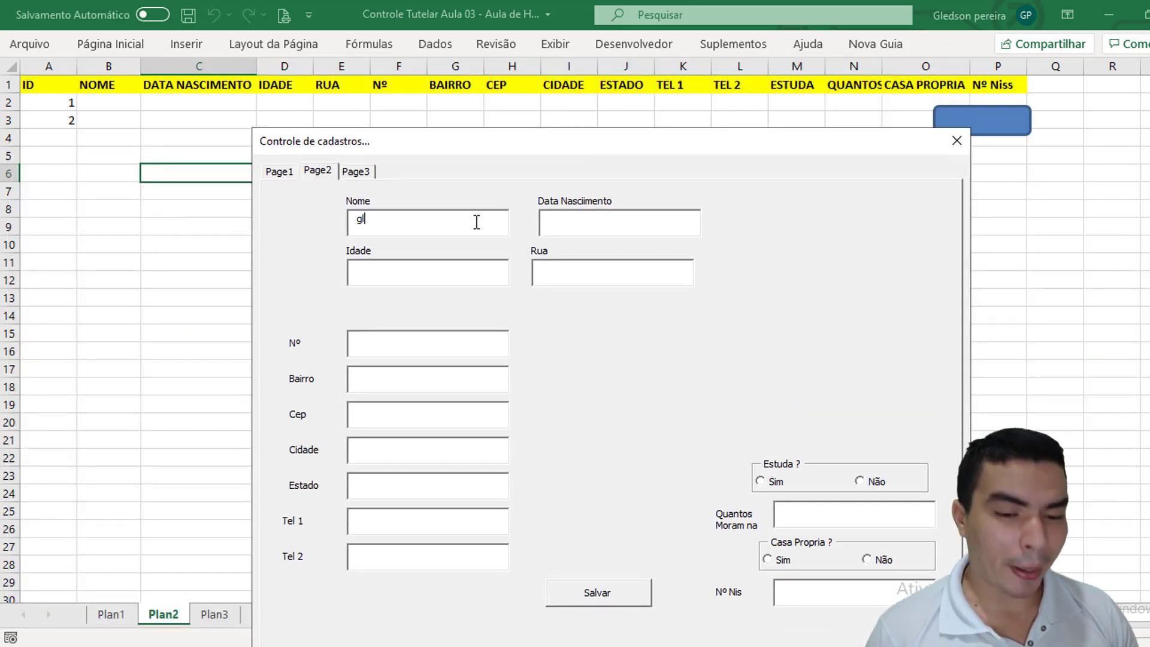
type("edson")
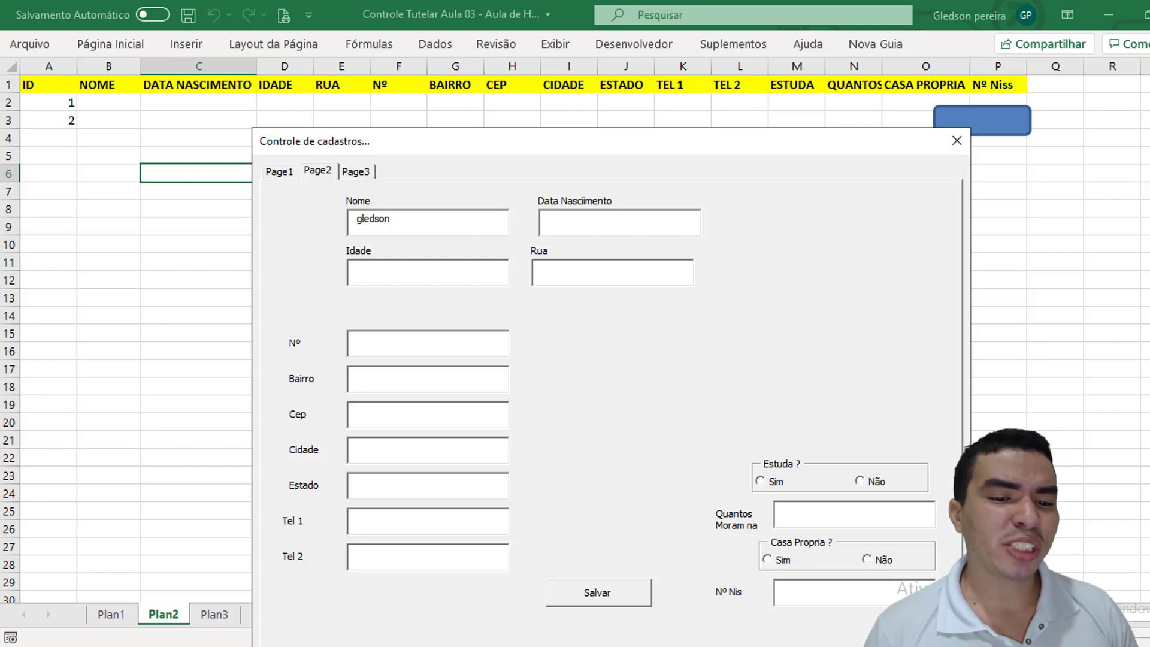
key("Tab")
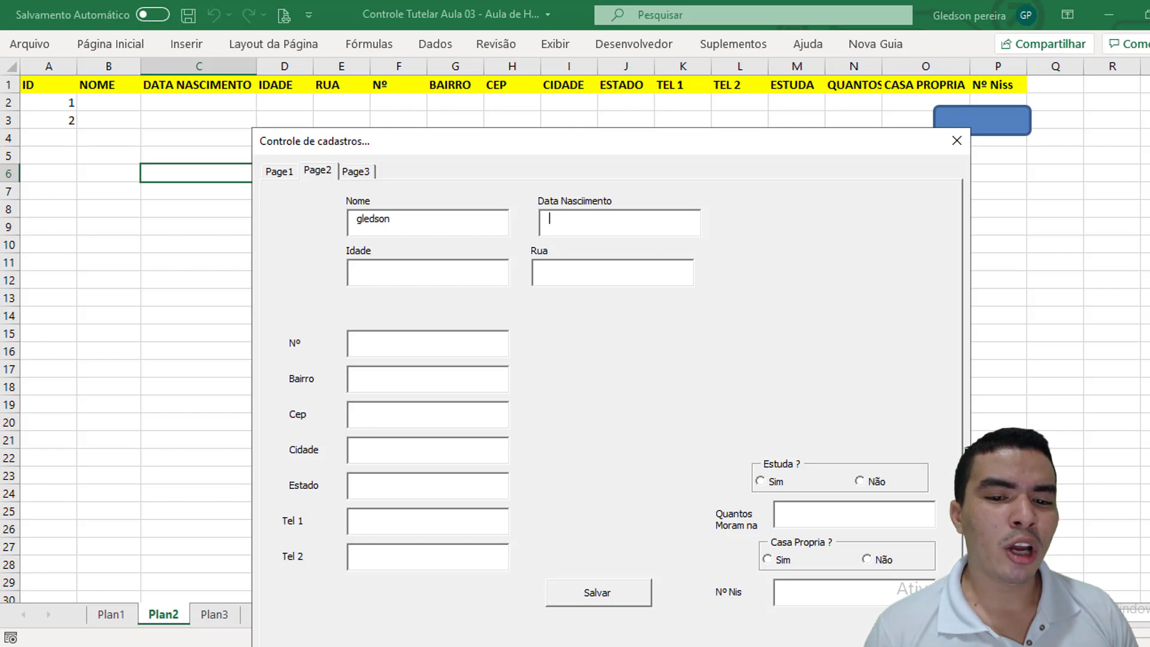
type("2")
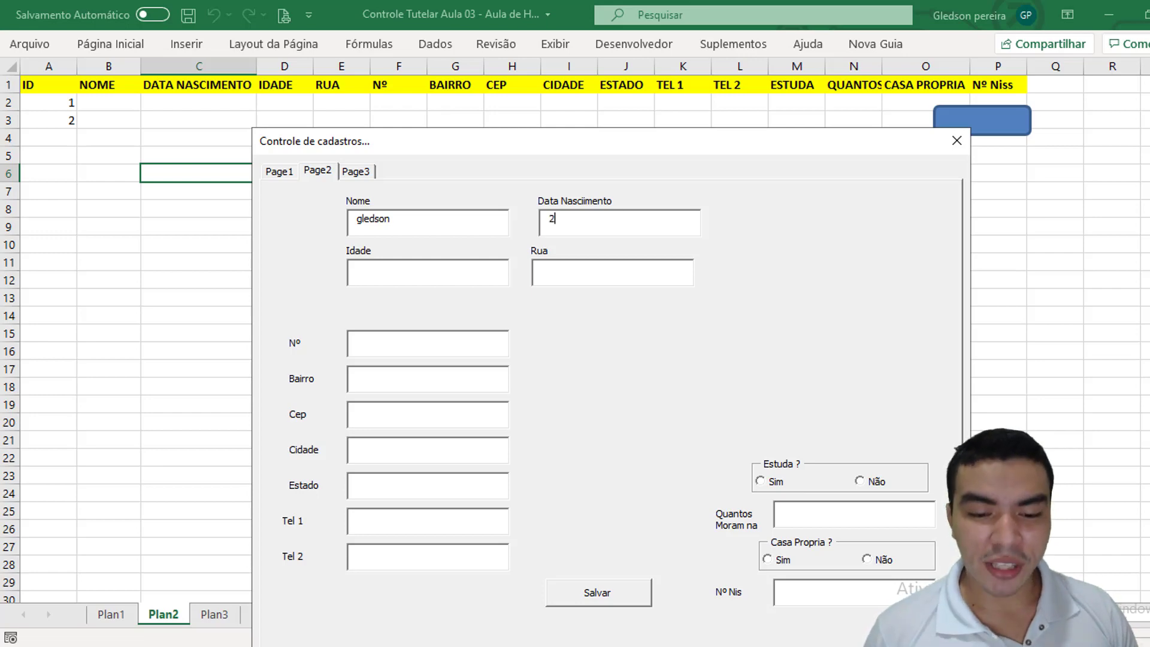
type("811616166")
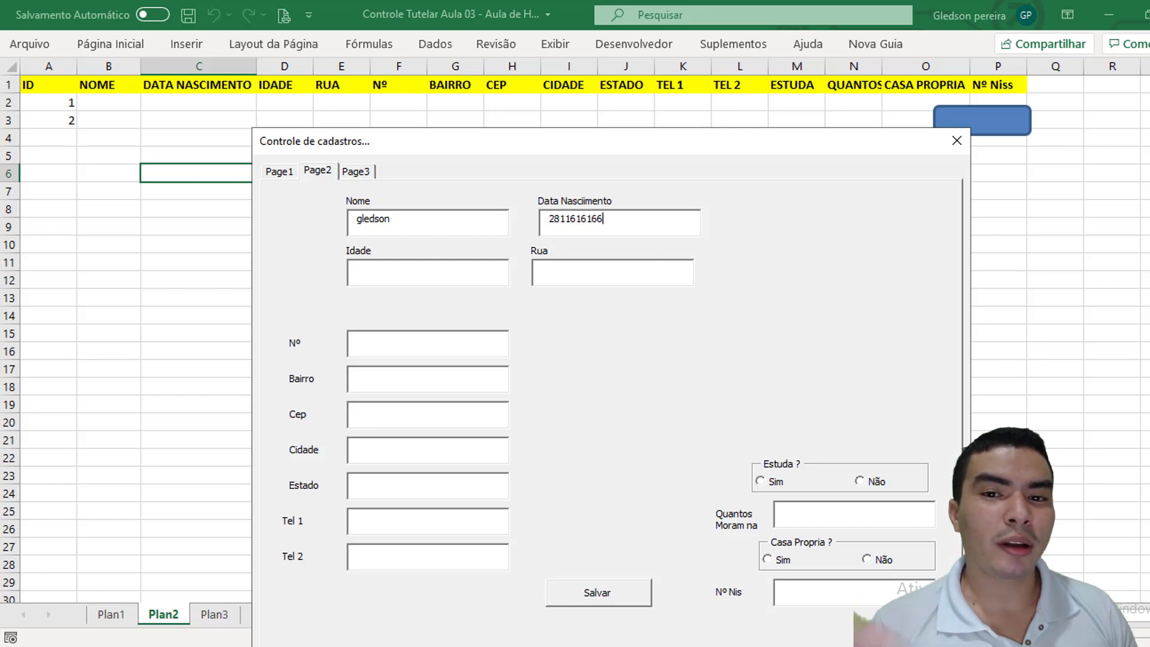
type("ddddfdff")
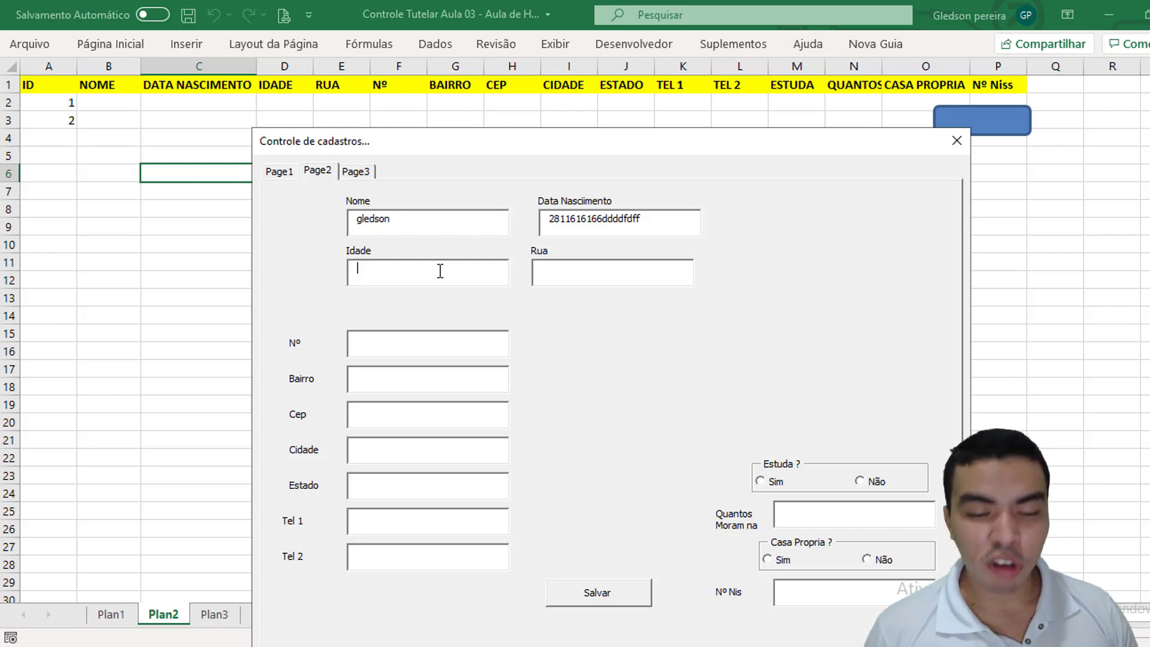
type("4494949")
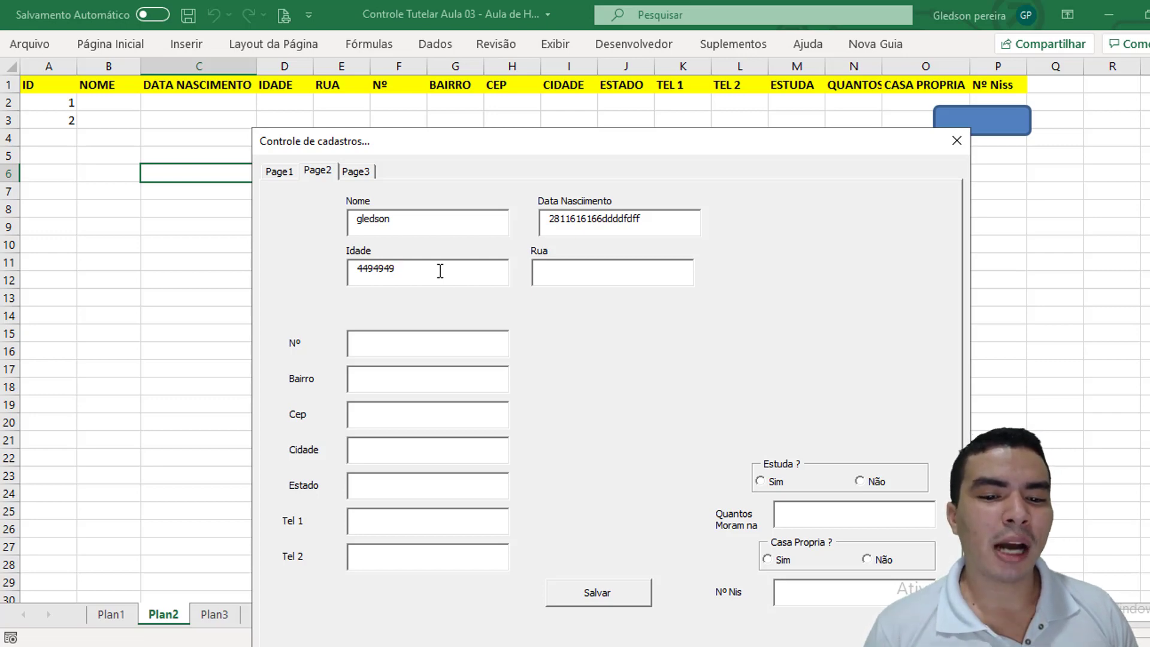
key("Tab")
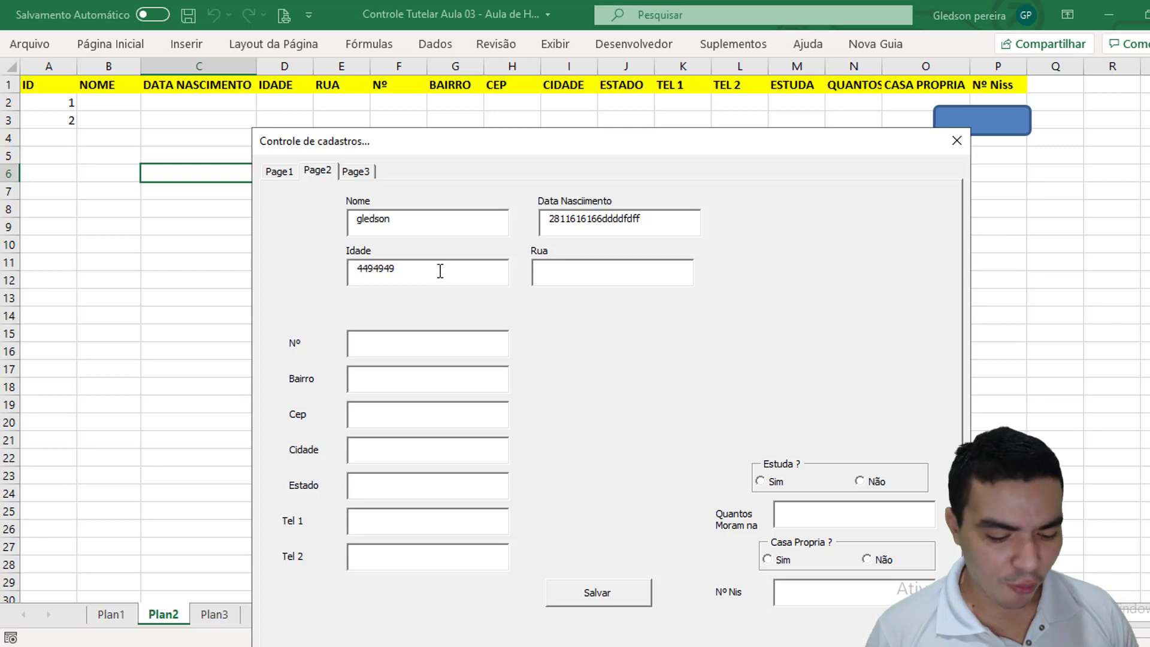
type("rau p")
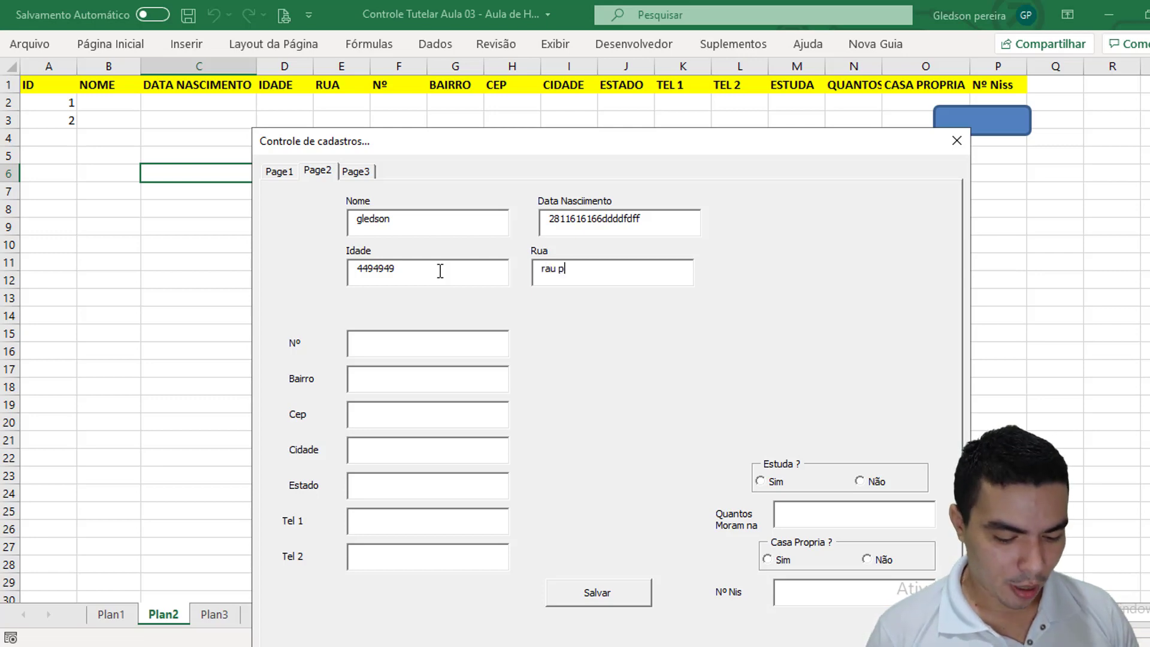
type("oti")
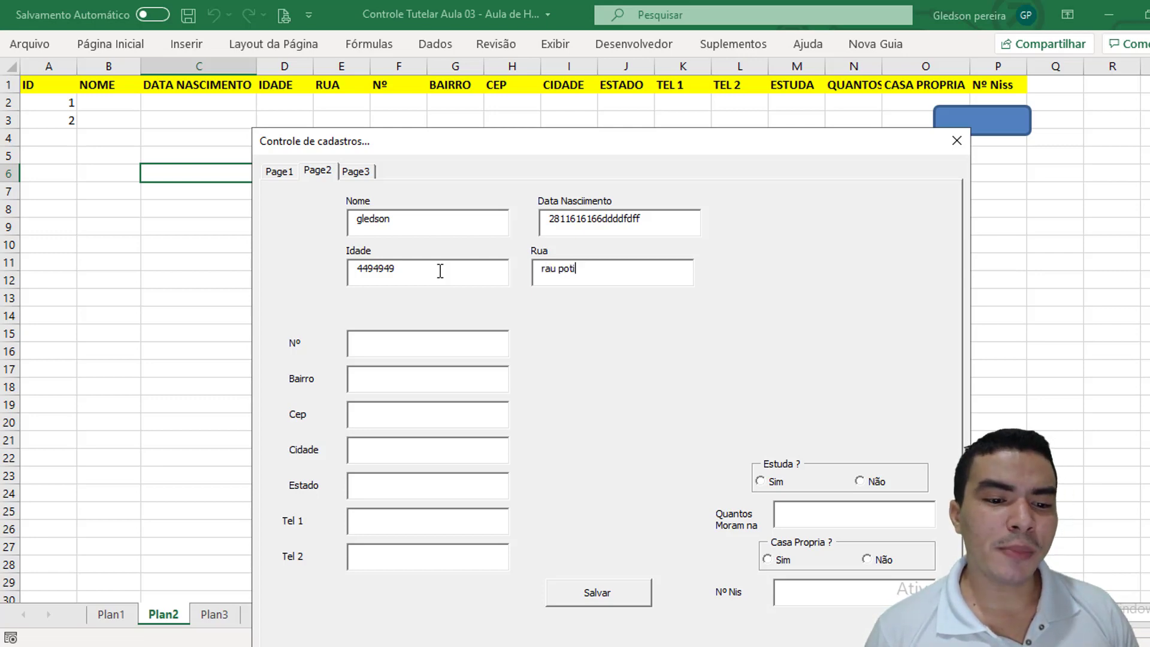
key("Tab")
key("Tab")
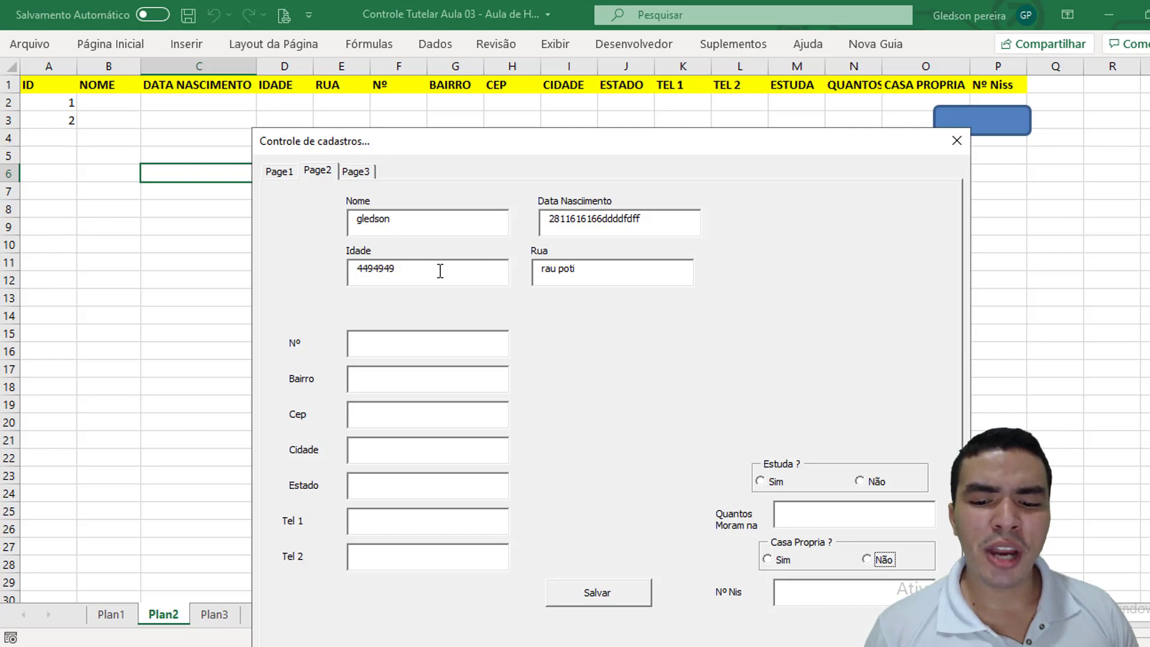
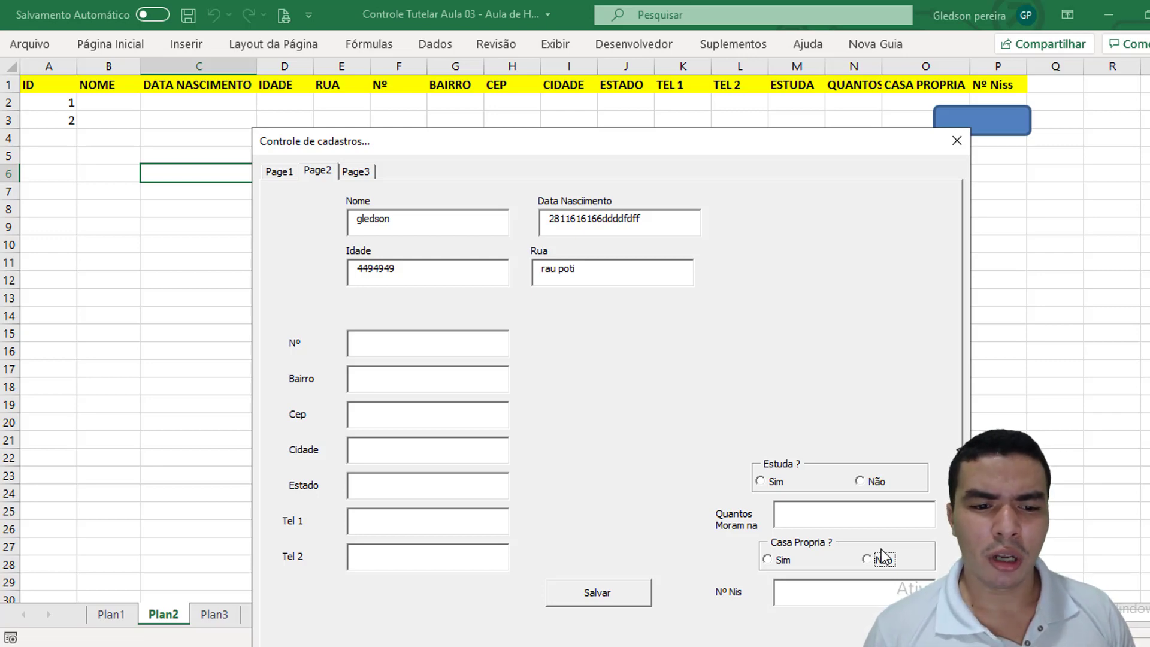
Fill Nº with 'dg', Bairro with 'gd', Cep with 'w' and Cidade with 'd'.
left_click(414, 333)
type("dgd")
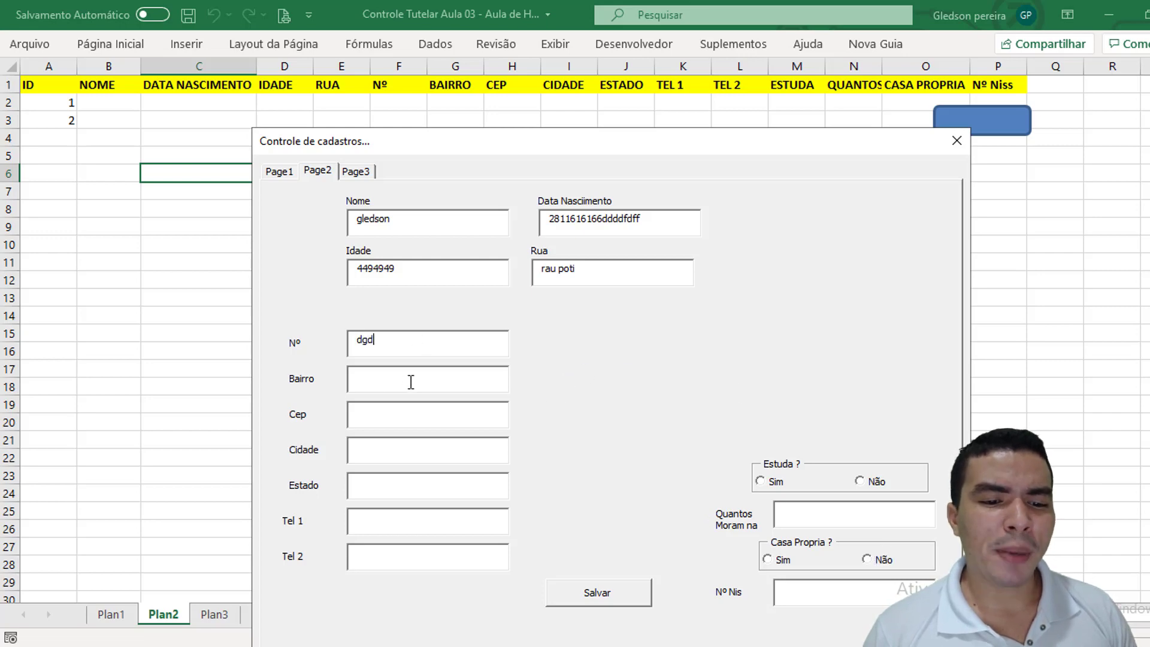
left_click(411, 381)
type("gd")
left_click(389, 414)
type("w")
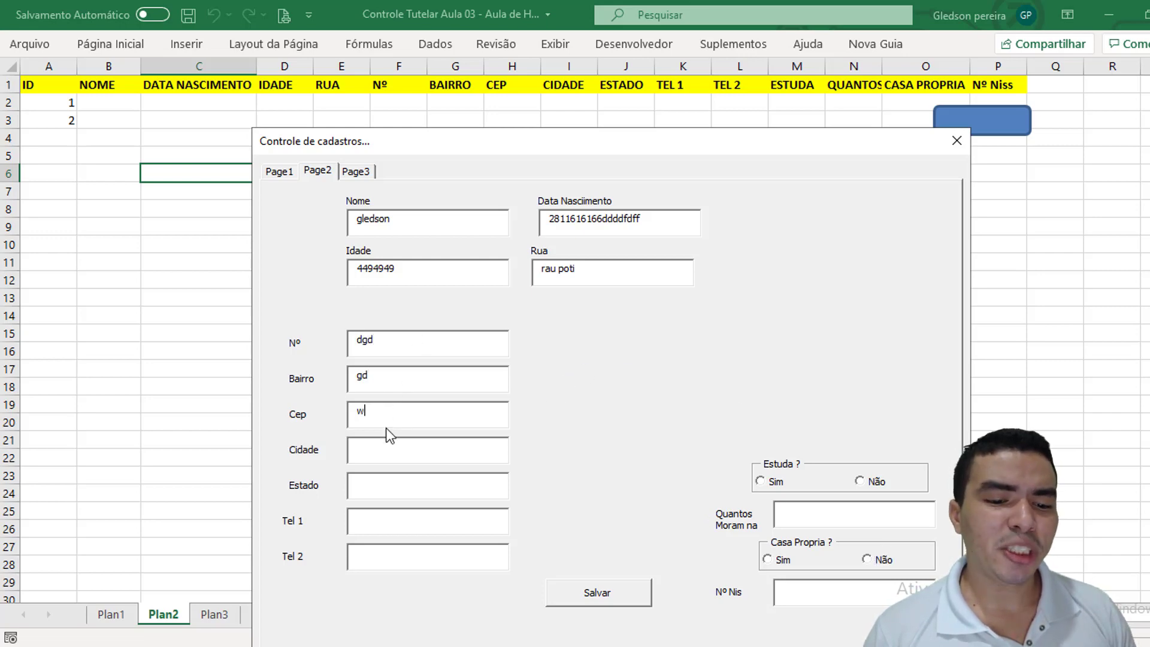
left_click(385, 443)
type("d")
Fill Estado with 'dfdfd', Tel 1 with 'dfd' and Tel 2 with 'dfdfdf'.
left_click(383, 483)
type("dfdf")
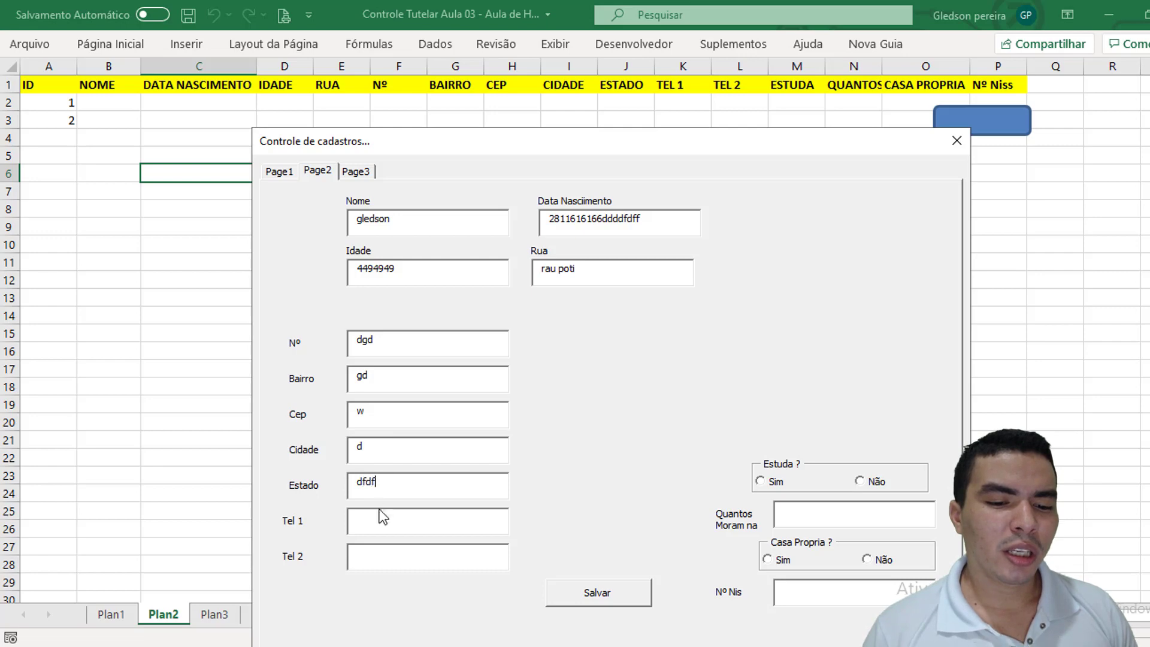
type("d")
left_click(382, 517)
type("dfd")
left_click(385, 557)
type("dfdfdf")
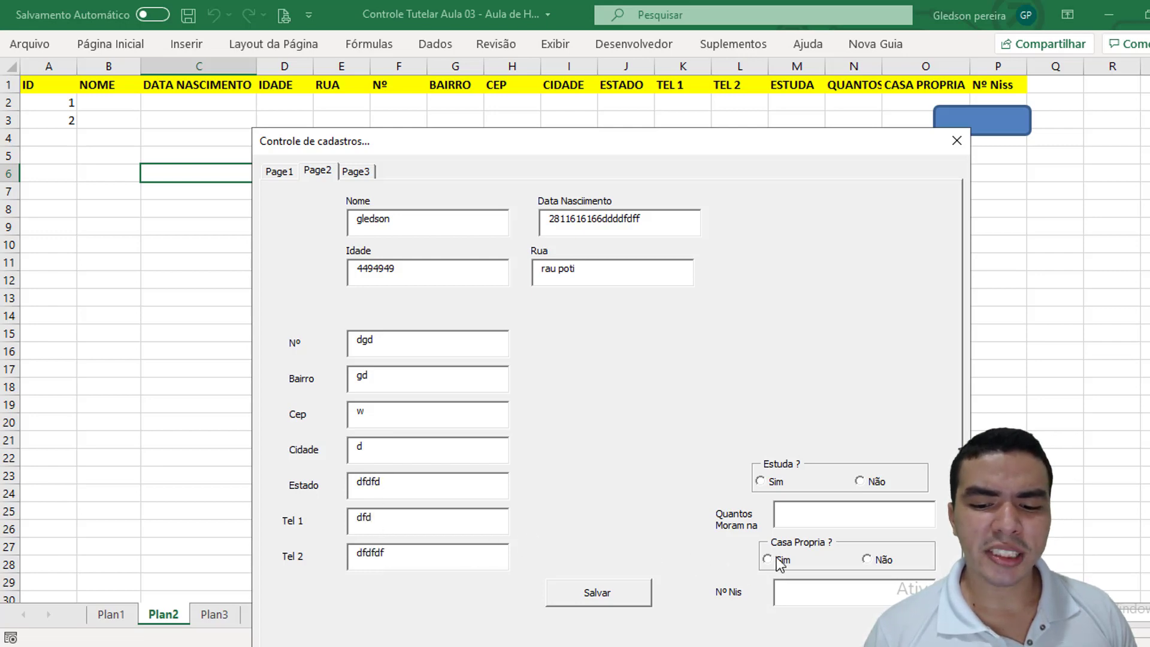
Set Casa Propria to Sim, Estuda to Não, and enter 'fddf3' in Nº Nis.
left_click(778, 563)
left_click(868, 486)
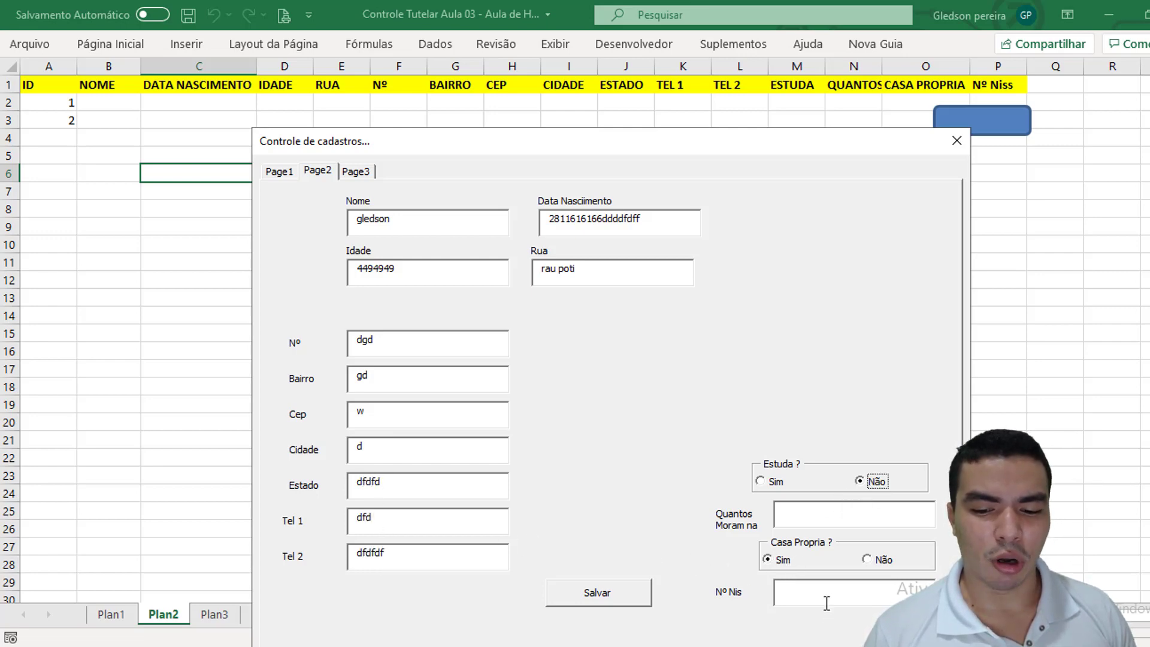
left_click(826, 599)
type("fddf")
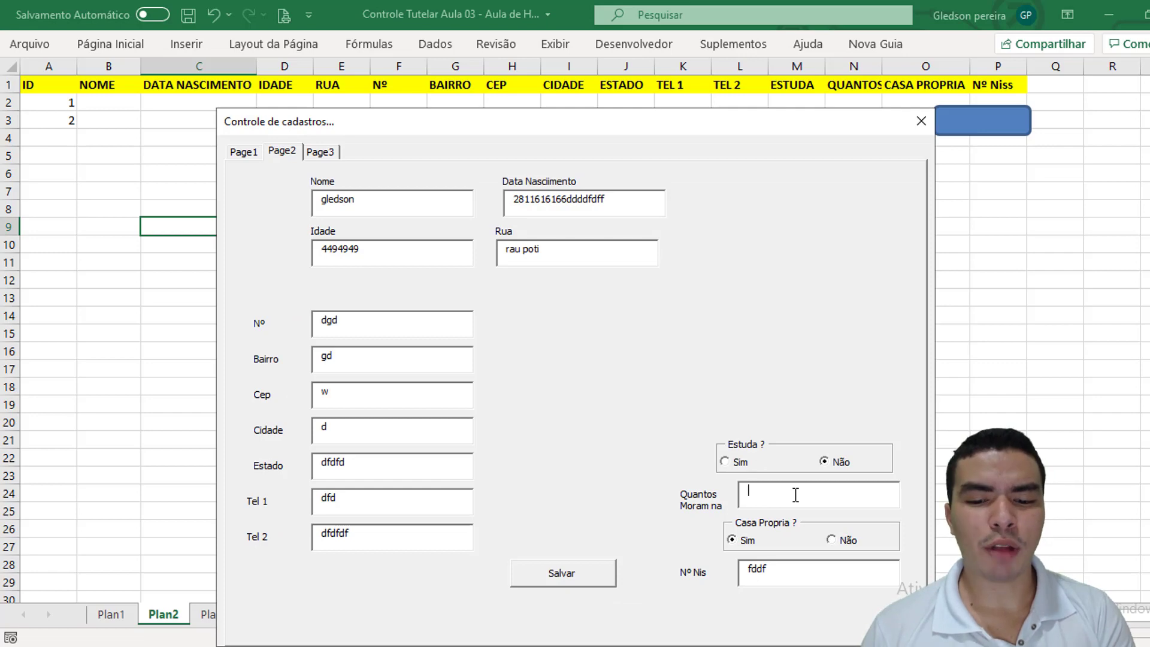
type("3")
Save the record with Salvar, confirm Sim and OK, then move the form to reveal row 4.
left_click(584, 569)
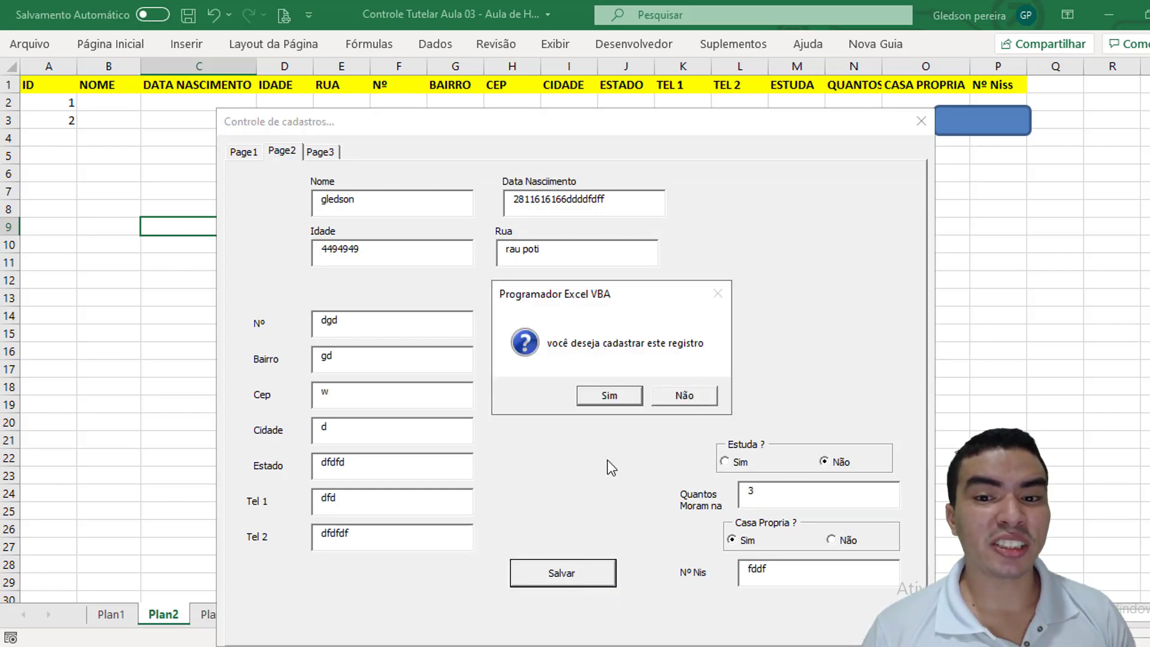
left_click(615, 394)
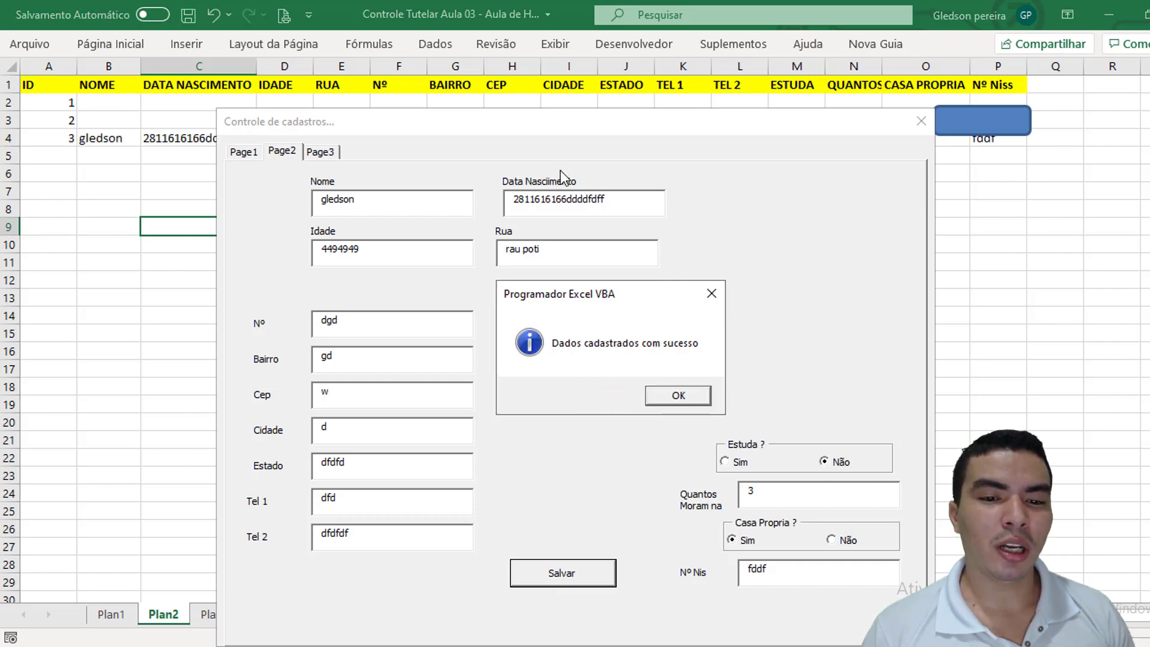
left_click(663, 396)
left_click_drag(548, 132, 523, 252)
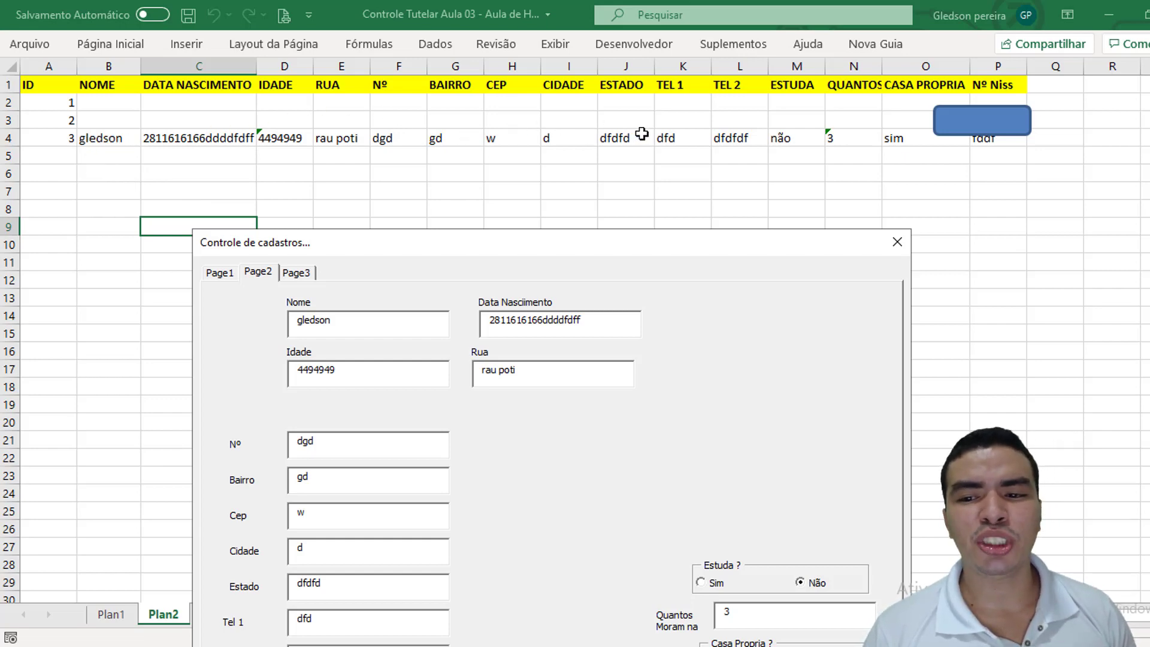
Replace the Data Nascimento entry with the numeric date 28031989 after a trial text entry.
left_click_drag(513, 252, 510, 200)
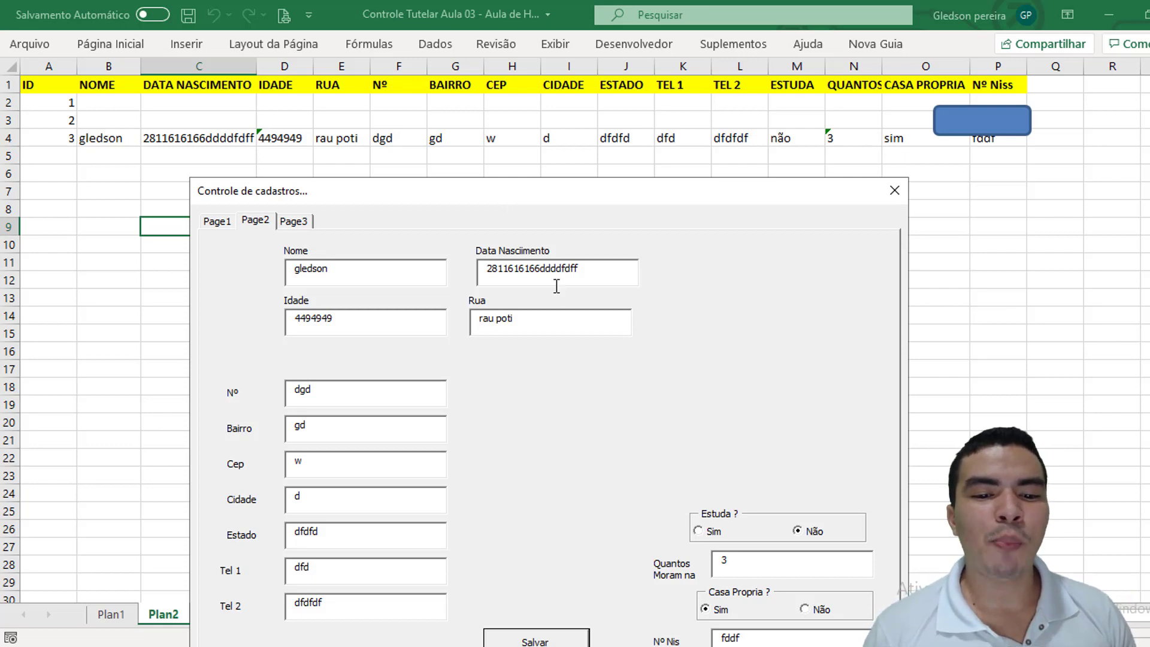
left_click_drag(578, 268, 471, 254)
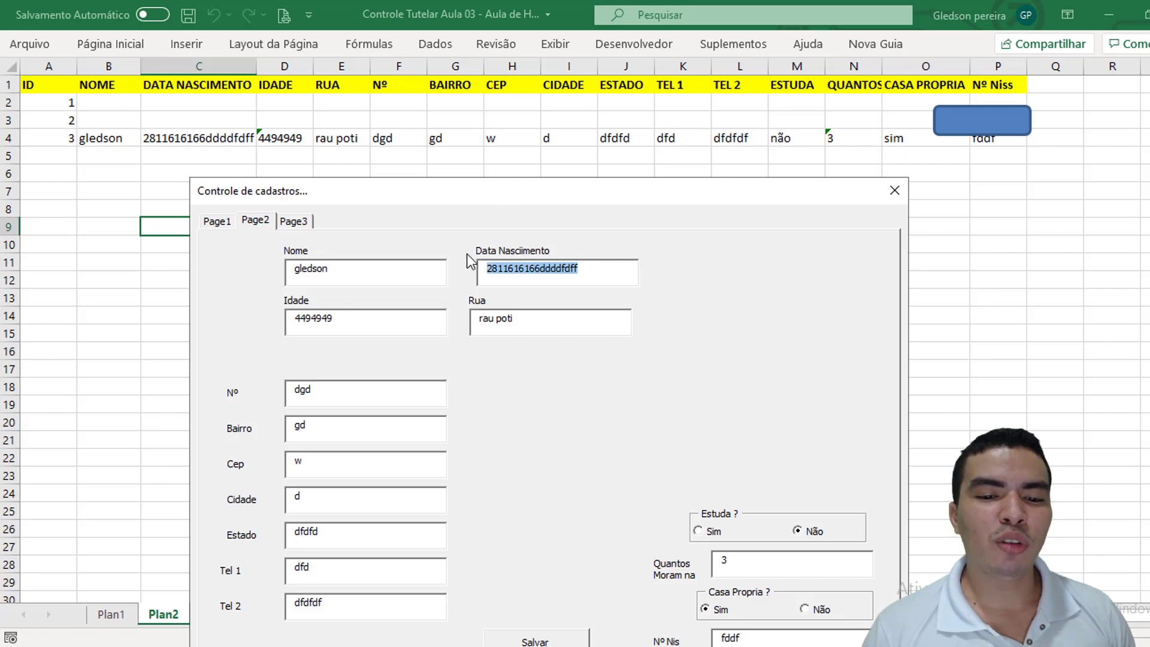
type("dfdfdfd")
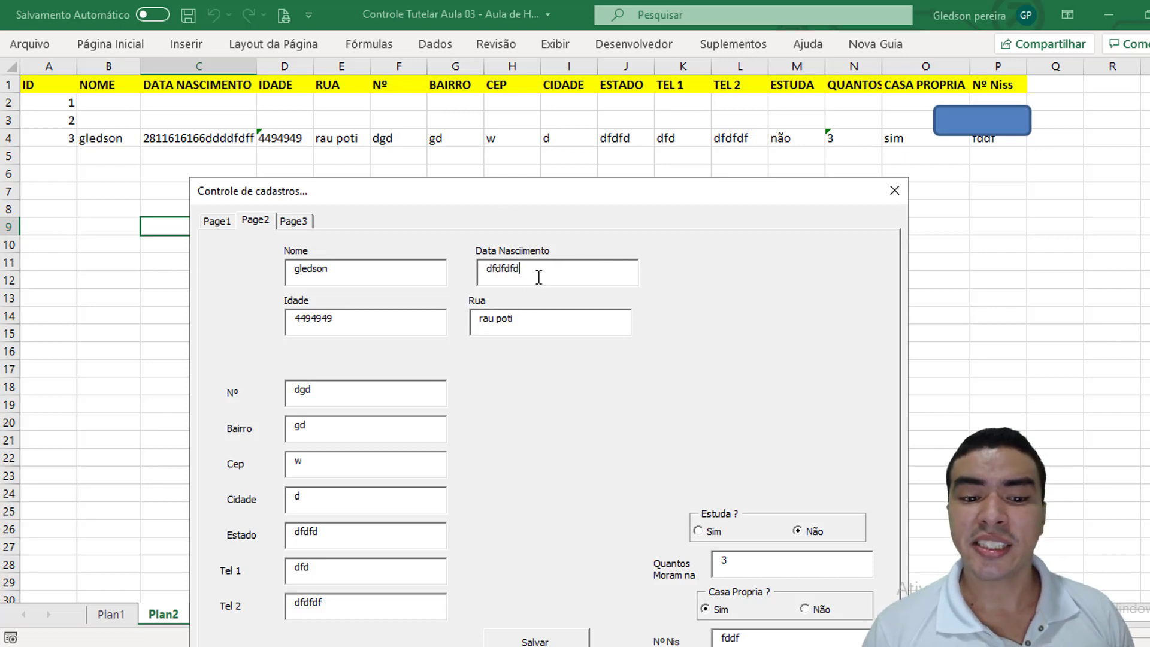
left_click_drag(538, 278, 473, 264)
key("BackSpace")
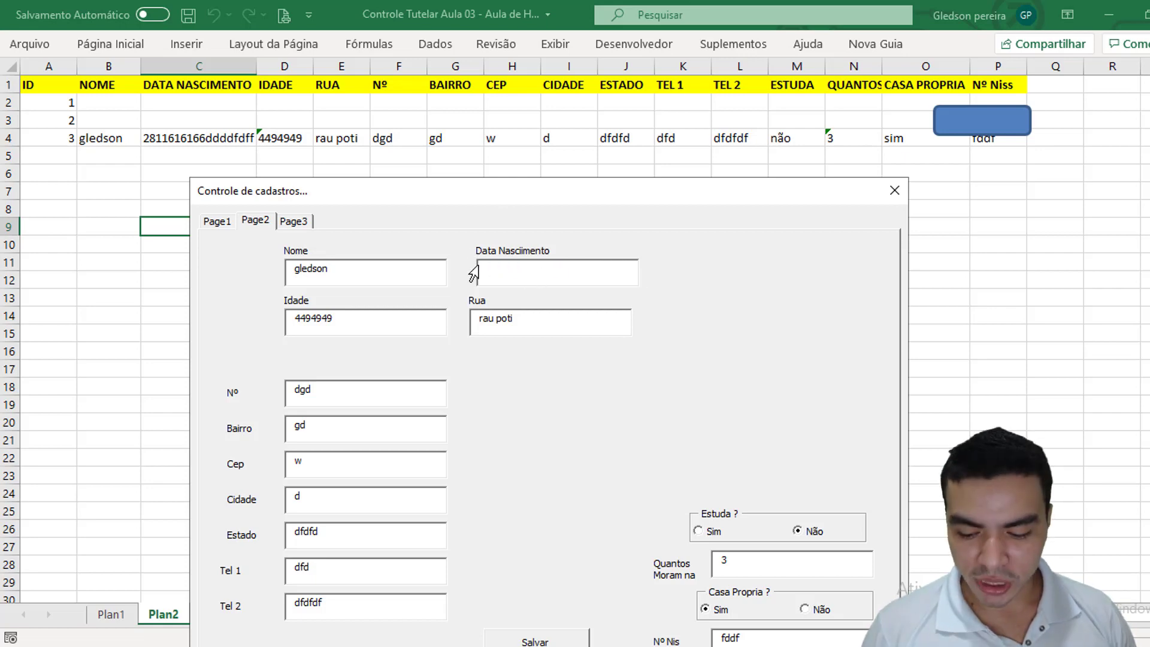
type("2803")
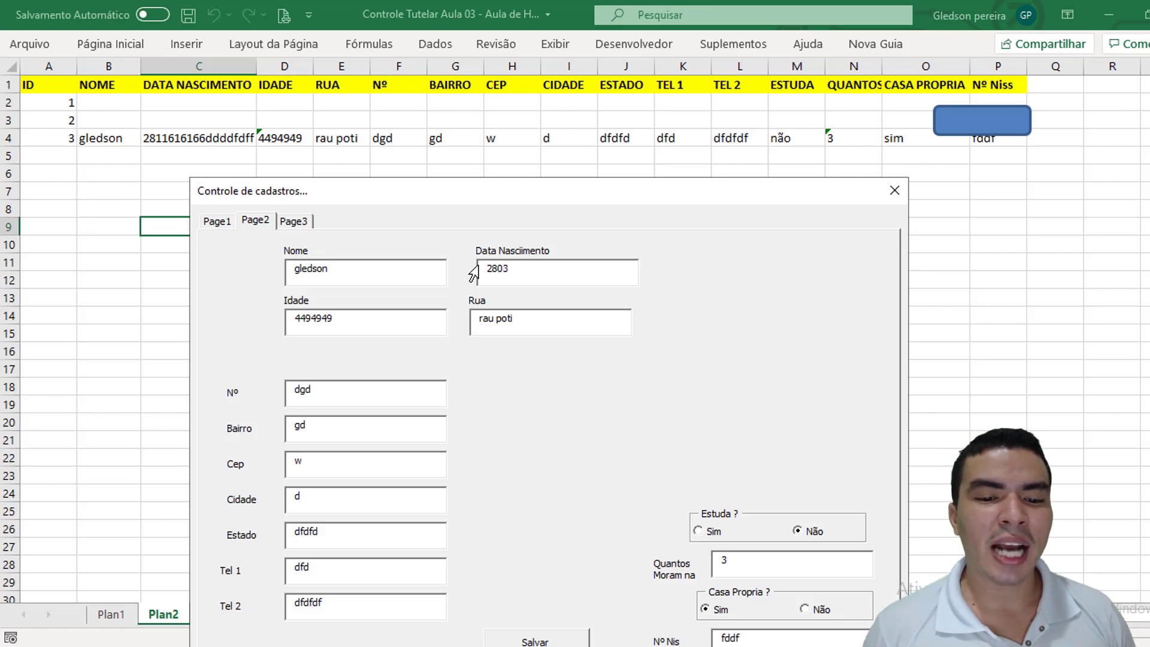
type("19")
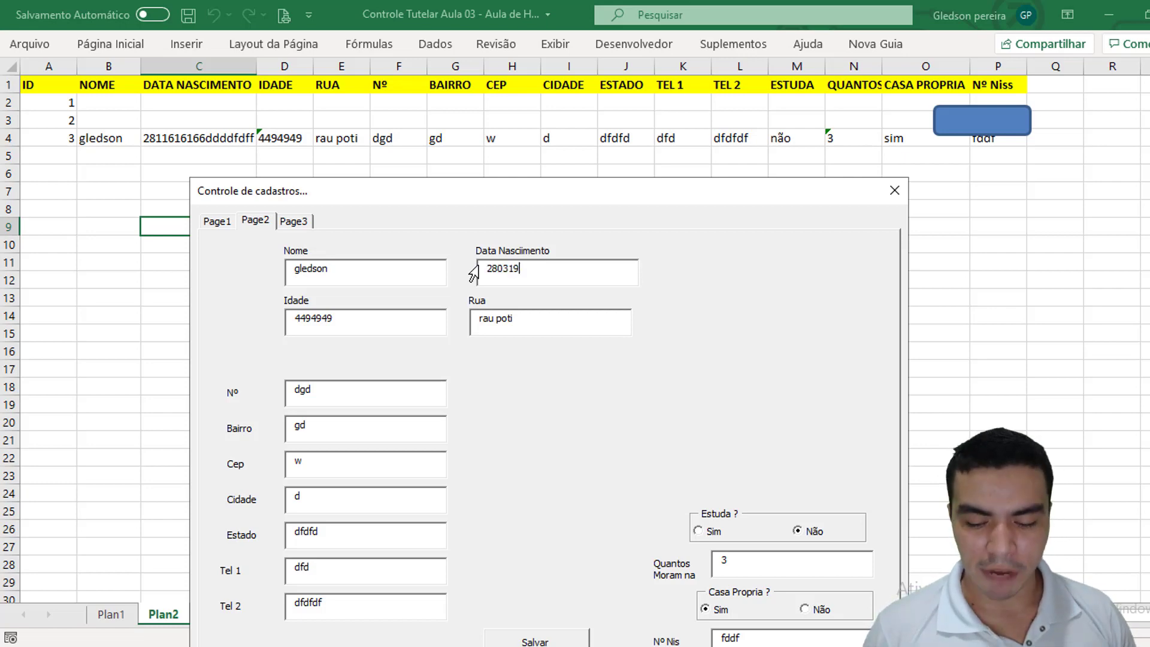
type("89")
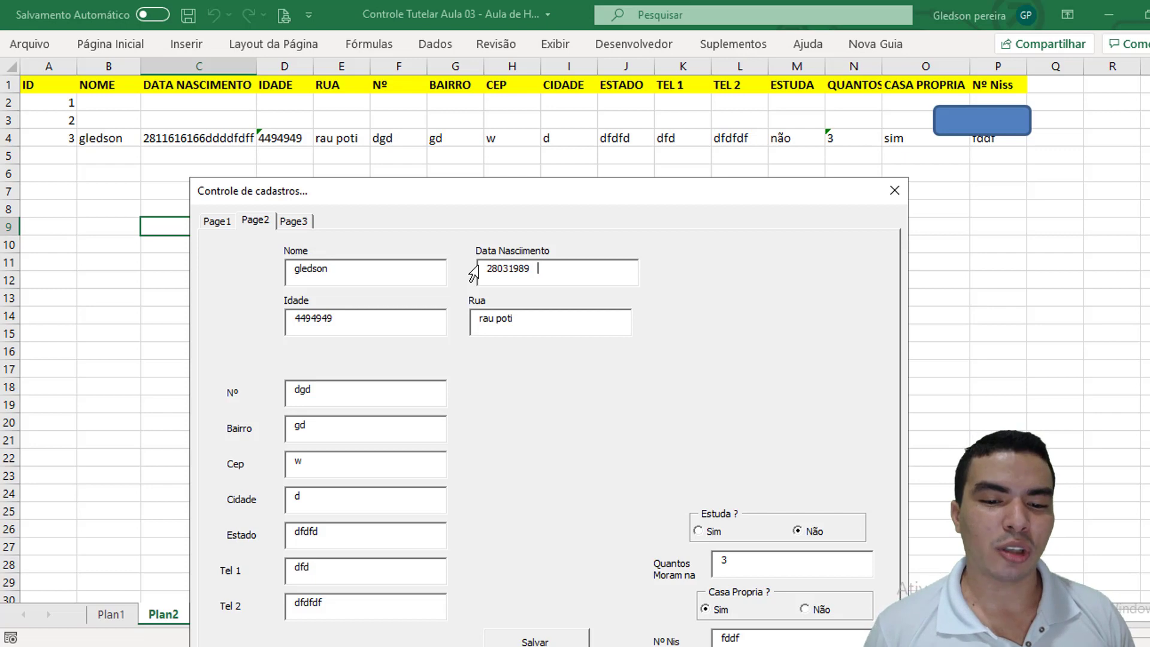
Close the registration form and open the Visual Basic editor from the Developer tab.
left_click(895, 190)
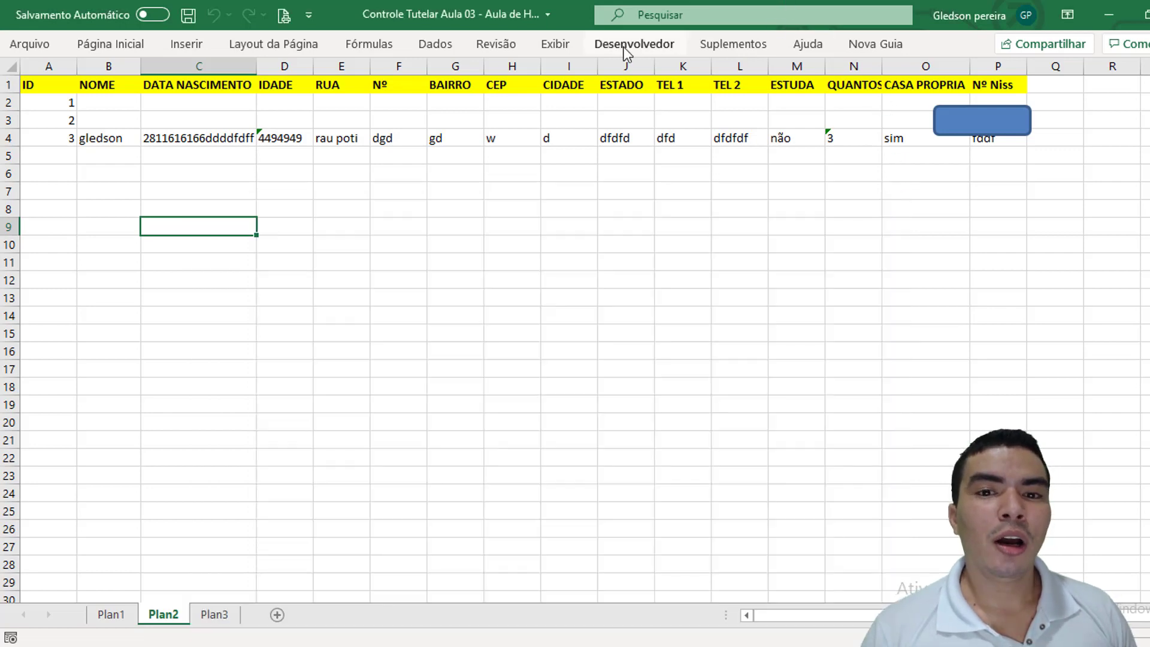
left_click(627, 45)
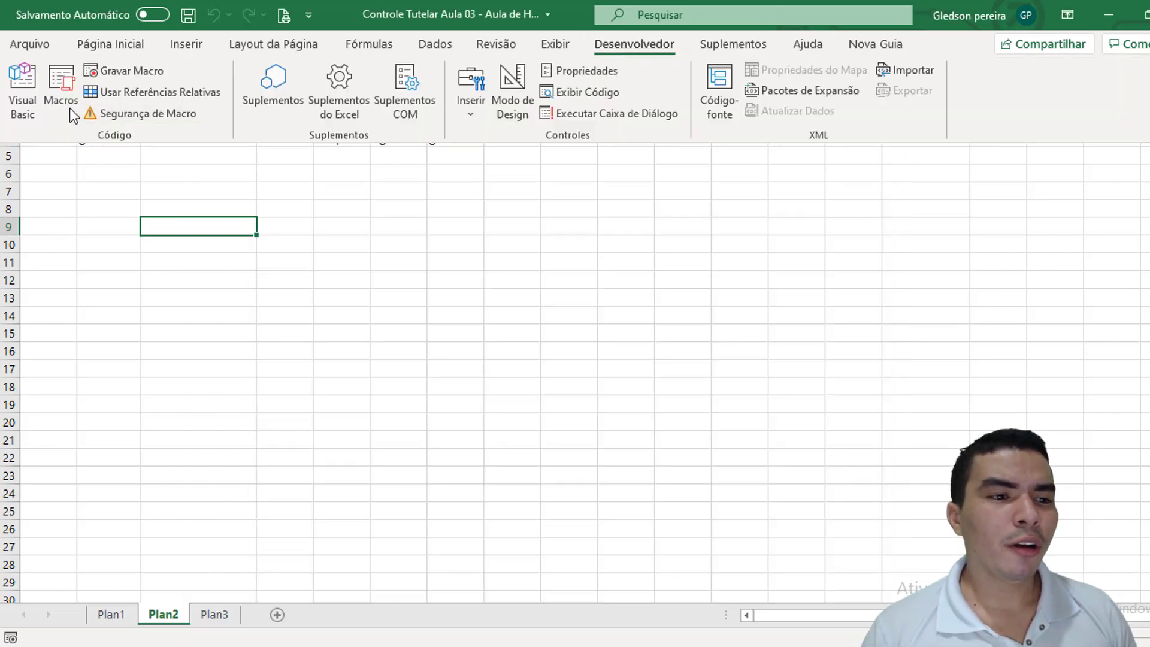
left_click(23, 99)
left_click_drag(473, 154, 477, 94)
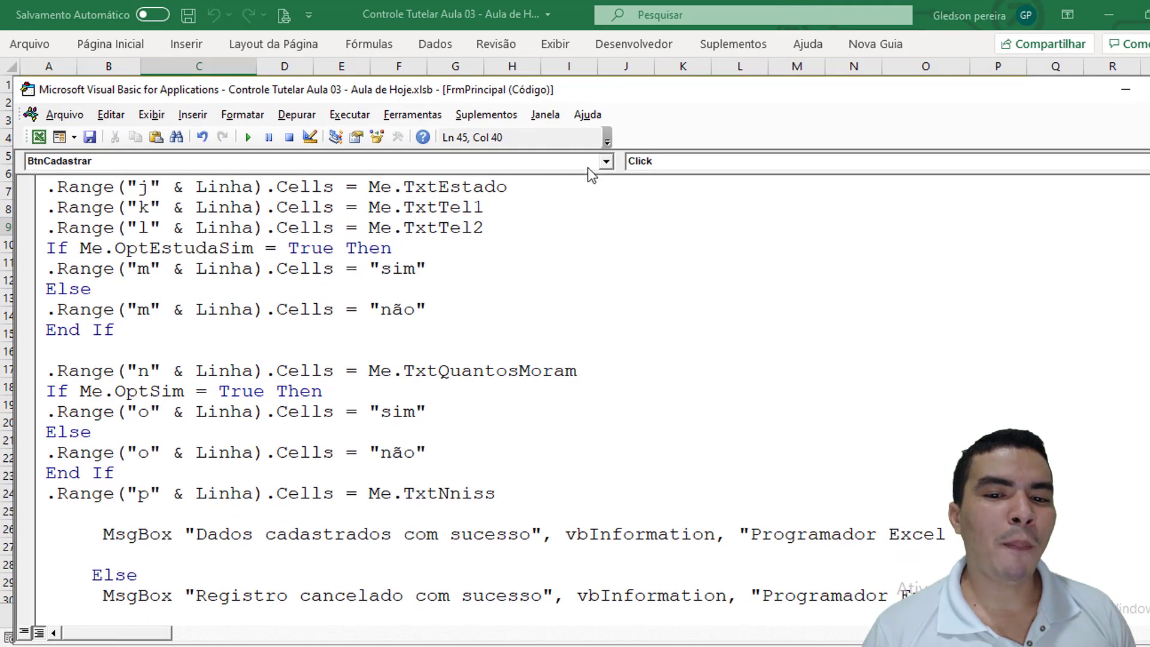
Pick TxtDataNascimento in the object list, creating its Change event procedure.
left_click(606, 160)
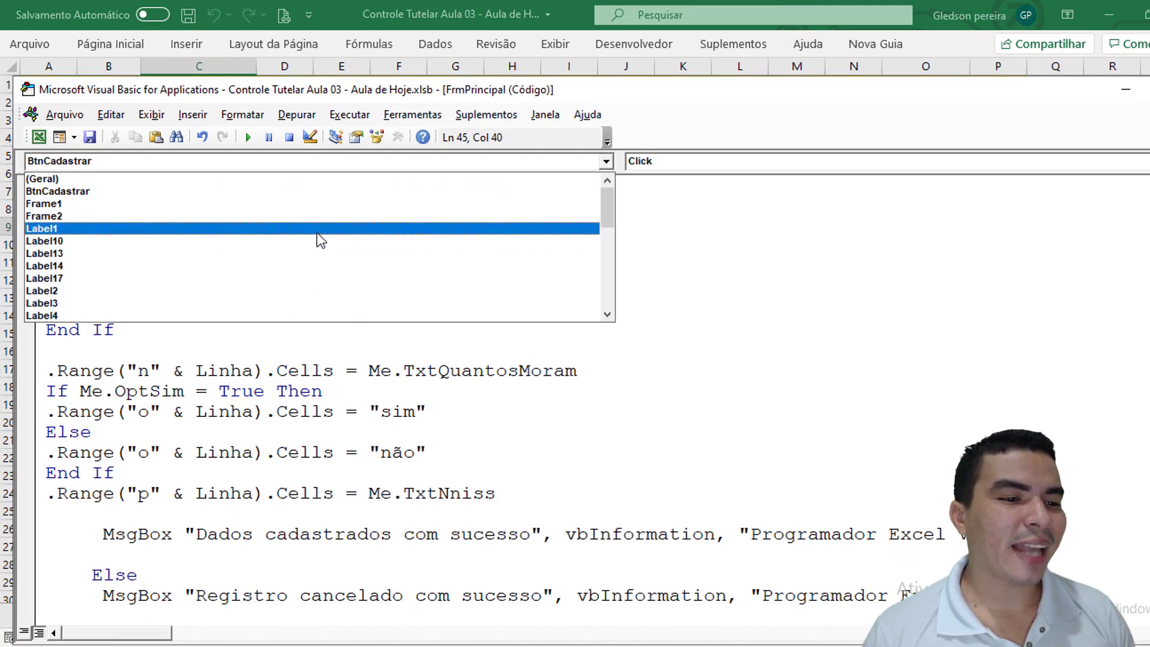
scroll(318, 233, "down", 3)
scroll(319, 243, "down", 4)
scroll(319, 246, "down", 3)
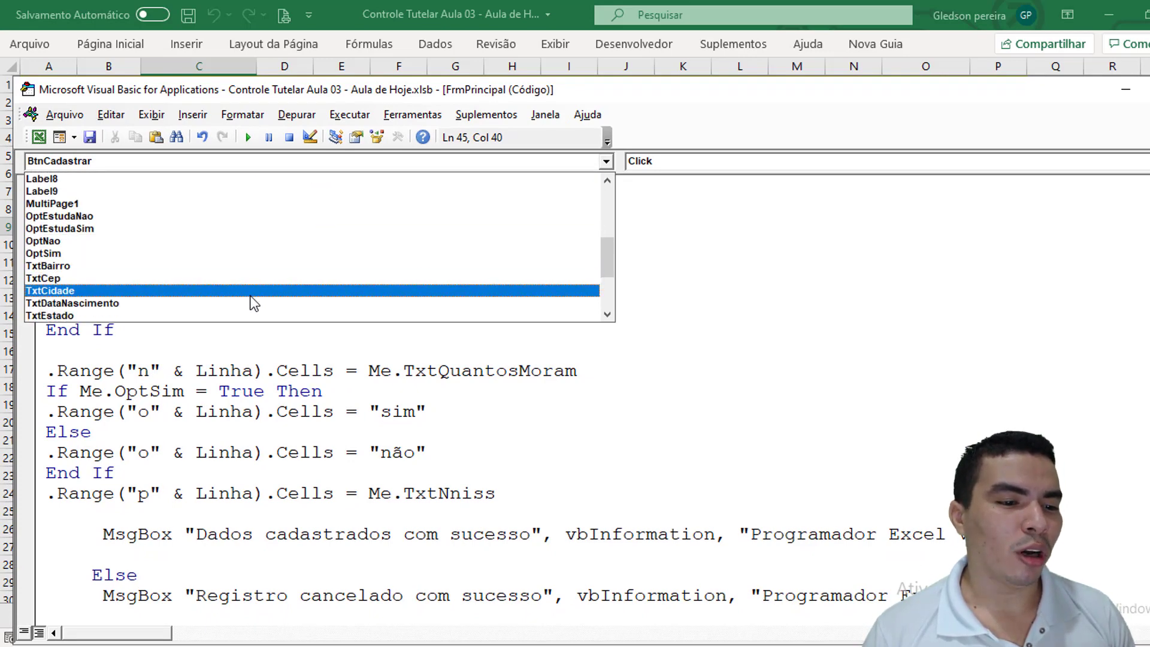
left_click(190, 303)
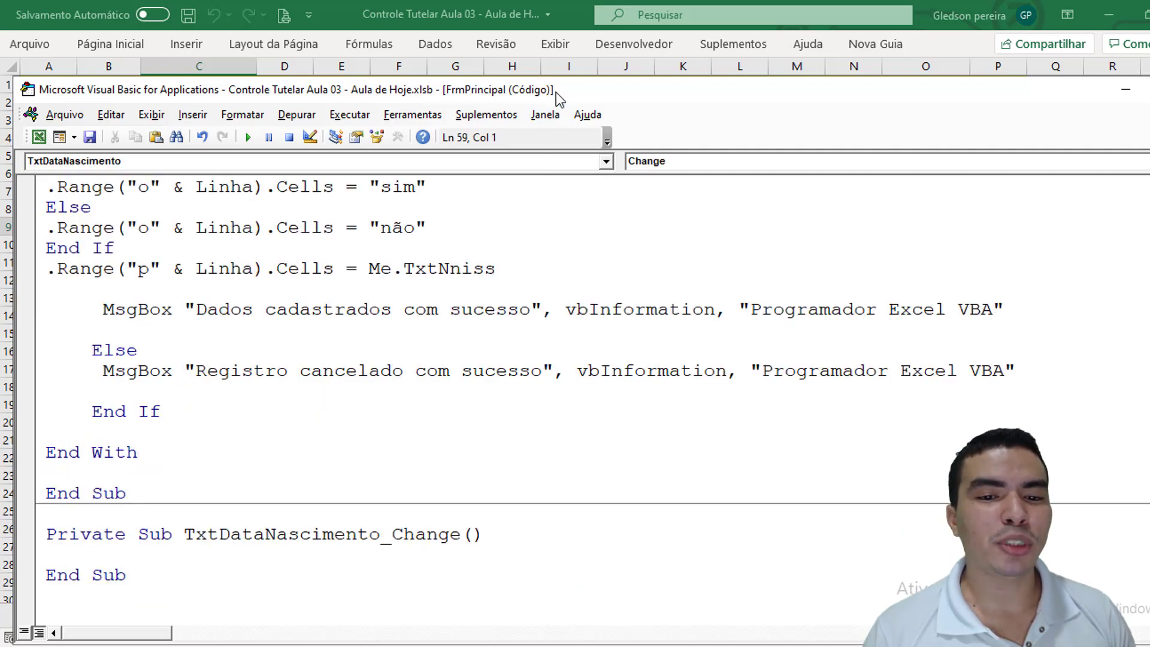
Choose KeyPress in the procedure list to add an empty TxtDataNascimento_KeyPress procedure.
left_click_drag(555, 90, 522, 37)
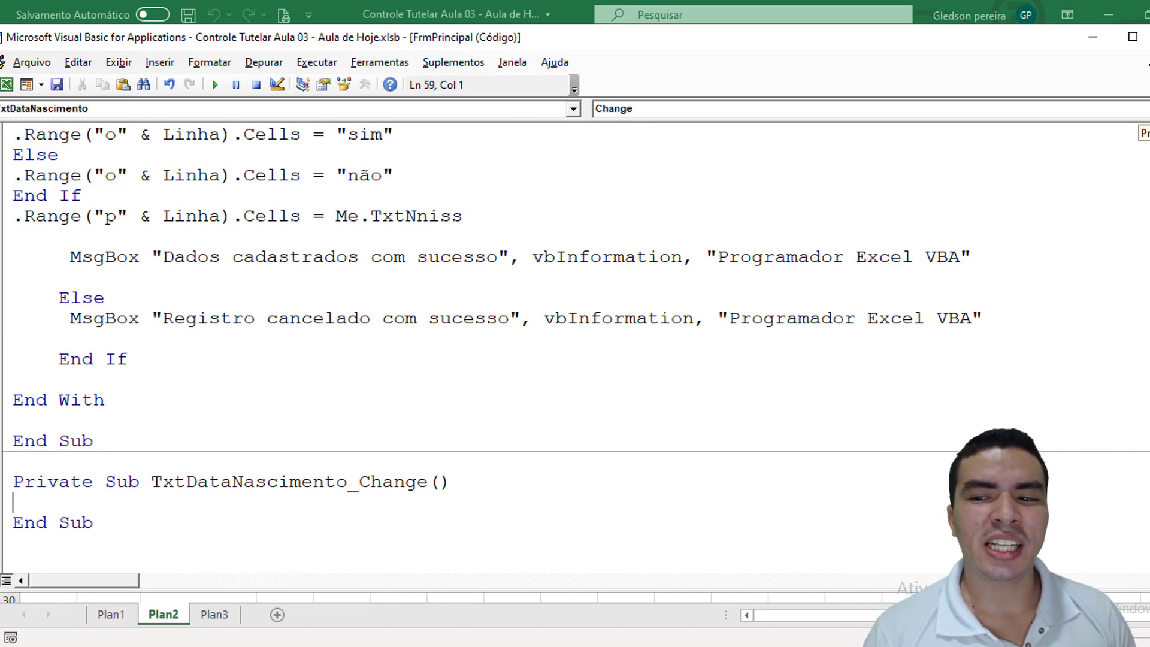
left_click(1145, 108)
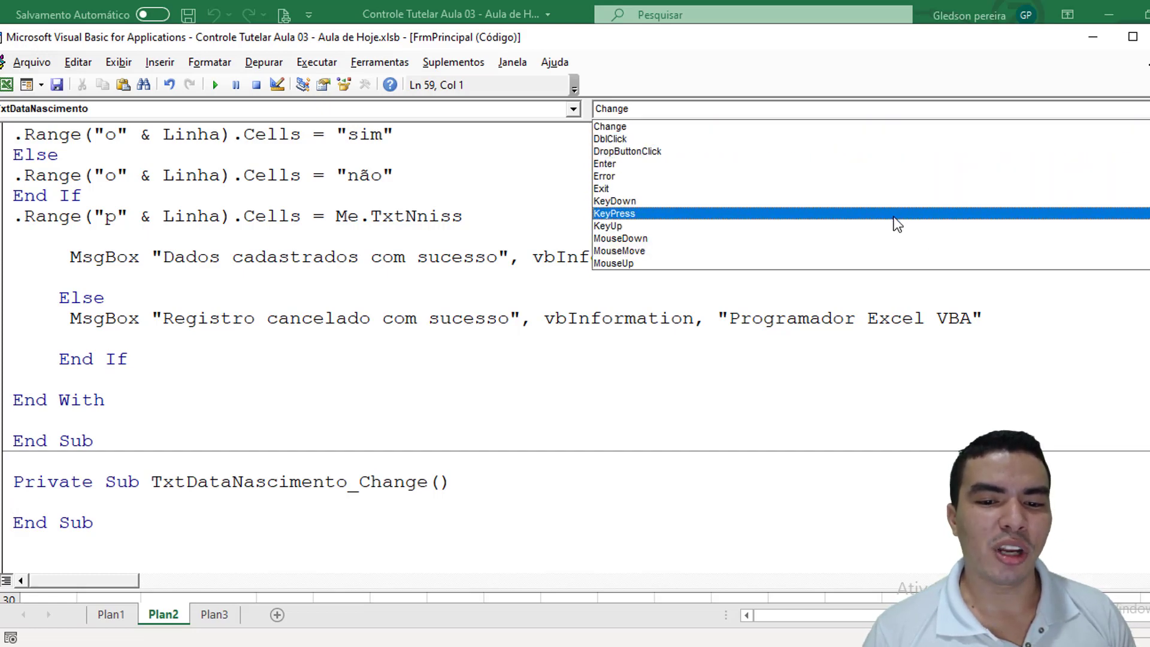
left_click(714, 210)
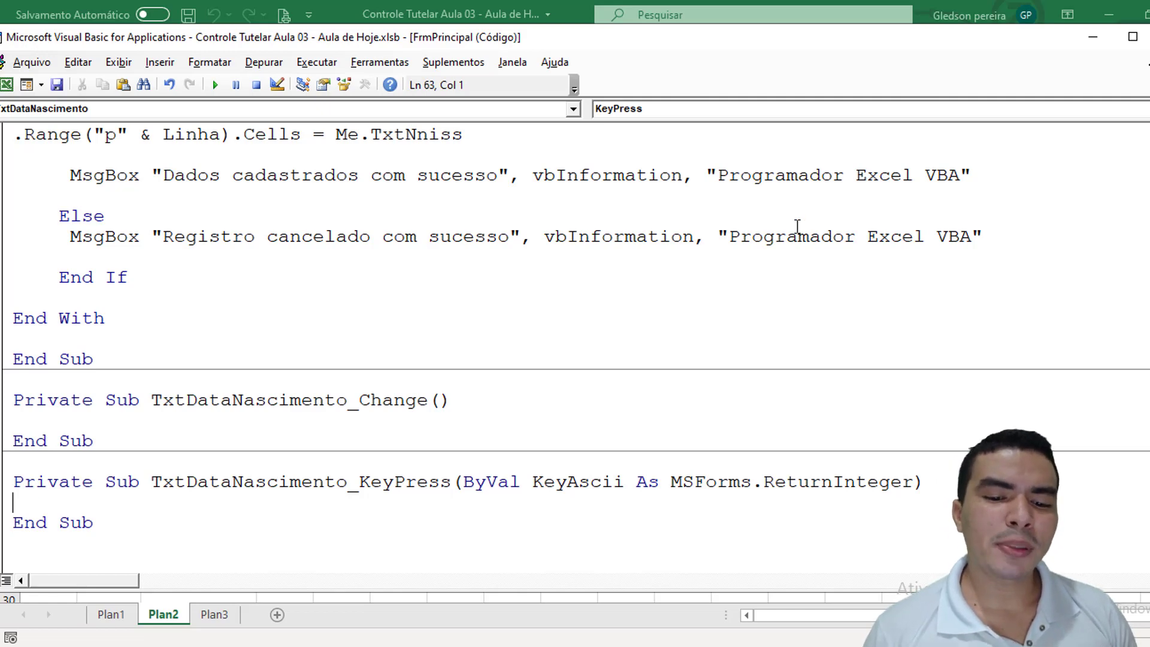
Add a Select Case KeyAscii block with a Case 48 To 57 branch.
left_click(535, 480)
left_click_drag(539, 477, 632, 473)
key("ctrl+c")
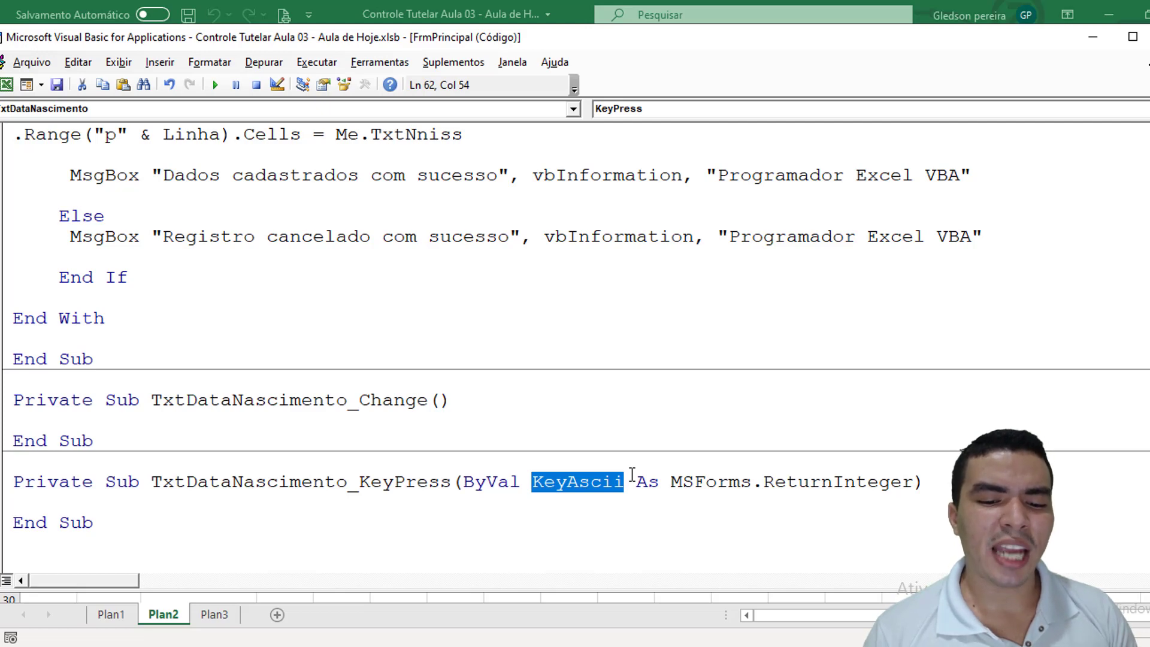
left_click(244, 506)
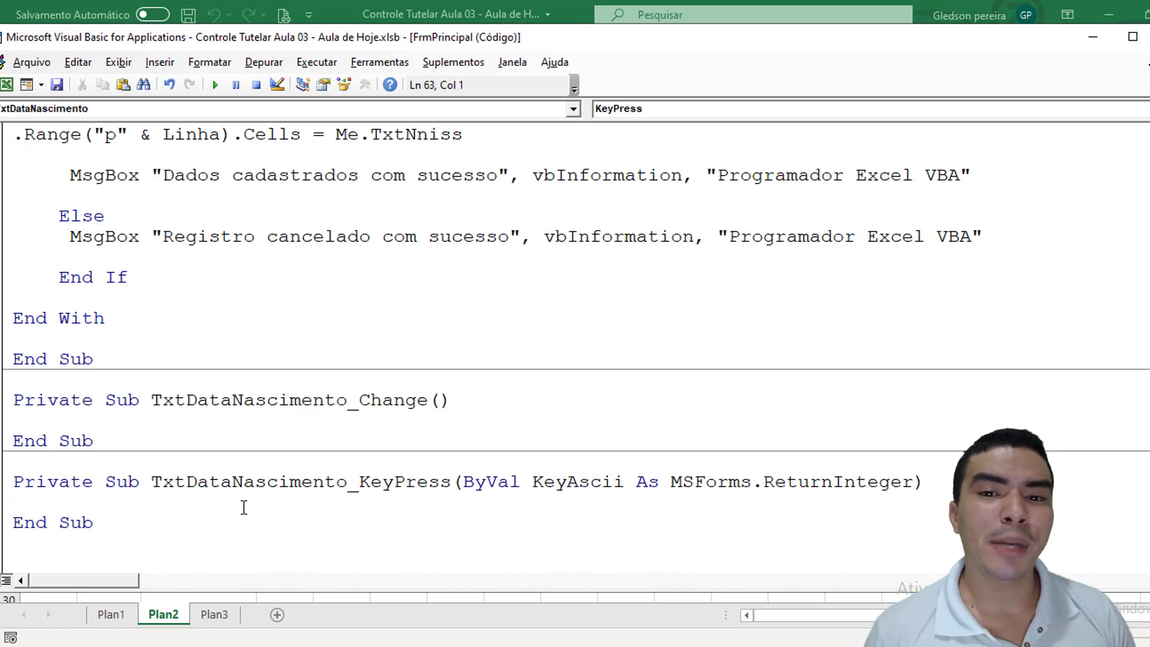
type("se")
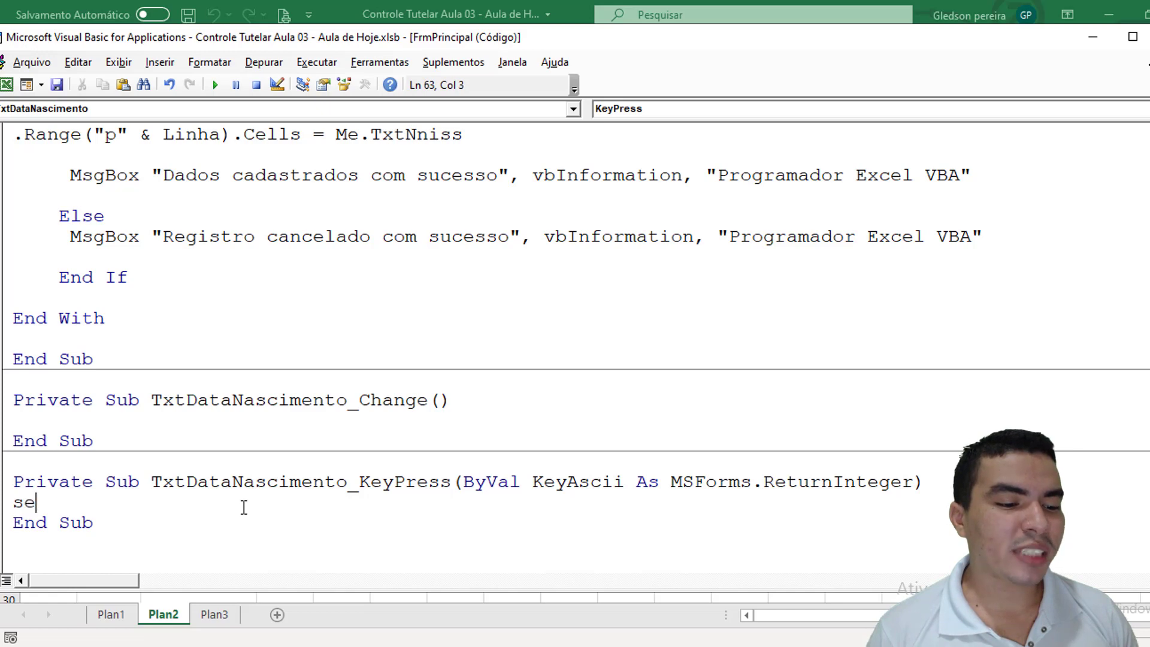
type("lect case")
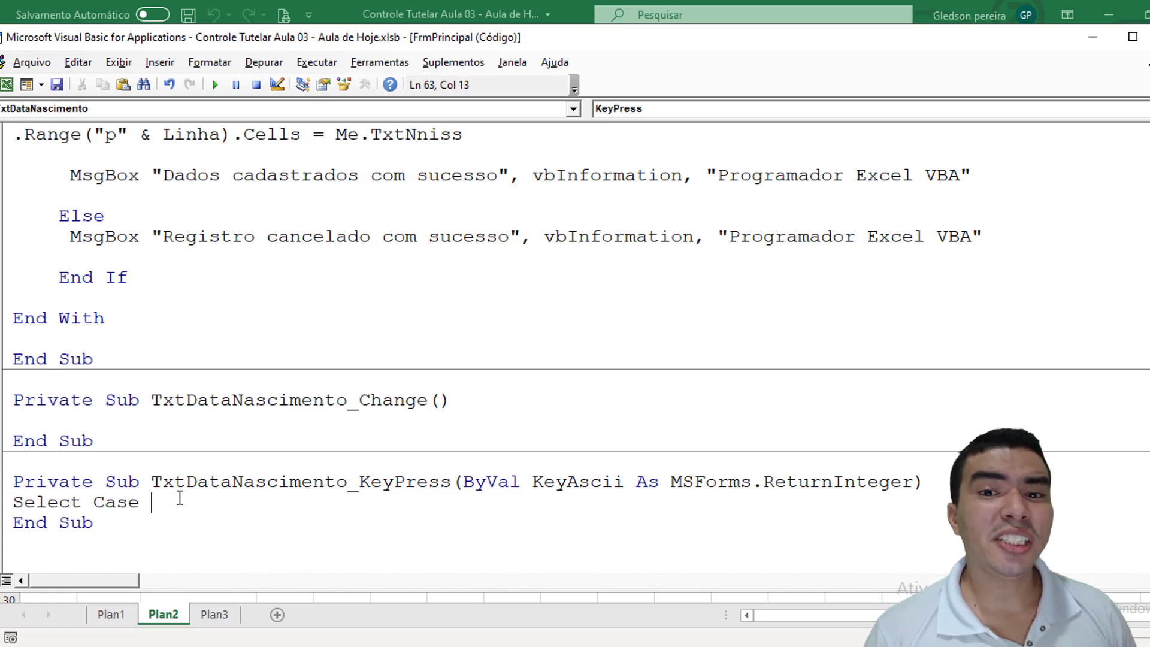
key("ctrl+v")
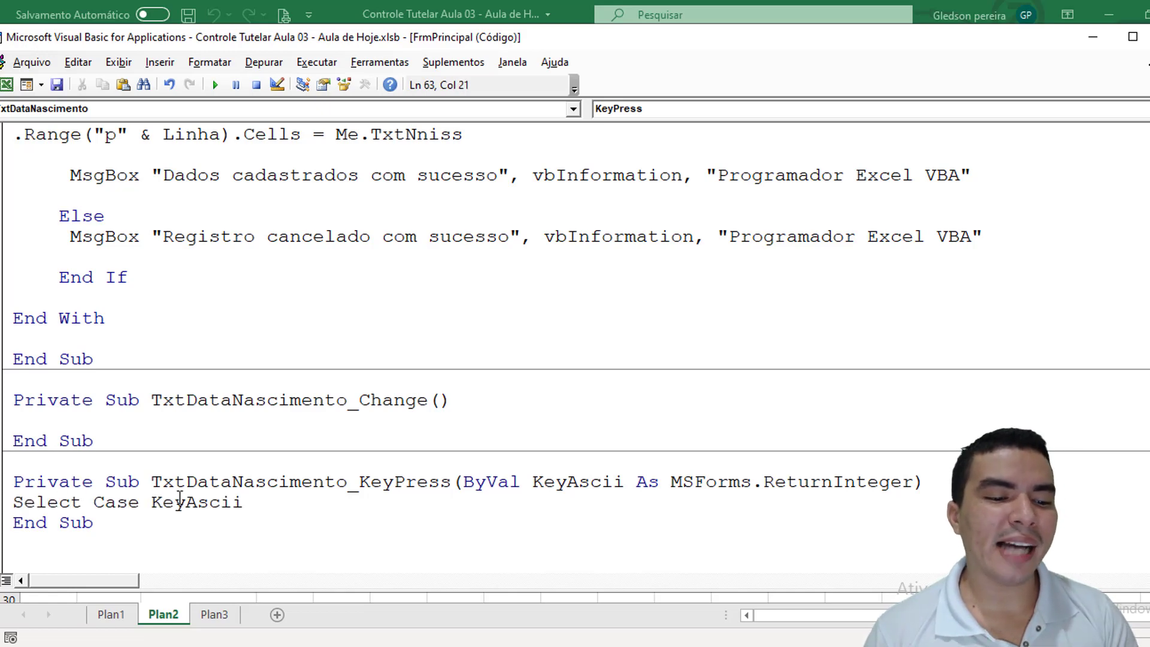
key("Return")
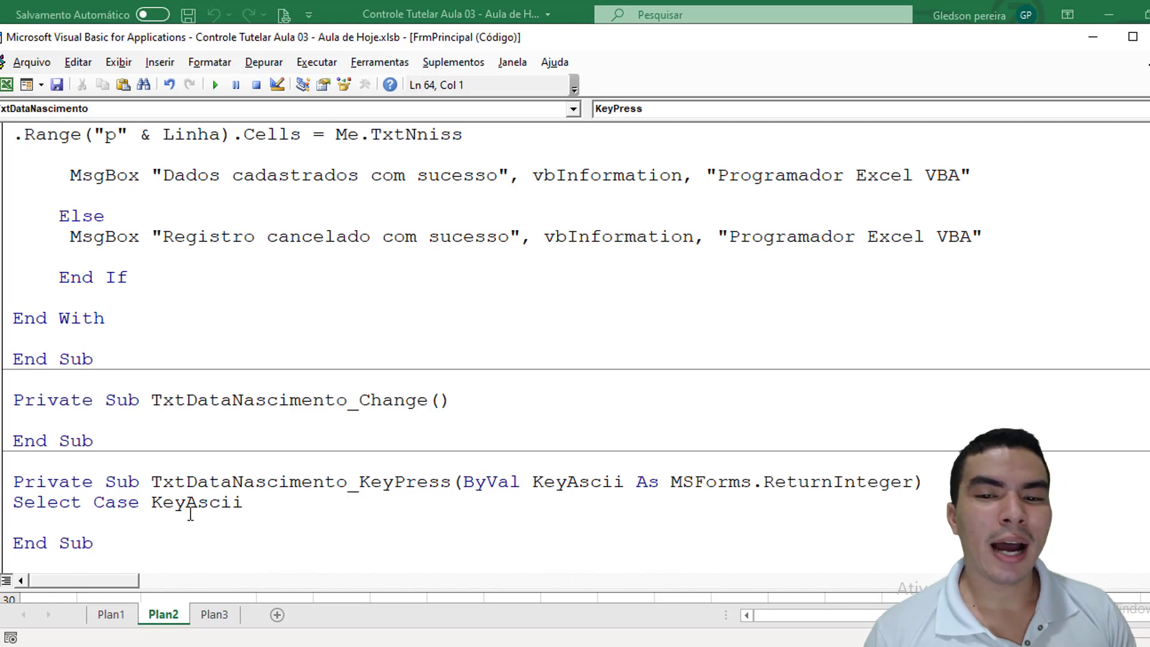
type("c")
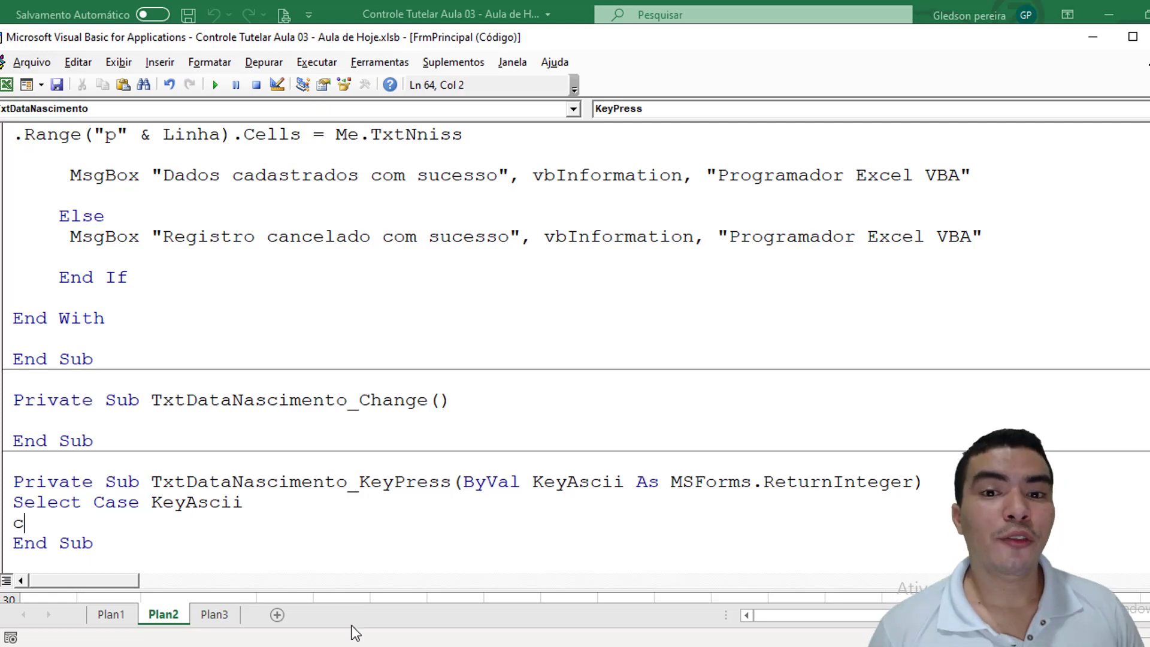
type("ase")
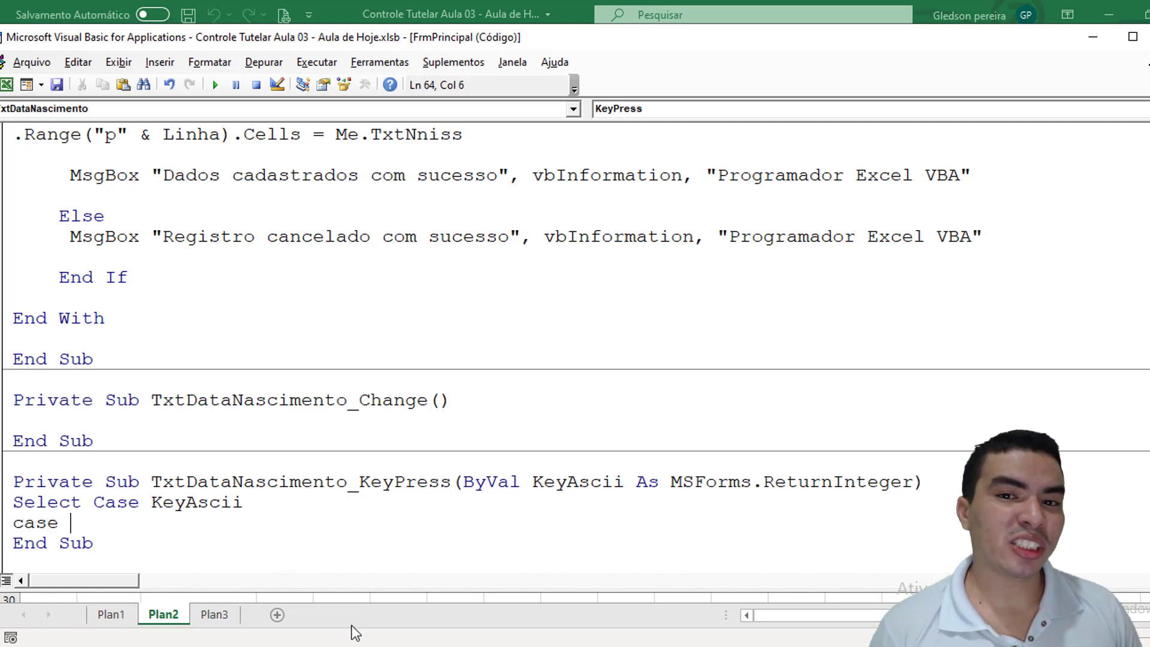
type(" 4")
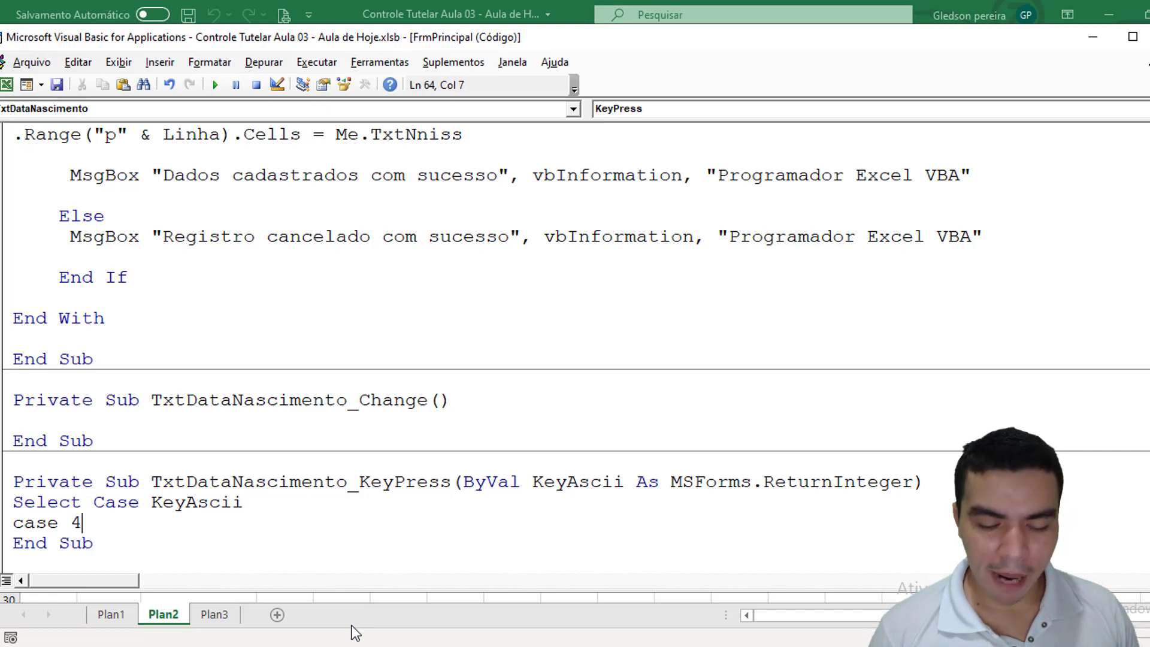
type("8")
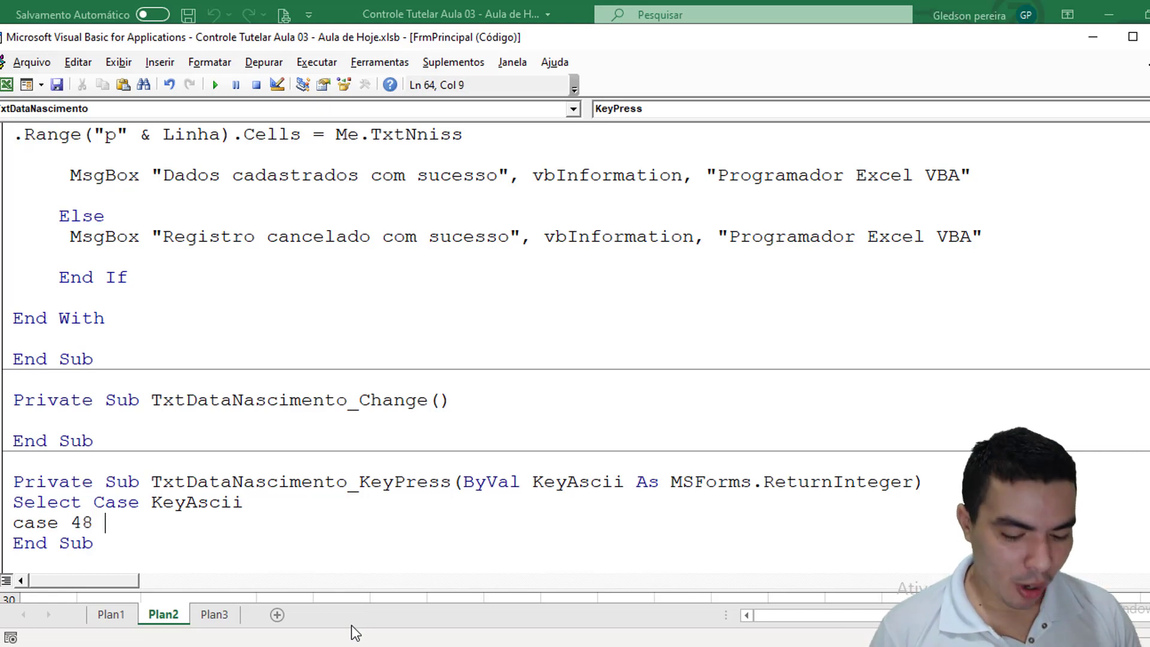
type(" to 57")
key("Return")
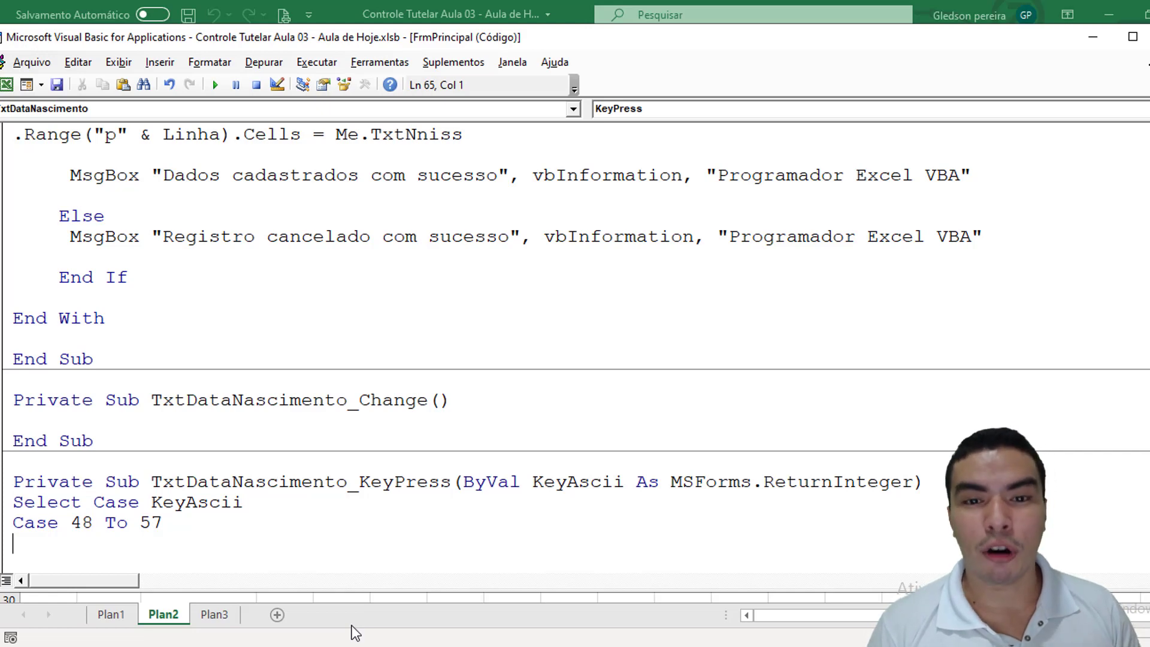
Add 'If Me.TxtDataNascimento.SelStart = 2 Then Me.TxtDataNascimento.SelText = "/"' under the Case line.
type("if ")
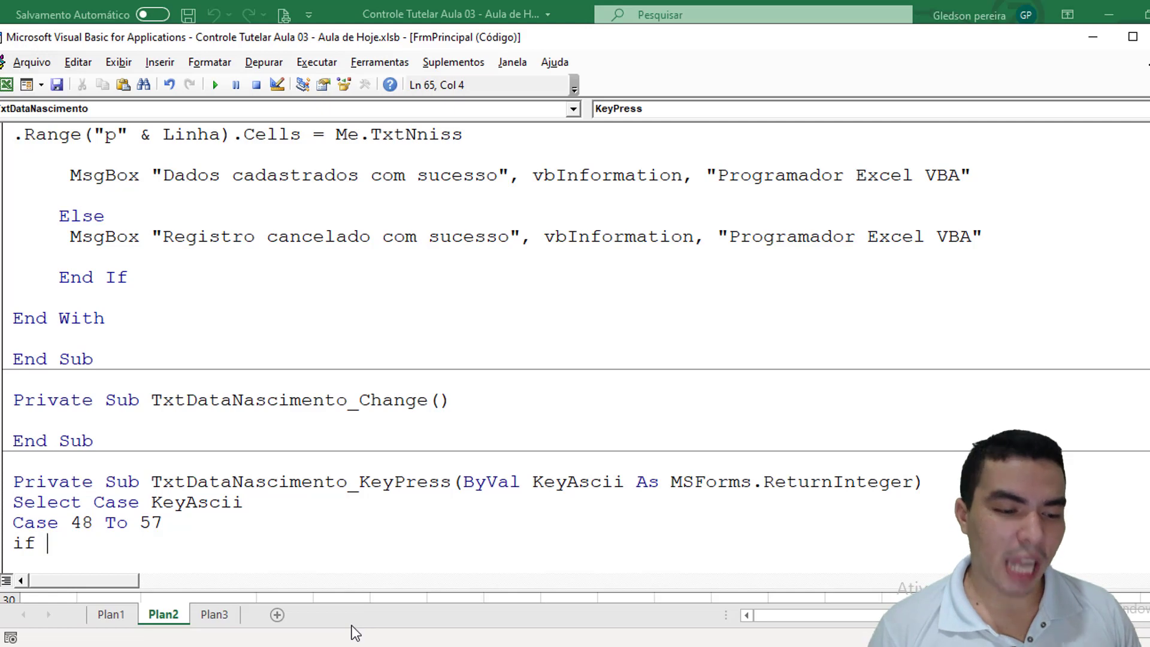
type("m")
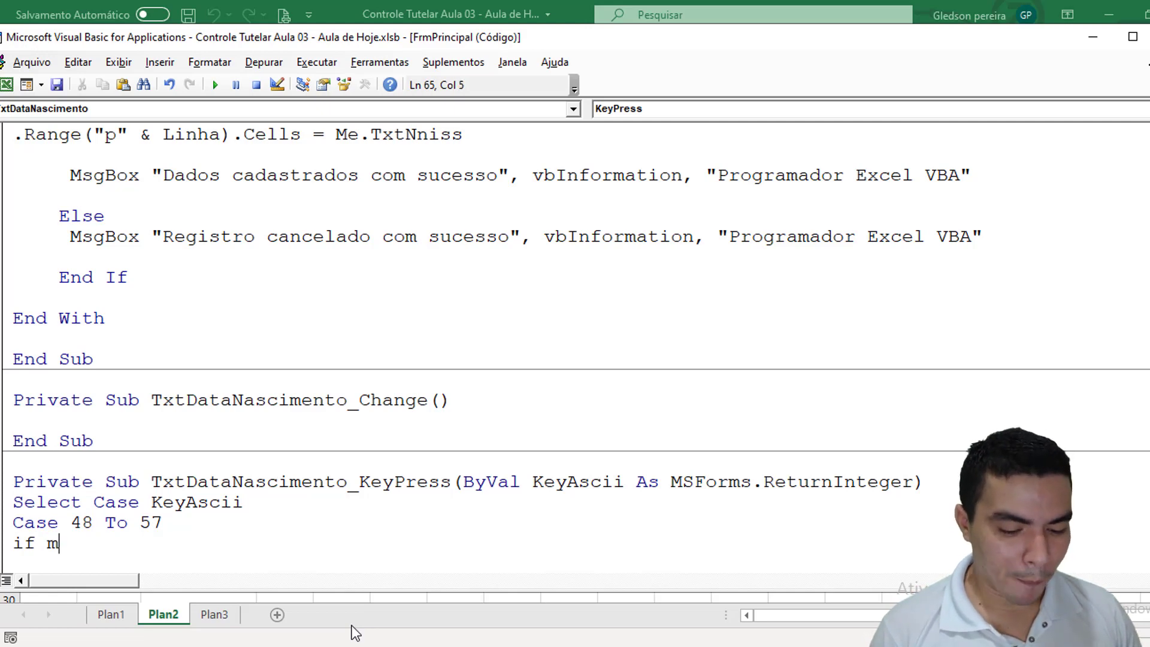
type("e.txt")
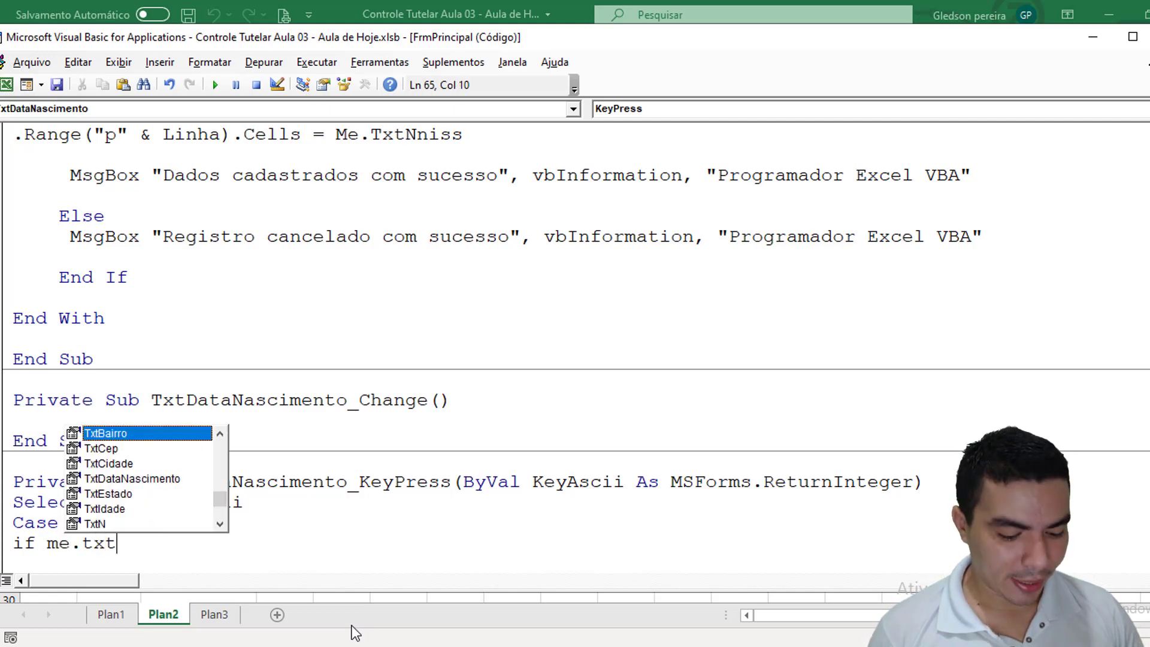
type("d")
key("Tab")
type(".")
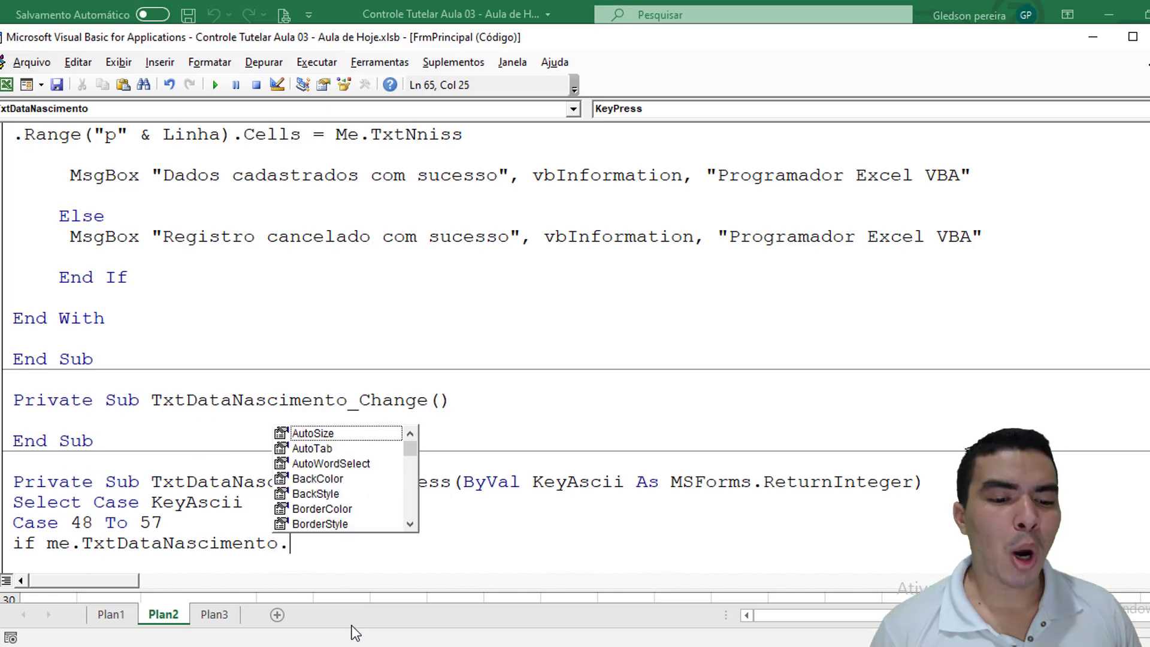
type("sels")
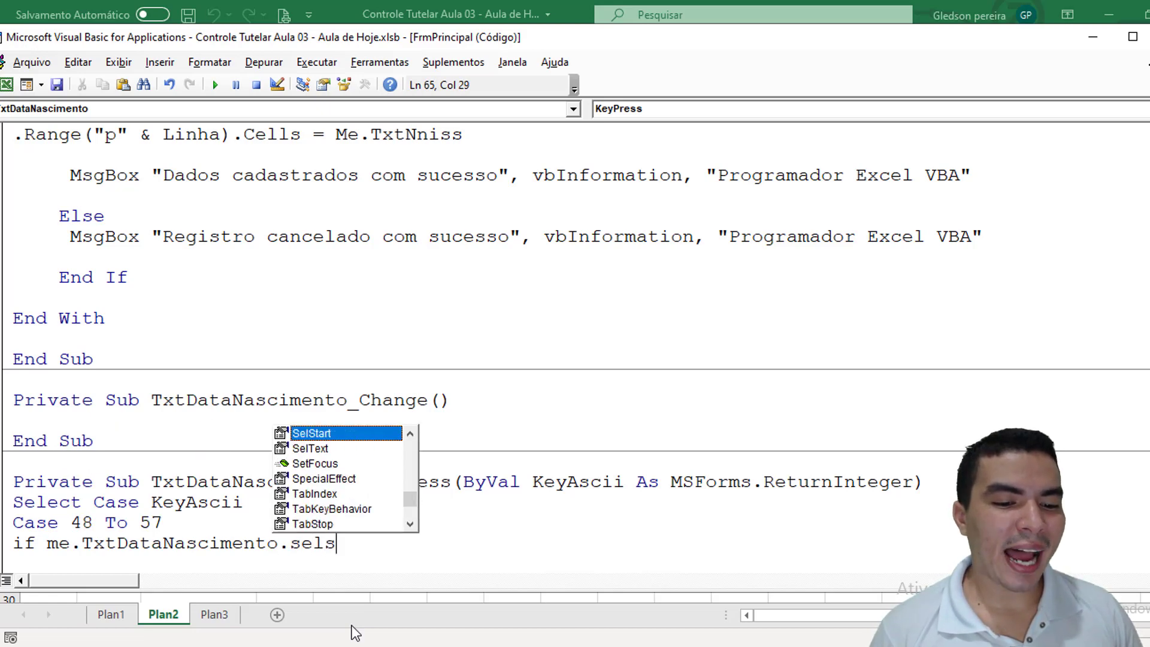
key("Tab")
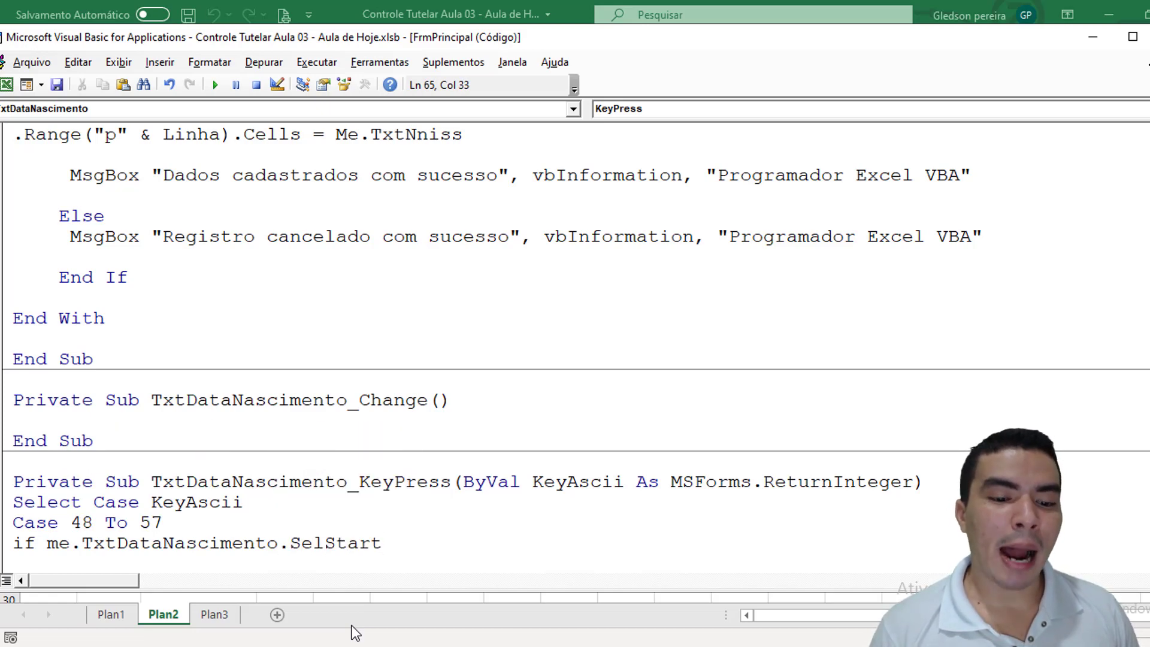
type(" =")
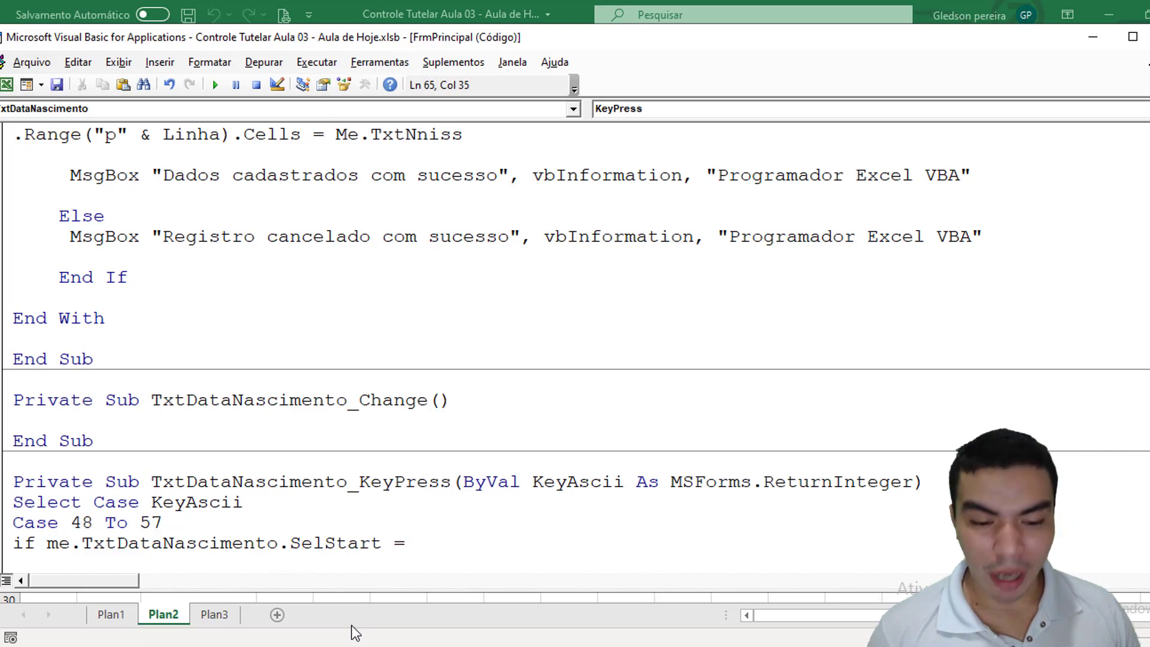
type("2 then")
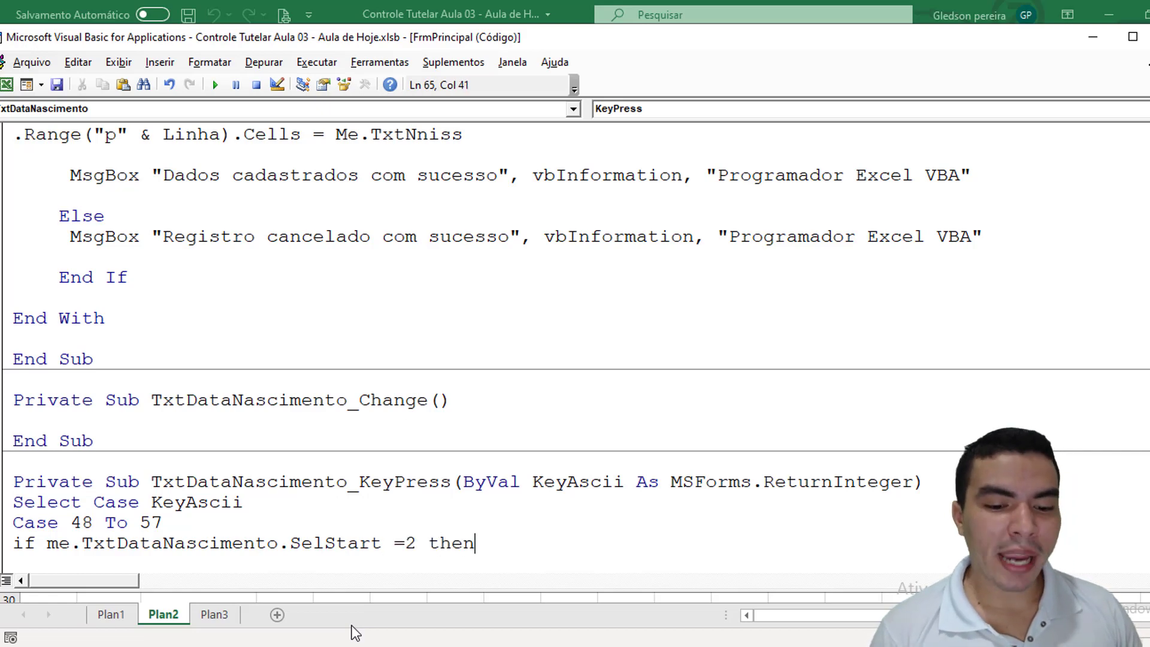
type(" me.")
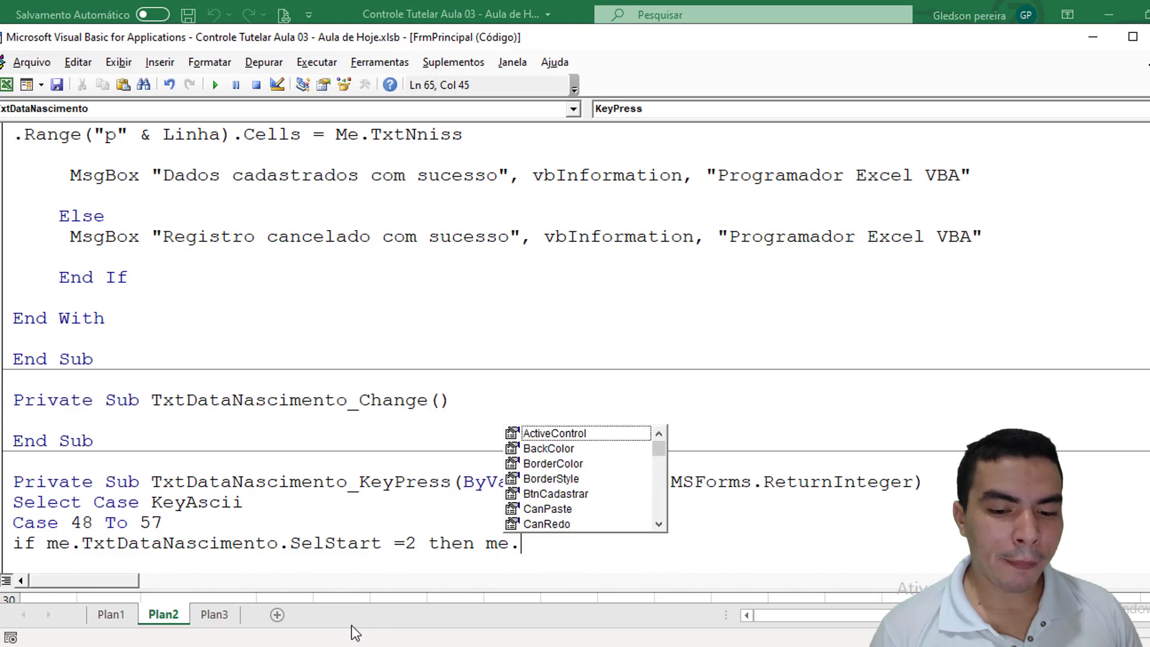
type("txtda")
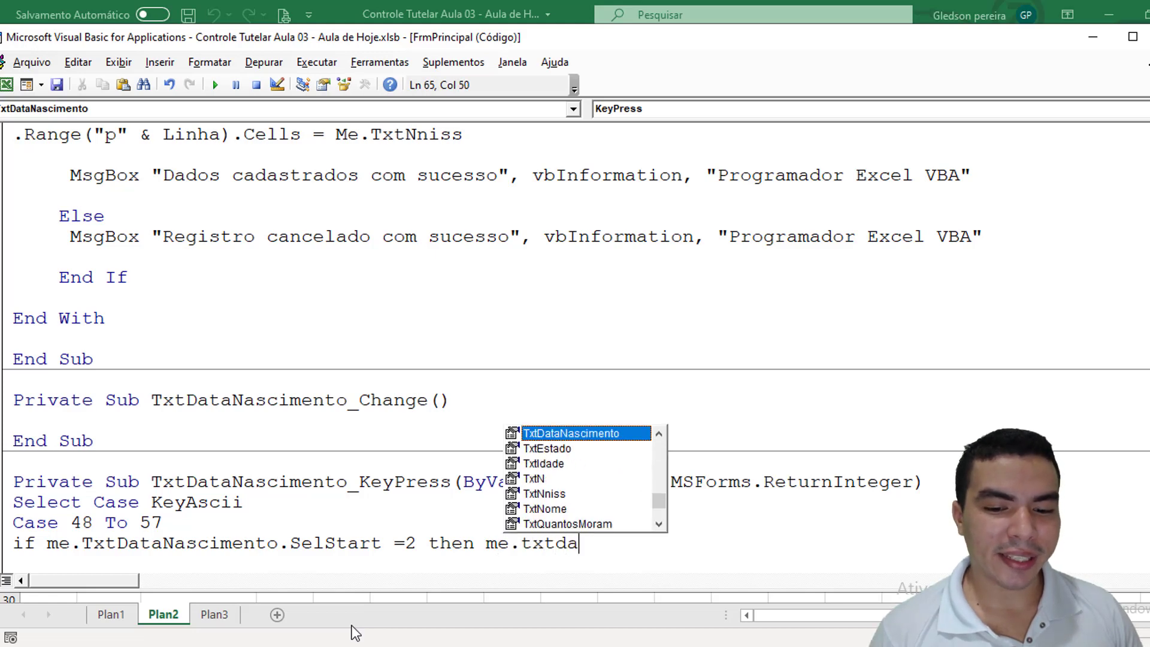
key("Tab")
type(".sel")
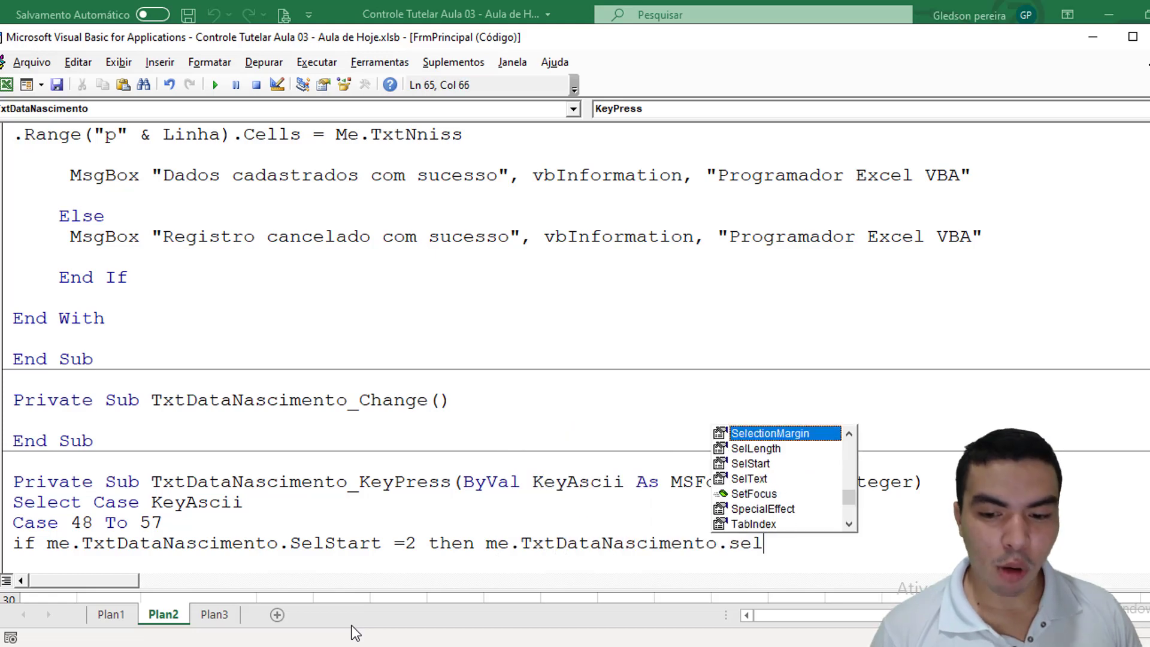
key("Down")
key("Down")
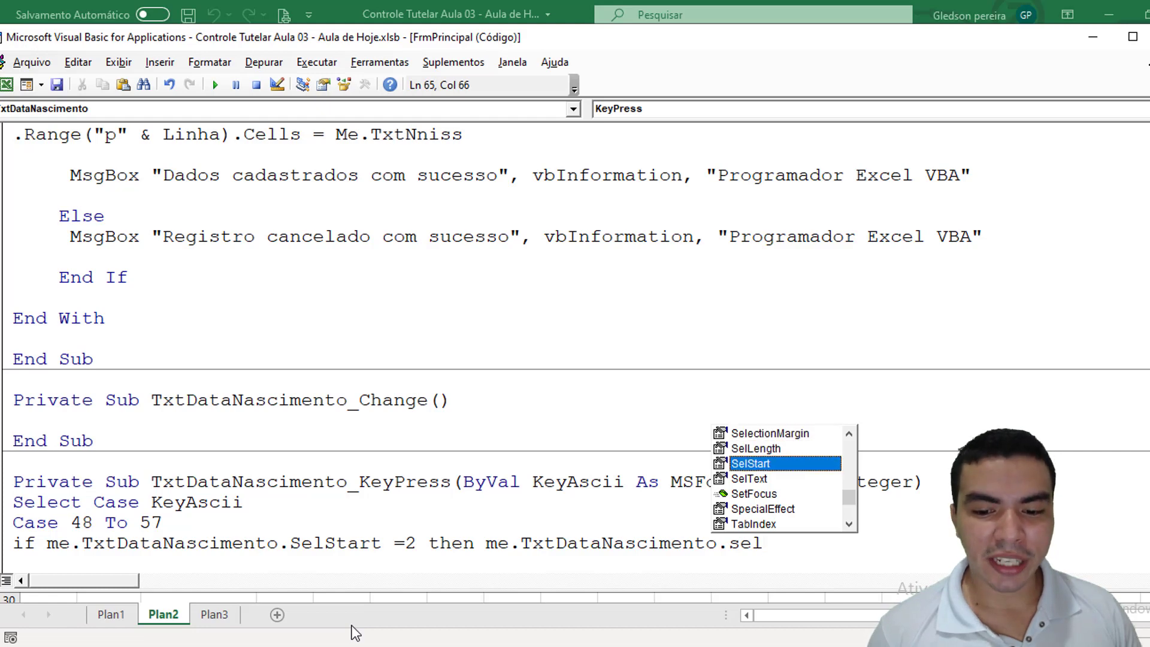
key("Down")
key("Tab")
type("=\"")
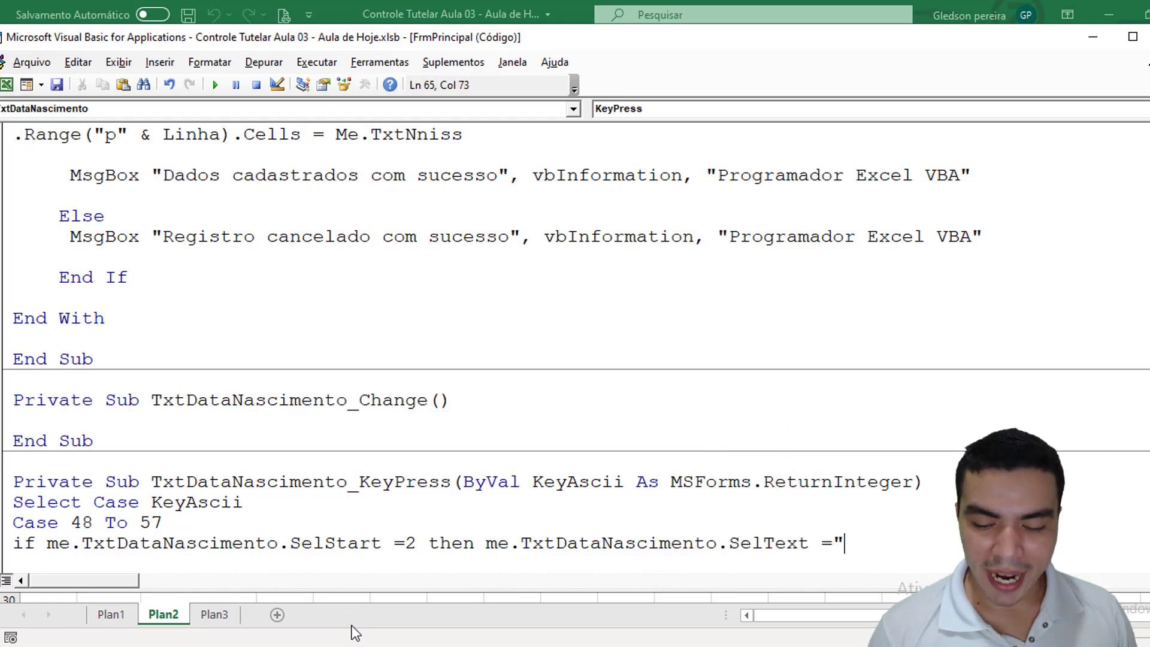
type("/\"")
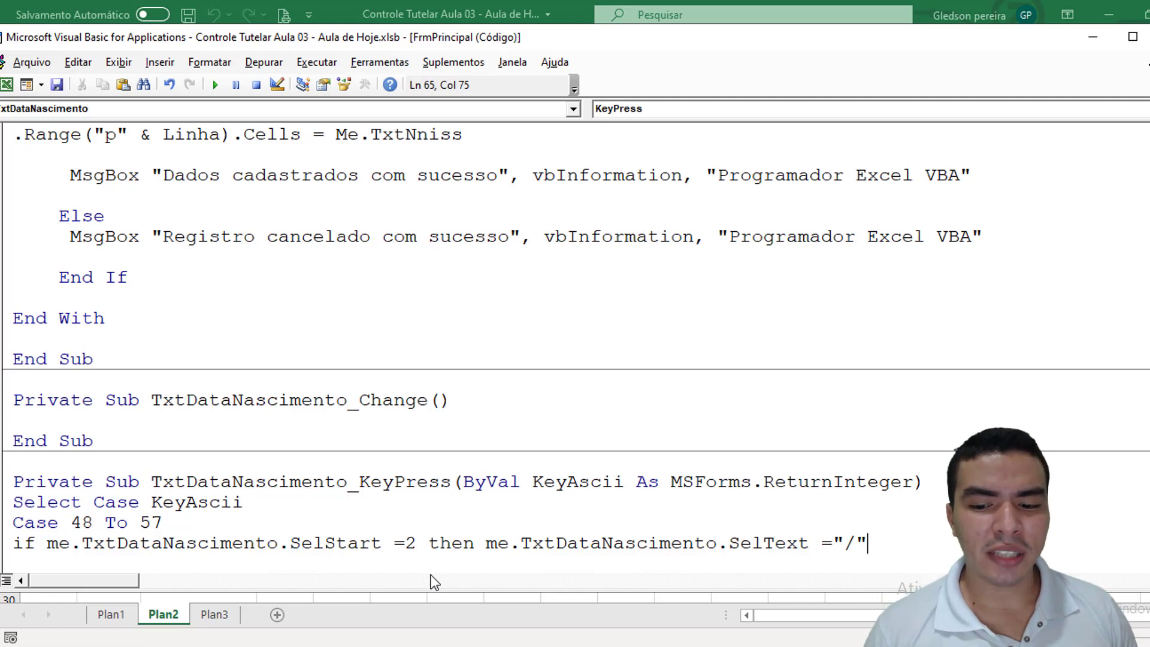
mouse_move(868, 542)
left_mouse_down()
mouse_move(533, 557)
mouse_move(12, 503)
left_mouse_up()
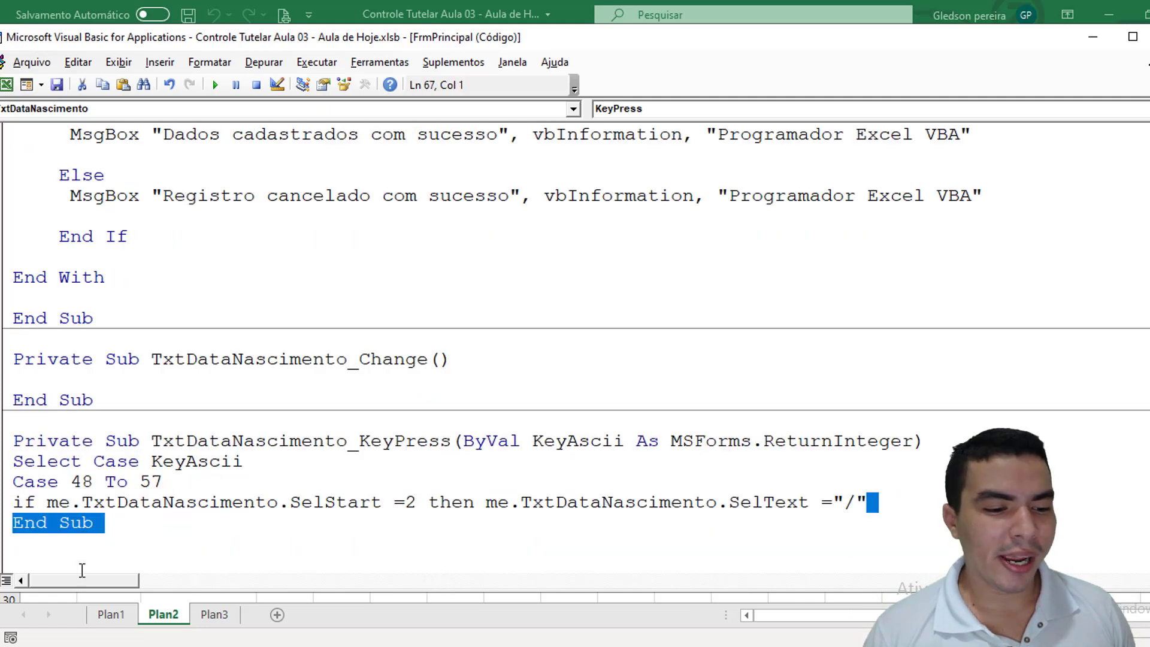
Paste a copy of the If line below it and change SelStart = 2 to 5.
left_click(882, 501)
key("Return")
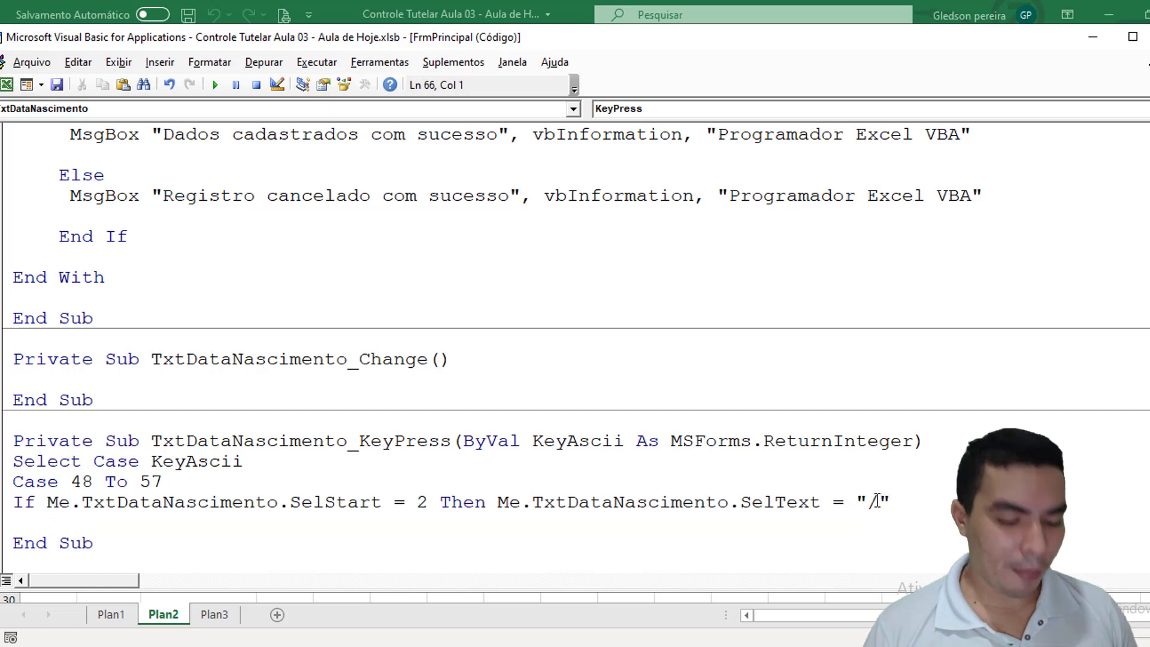
type("if me.TxtDataNascimento.SelStart =2 then me.TxtDataNascimento.SelText =\"/\"")
left_click_drag(404, 523, 417, 525)
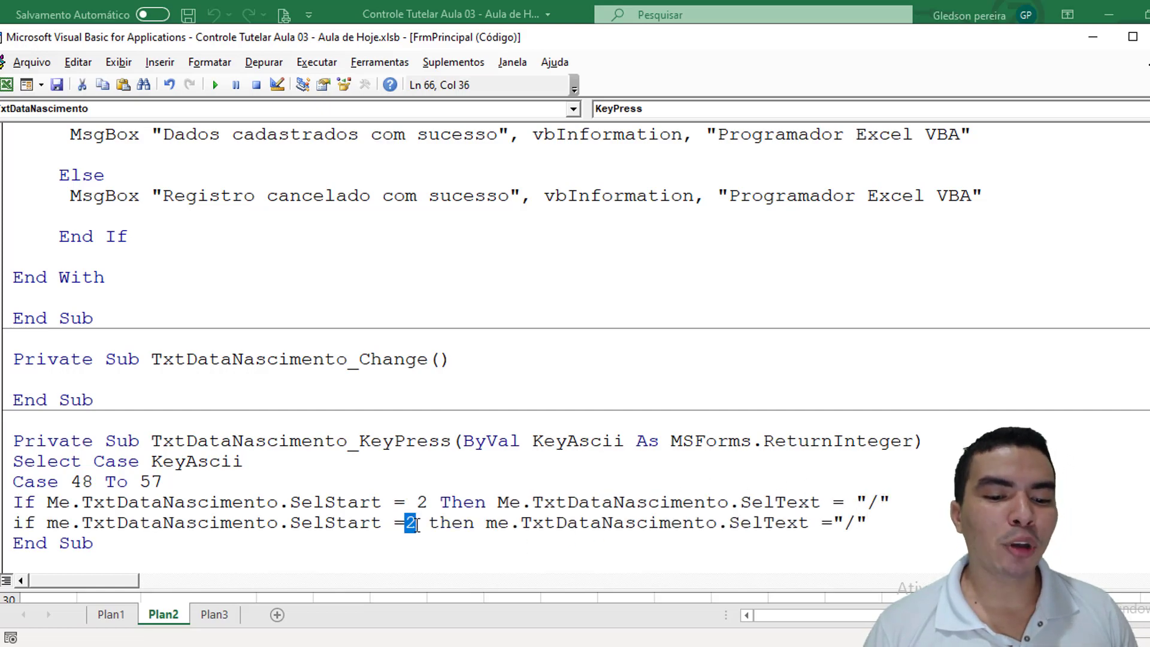
type("5")
left_click(413, 473)
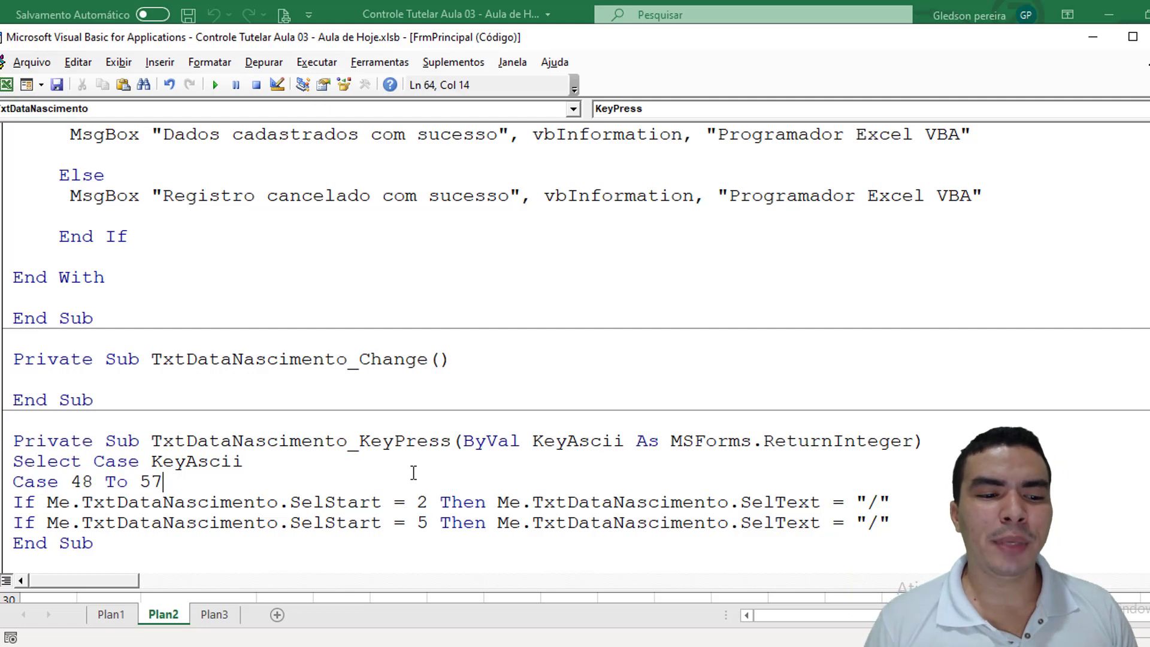
left_click(914, 527)
key("Return")
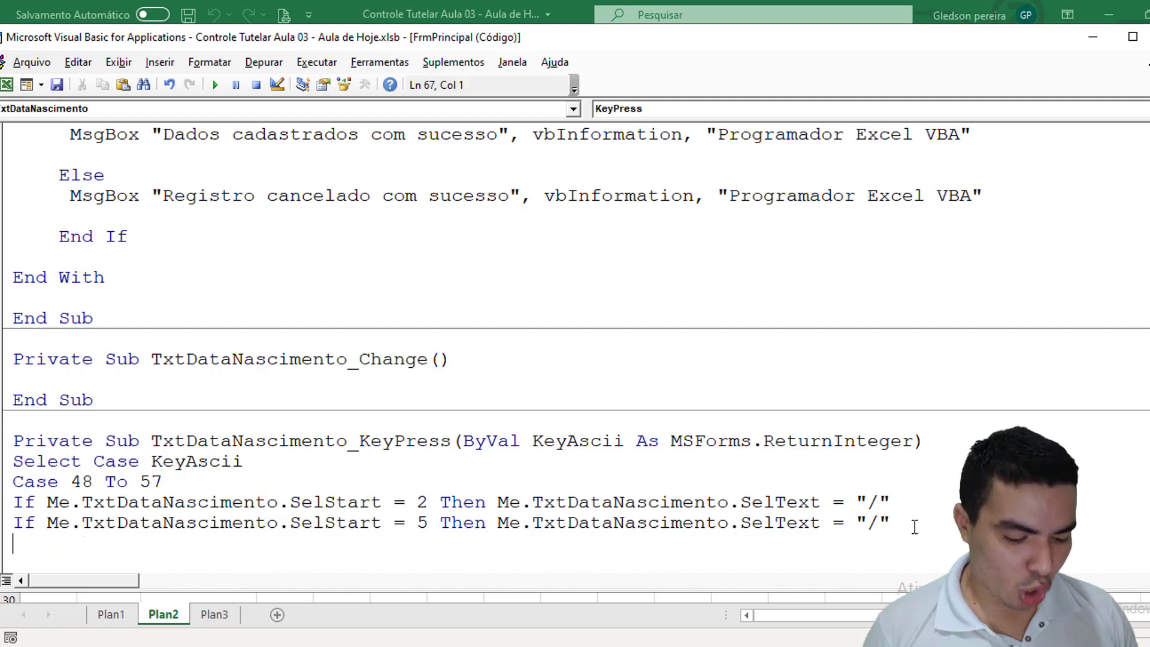
Type a 'Case KeyAscii = 0' line below the SelStart checks.
type("cea")
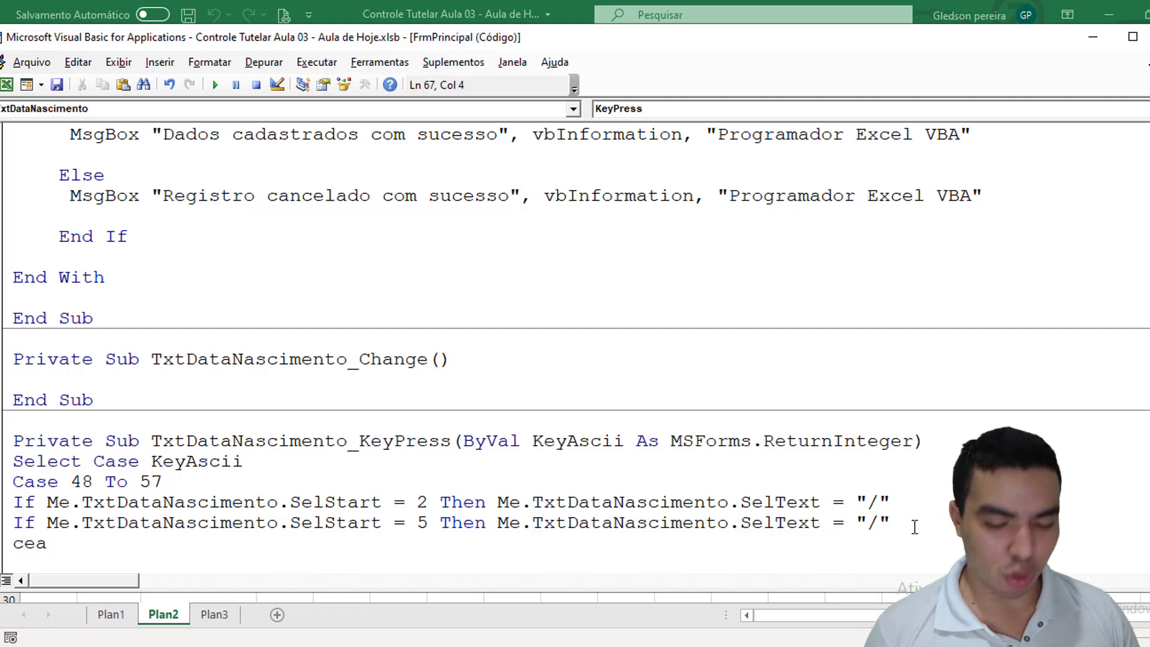
key("BackSpace")
key("BackSpace")
type("ase")
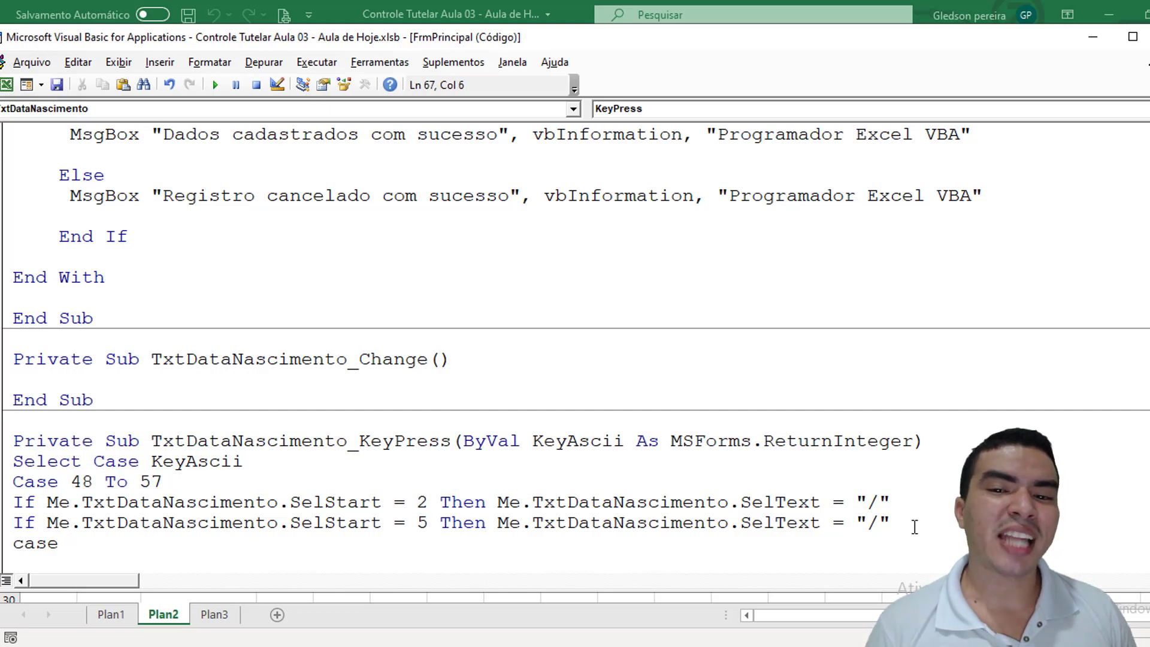
type(" a")
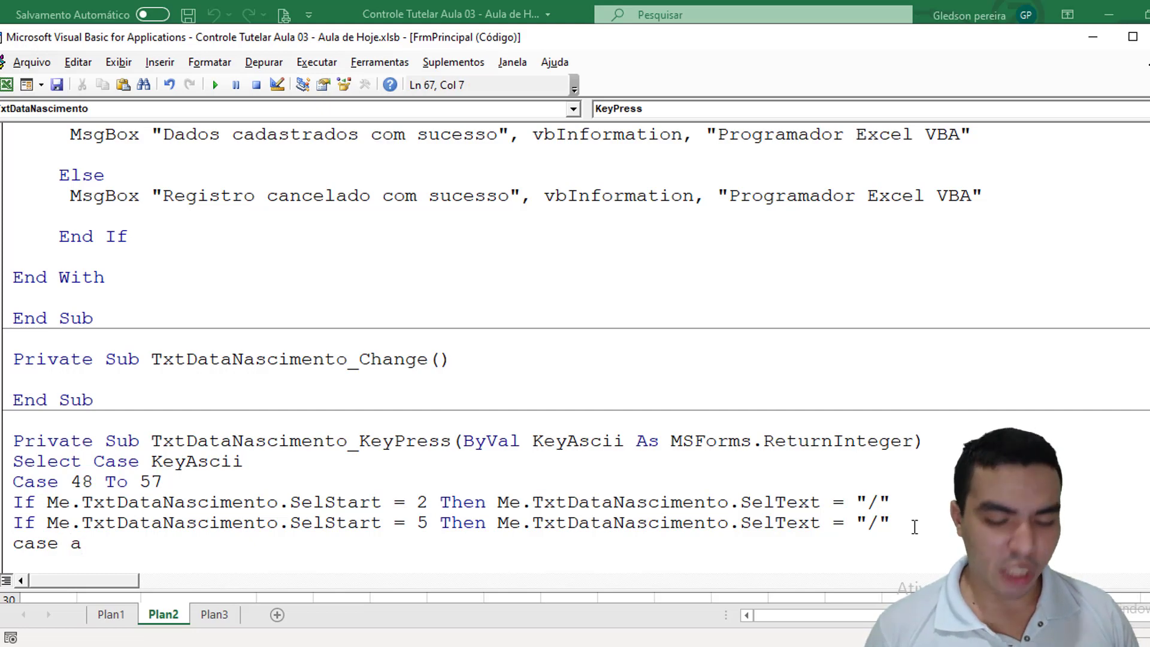
key("BackSpace")
type("ke")
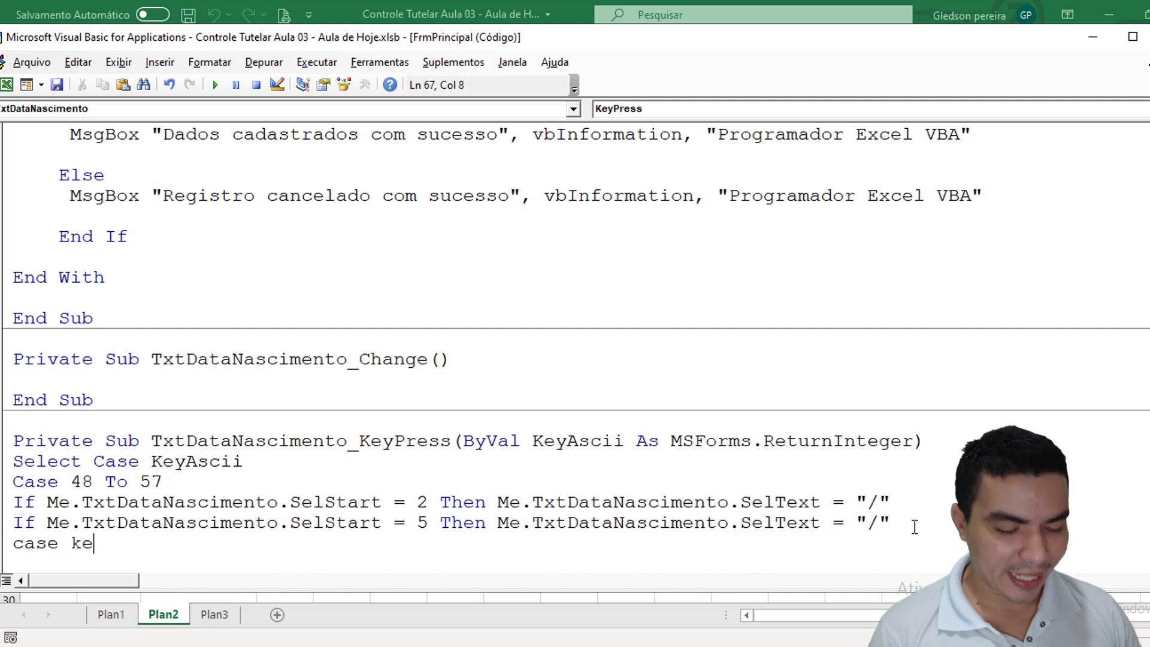
type("yascci ")
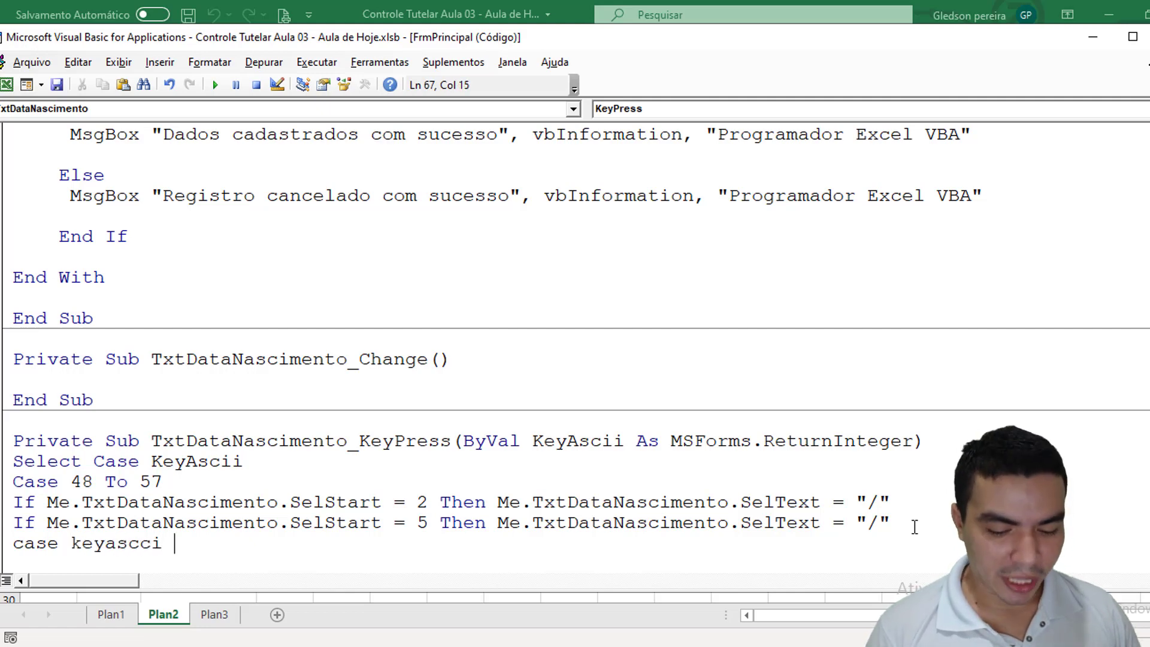
type("= 0")
key("Return")
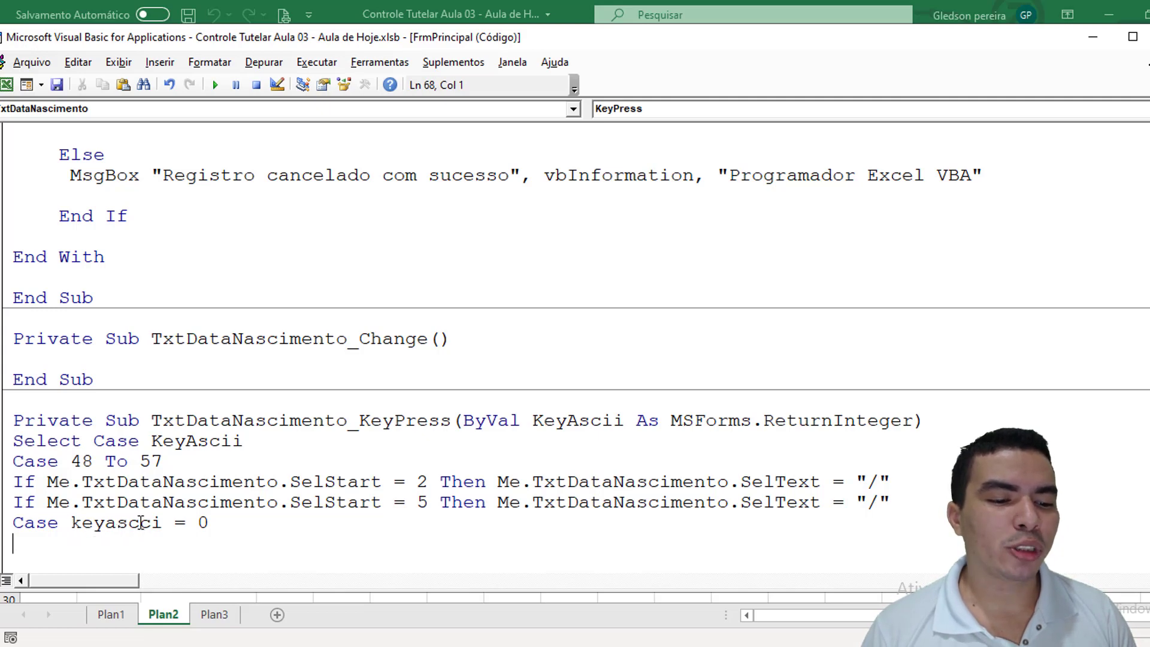
Fix the 'keyascci' typo to KeyAscii and close the block with End Select.
left_click_drag(140, 523, 154, 526)
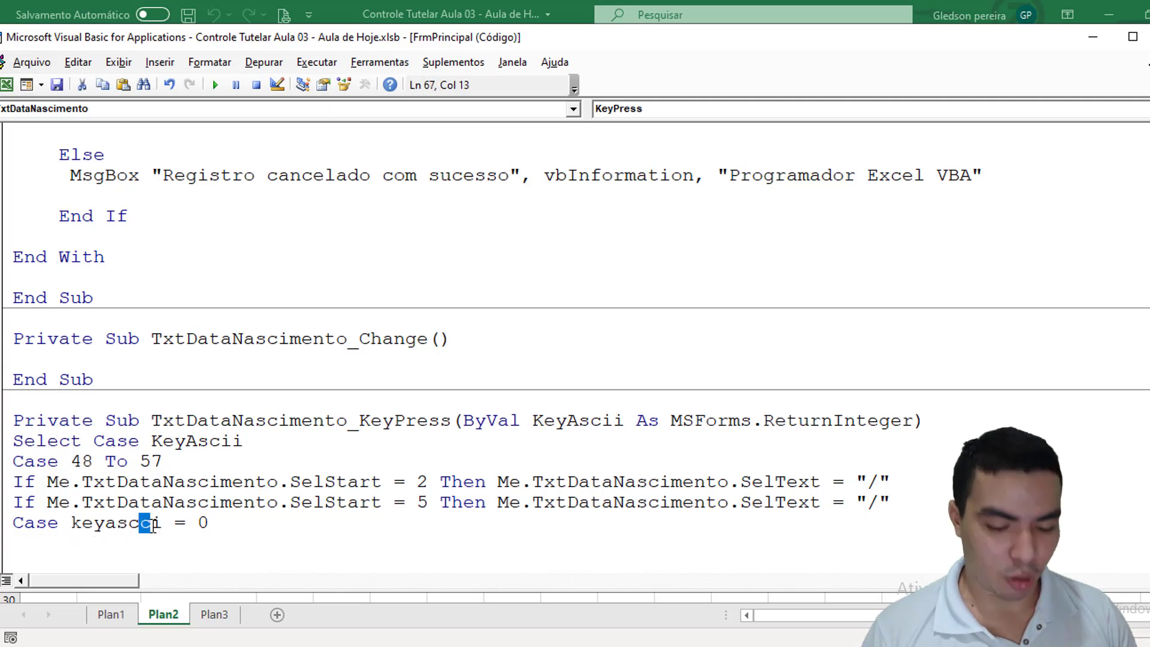
type("i")
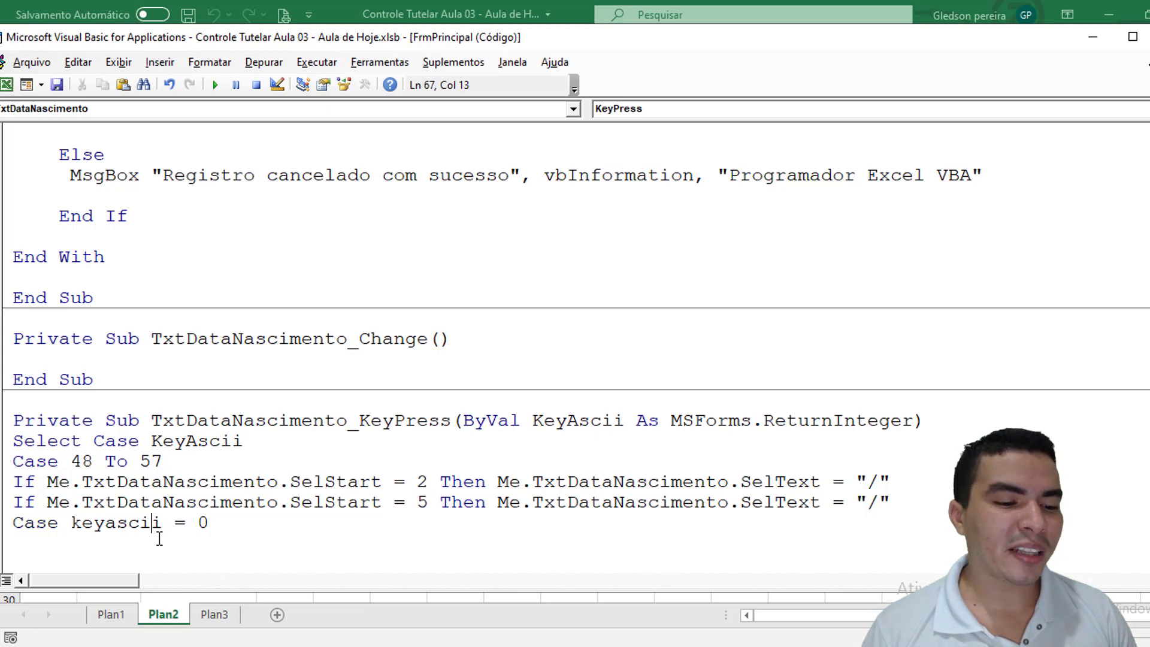
left_click(157, 542)
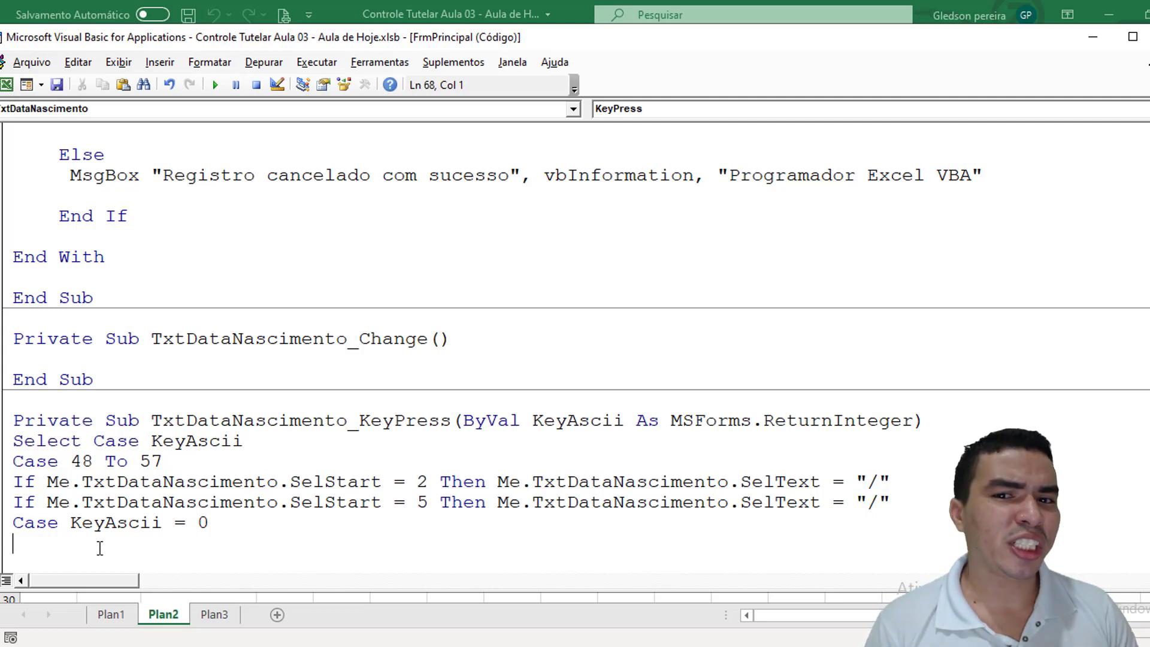
type("e")
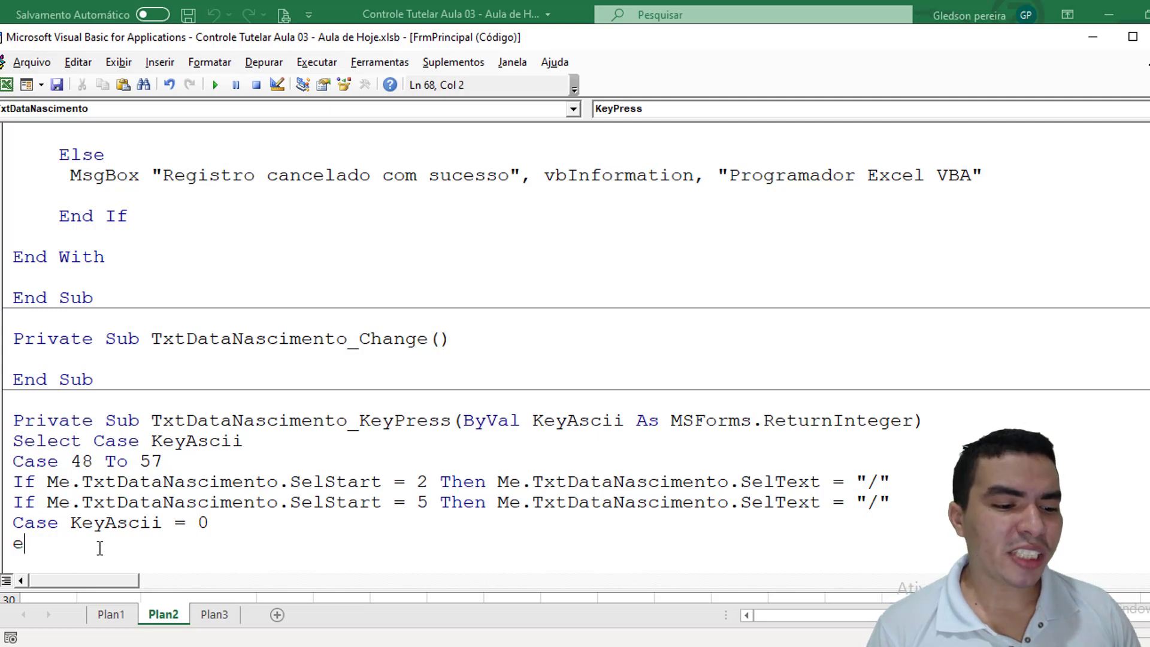
type("nd se")
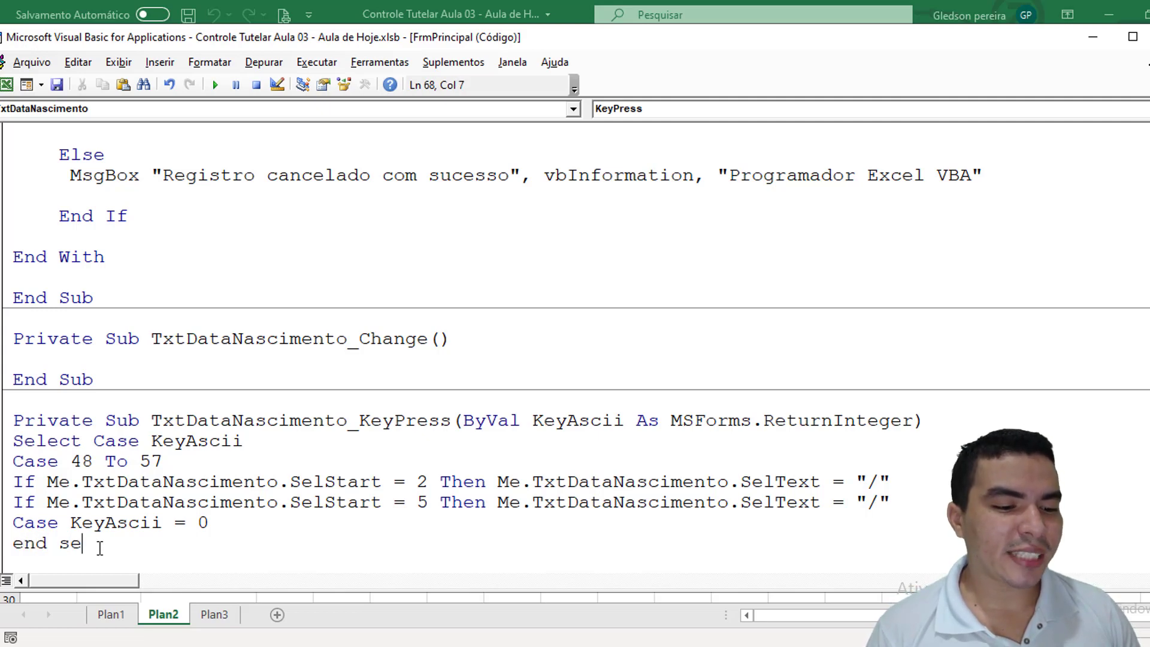
type("lect")
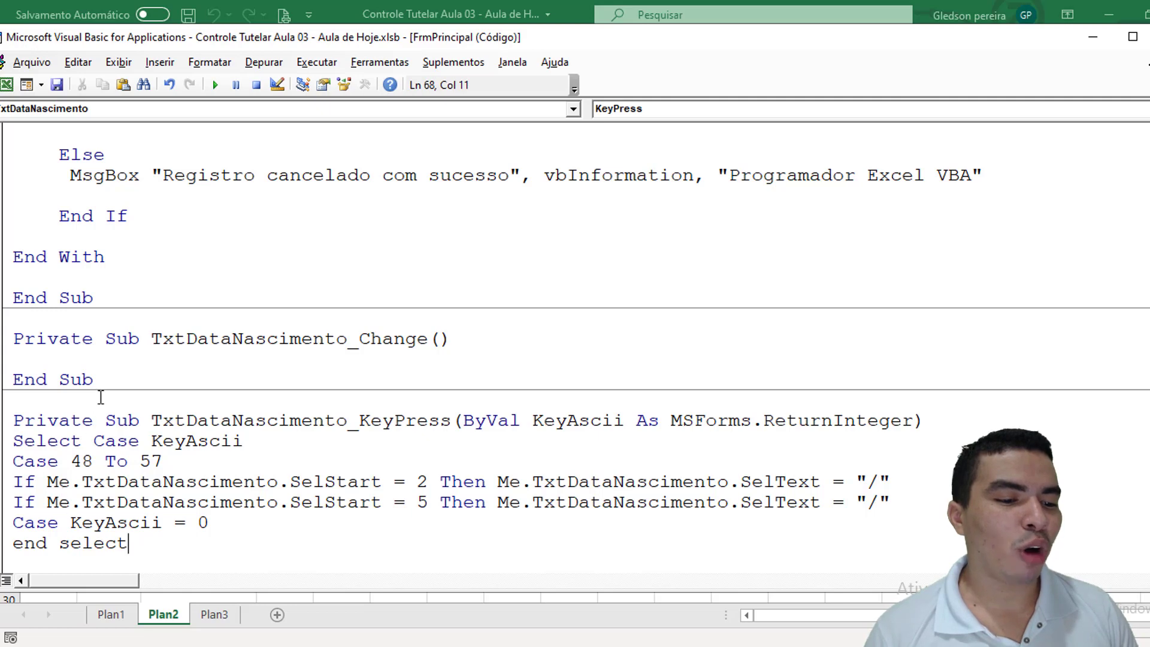
left_click(98, 398)
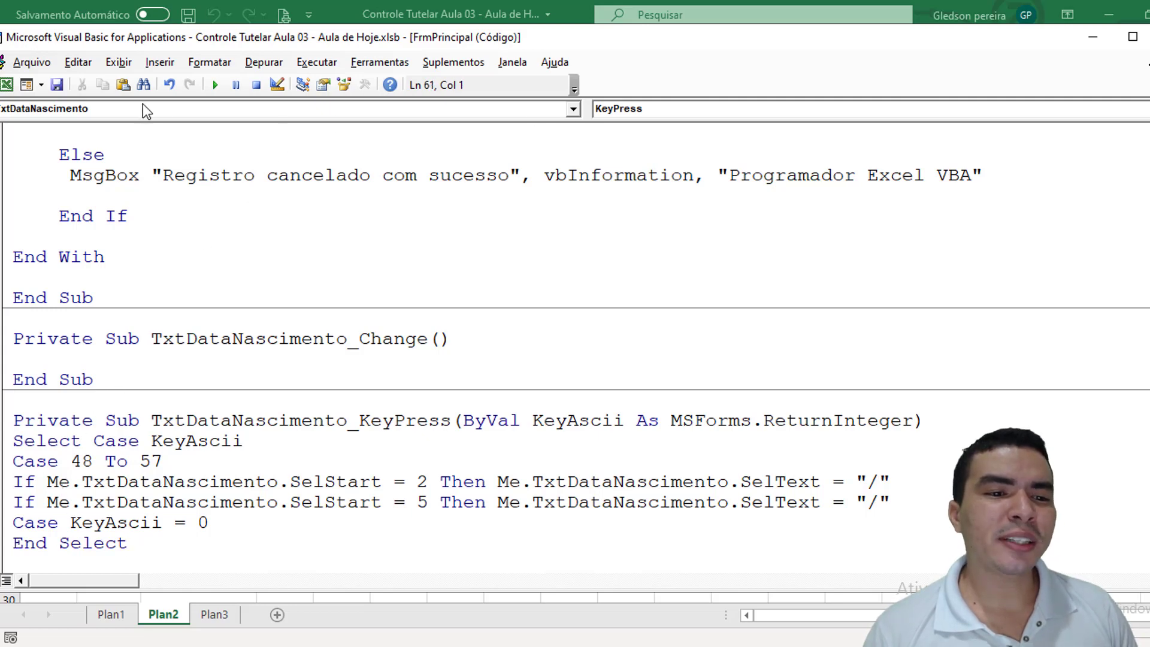
Run the form and type 14/05/2017 into Data Nascimento to test the automatic slashes.
left_click(216, 86)
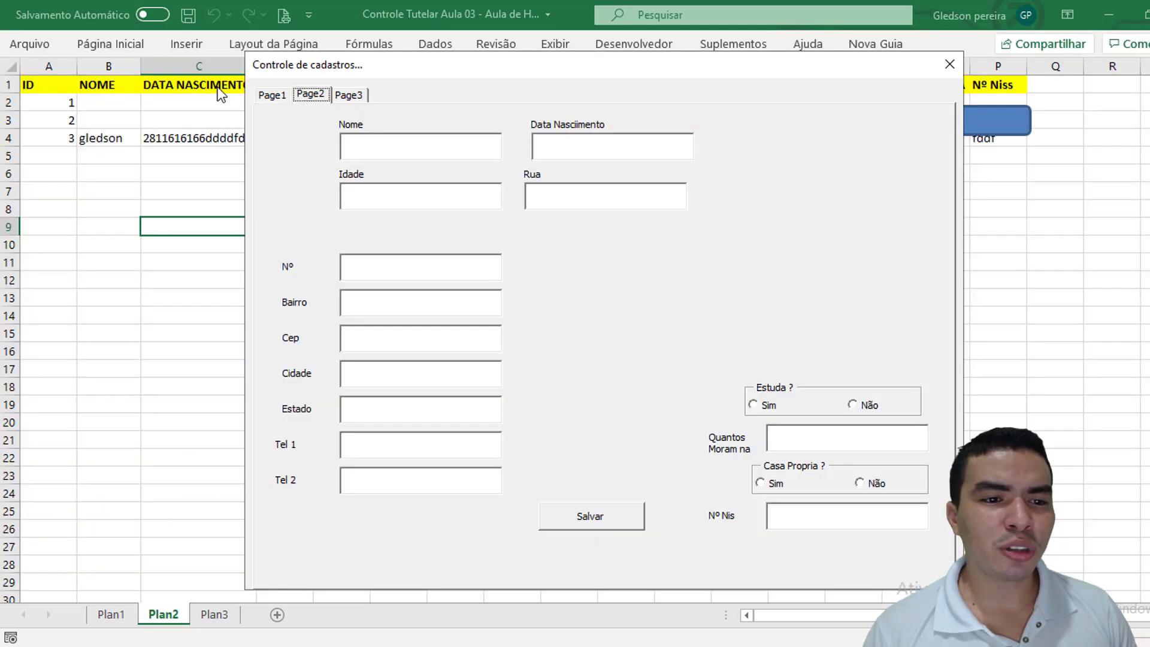
left_click(555, 148)
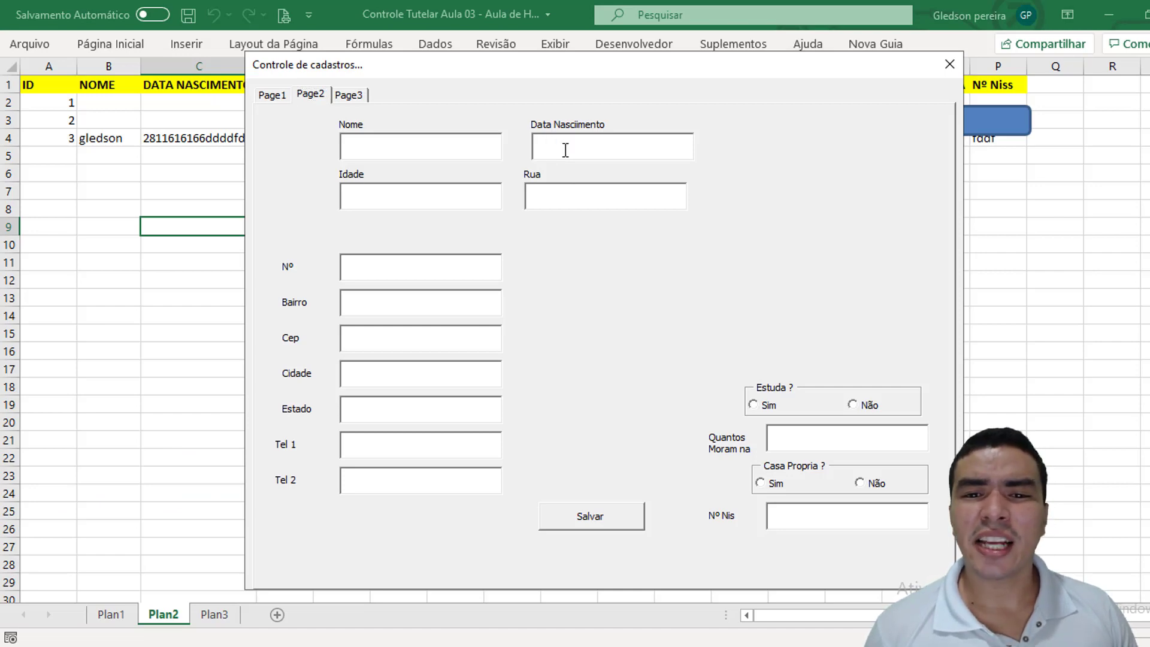
type("14")
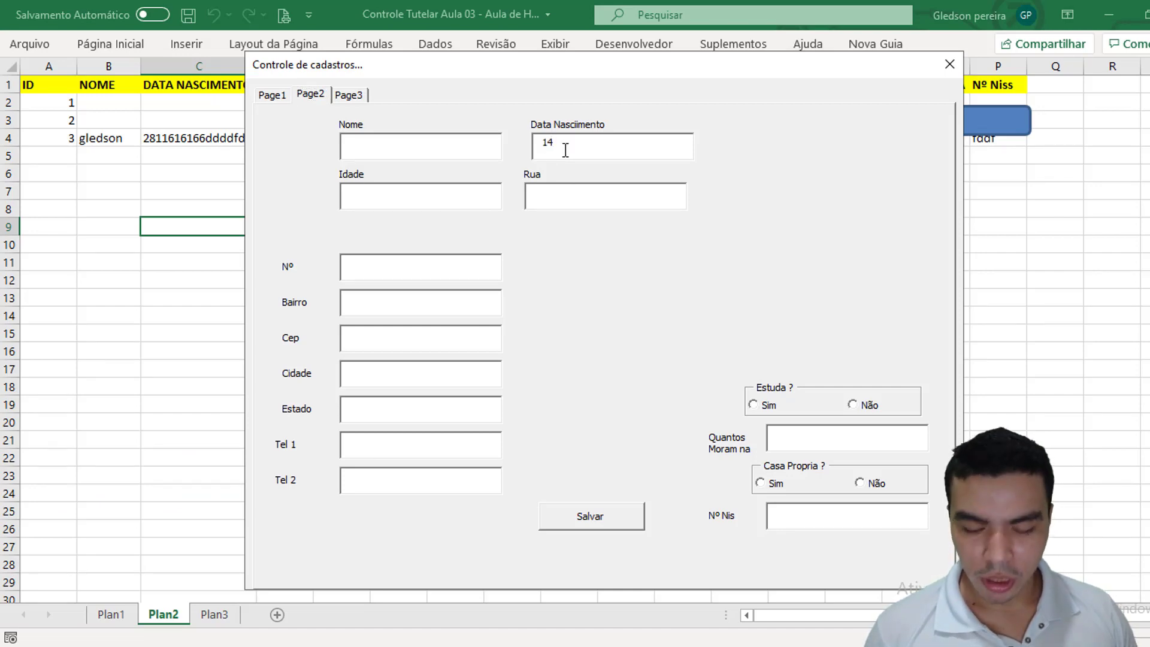
type("/05")
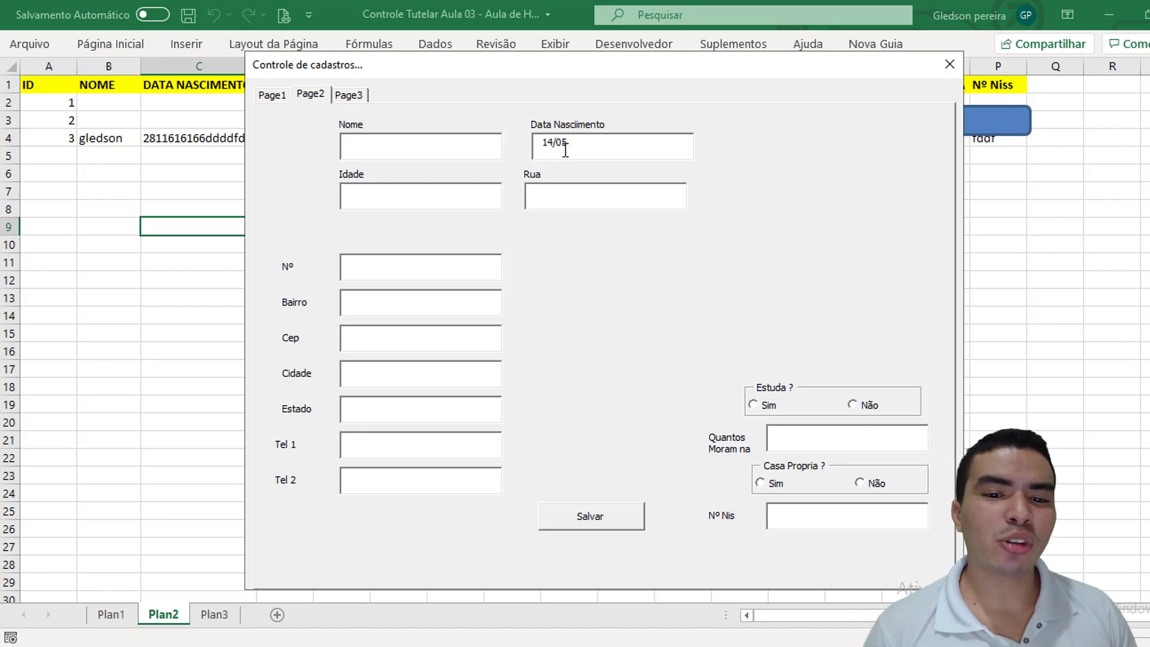
type("/20")
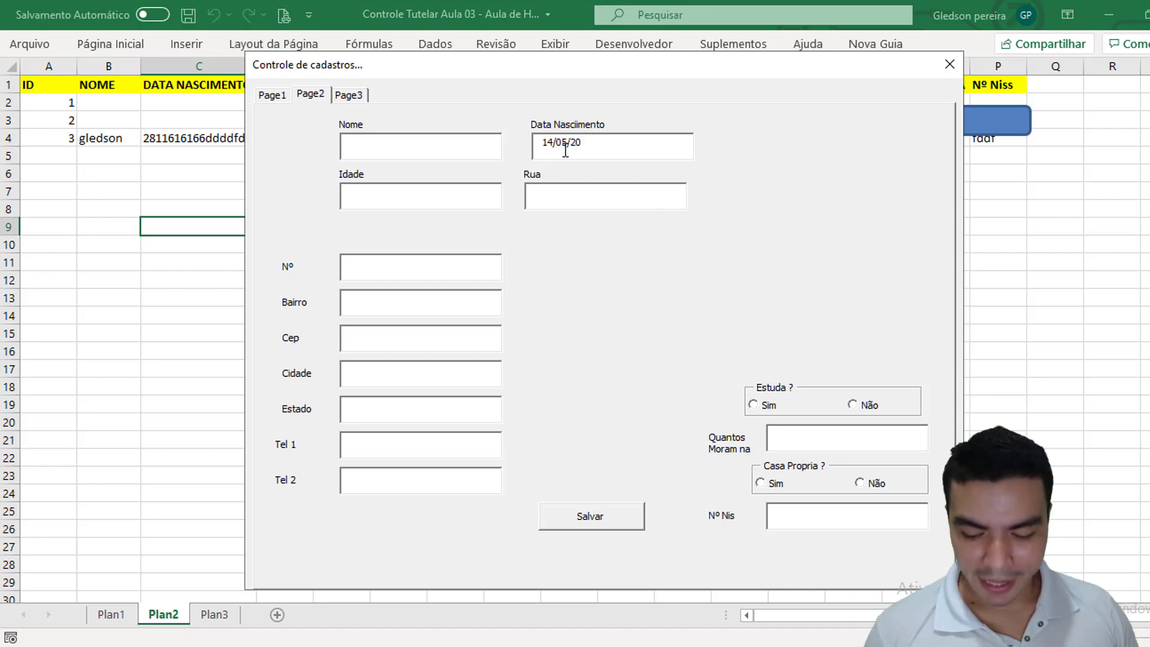
type("17555555")
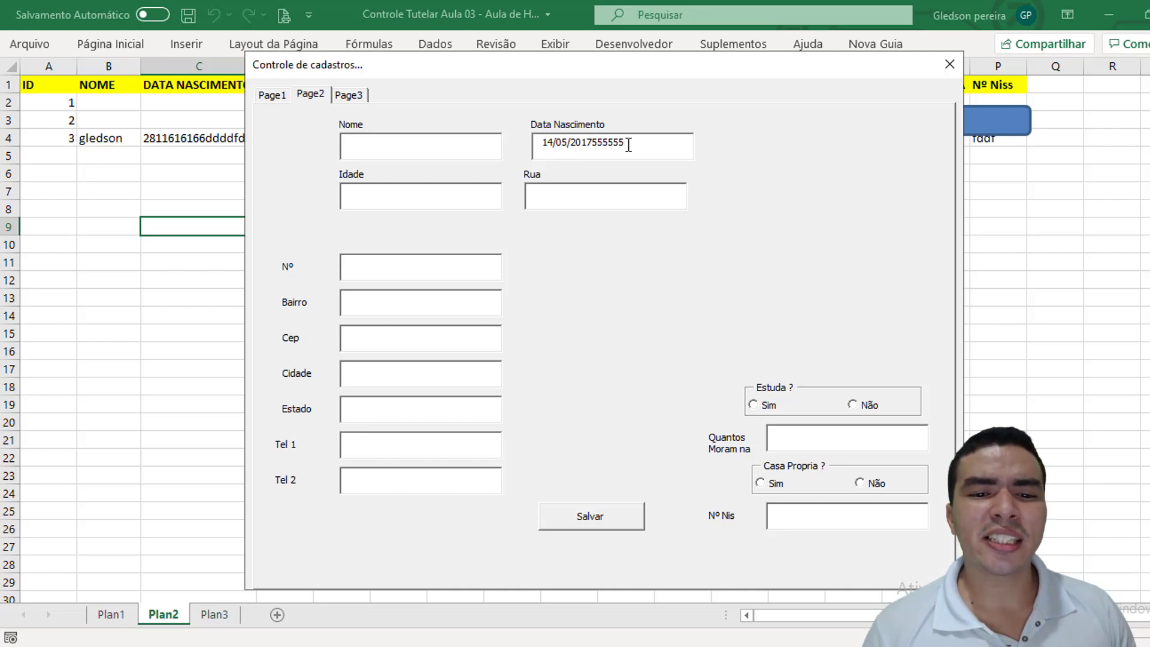
Close the registration form and reopen the Visual Basic editor.
left_click(943, 66)
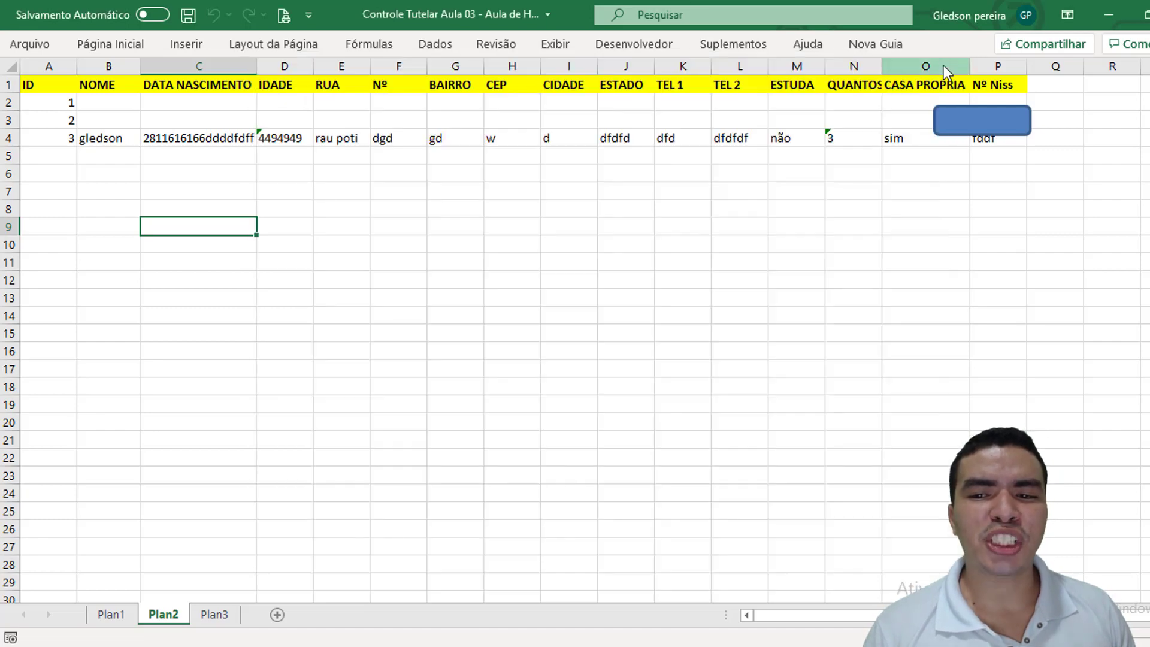
left_click(627, 47)
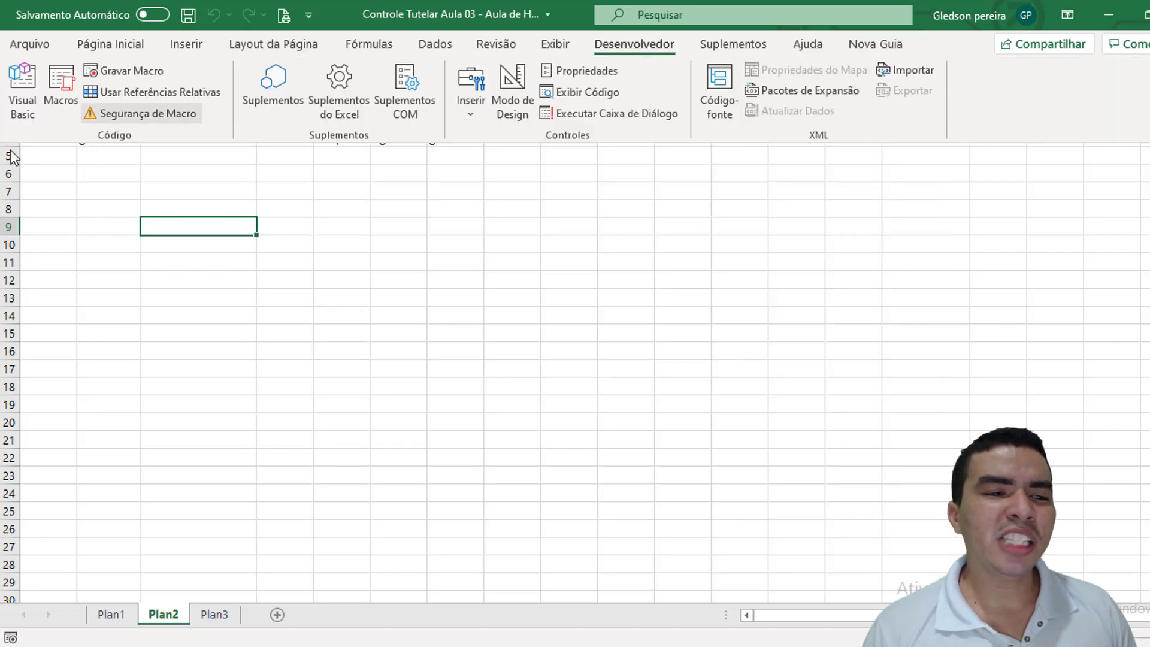
left_click(18, 91)
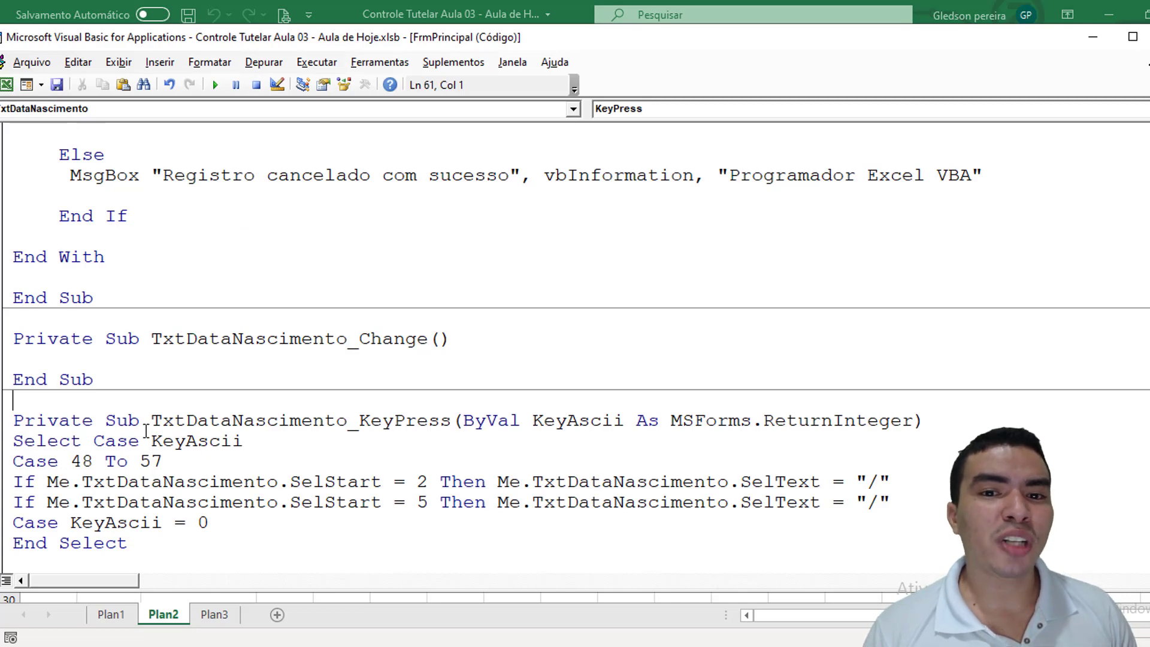
Insert 'Me.TxtDataNascimento.MaxLength = 10' above Select Case and rerun the form.
left_click(17, 441)
key("Return")
left_click(23, 445)
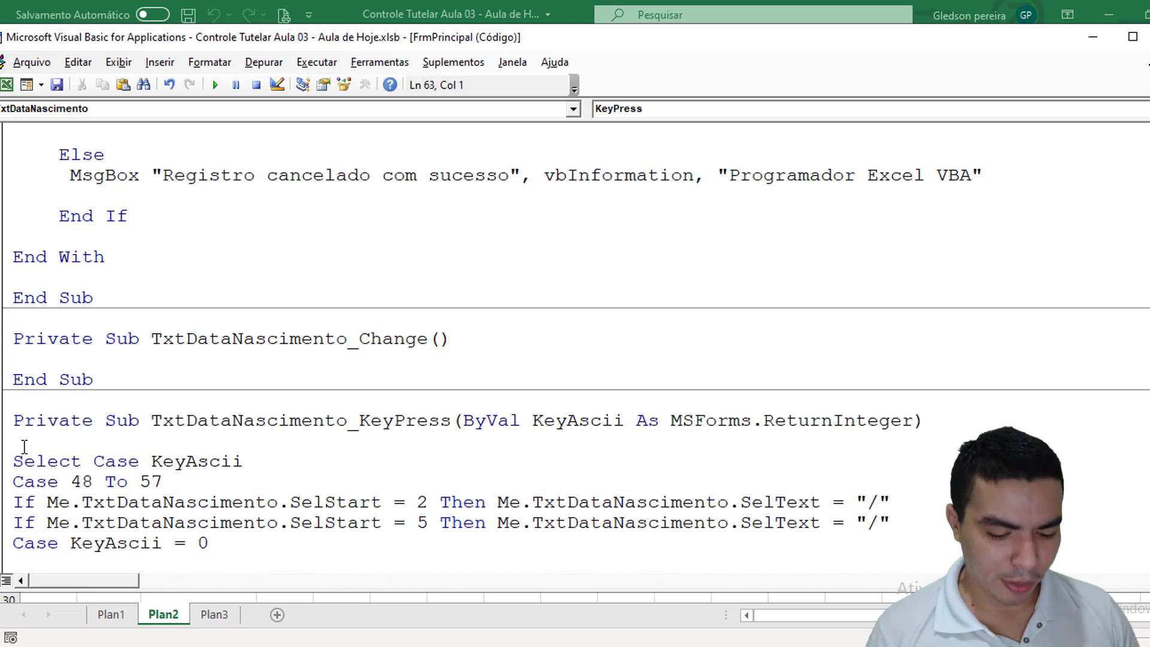
type("me.tx")
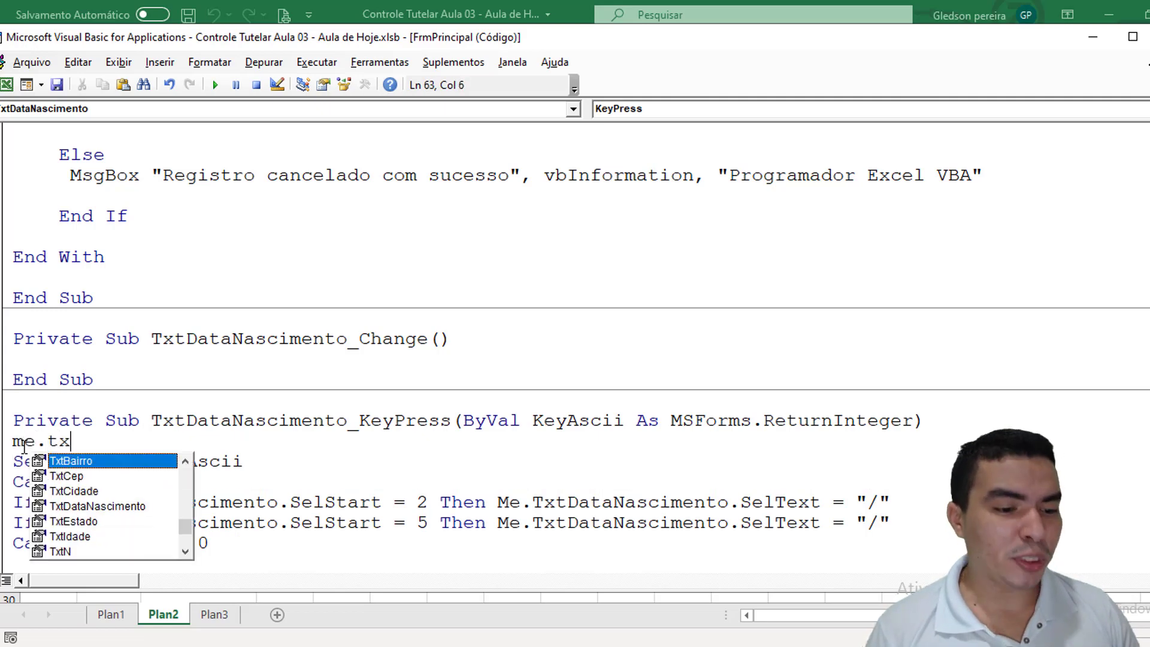
type("tda")
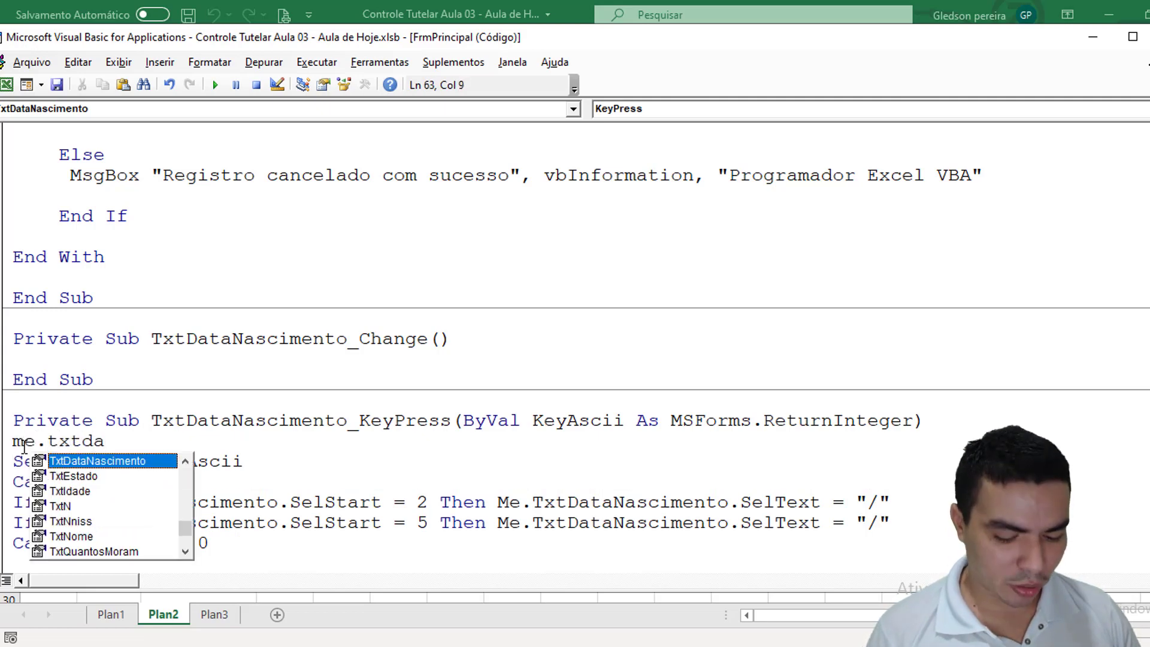
key("Tab")
type(".")
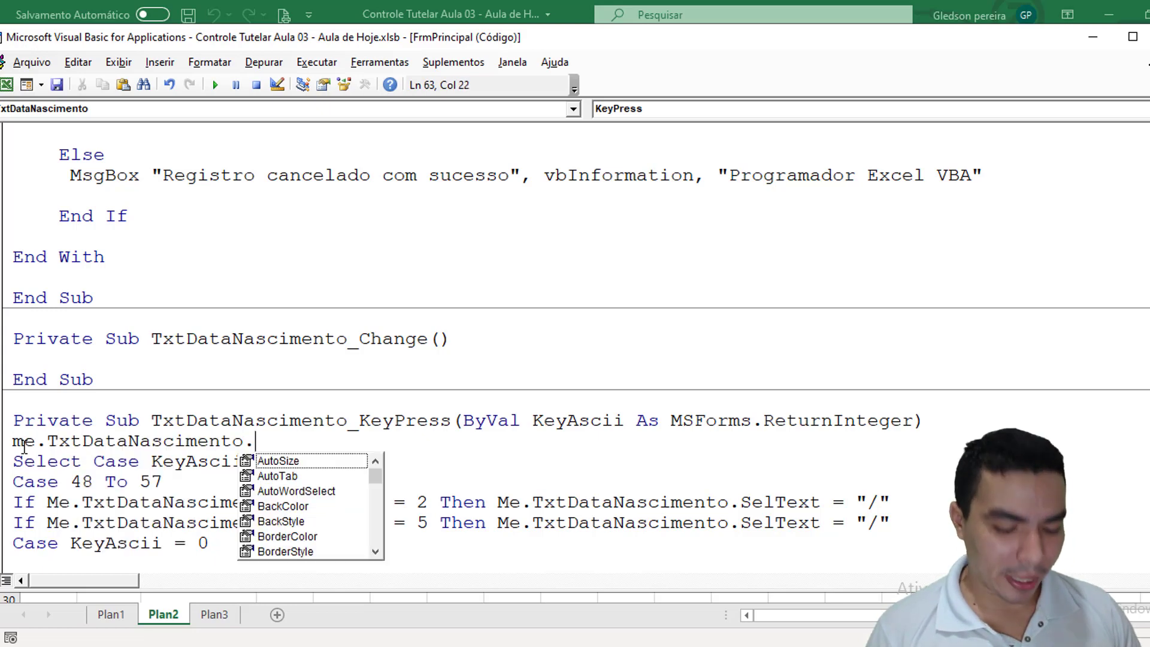
type("ma")
key("Tab")
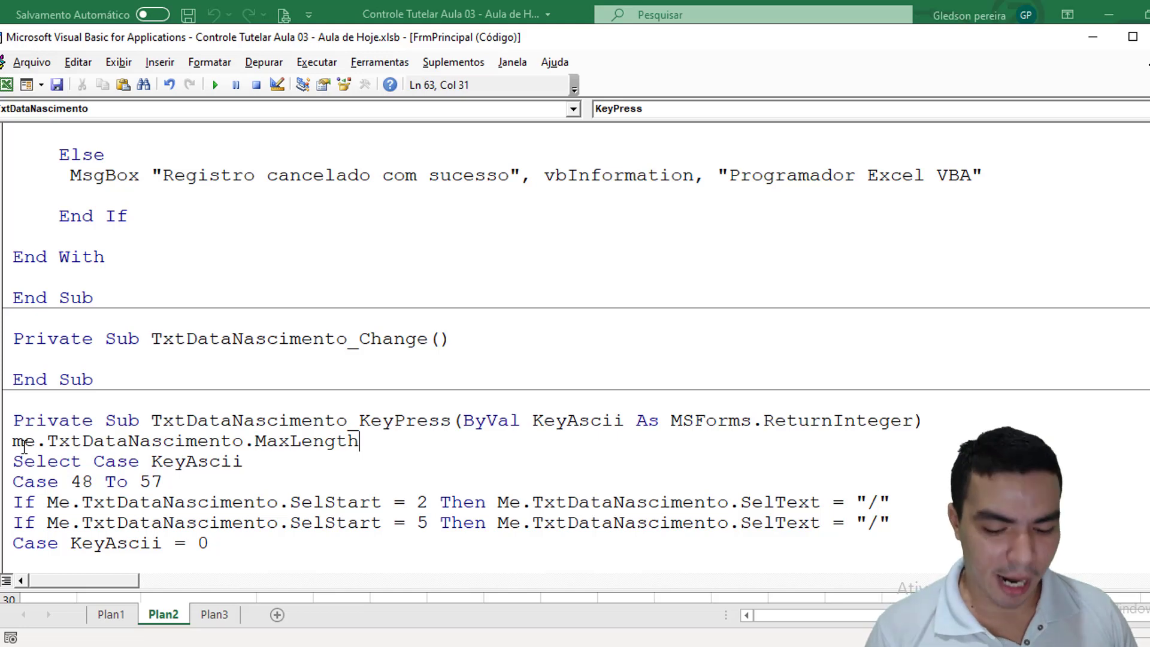
type("= 10")
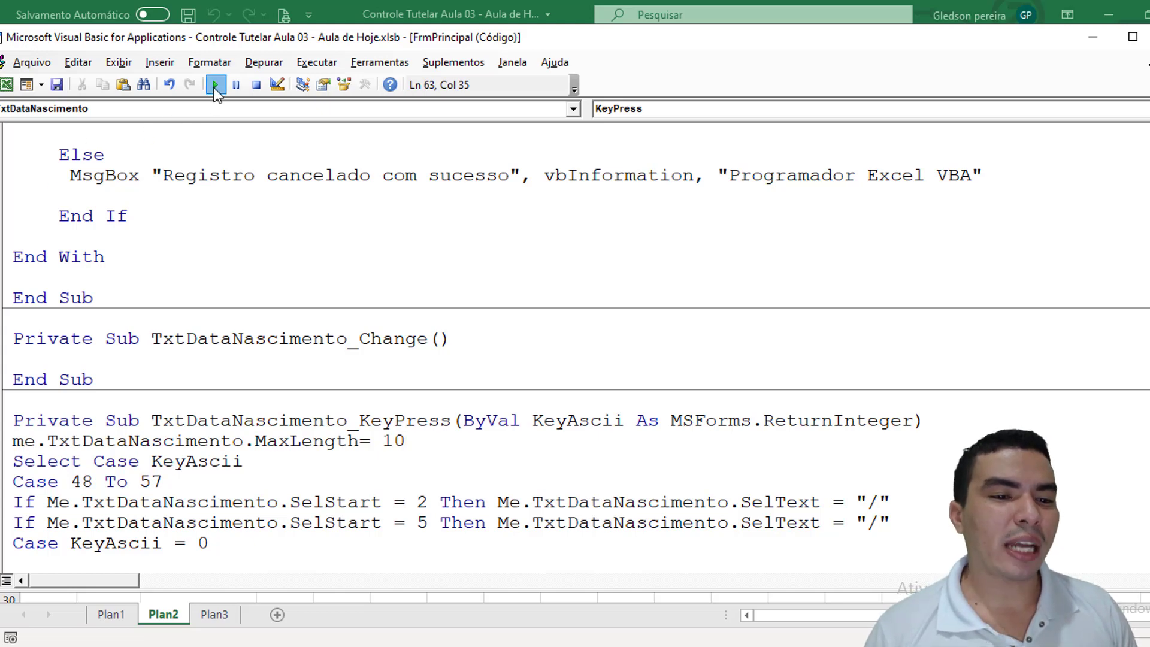
left_click(215, 85)
left_click(569, 152)
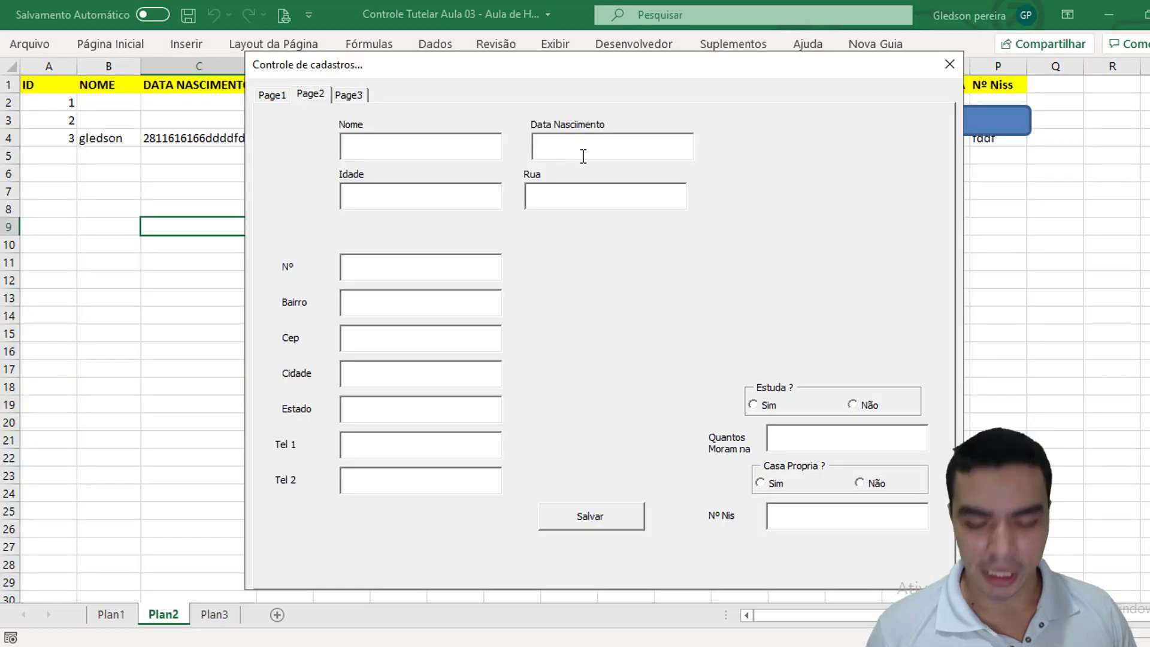
Type 14/07/2017 in Data Nascimento, replace it with letters, then close the form.
type("14/07/2")
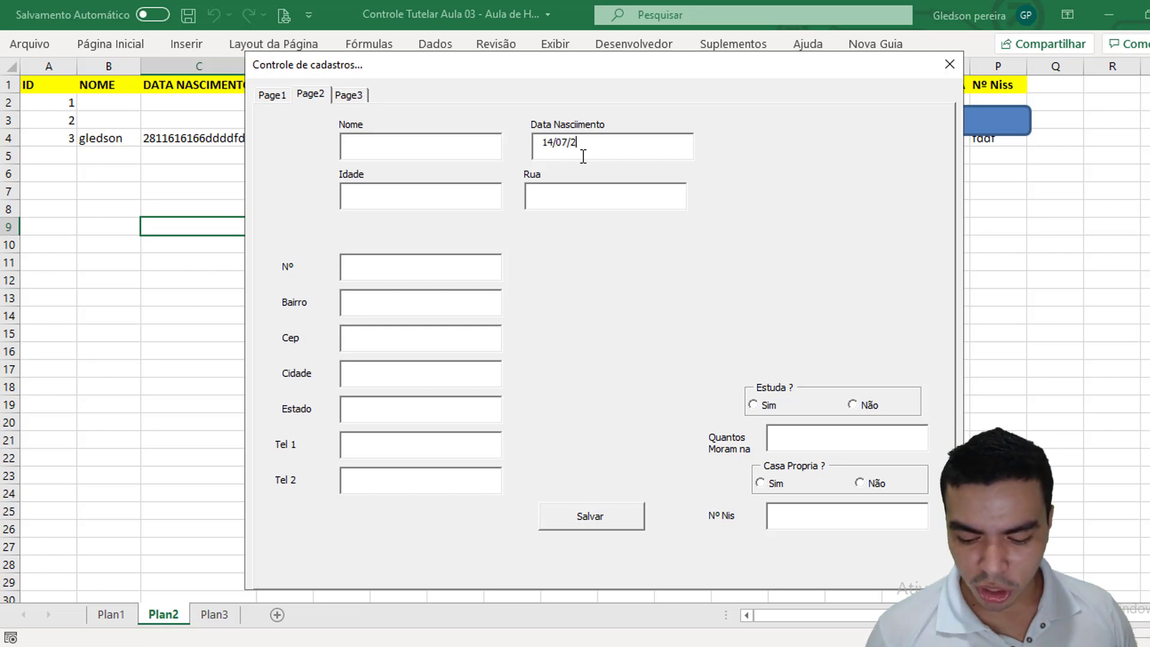
type("017")
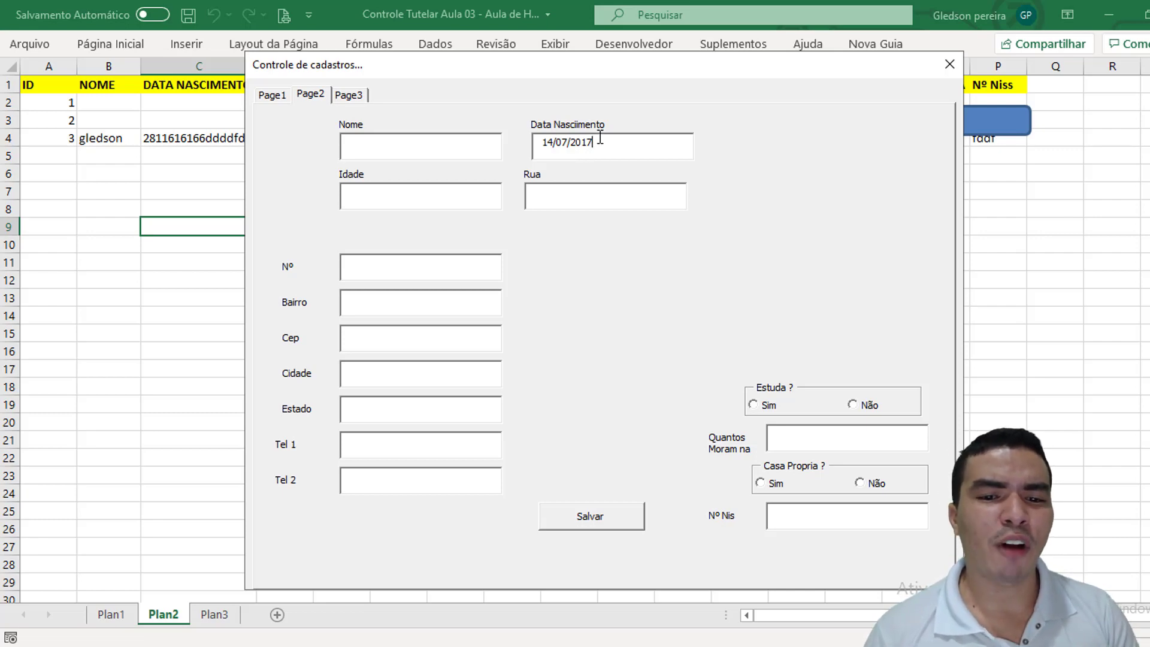
left_click_drag(595, 142, 502, 138)
key("BackSpace")
type("fd")
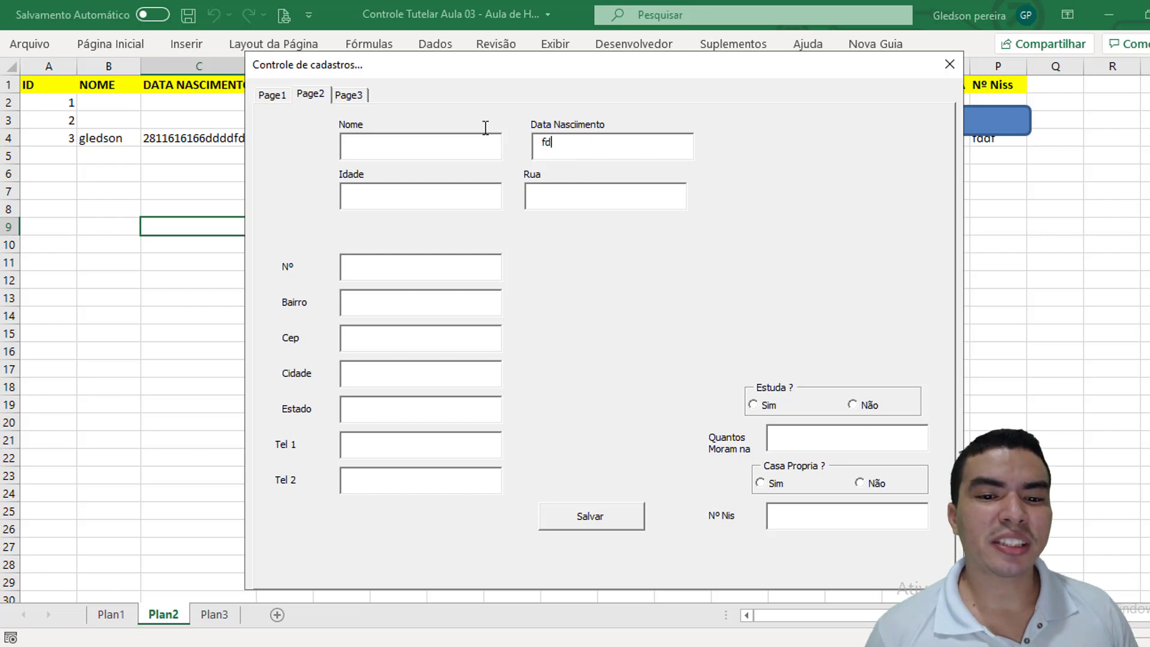
type("dfdfdffd")
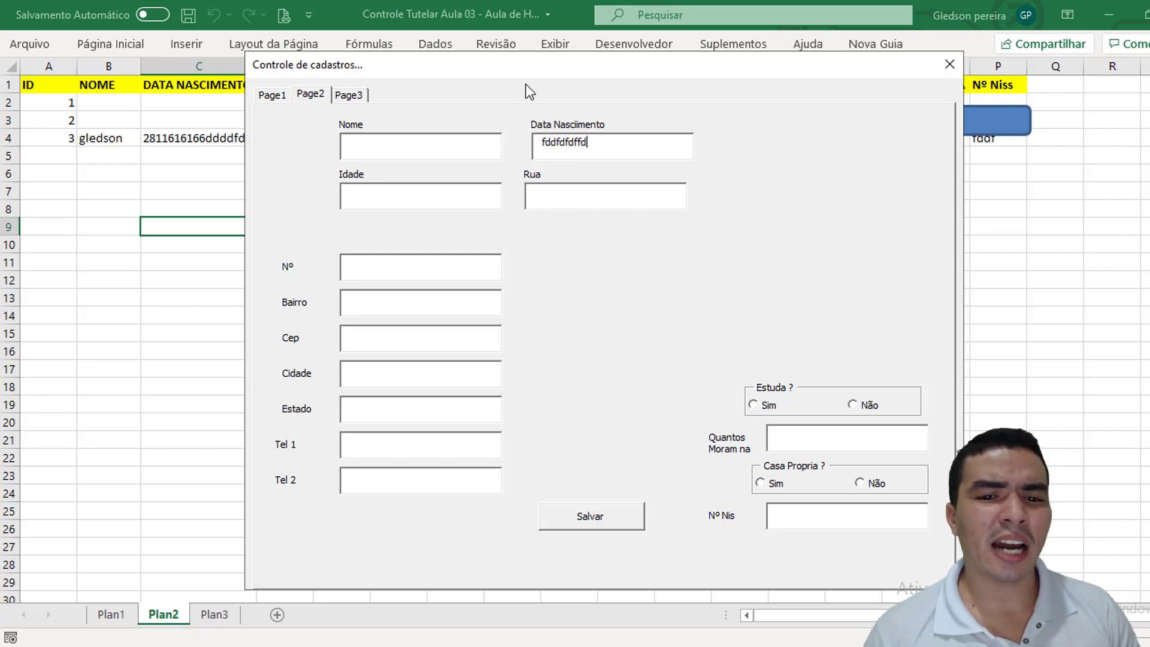
left_click(950, 64)
Change the last branch to 'Case Else: KeyAscii = 0' in the VBA editor.
left_click(633, 43)
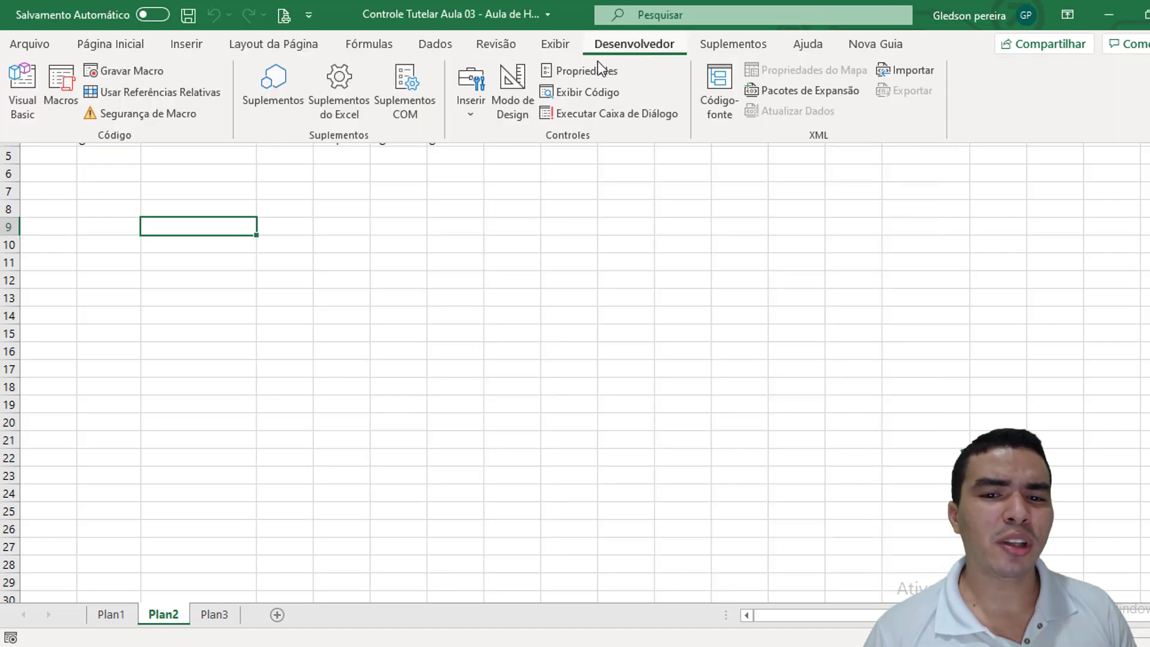
left_click(22, 90)
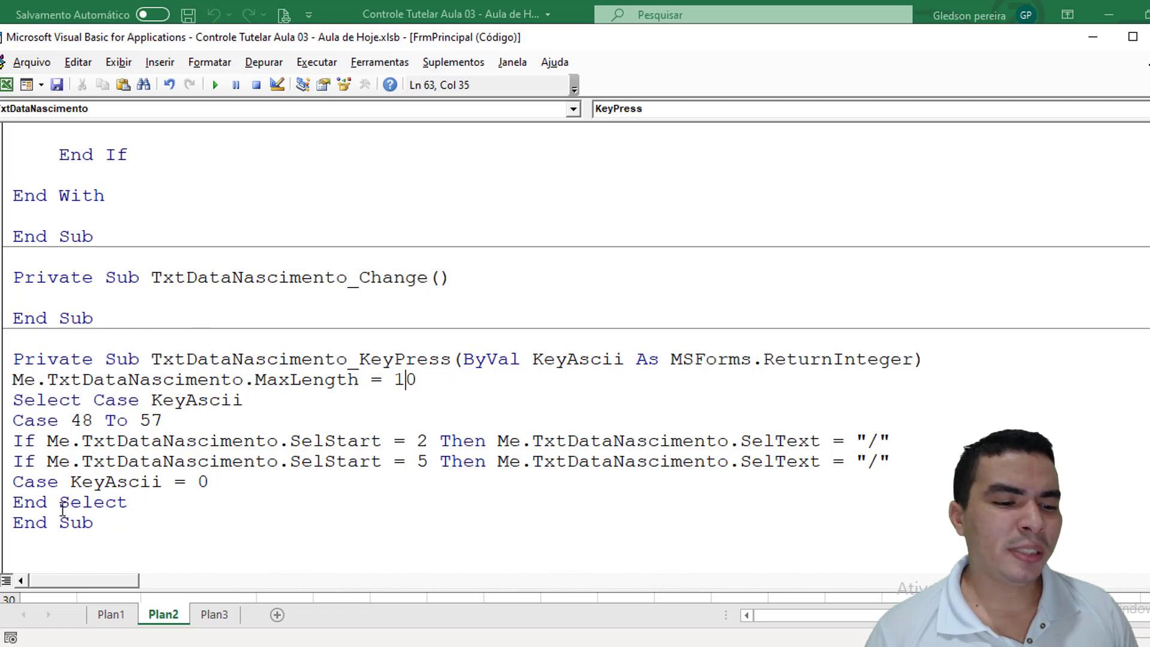
left_click(65, 481)
type("els")
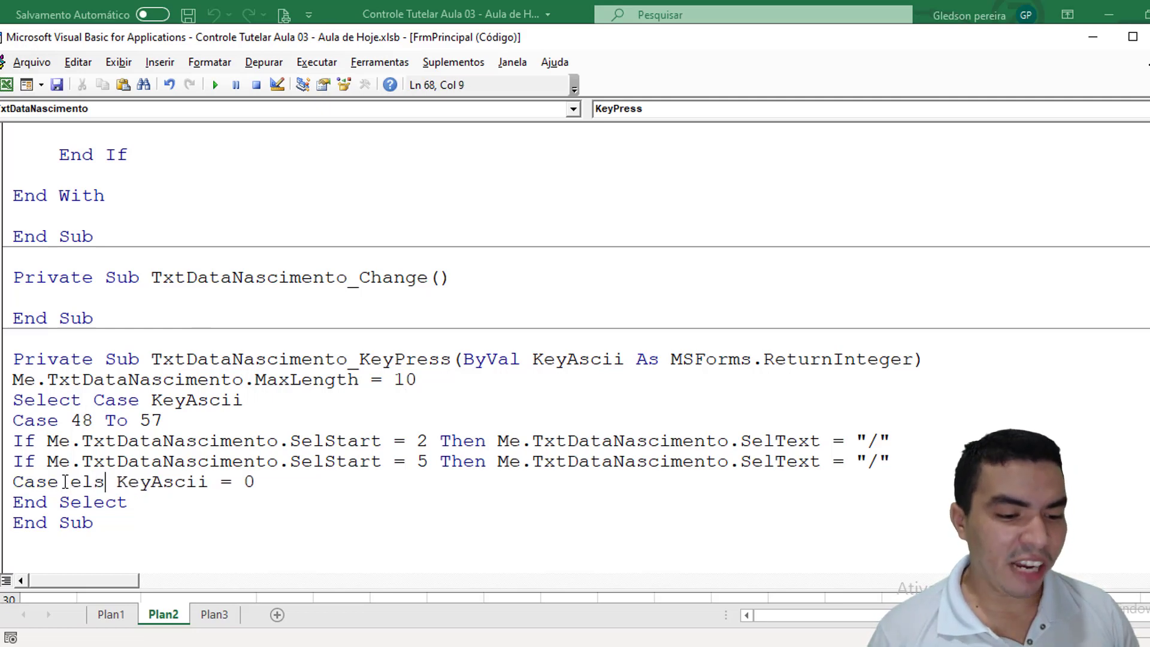
type("e:")
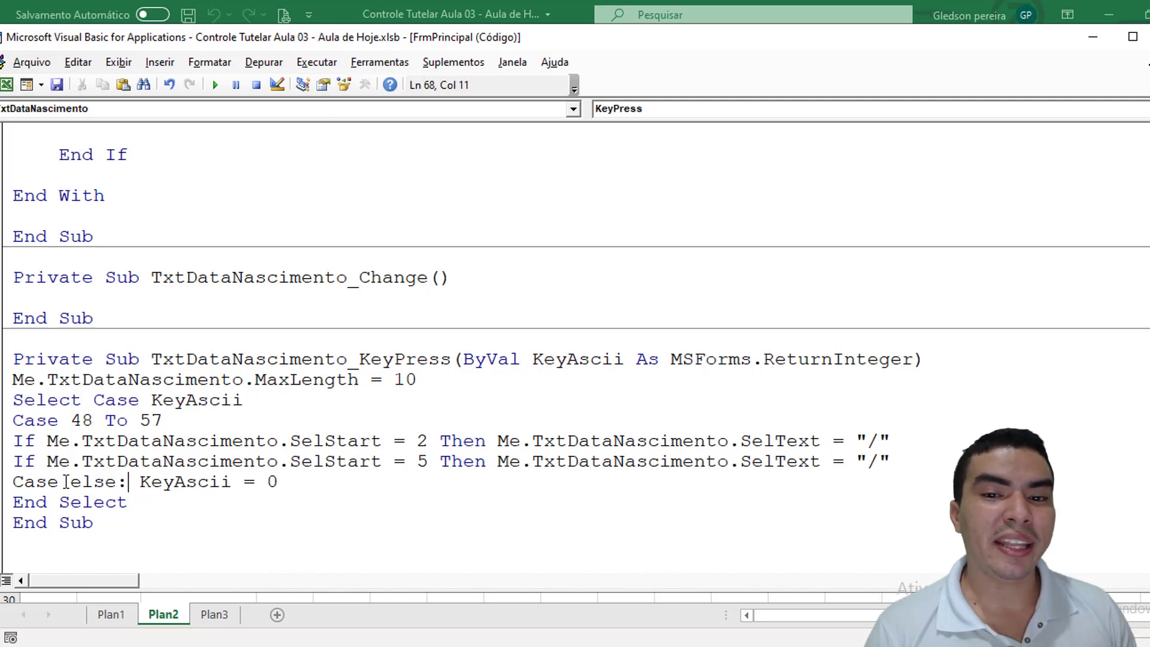
left_click(152, 441)
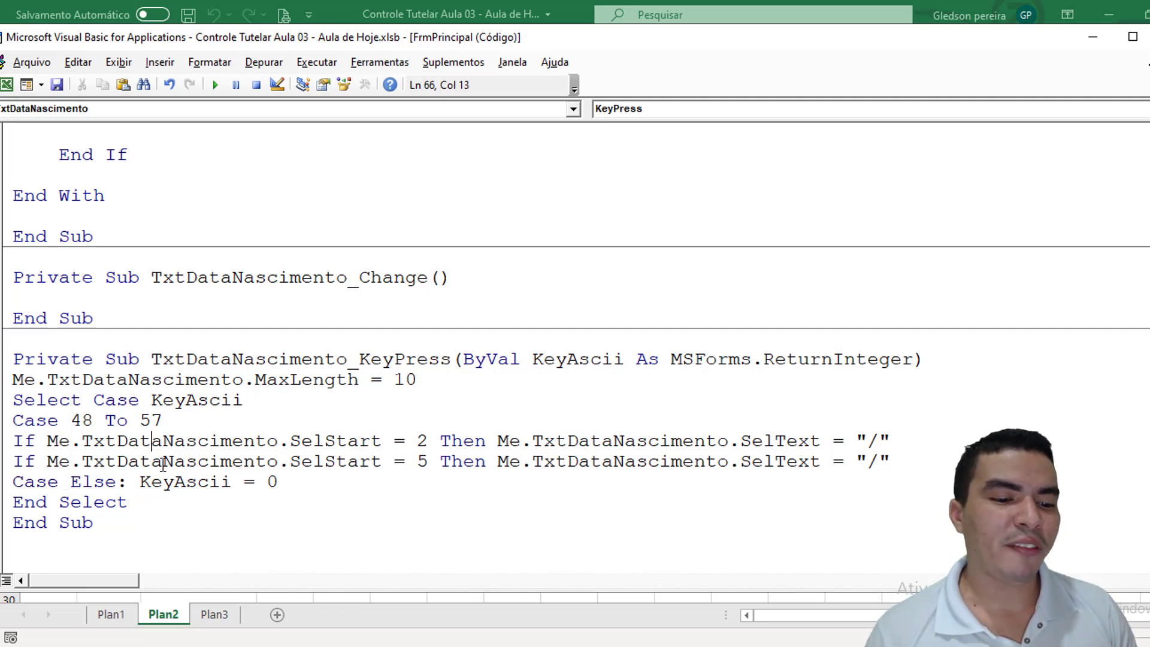
Run the registration form, enter 14/05/2017 in Data Nascimento, then delete the test date.
left_click(209, 84)
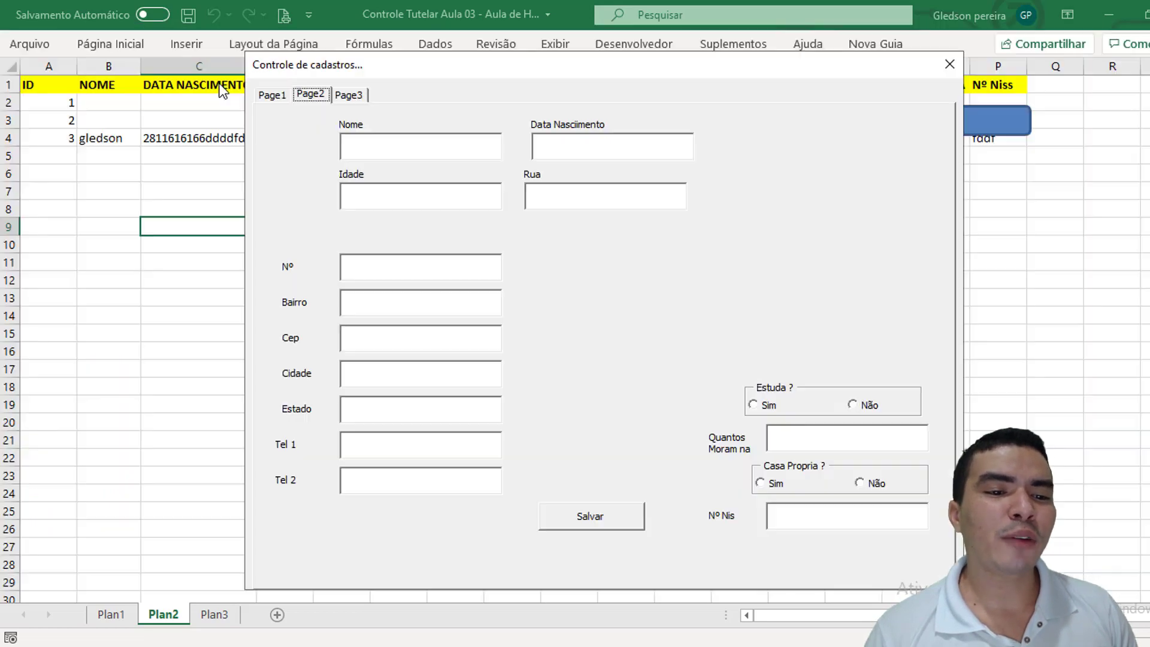
left_click(577, 153)
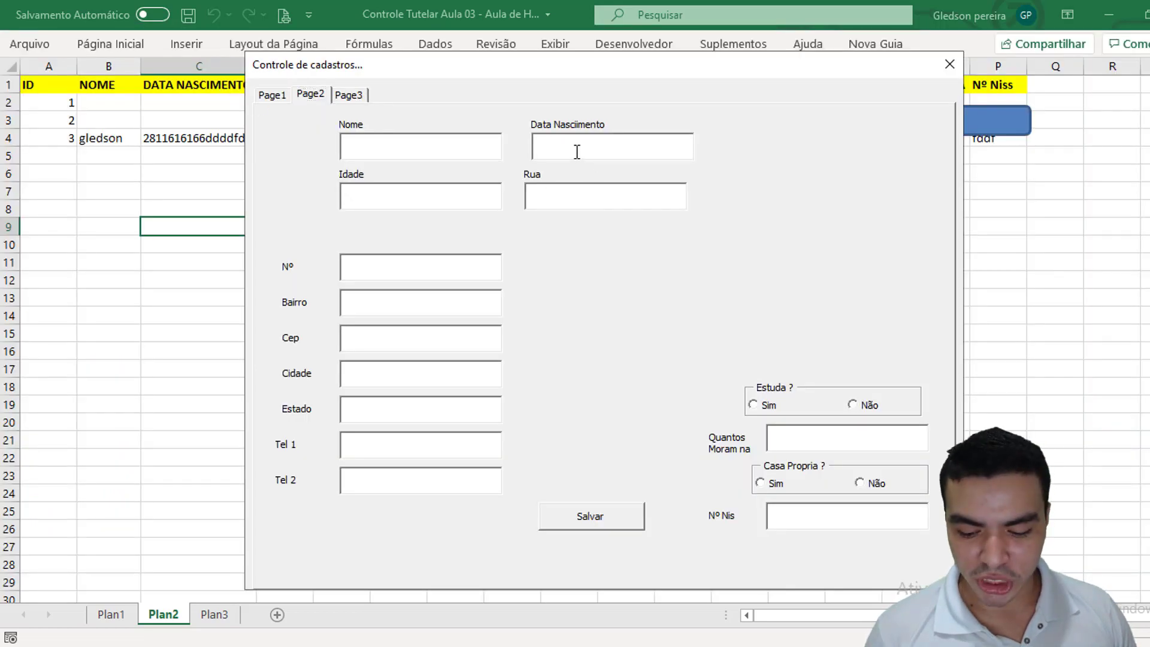
type("14")
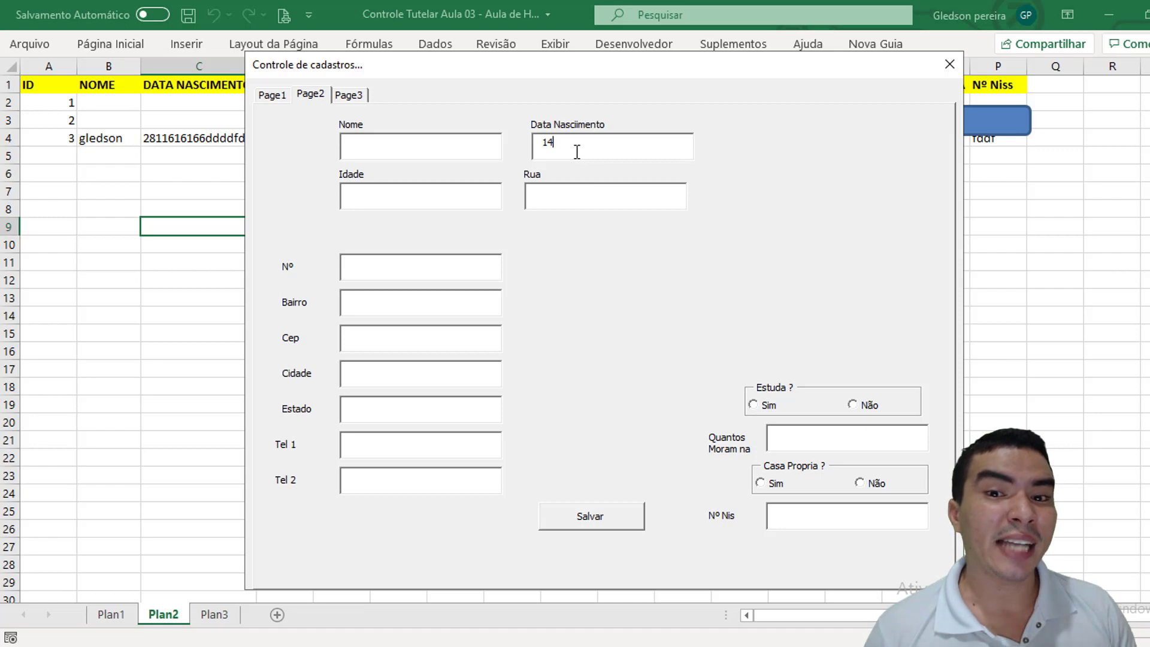
type("/05")
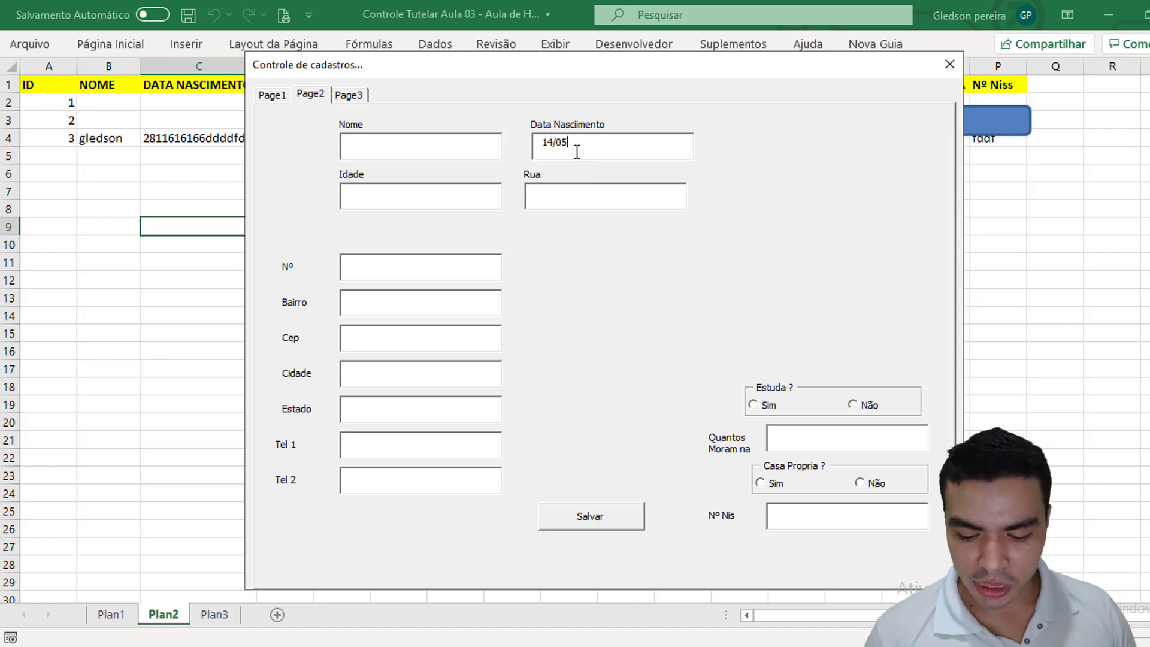
type("/2017")
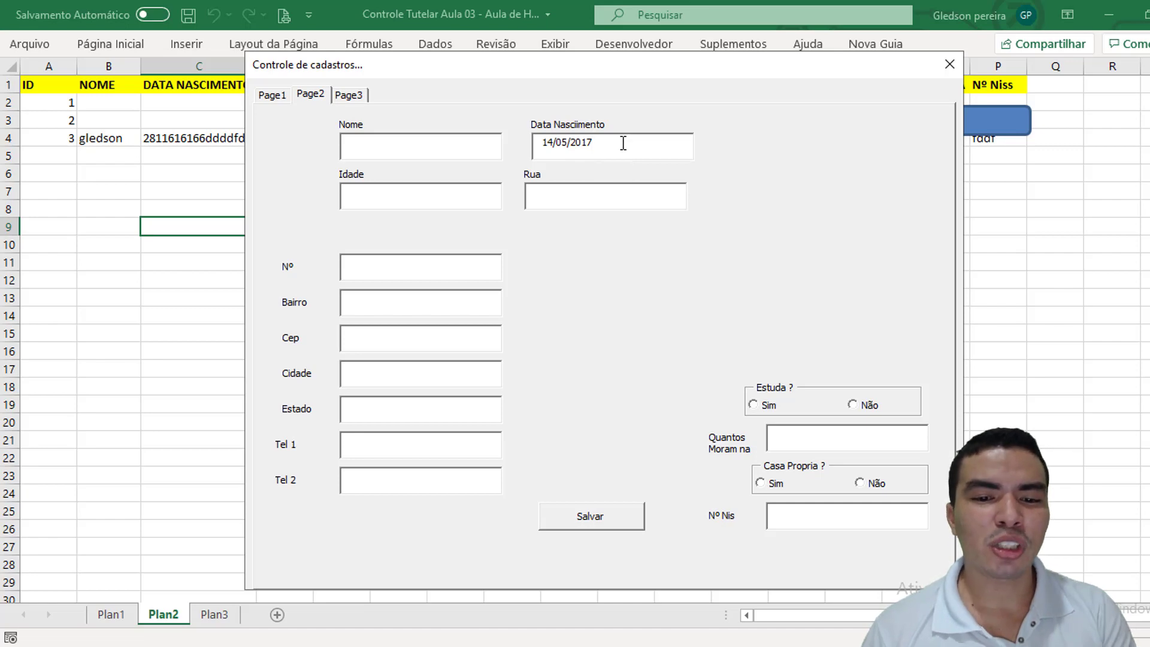
left_click_drag(628, 145, 513, 167)
key("BackSpace")
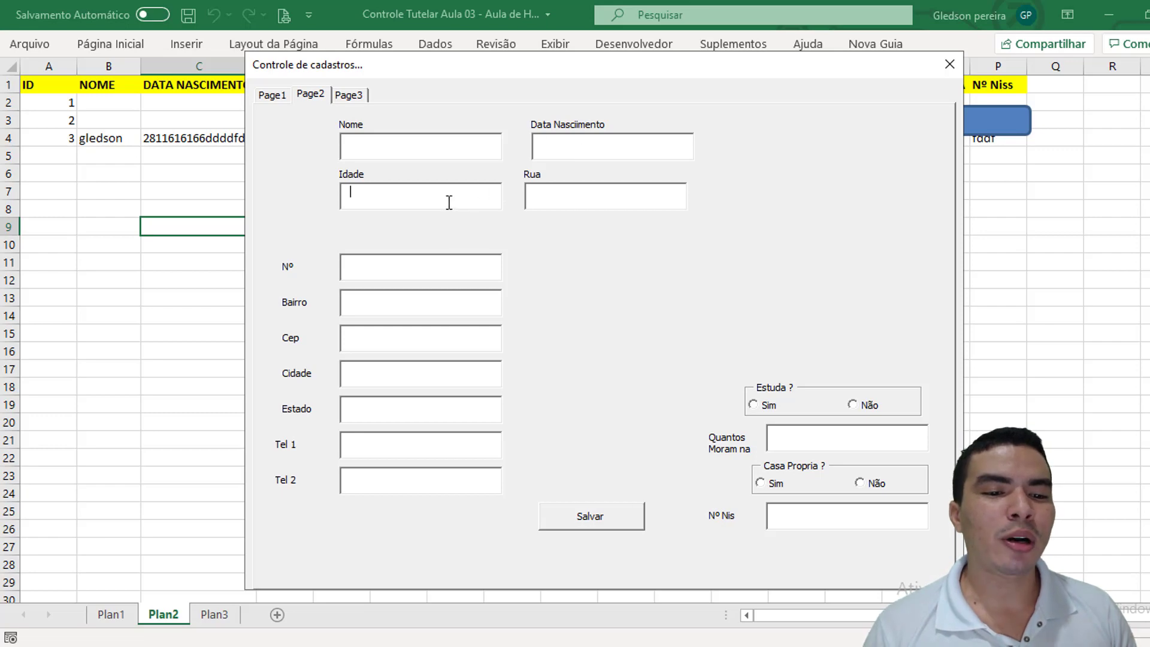
Close the form and return to FrmPrincipal's code in the Visual Basic editor.
left_click(949, 64)
left_click(615, 36)
left_click(22, 89)
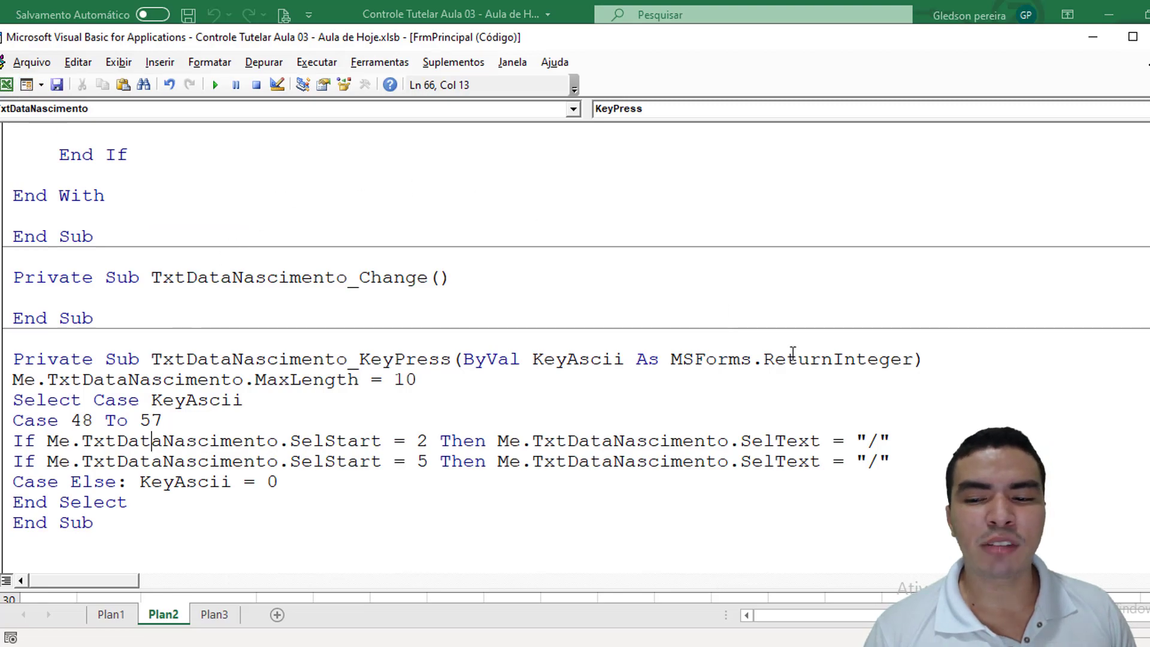
Scroll to the top of the form's code and place the cursor on the blank line above BtnCadastrar_Click.
scroll(170, 168, "up", 1)
scroll(170, 167, "up", 10)
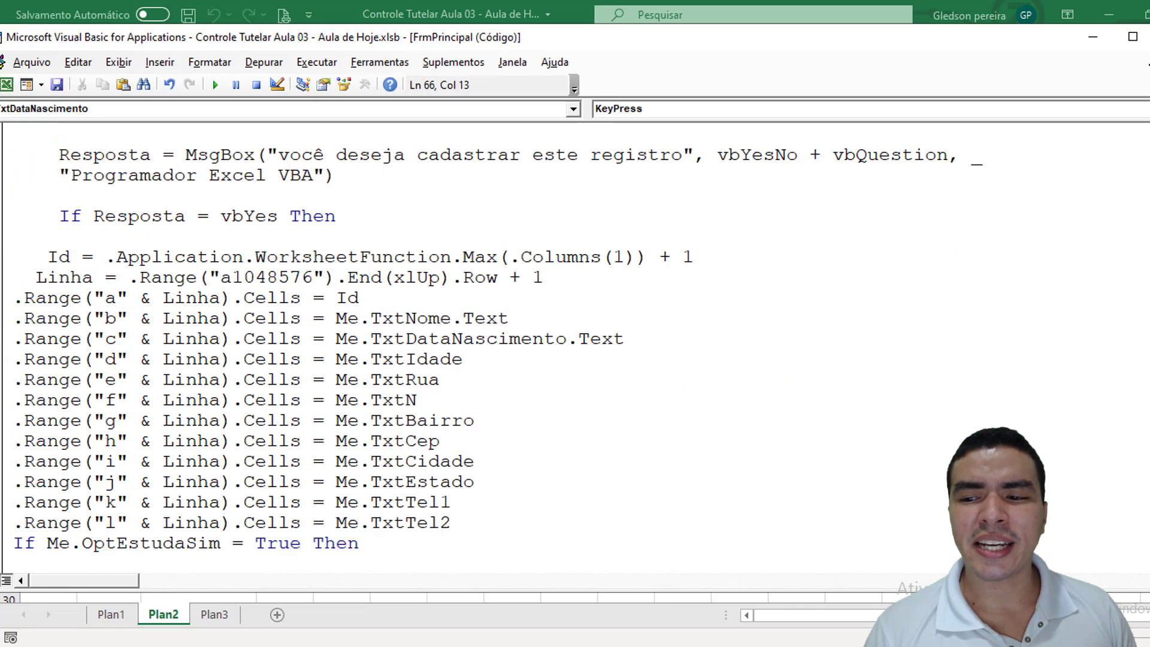
scroll(170, 168, "up", 4)
left_click(138, 161)
scroll(91, 171, "up", 1)
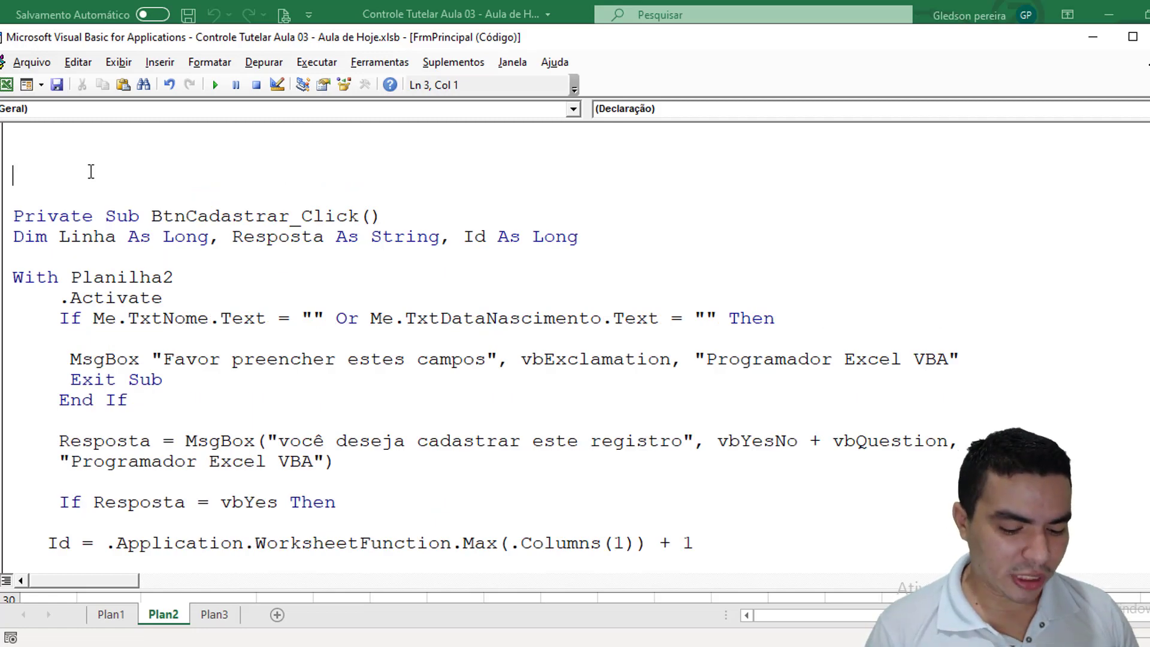
Create a Sub Aniversario procedure, capitalizing its name.
type("sub ")
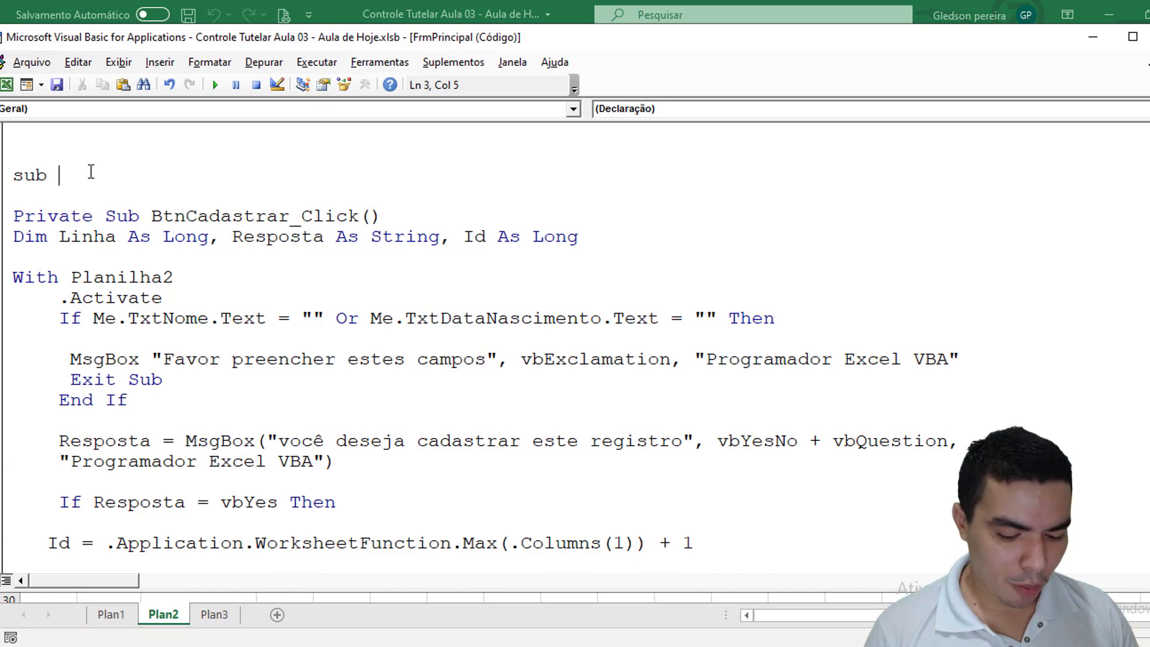
type("aniversar")
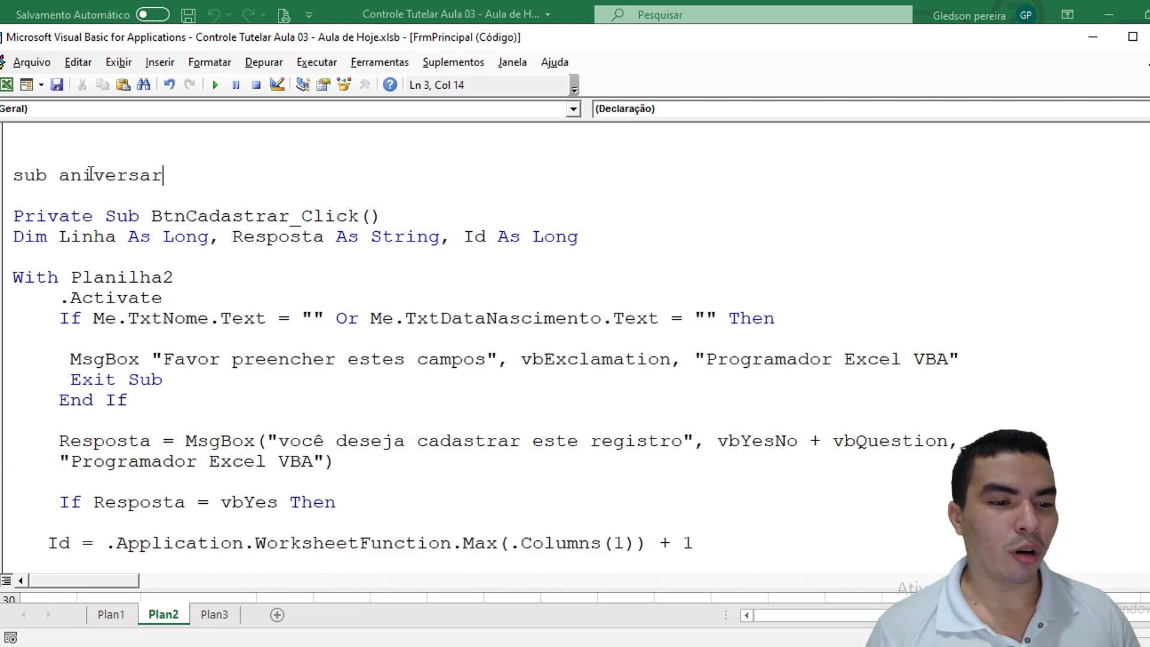
type("io")
key("Return")
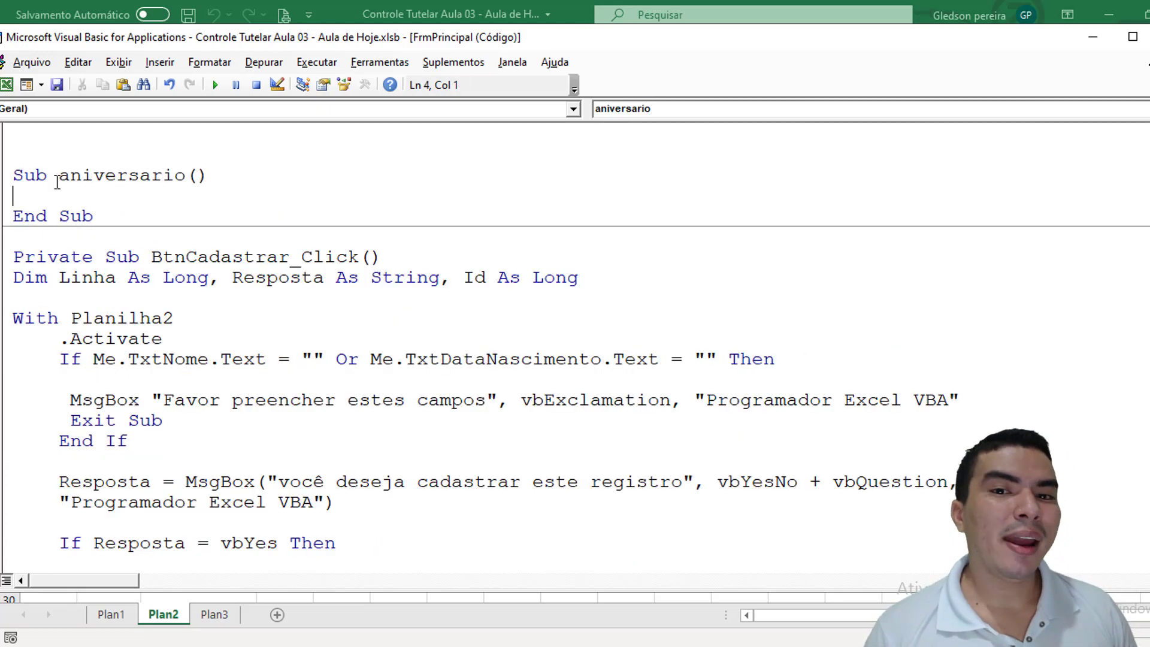
left_click_drag(58, 180, 68, 184)
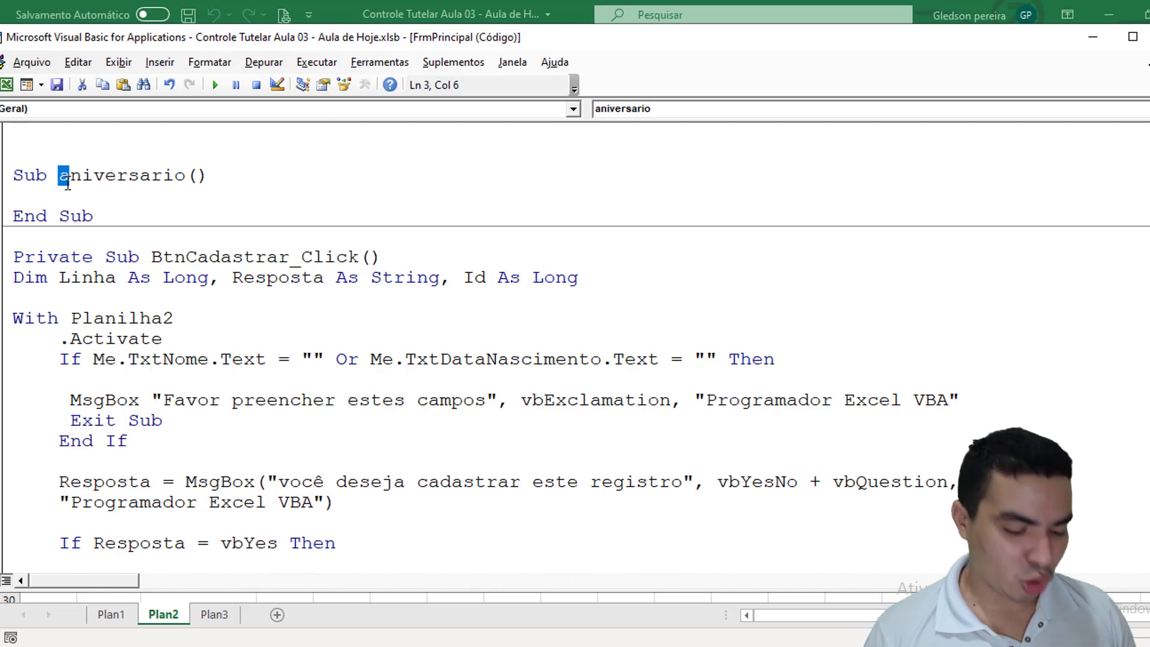
type("A")
Inside Aniversario, declare Niver As Date and Idade As Integer on one Dim line.
left_click(74, 190)
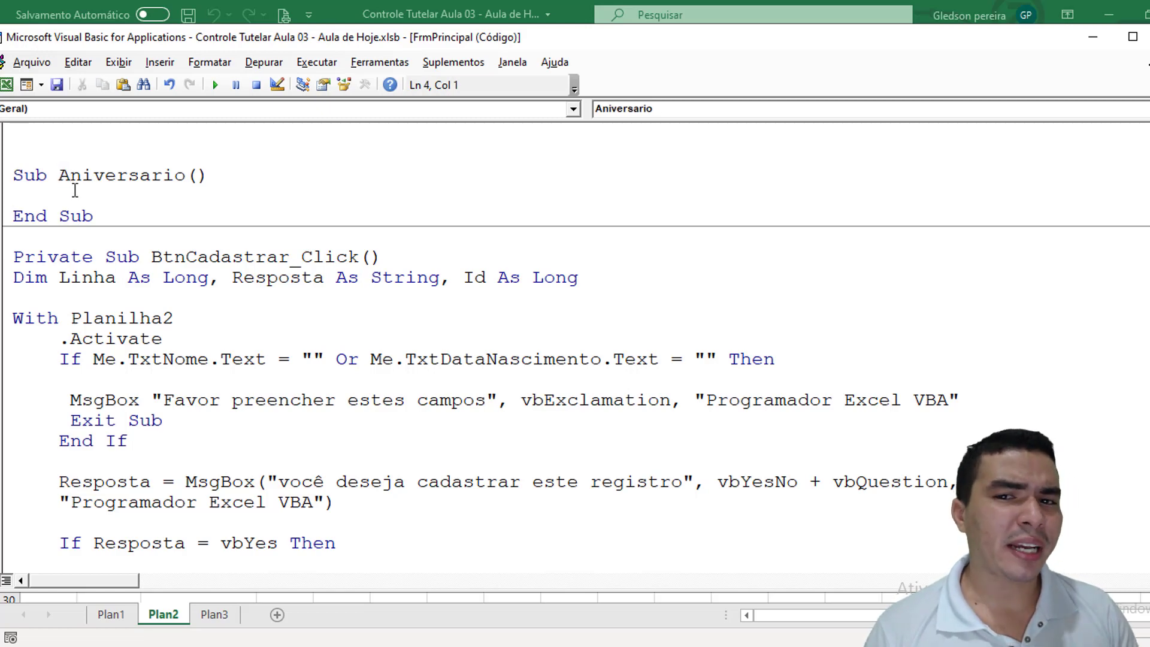
key("Return")
key("Return")
key("Return")
key("Up")
key("Up")
key("Up")
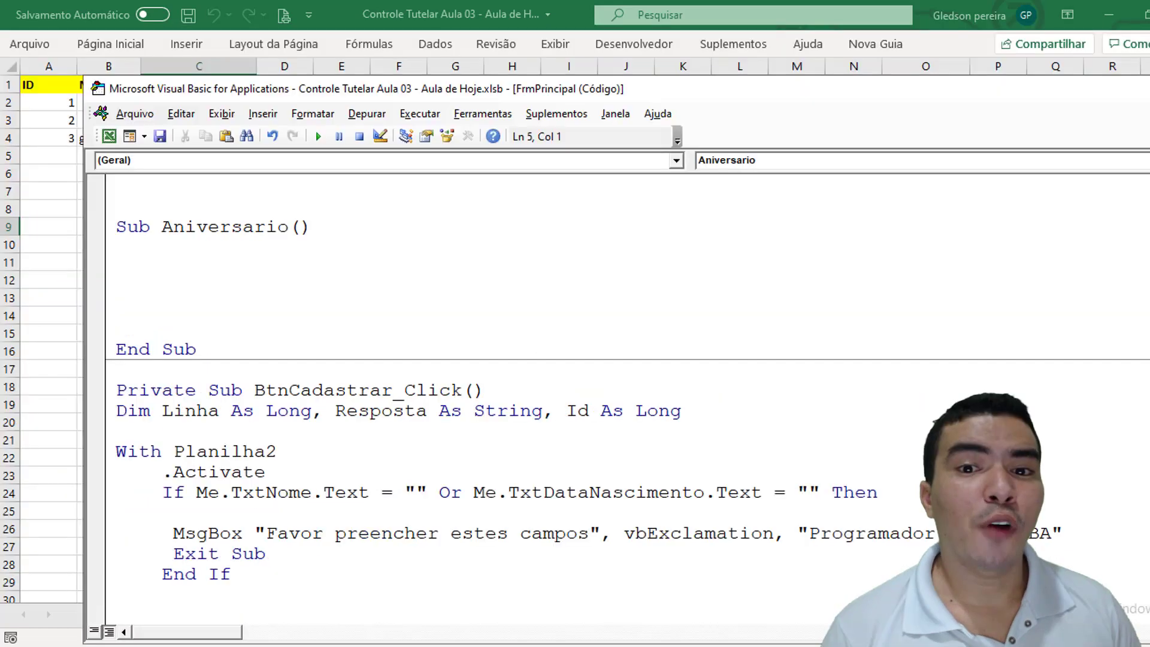
type("dim ")
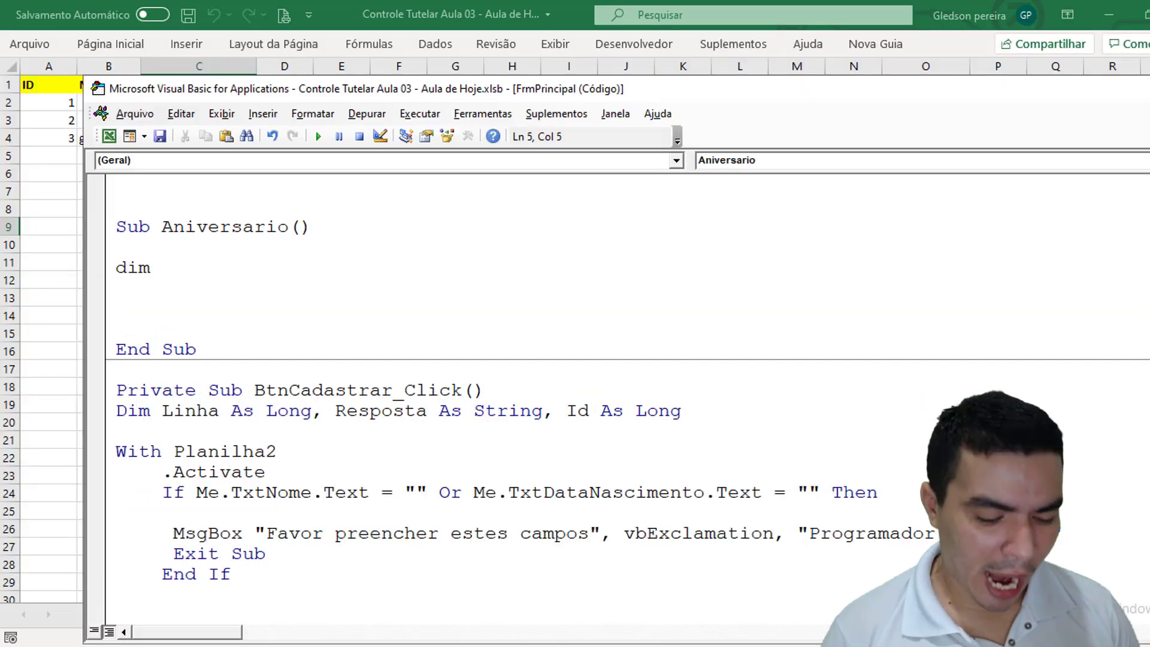
type("Nive")
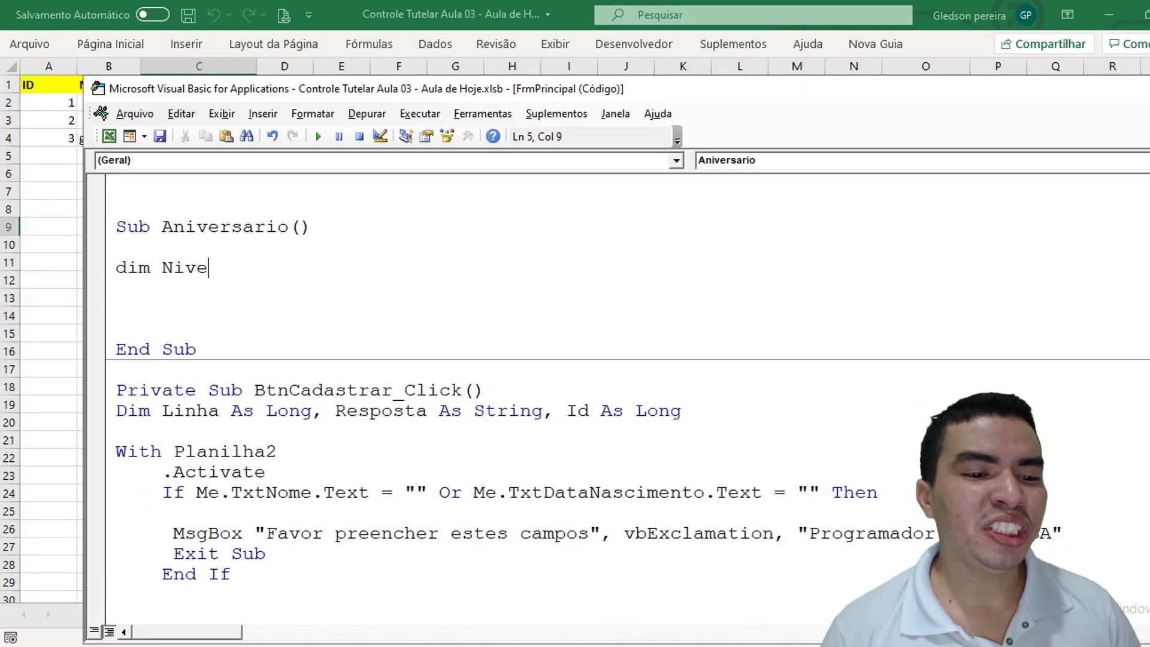
type("r as da")
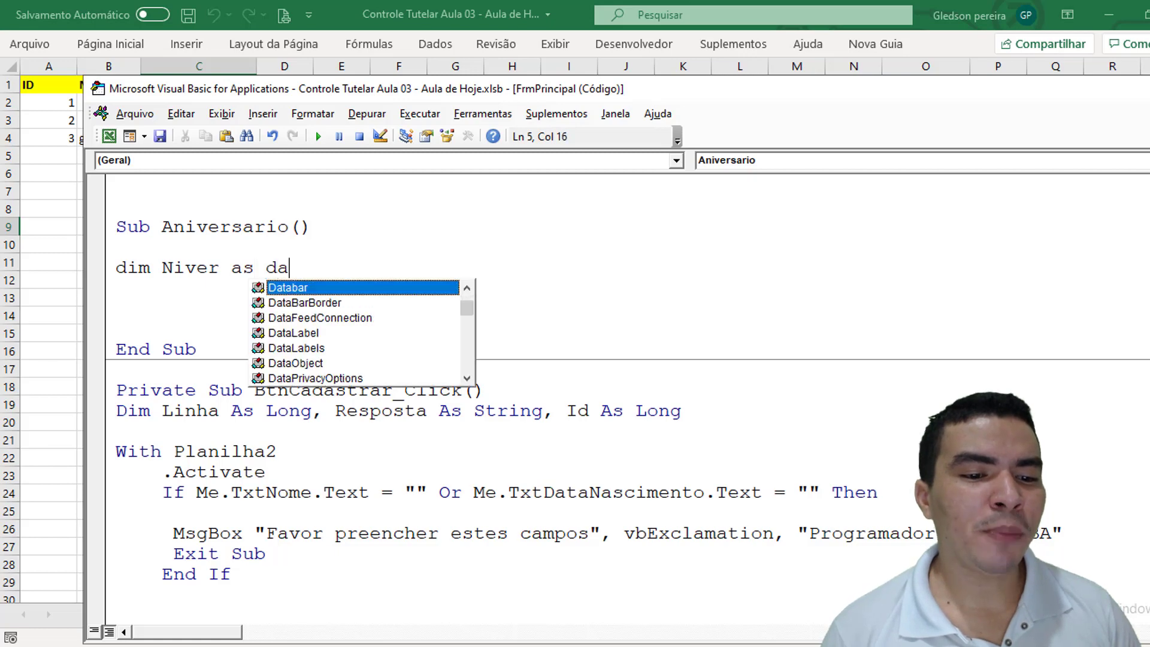
type("te")
key("Tab")
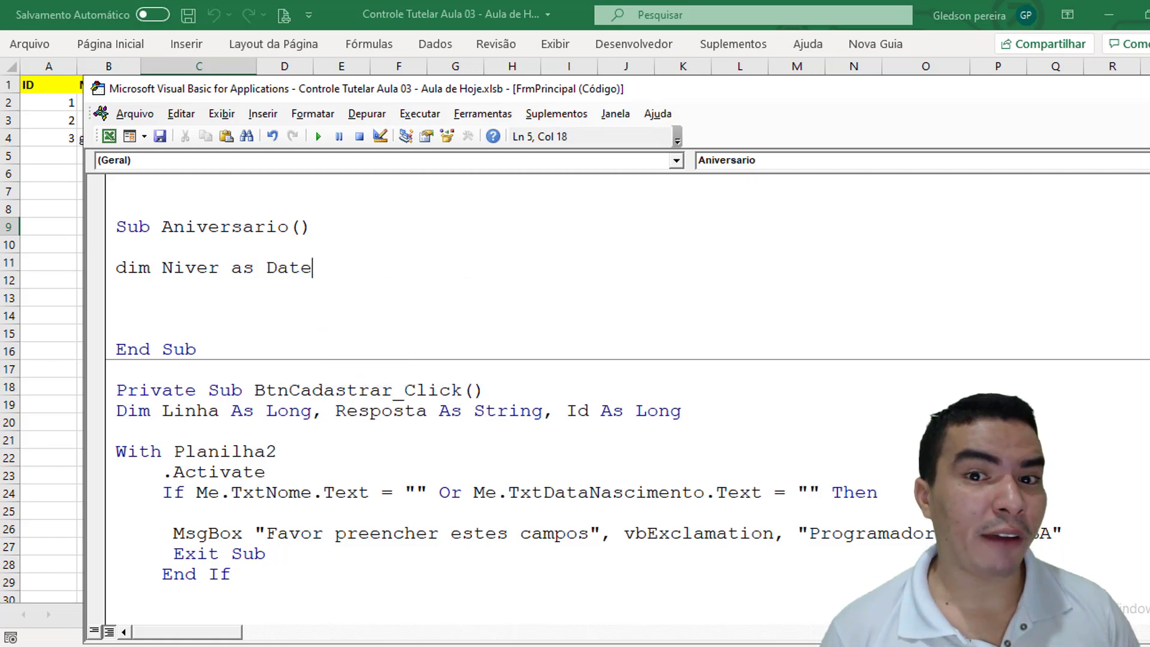
type(", ")
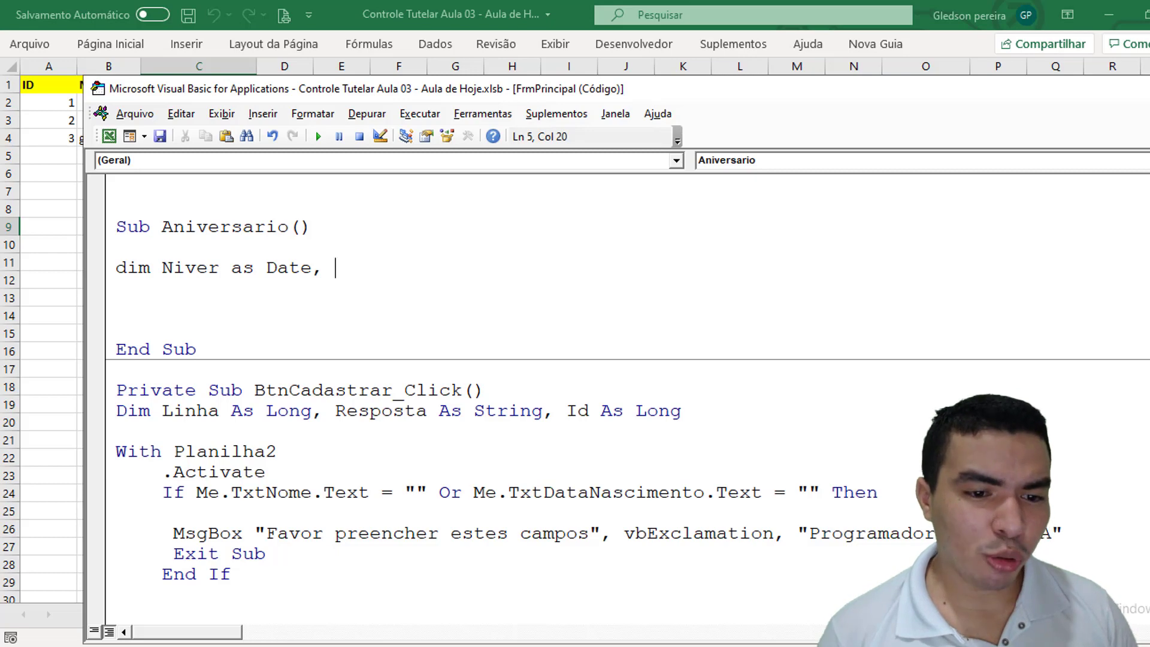
type("Idade ")
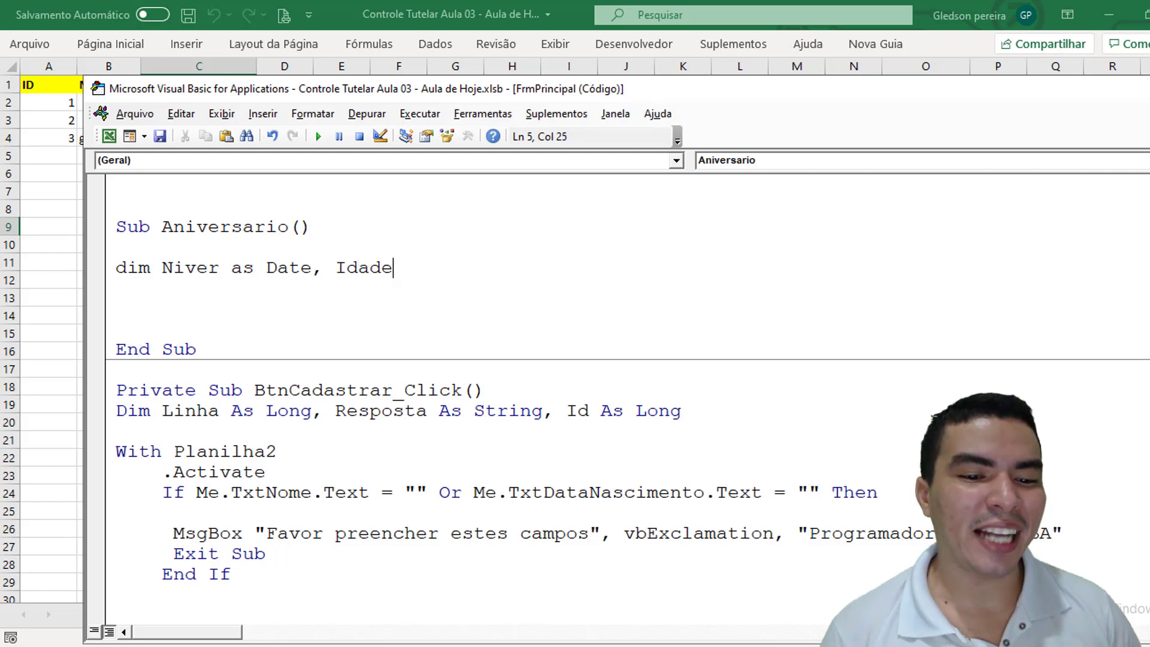
type("as i")
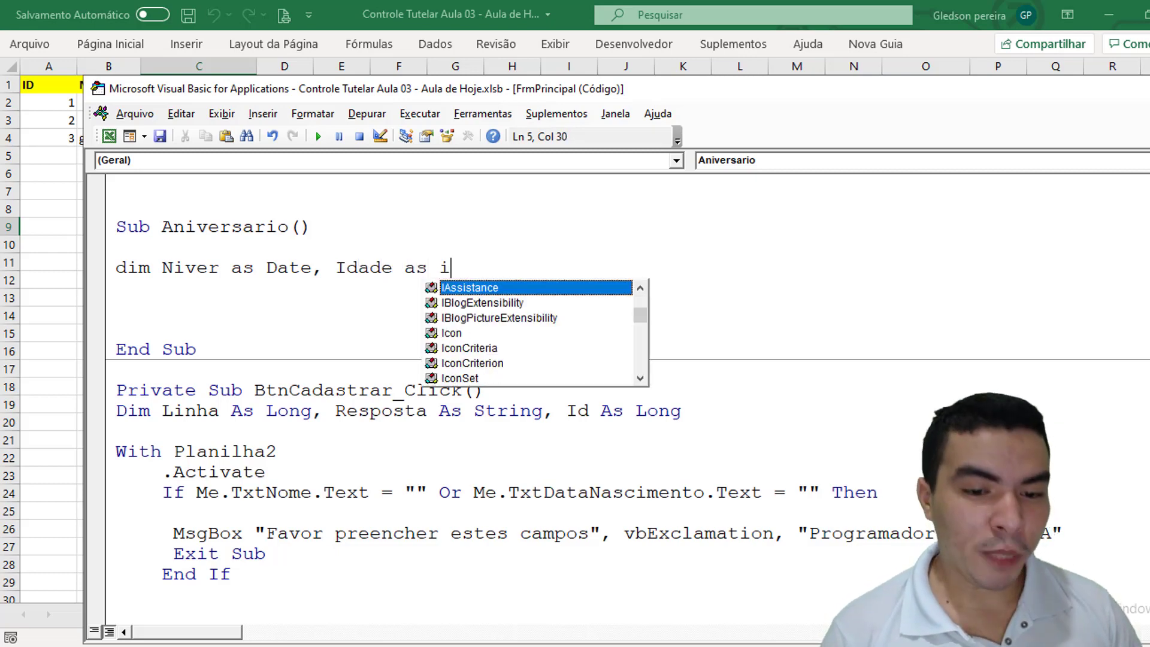
type("nte")
key("Tab")
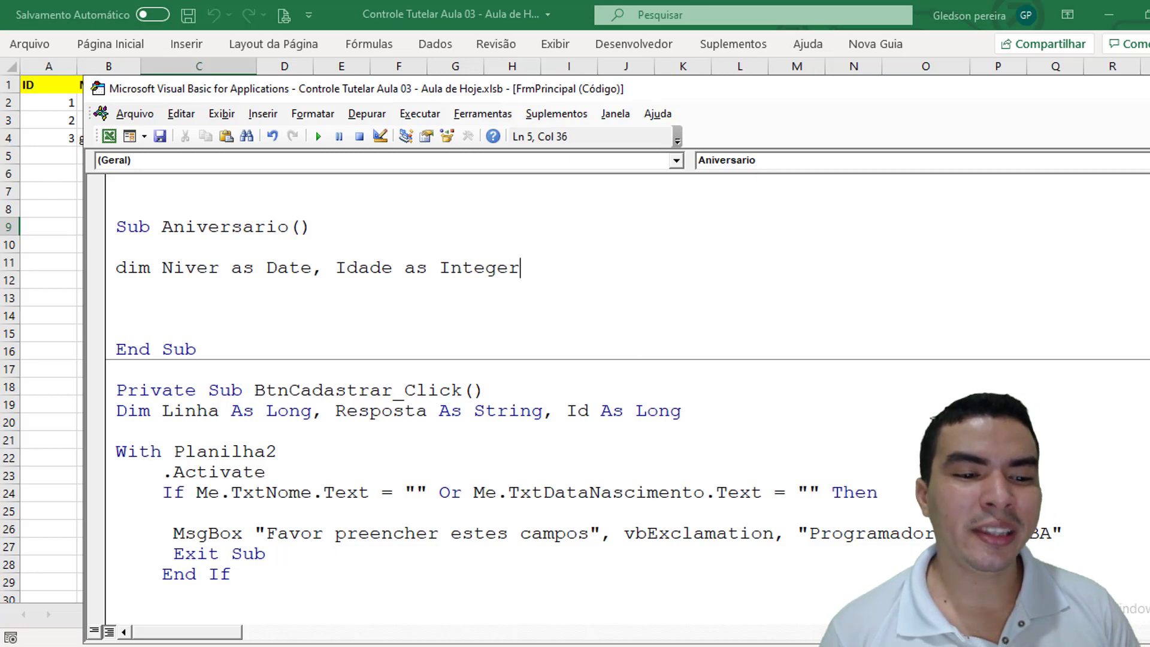
key("Return")
Write Niver = Me.TxtDataNascimento and Idade = Fix(DateDiff("y", Niver, Date) / 365) in Aniversario.
type("niv")
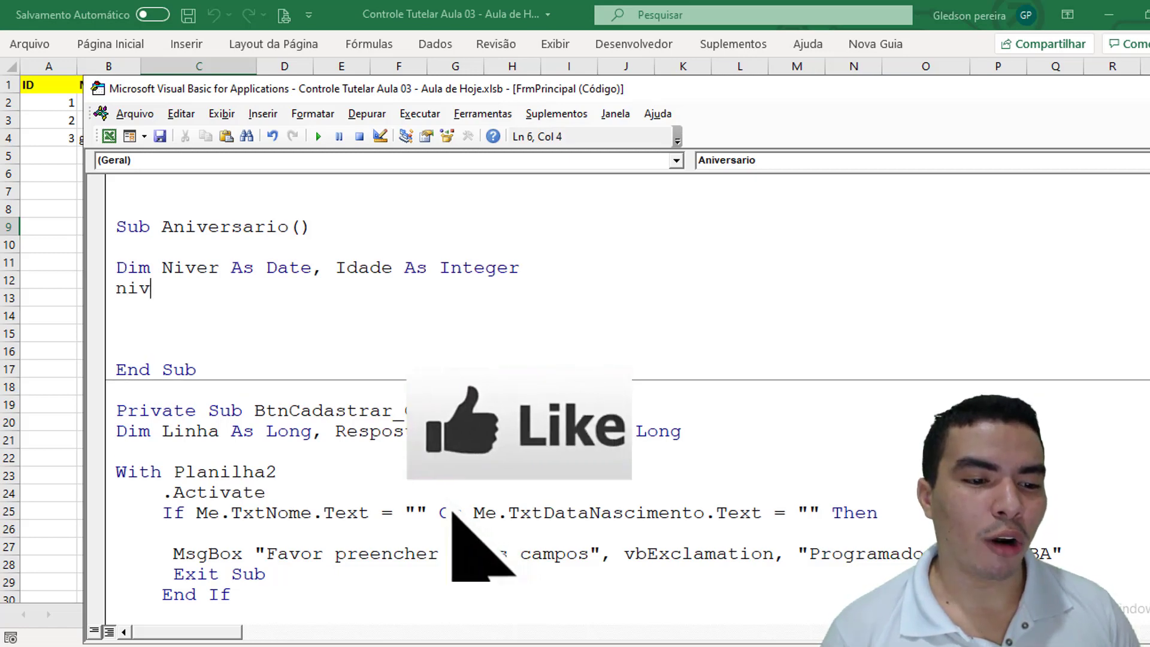
type("er")
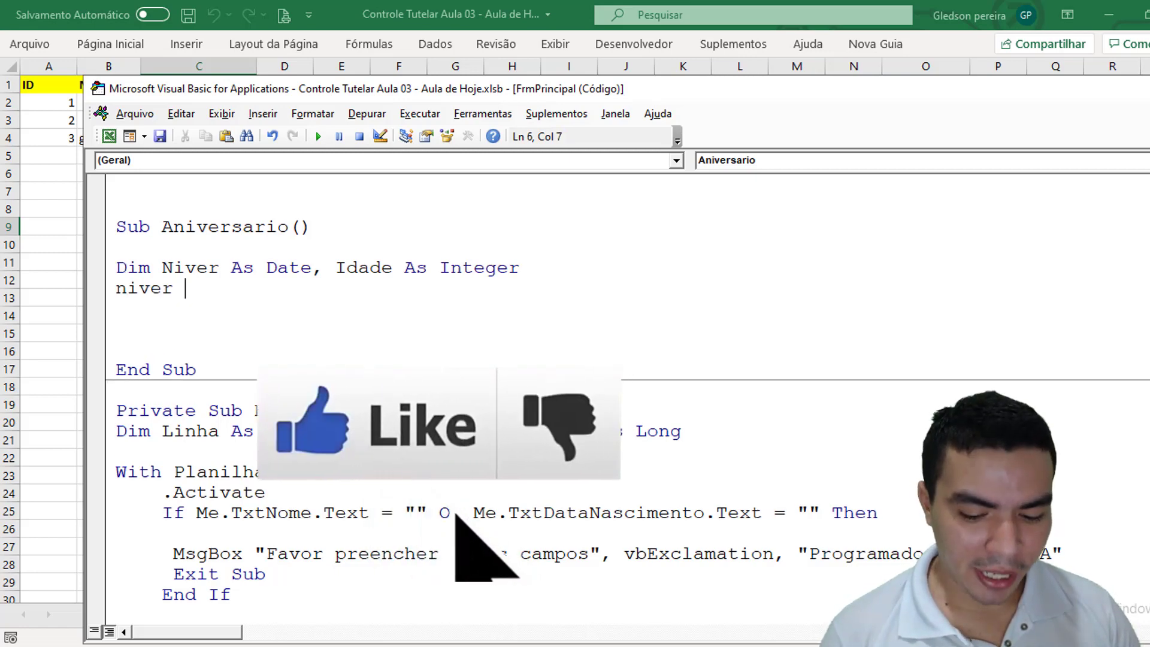
type(" = ")
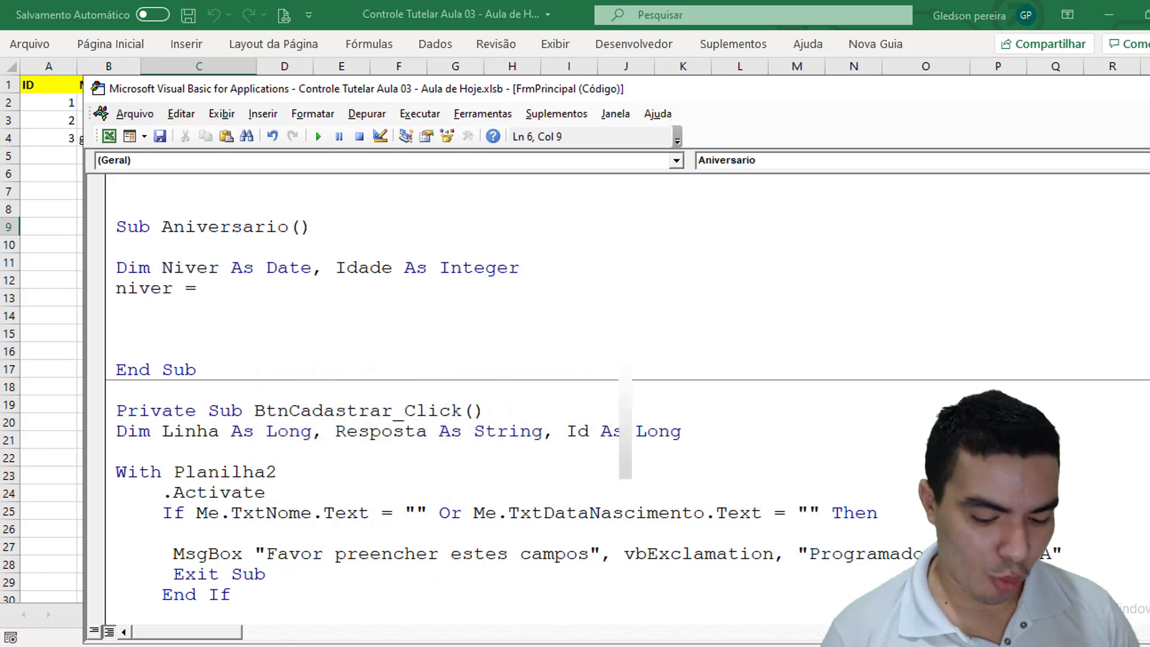
type("me.txtda")
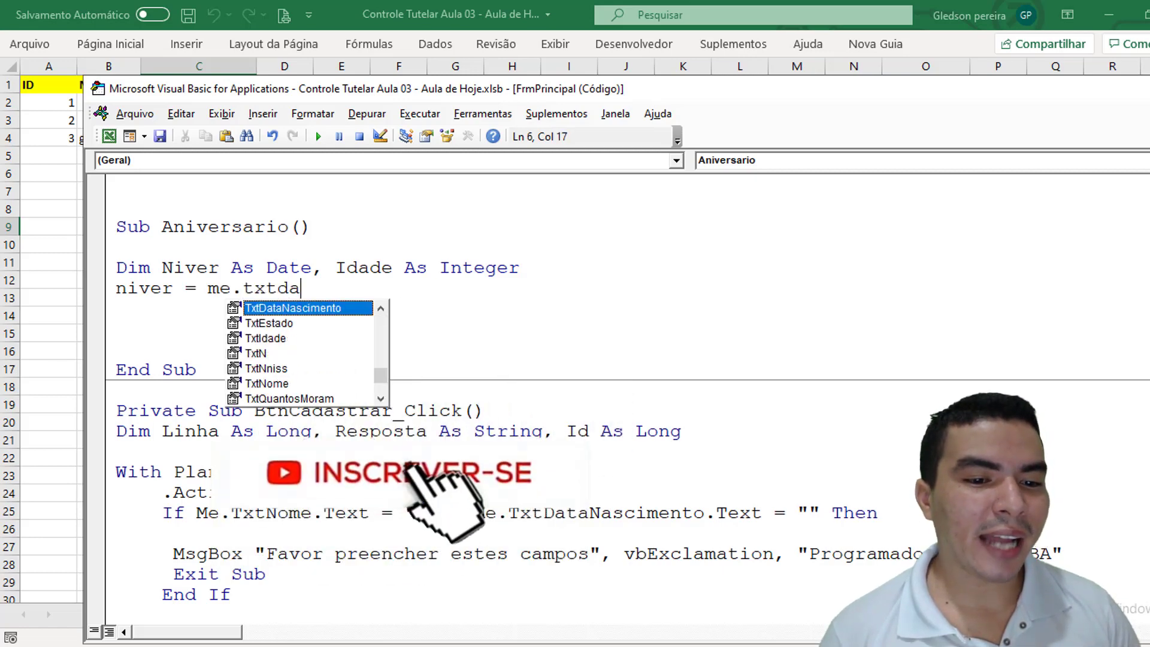
key("Tab")
key("Return")
type("i")
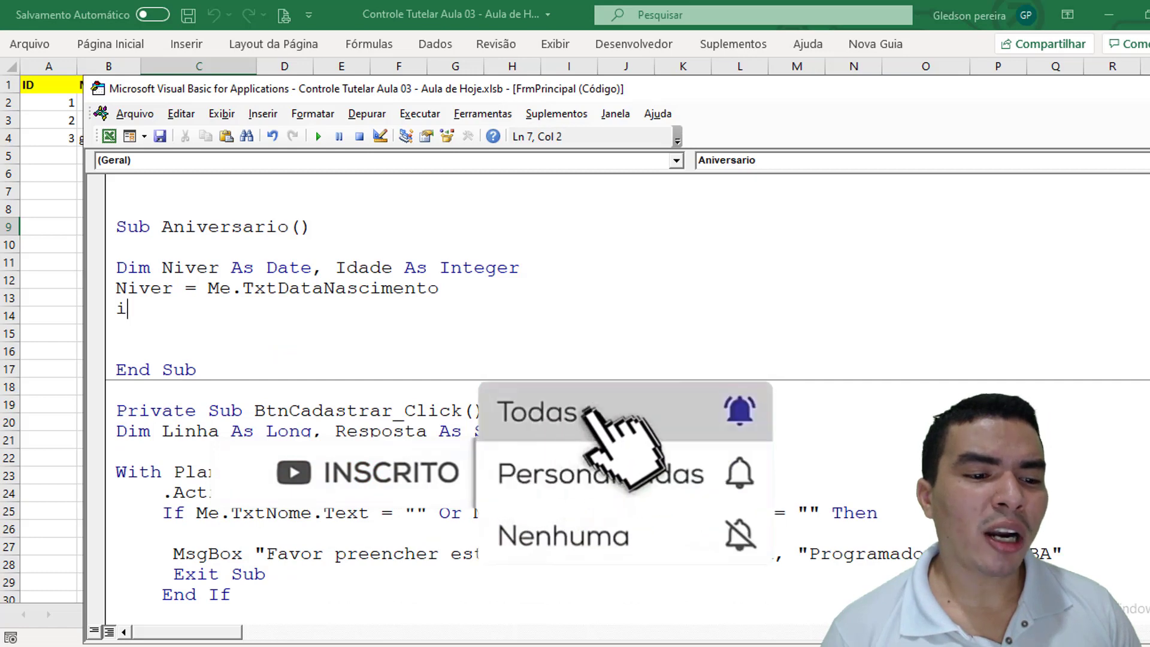
type("dade")
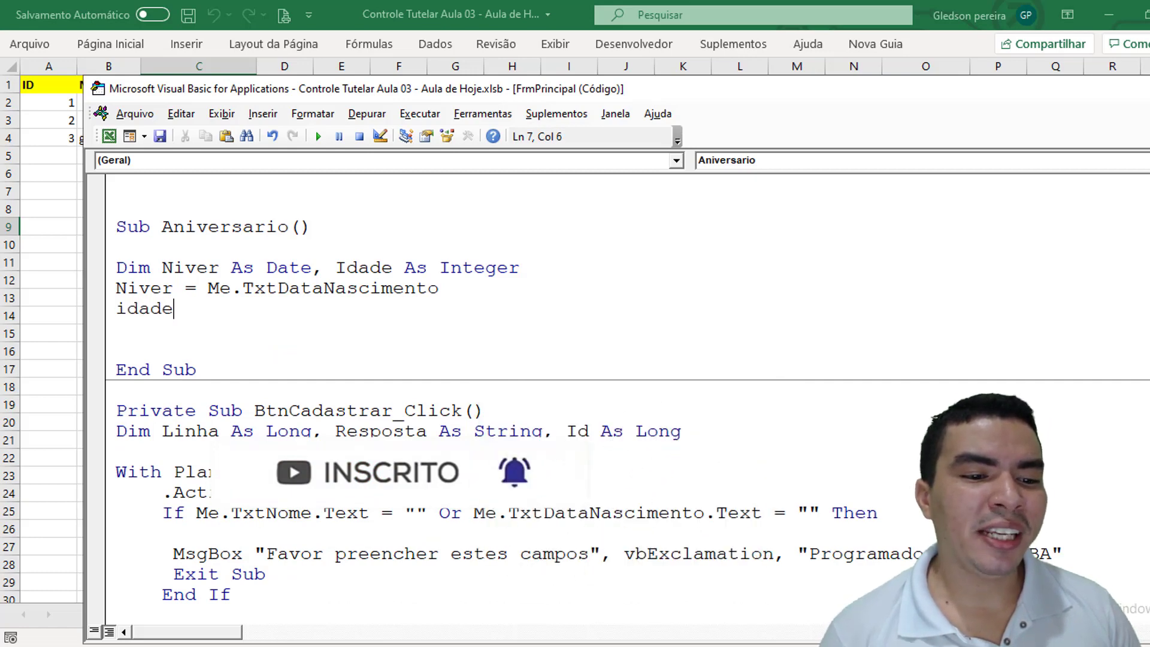
type(" =")
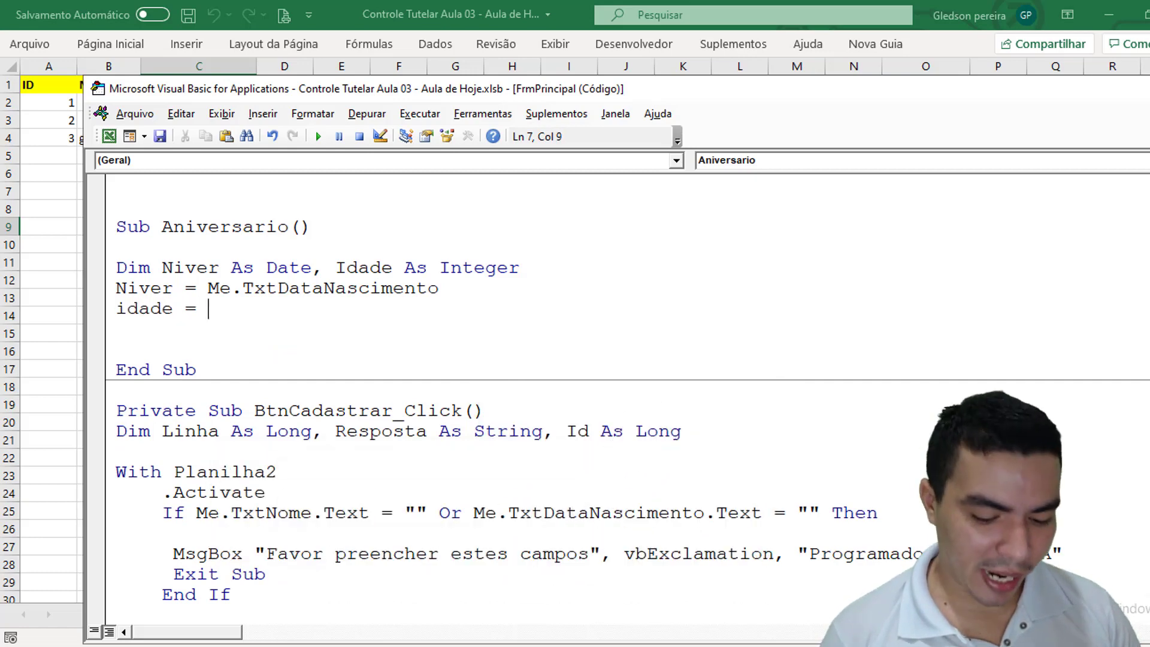
type(" fix")
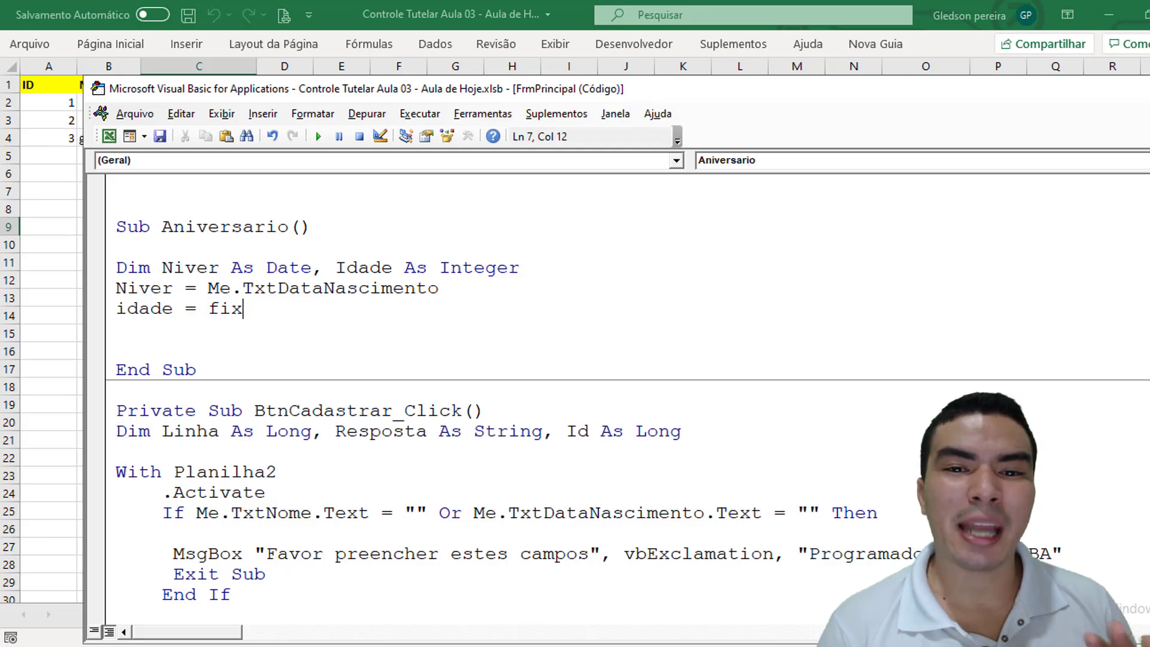
type("(")
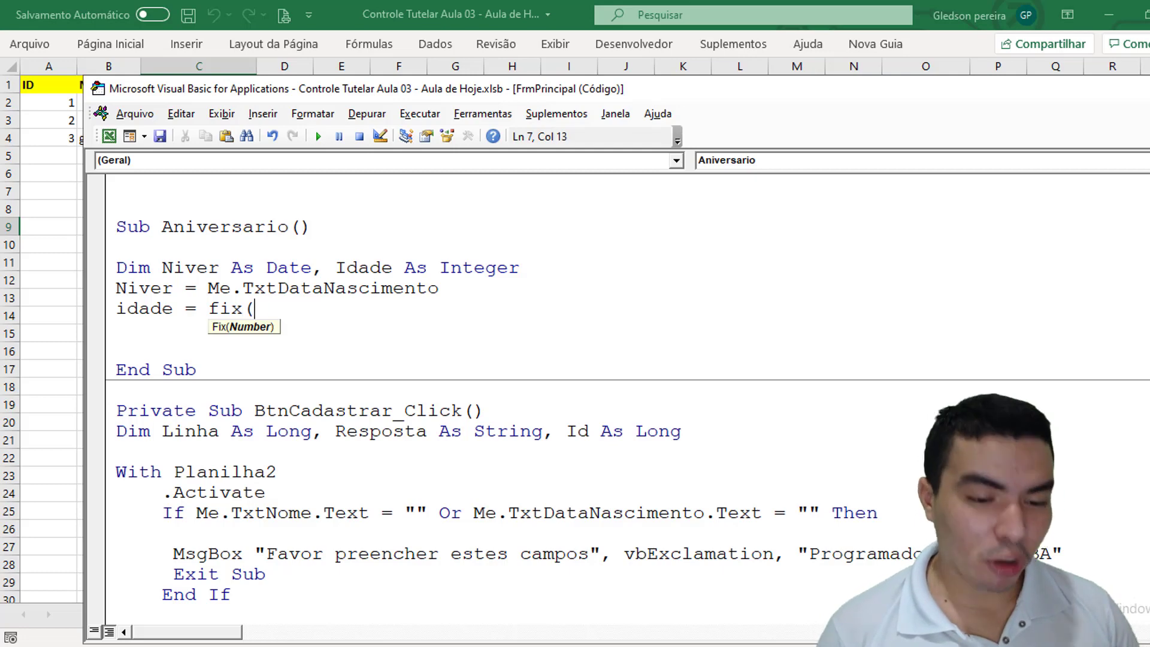
type("datediff")
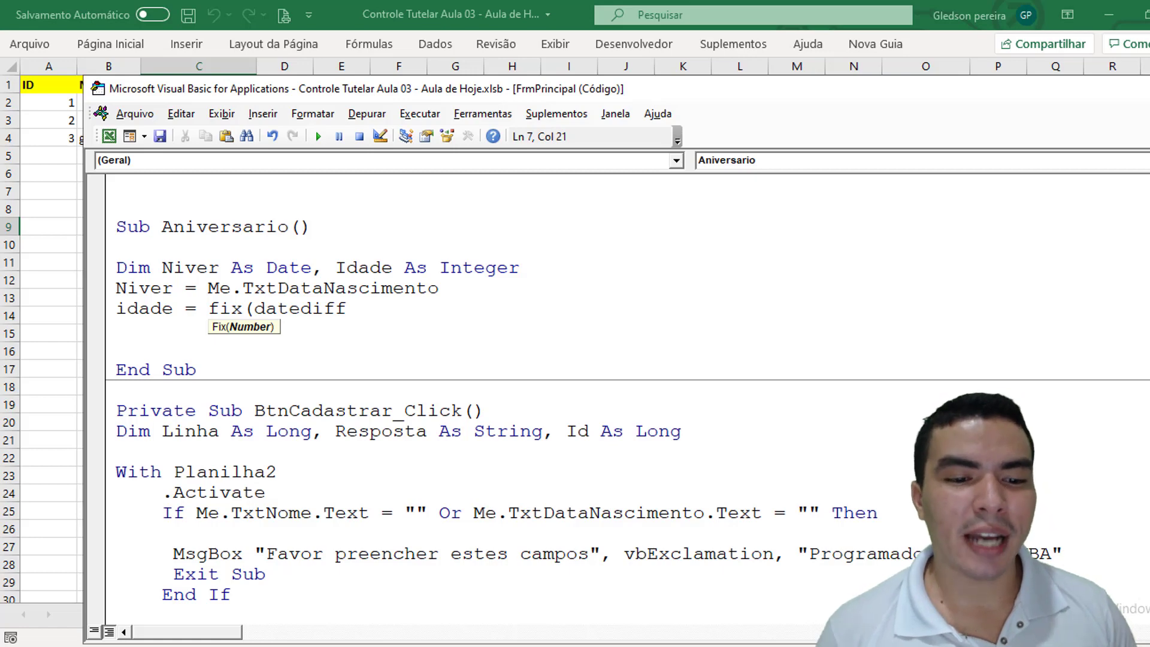
type("(")
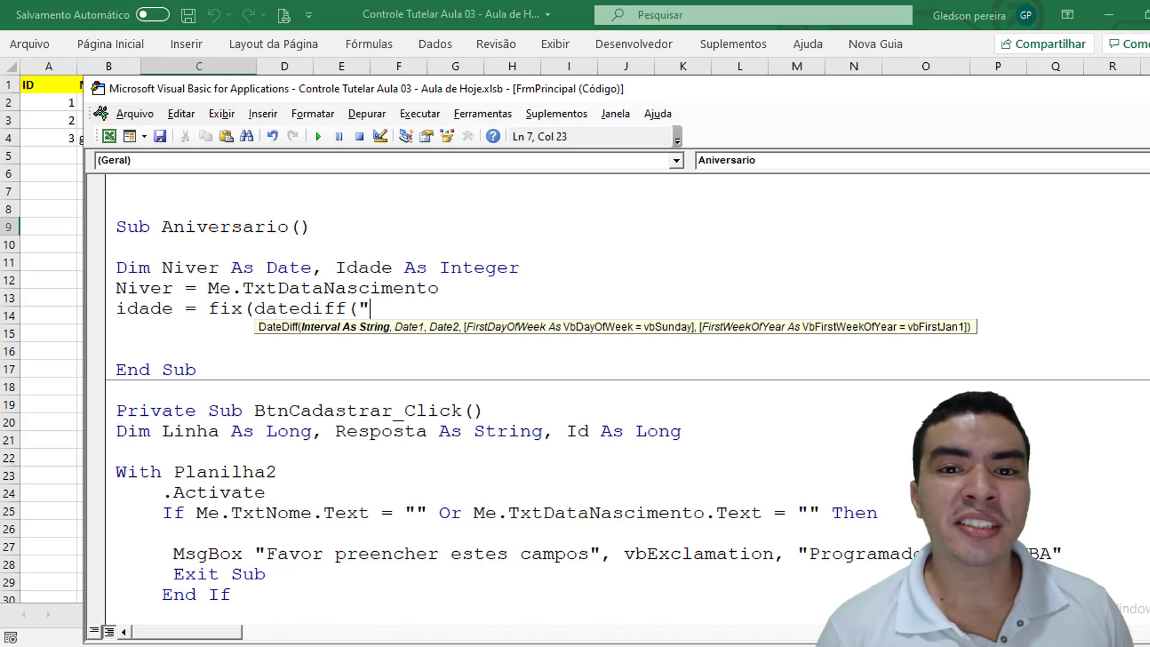
type("y")
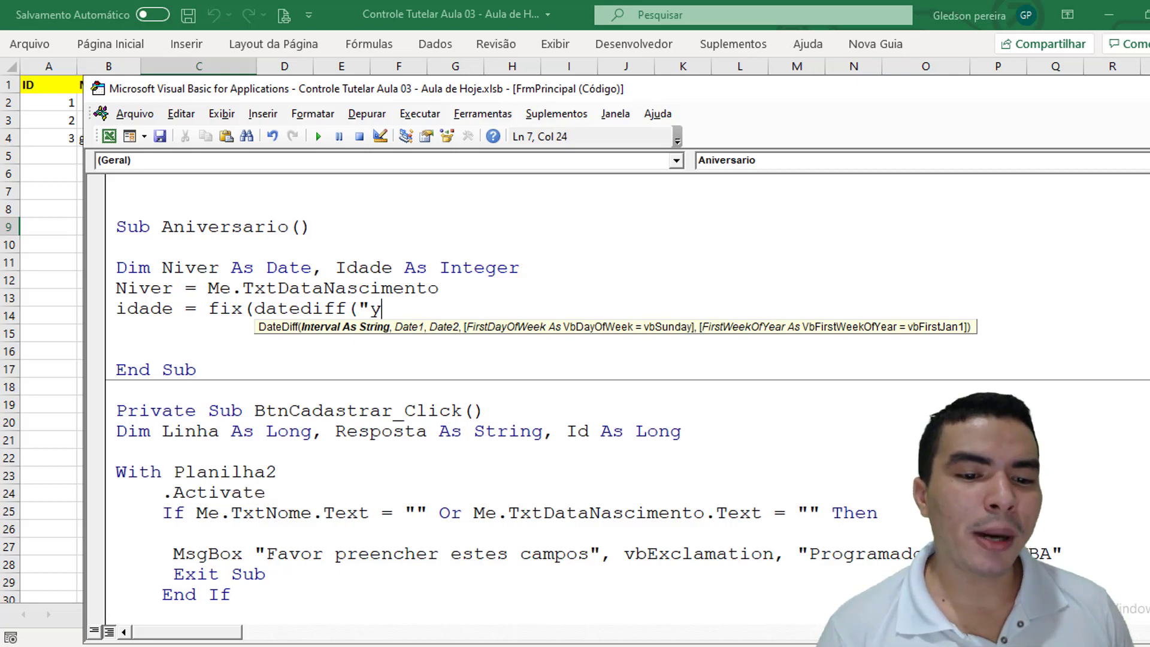
type("\"")
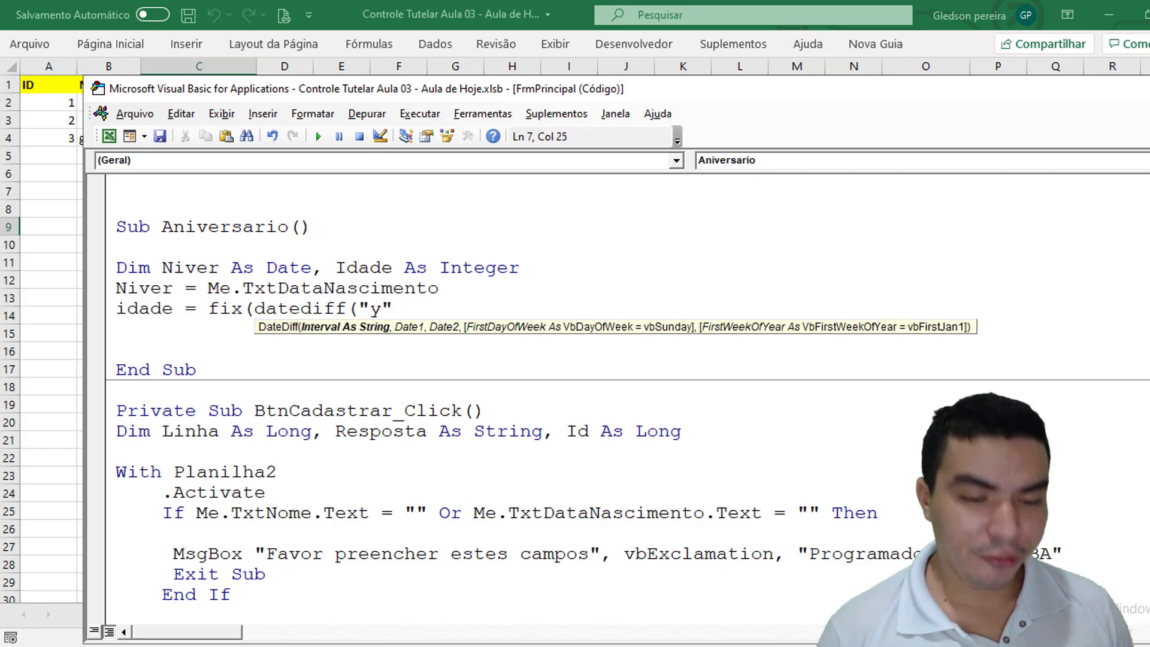
type(",")
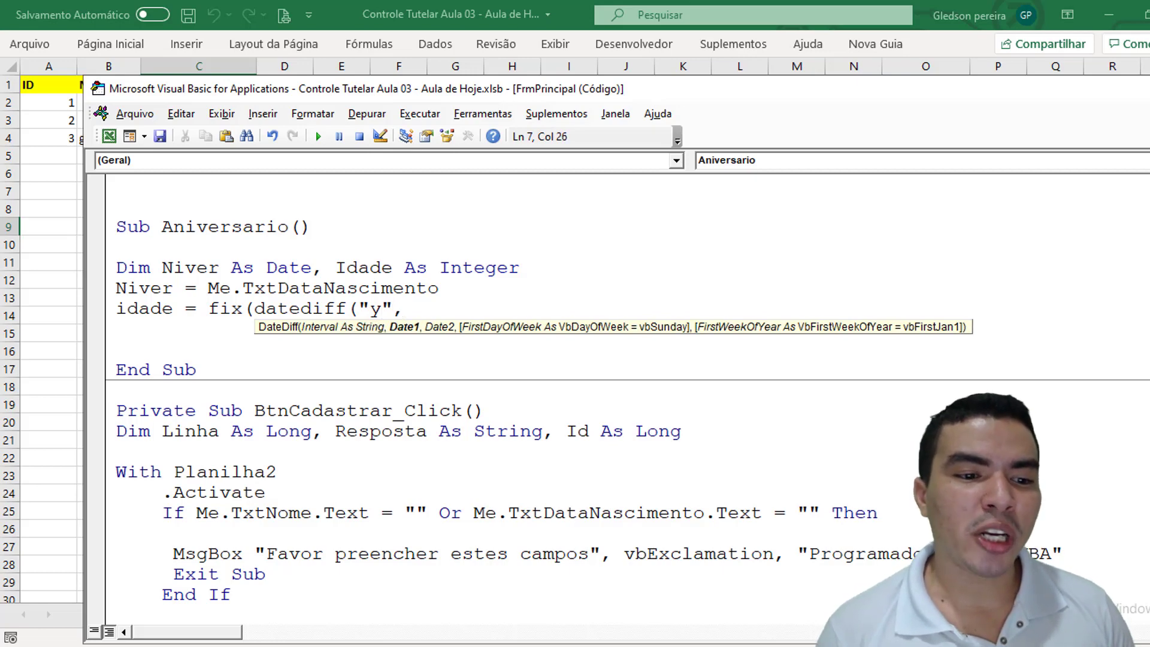
type("niver")
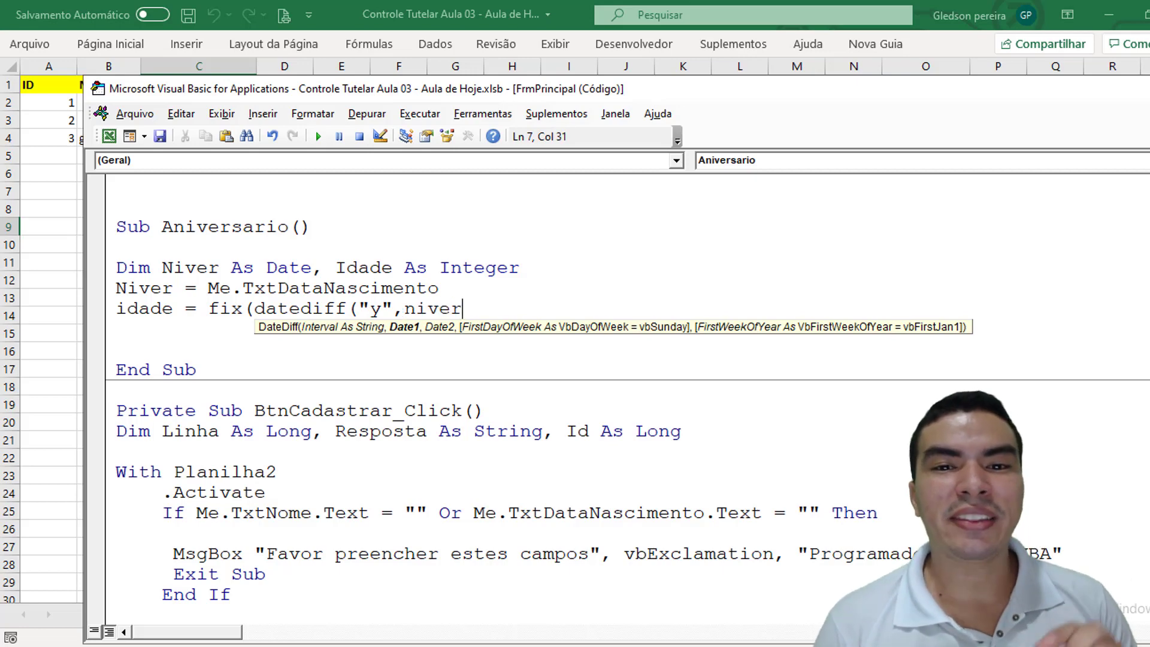
type(",")
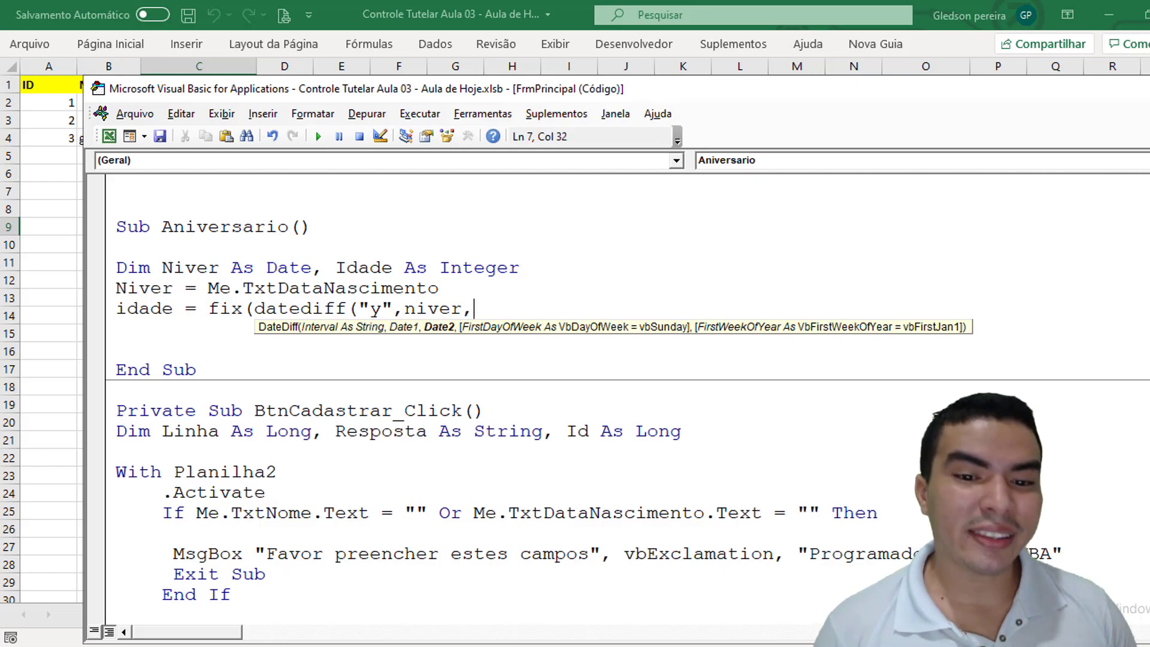
type("date")
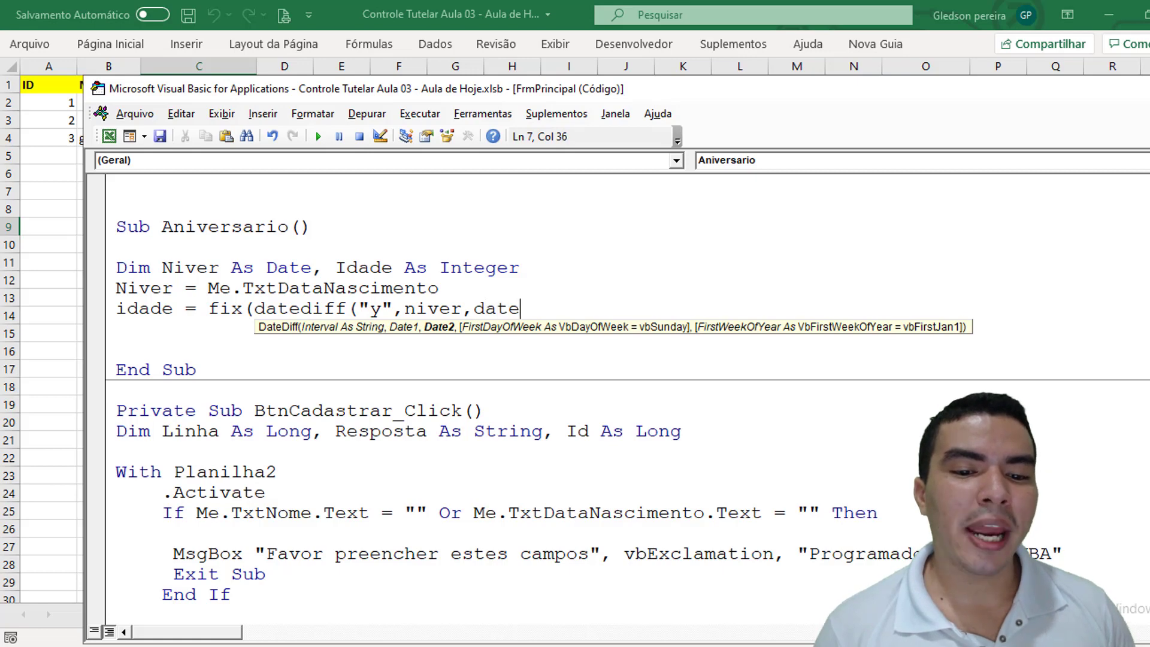
type(")")
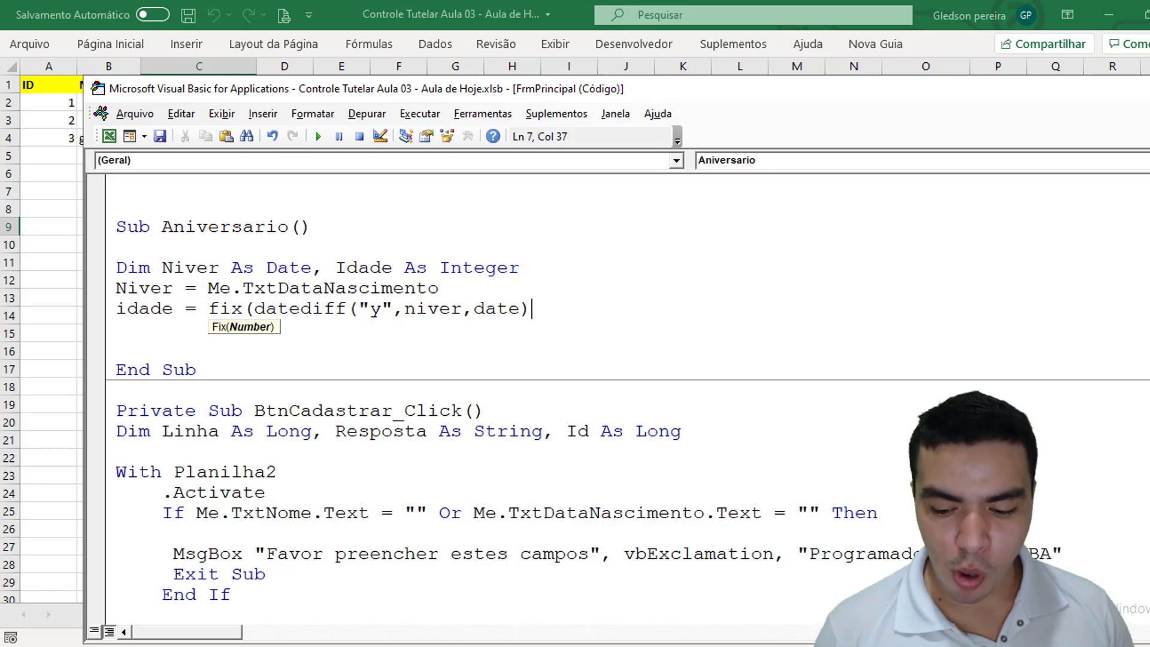
type("/365")
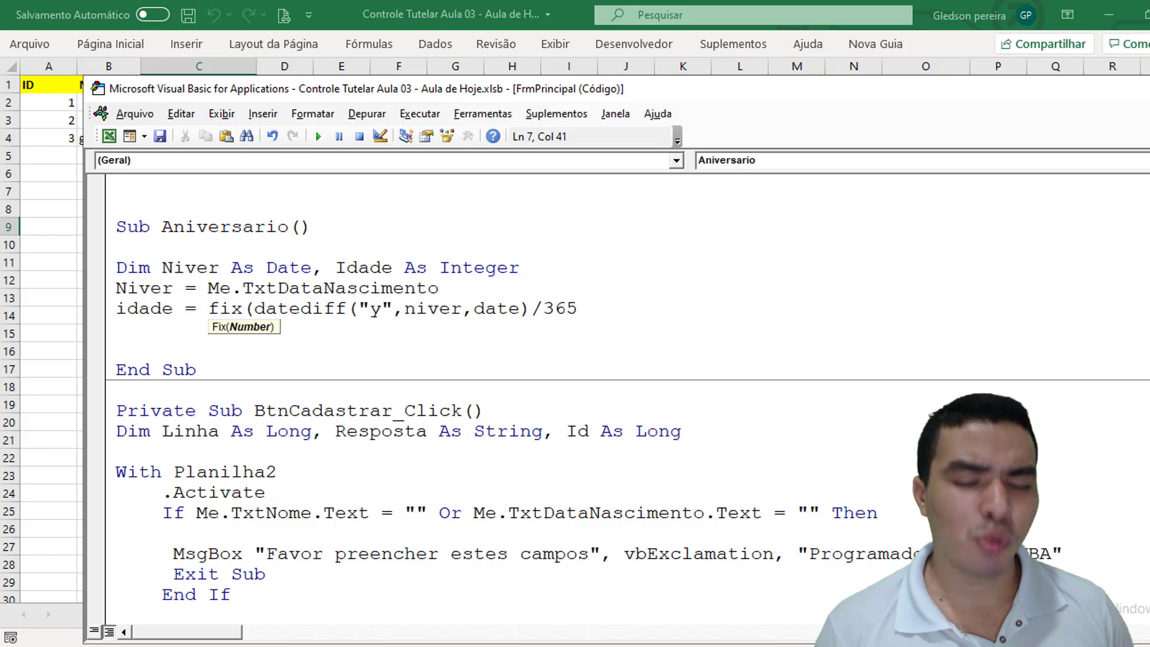
type(")")
key("Return")
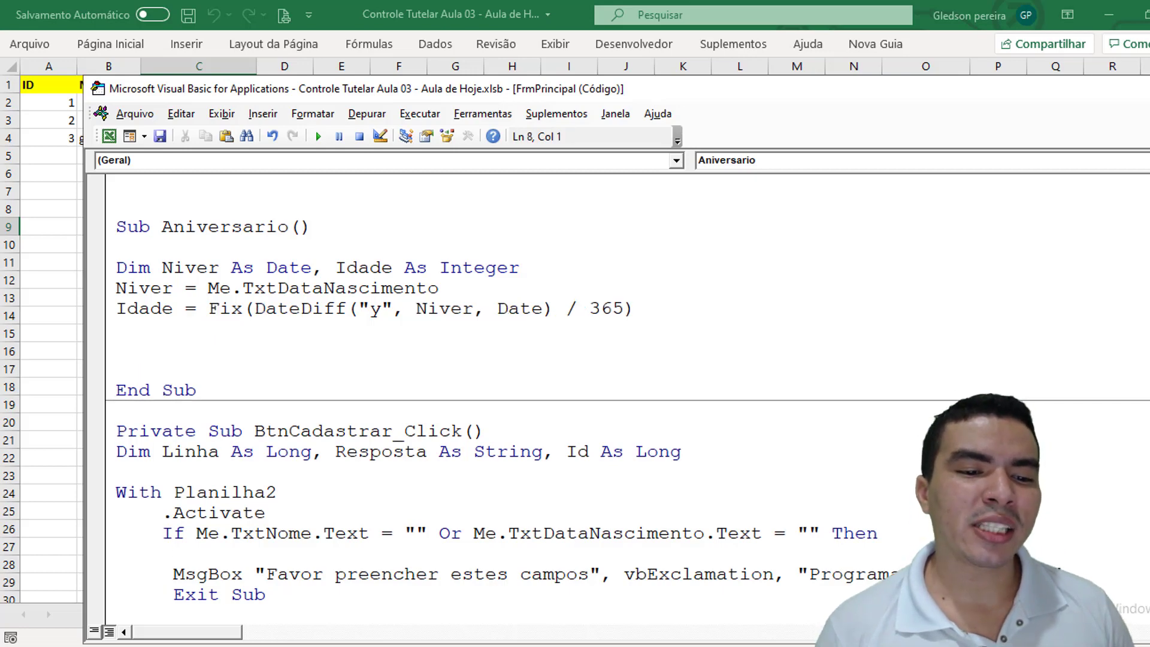
Add the line Me.TxtIdade = Idade to Aniversario and select the routine's name.
type("me")
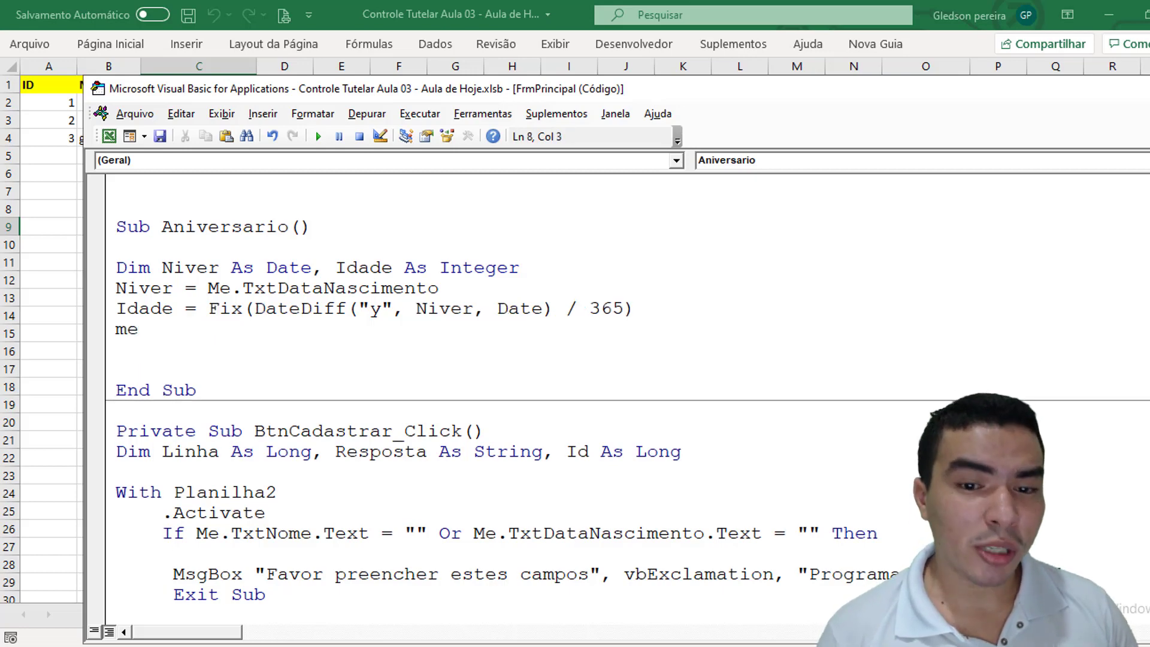
type(".txt")
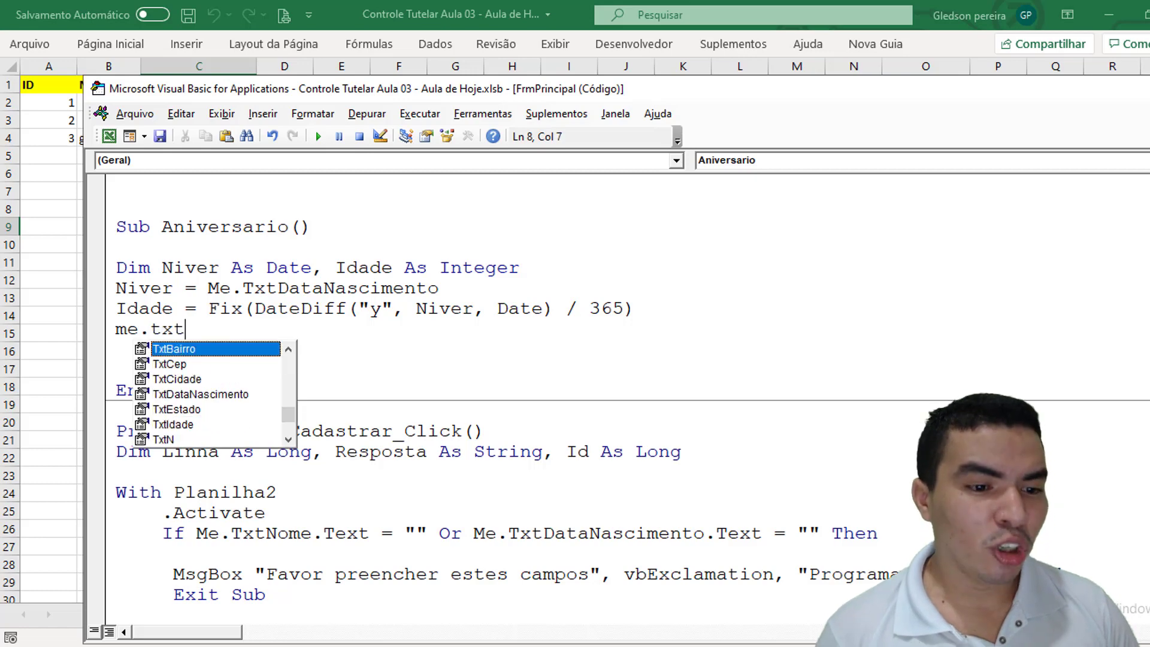
type("i")
key("Tab")
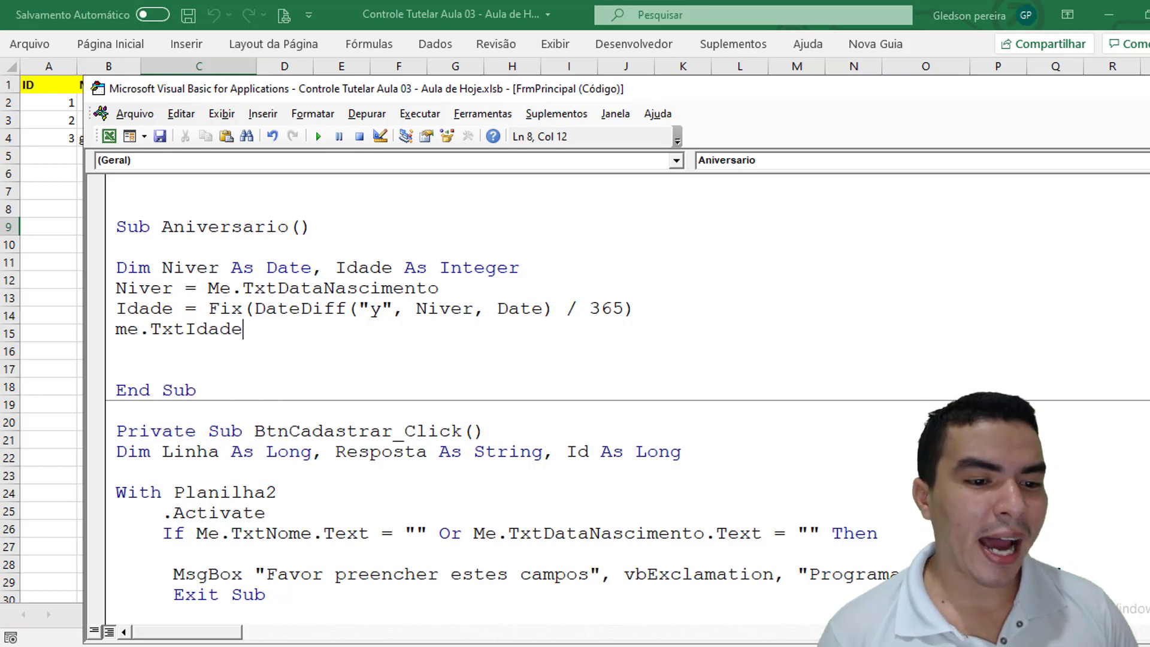
type(" = ")
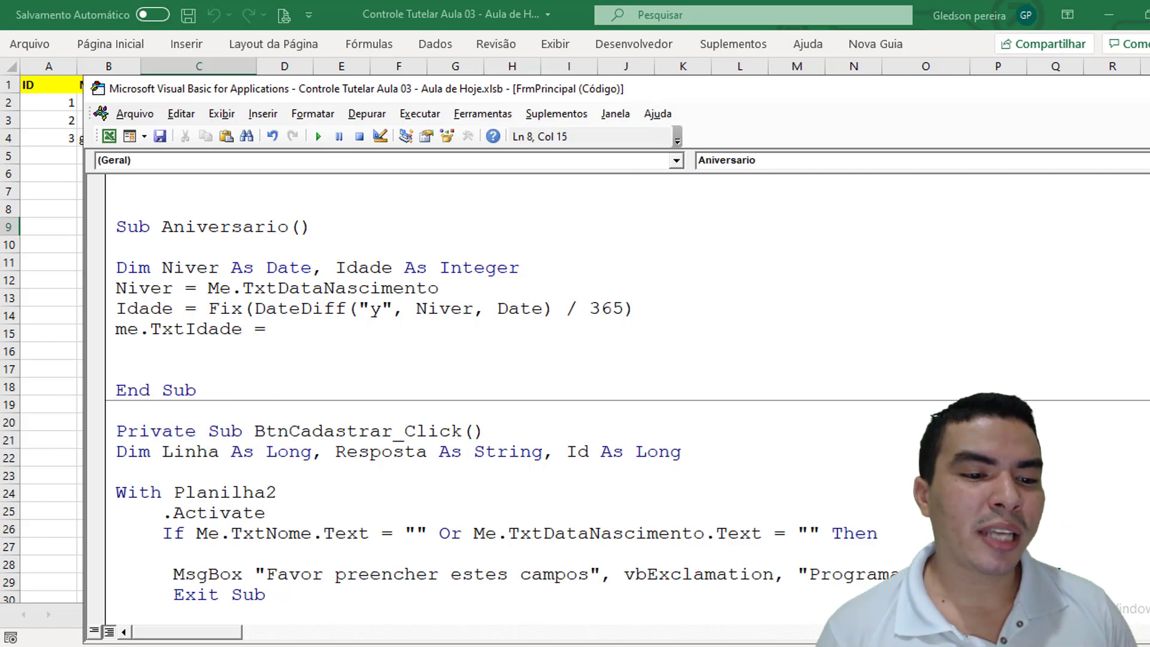
type("ida")
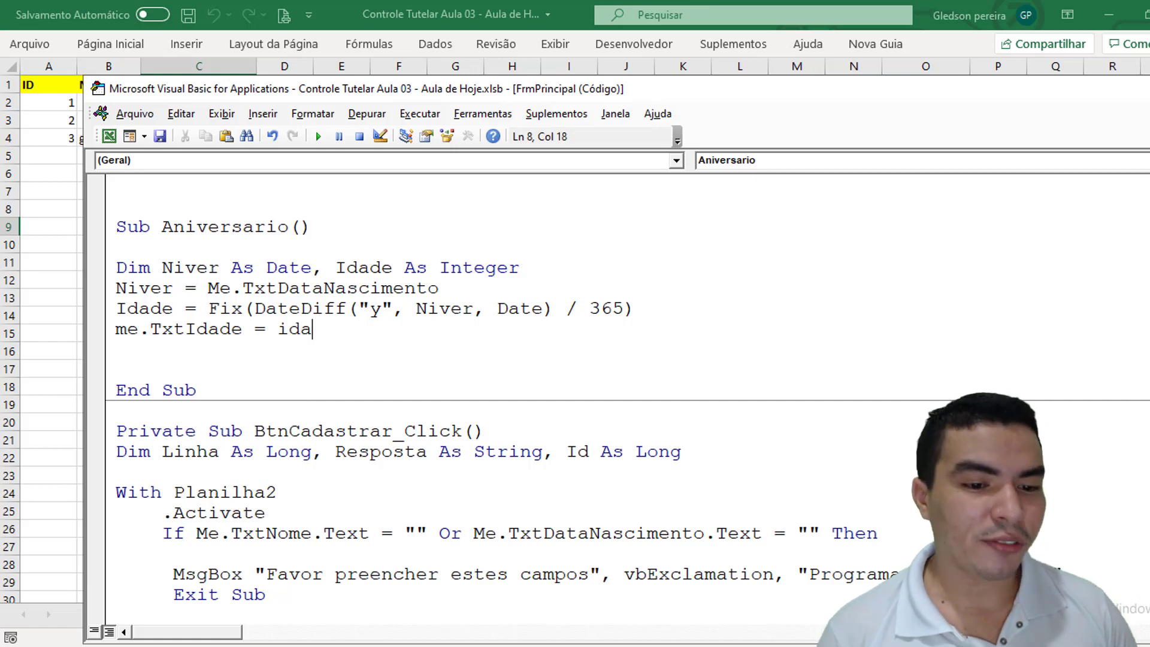
type("de")
left_click(602, 397)
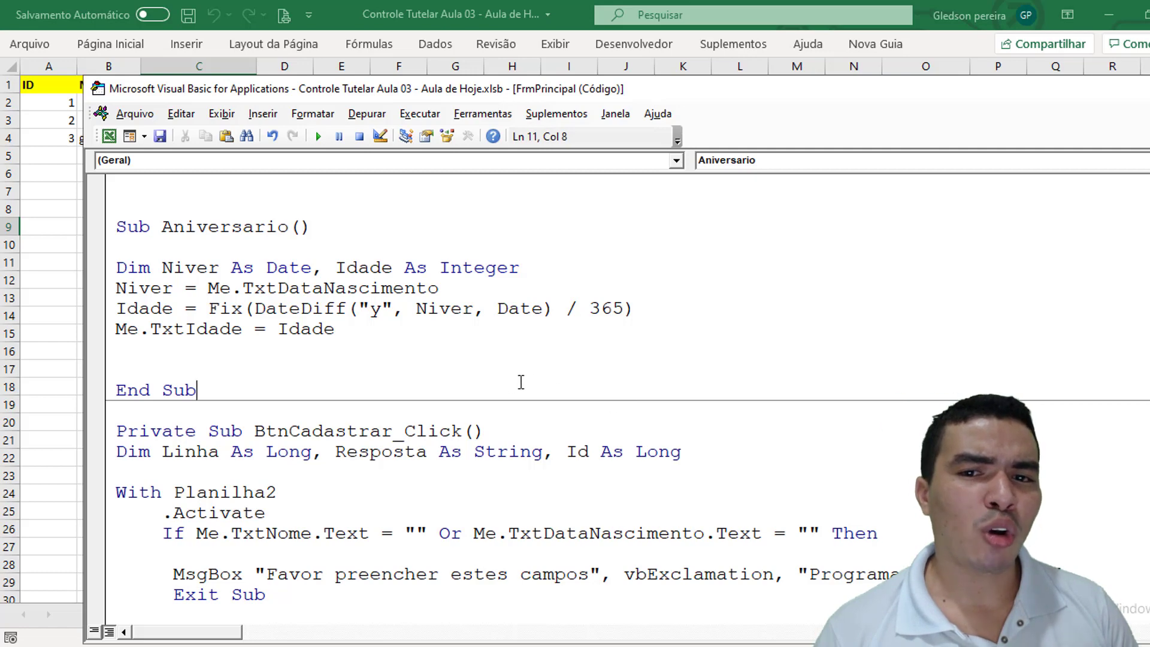
left_click_drag(161, 228, 289, 230)
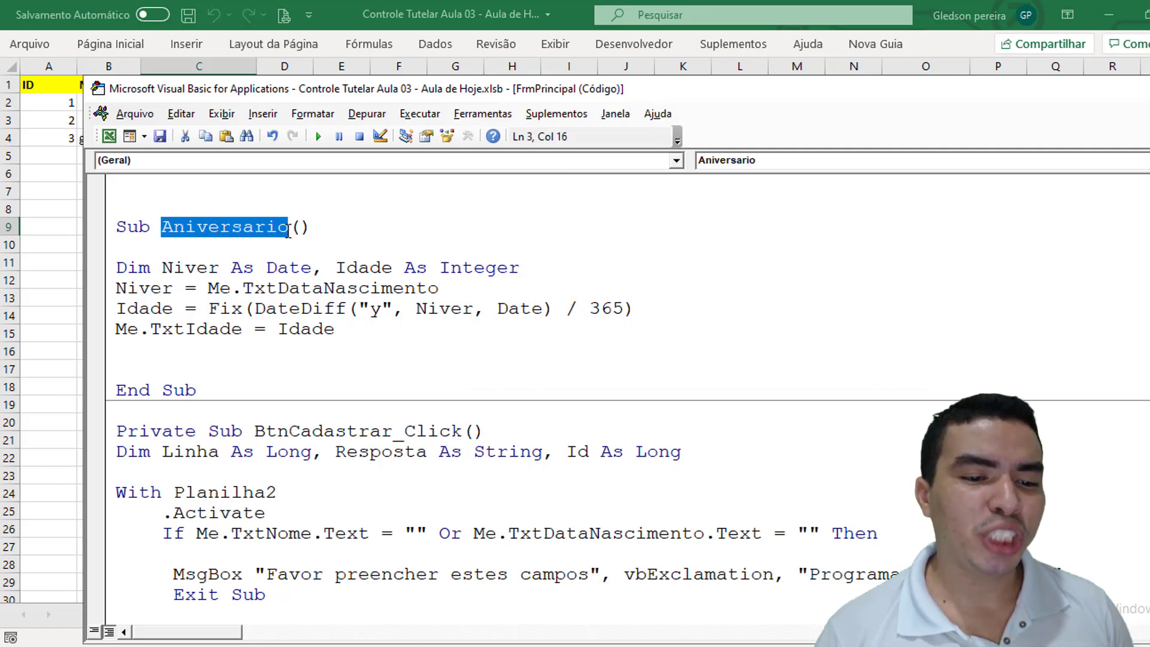
Choose TxtDataNascimento in the code window's object list and enlarge the code window.
left_click(676, 160)
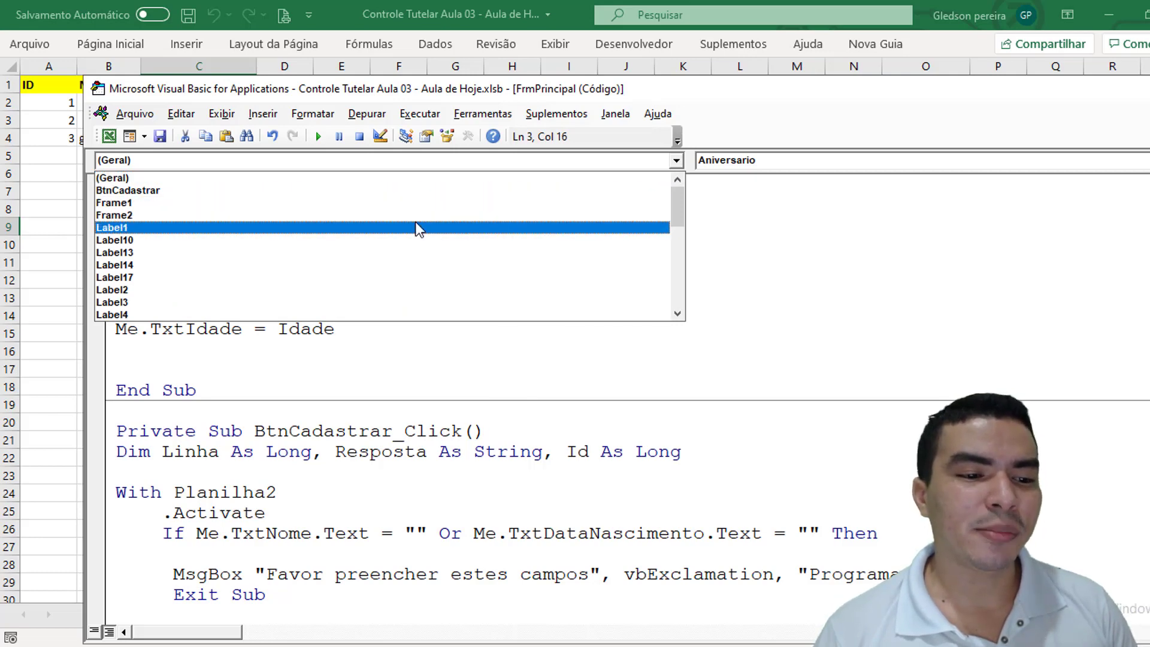
scroll(304, 236, "down", 1)
scroll(303, 243, "down", 2)
scroll(303, 246, "down", 1)
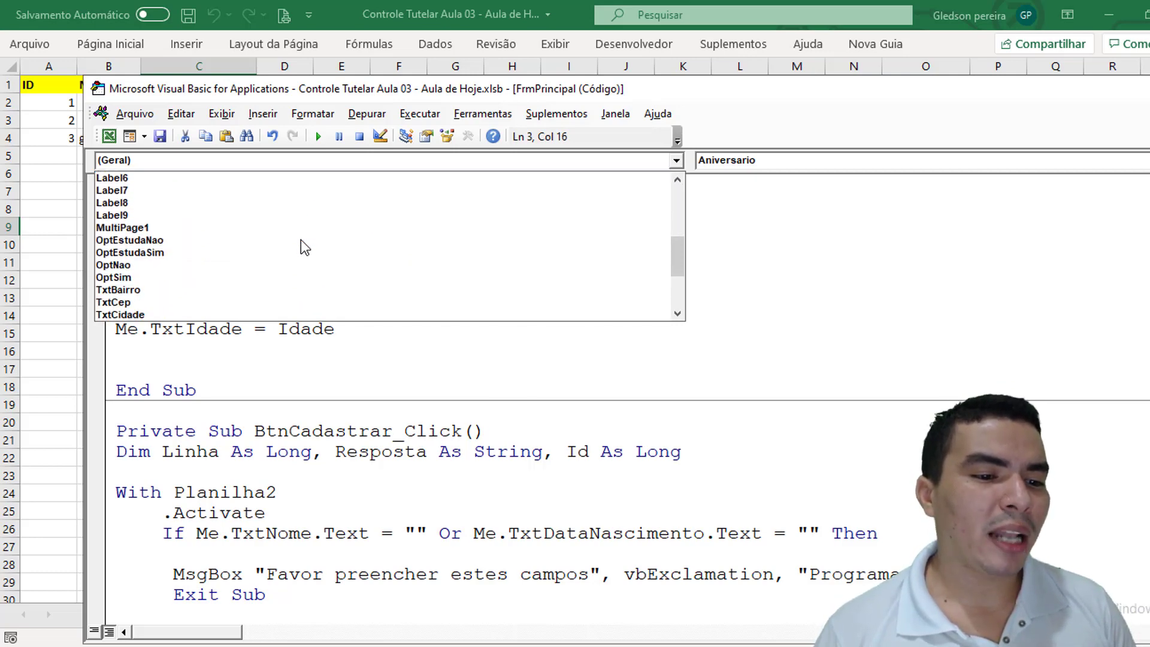
scroll(303, 246, "down", 1)
scroll(300, 247, "down", 2)
scroll(264, 242, "down", 1)
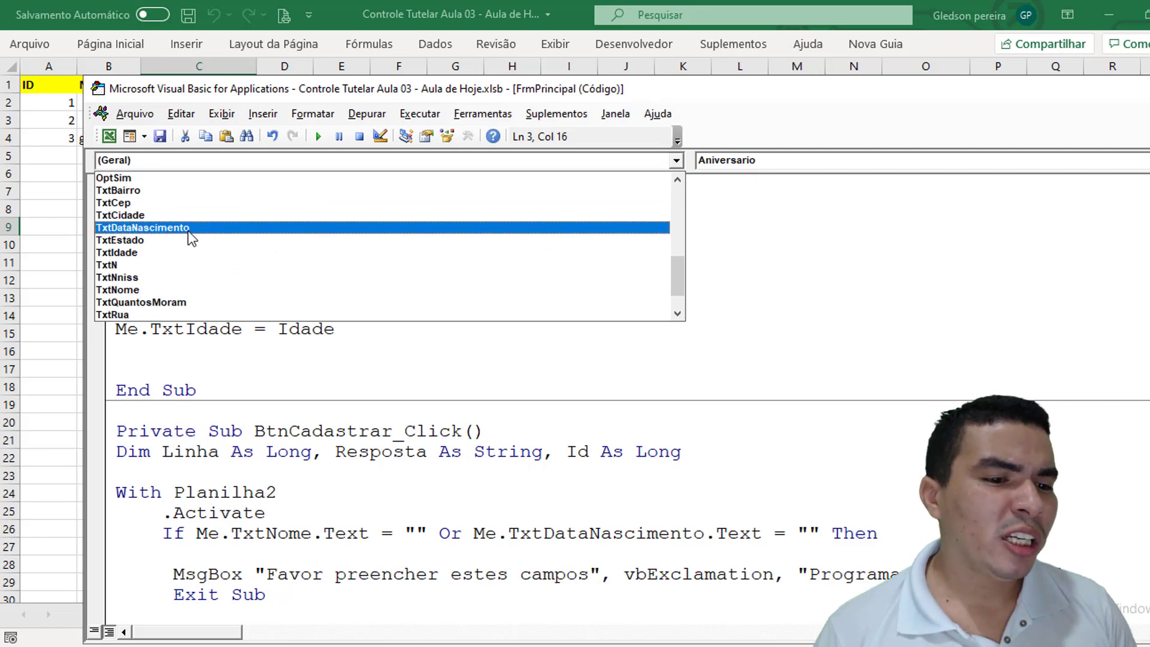
left_click(138, 231)
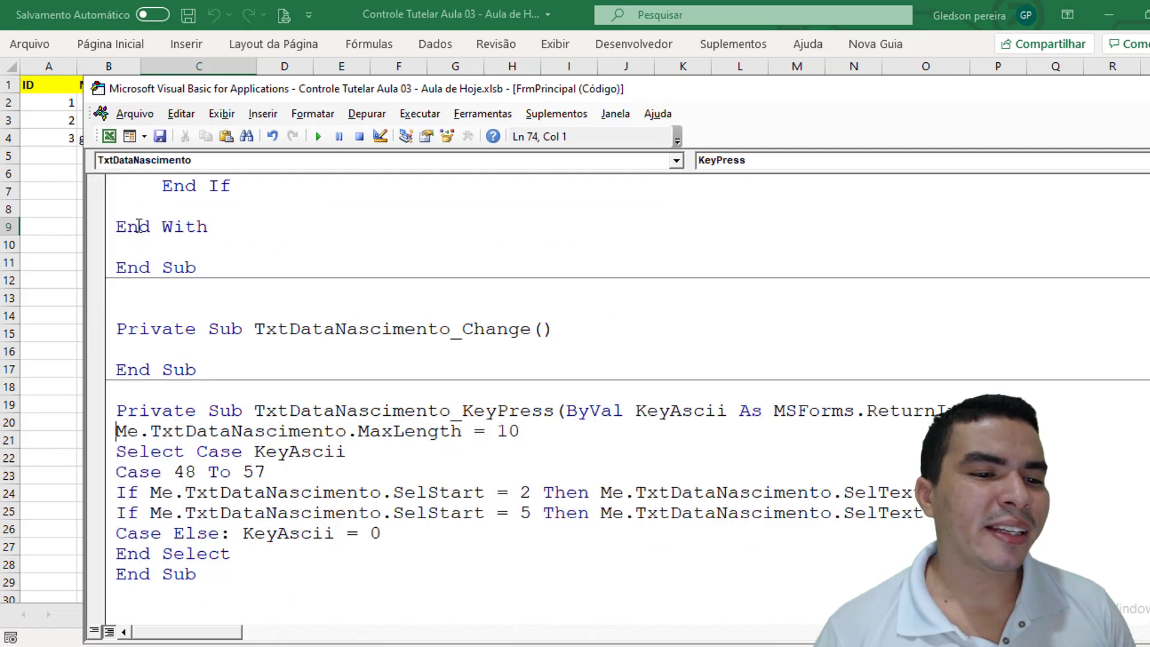
double_click(232, 89)
Create the TxtDataNascimento_AfterUpdate event and type 'call Aniversario' in it.
left_click(760, 156)
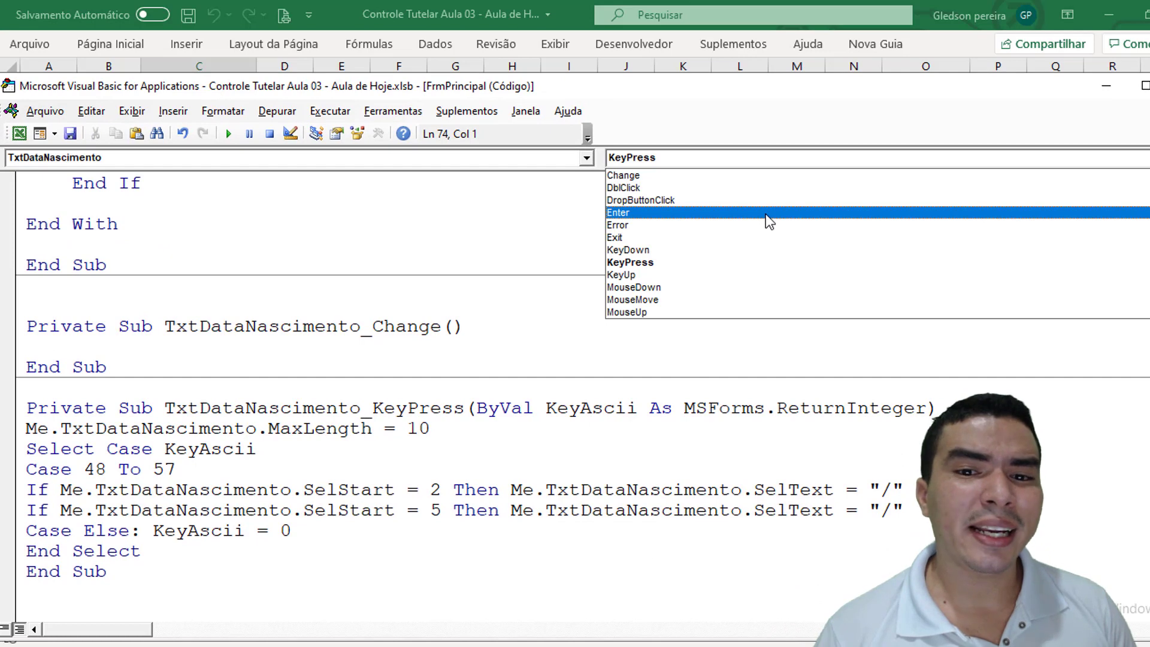
scroll(766, 213, "up", 1)
scroll(765, 214, "up", 2)
scroll(704, 175, "up", 1)
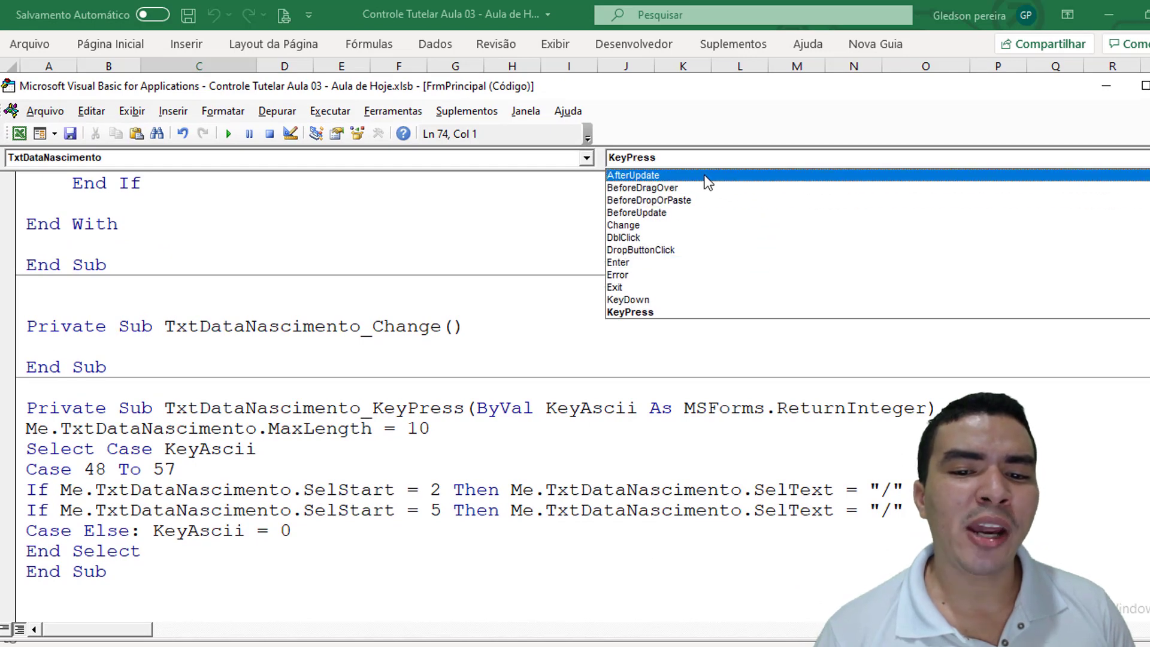
left_click(706, 176)
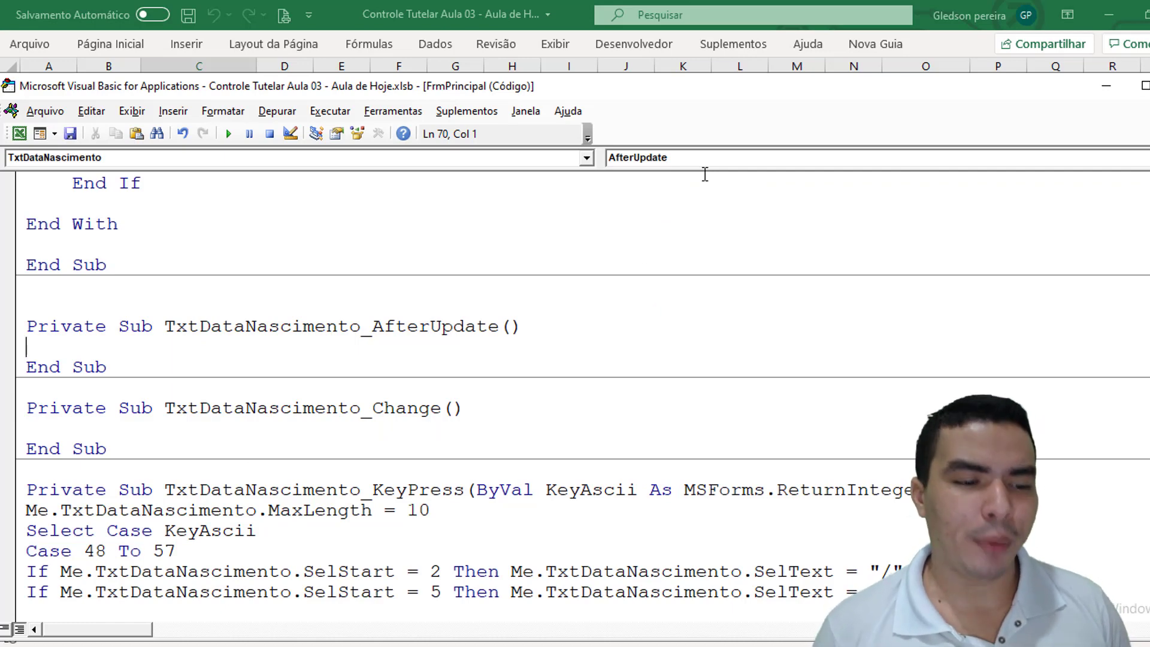
type("call ")
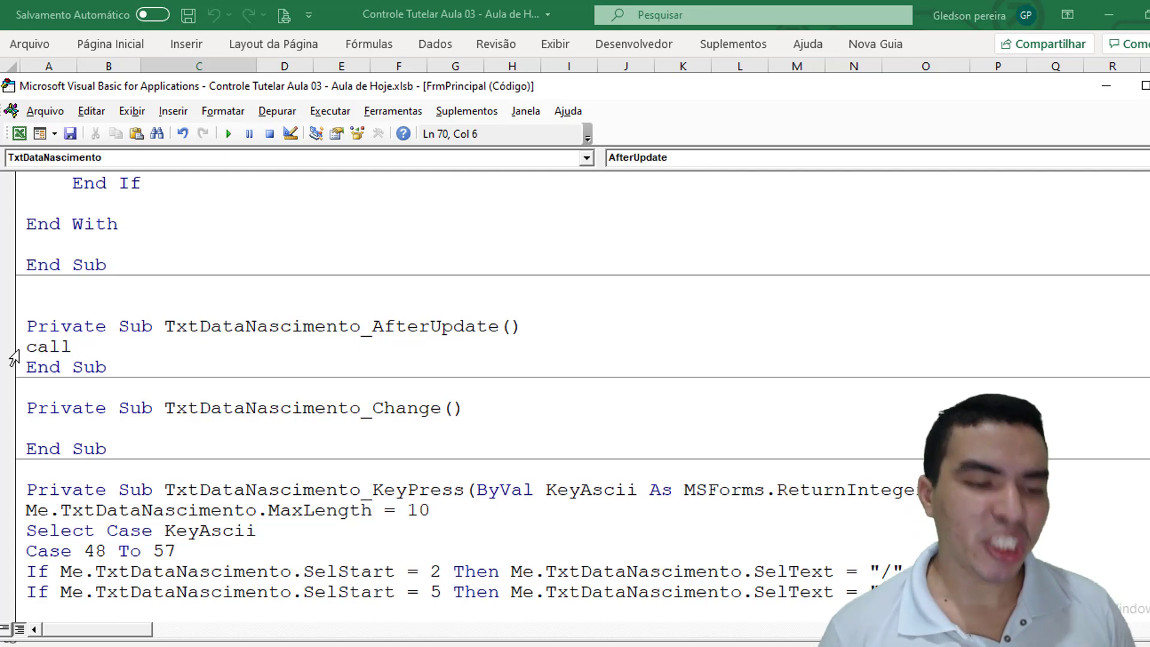
type("Aniversario")
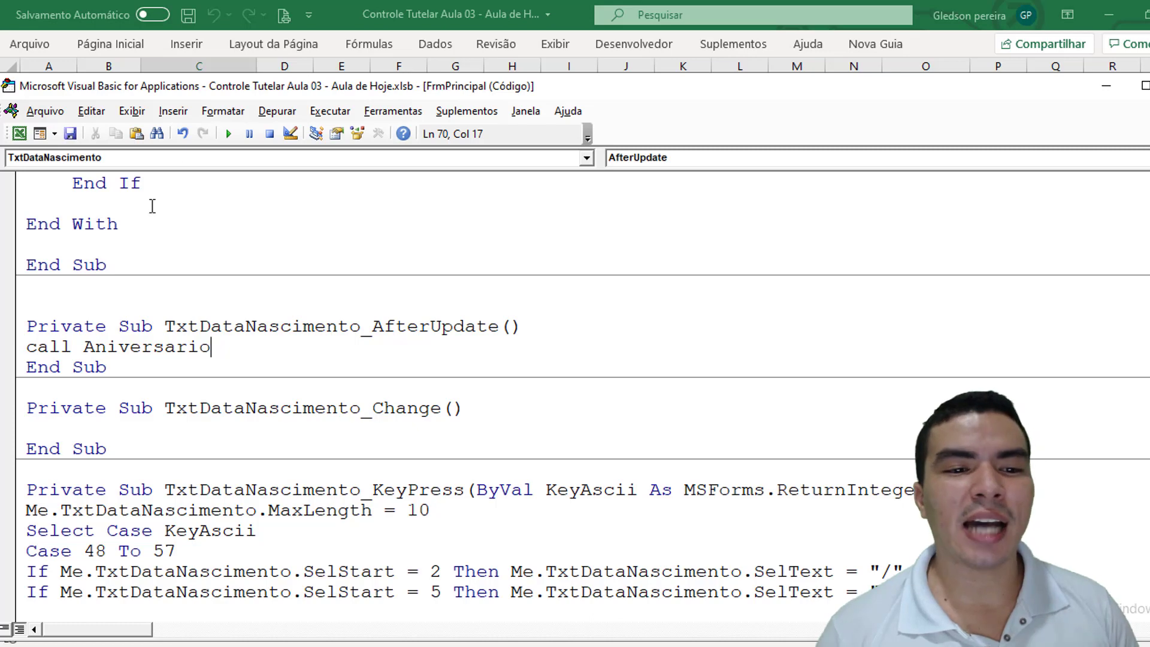
Run the form and enter a trial birth date, correcting its month digit to 5.
left_click(228, 133)
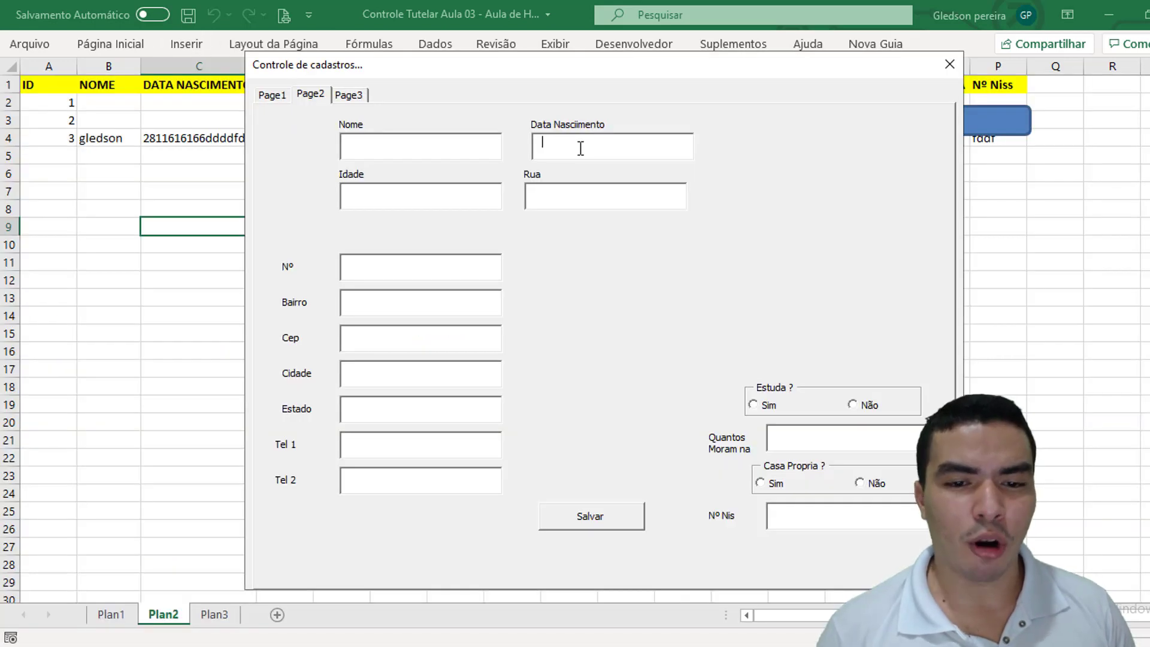
left_click(580, 148)
type("14/0")
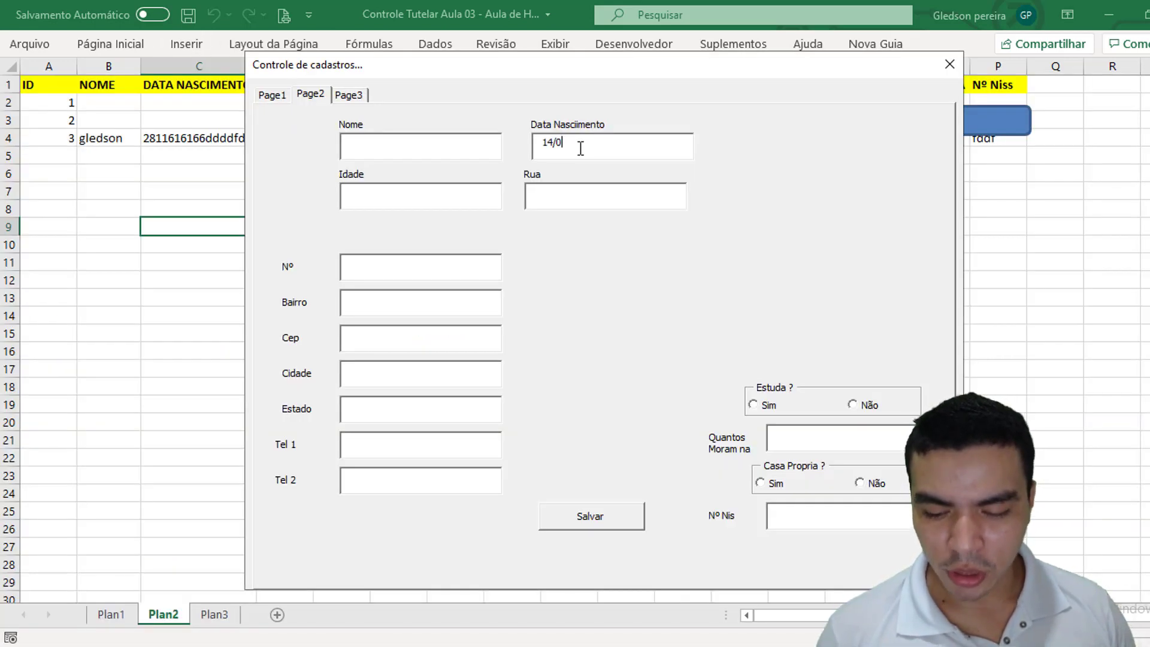
type("7/2017")
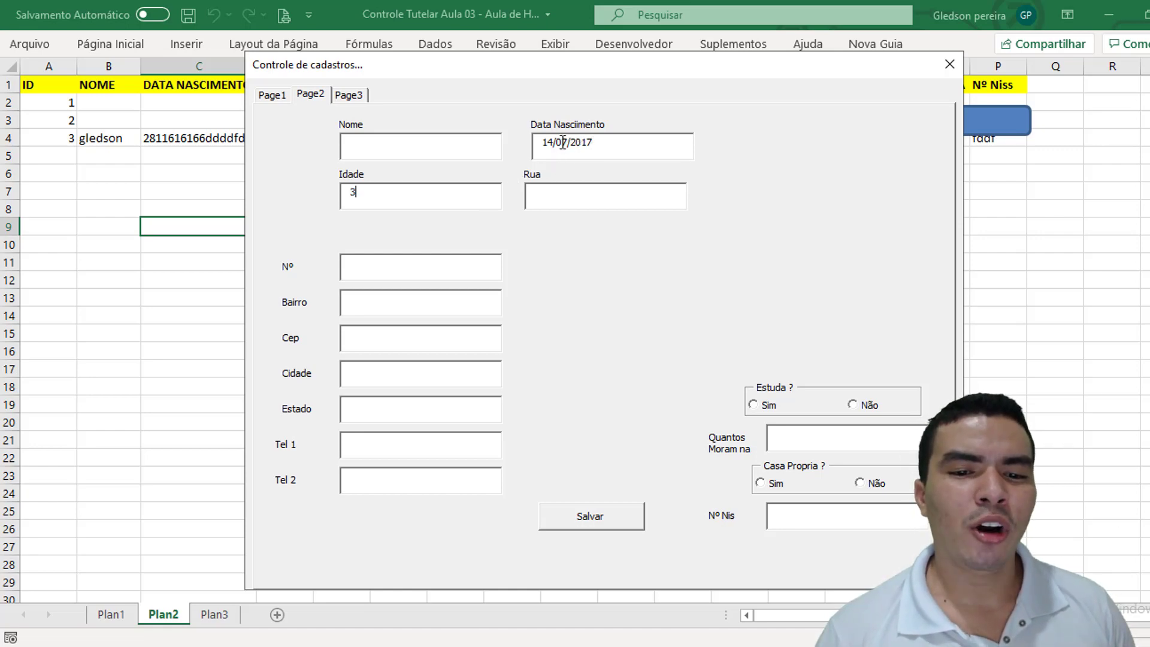
left_click_drag(563, 142, 569, 145)
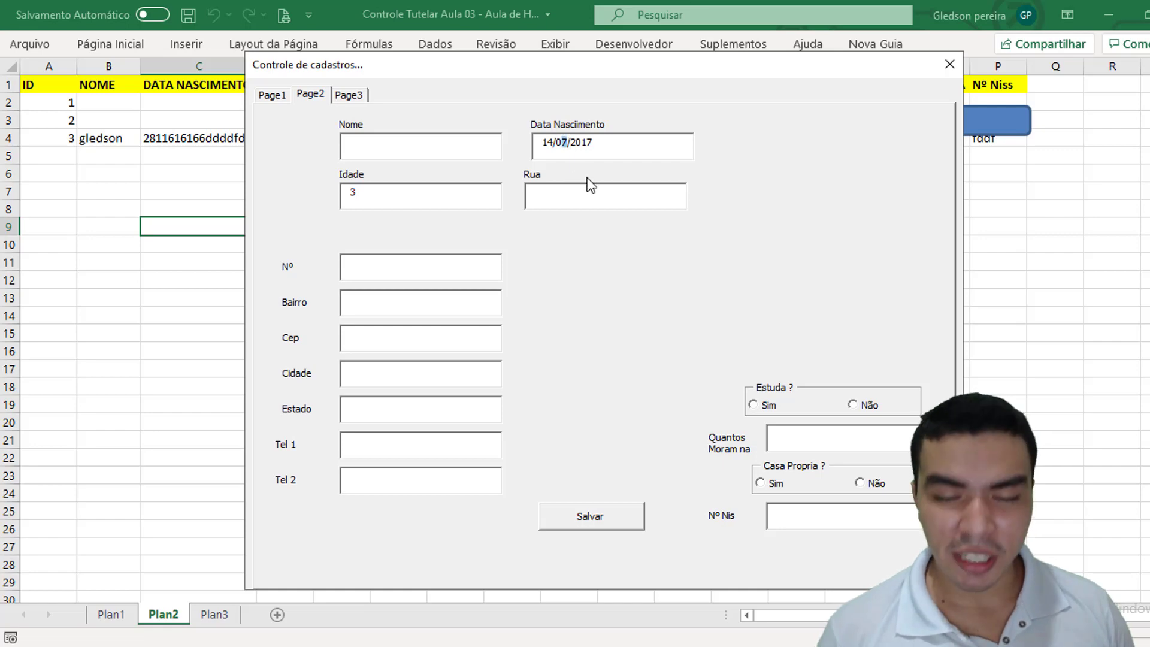
type("5")
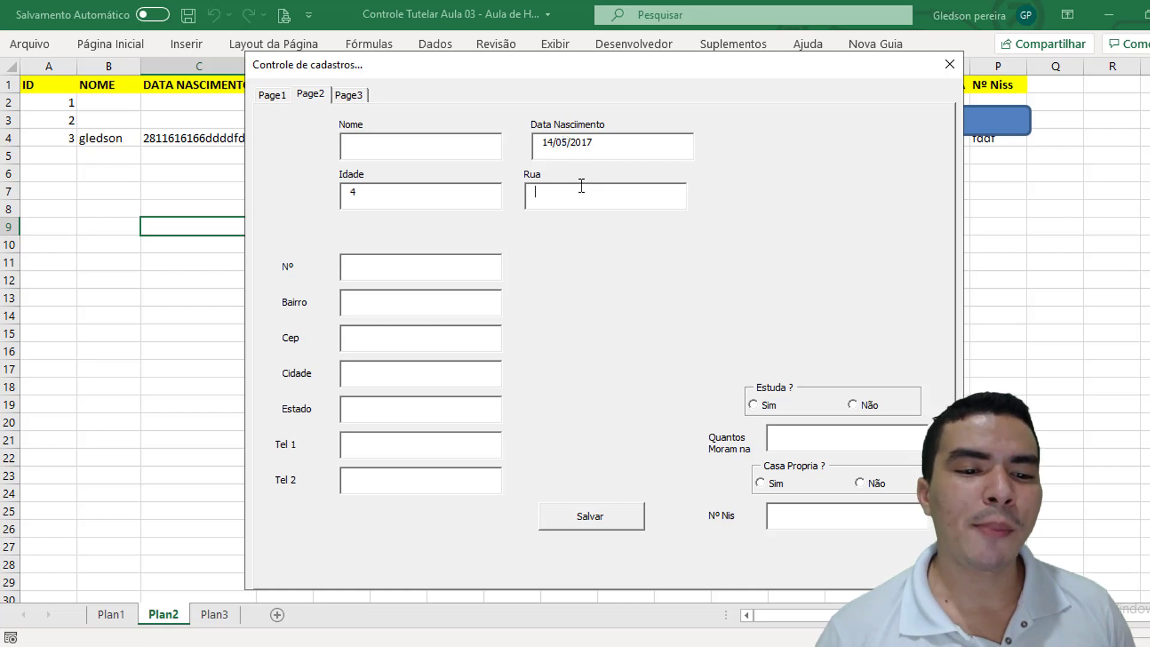
Replace the date with 28/03/1989, leave the field to see Idade show 32, and close the form.
left_click_drag(609, 141, 519, 149)
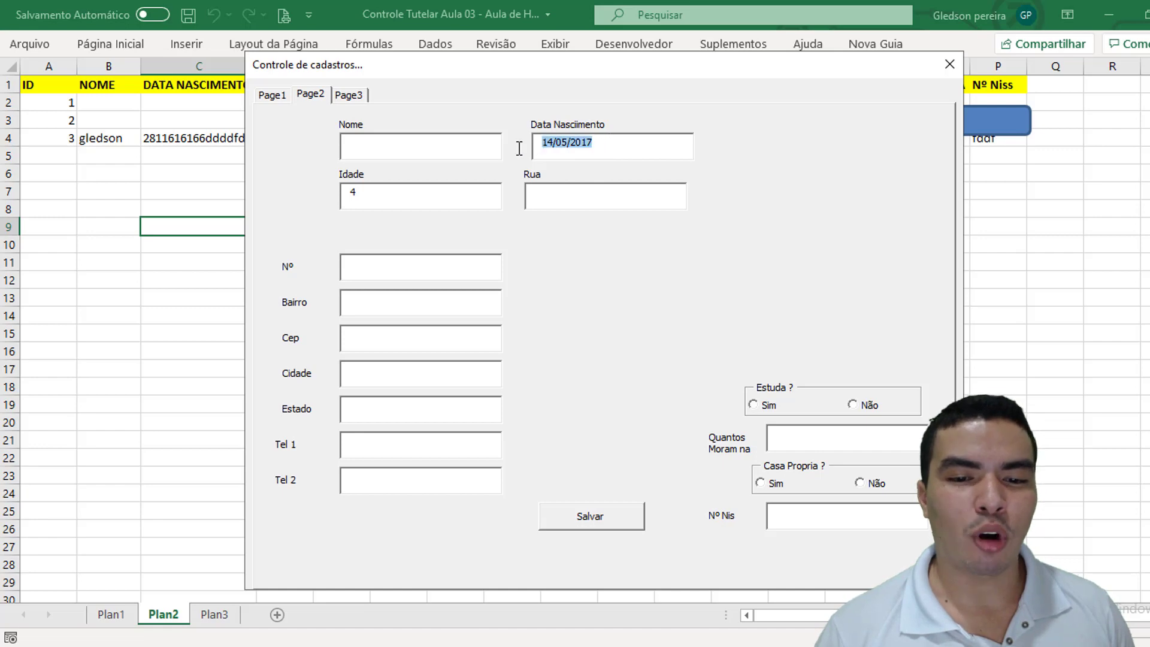
type("28")
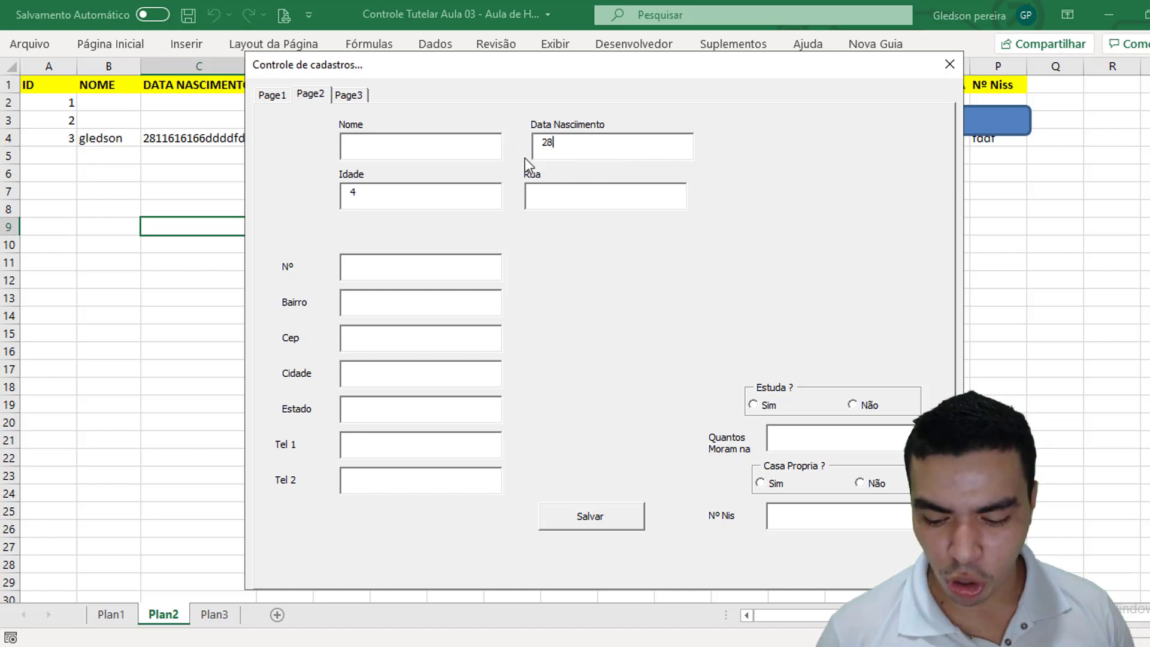
type("/03/1989")
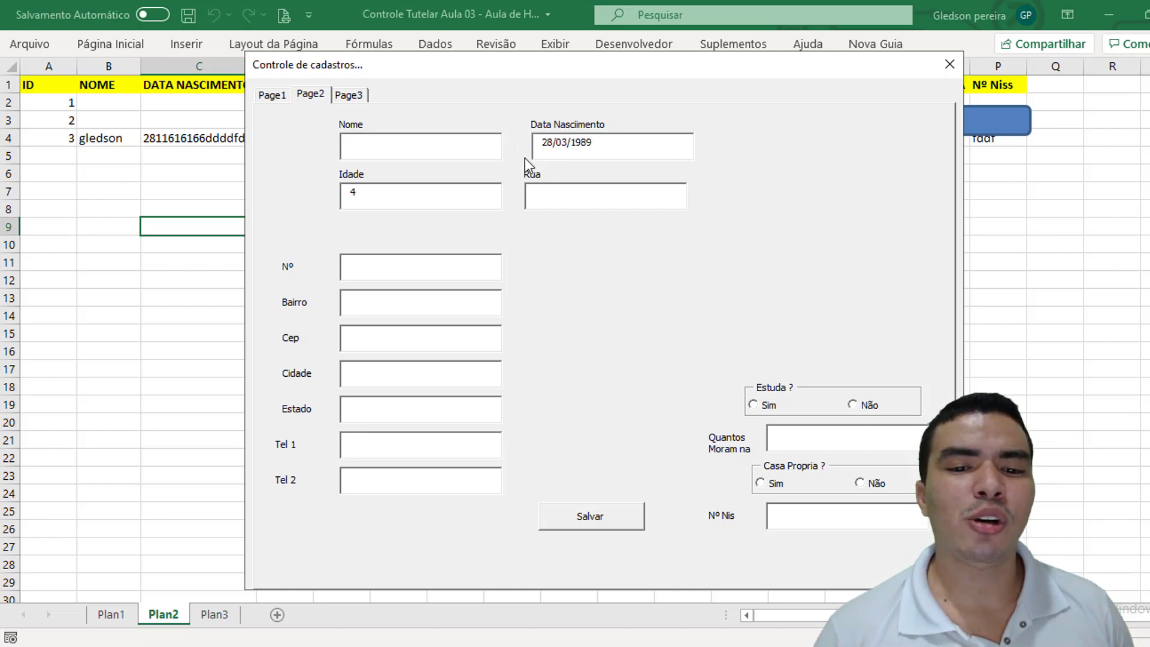
left_click(573, 196)
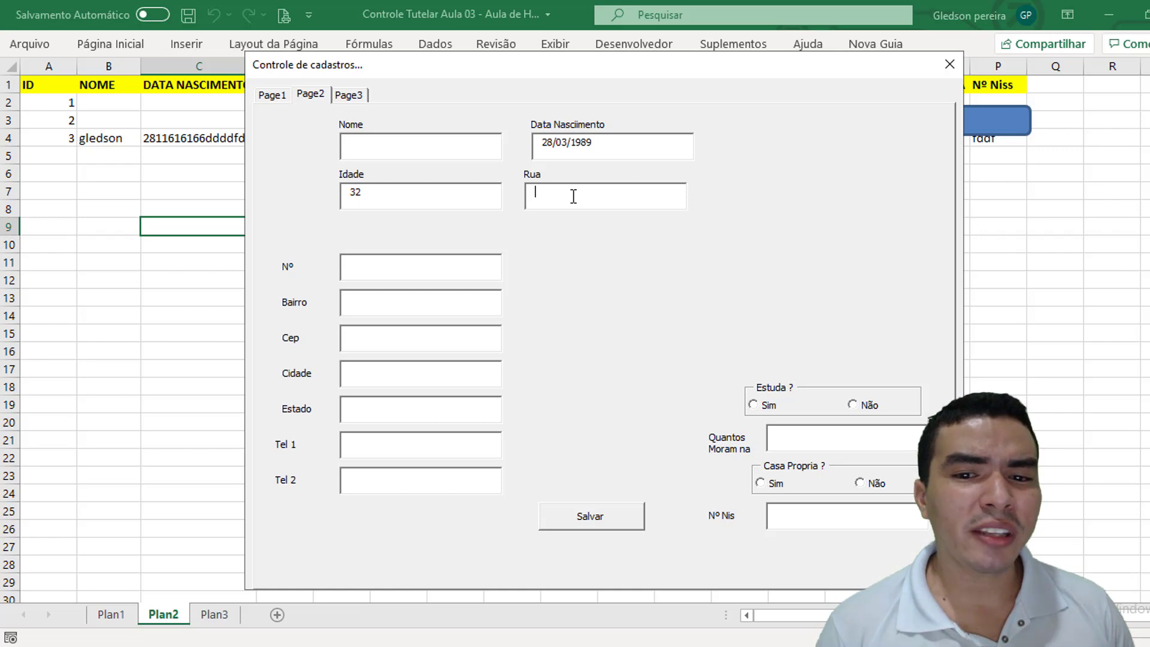
left_click(949, 64)
Open the VBA editor's Project Explorer and load FrmPrincipal in the form designer.
left_click(634, 44)
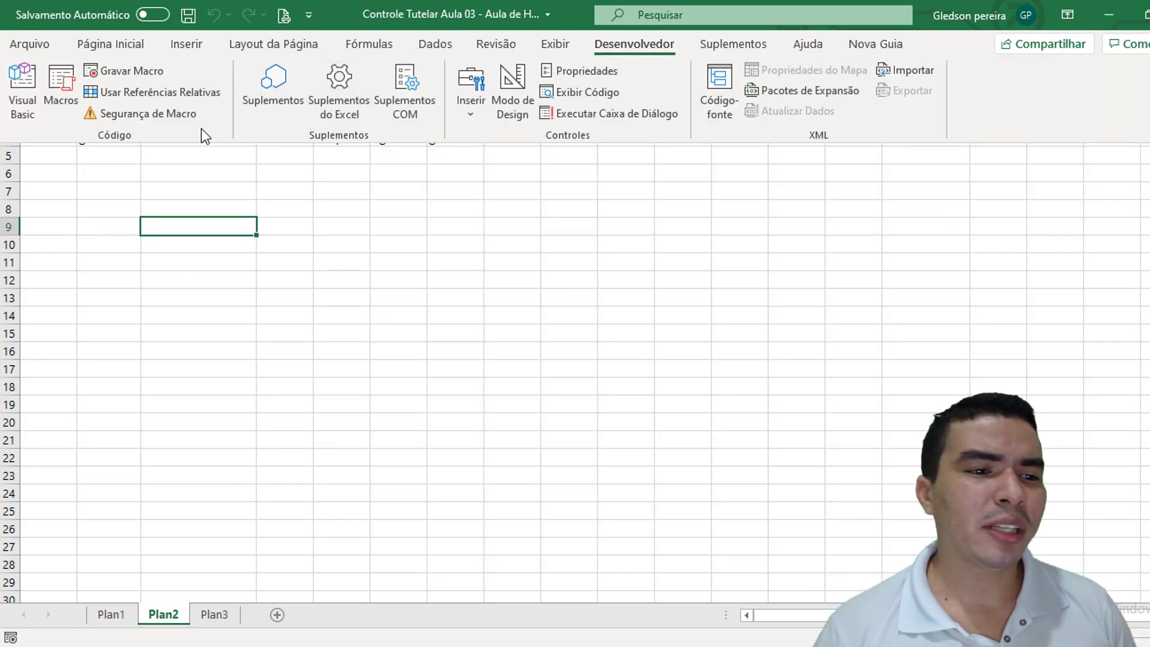
left_click(29, 97)
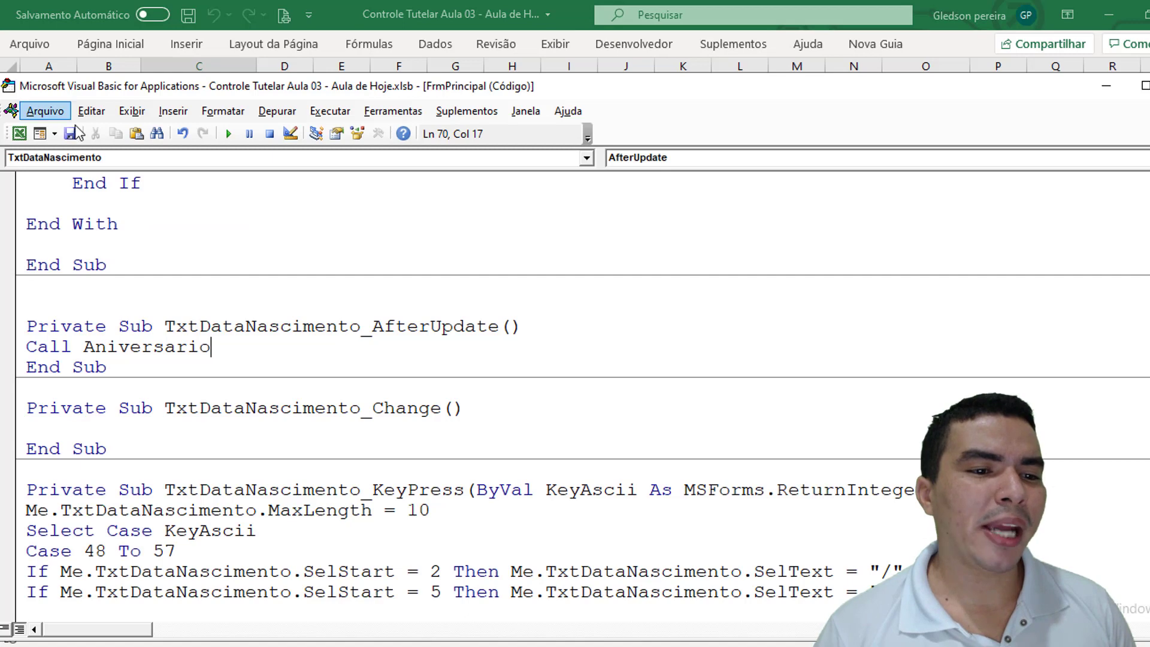
left_click(132, 110)
left_click(180, 322)
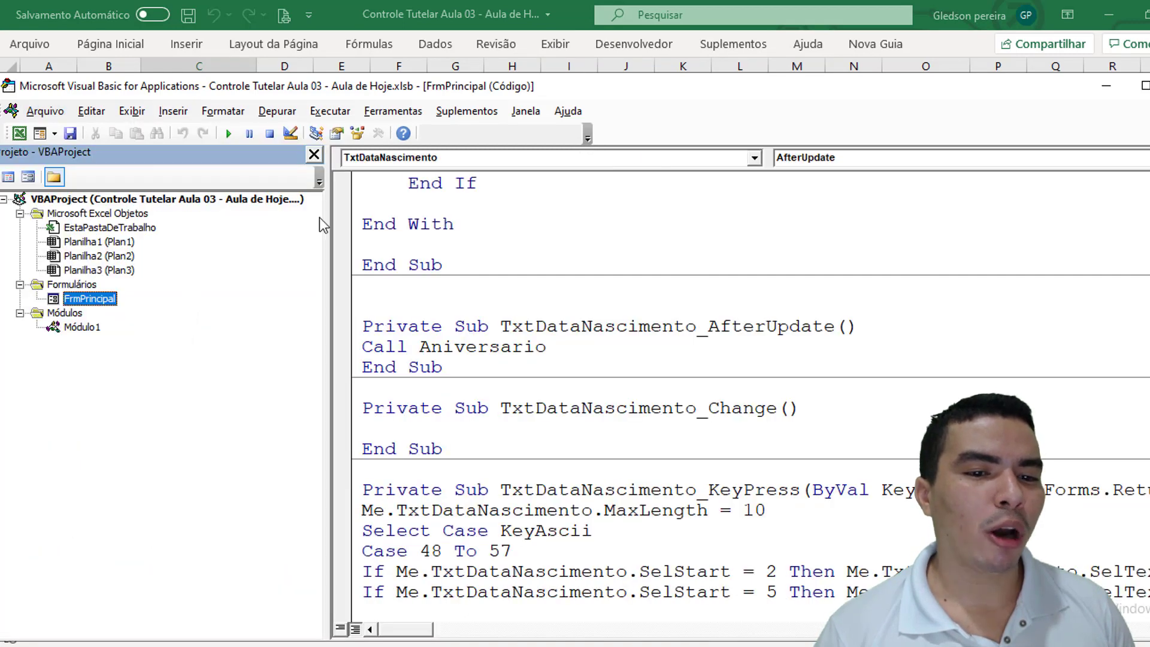
left_click(102, 299)
double_click(102, 299)
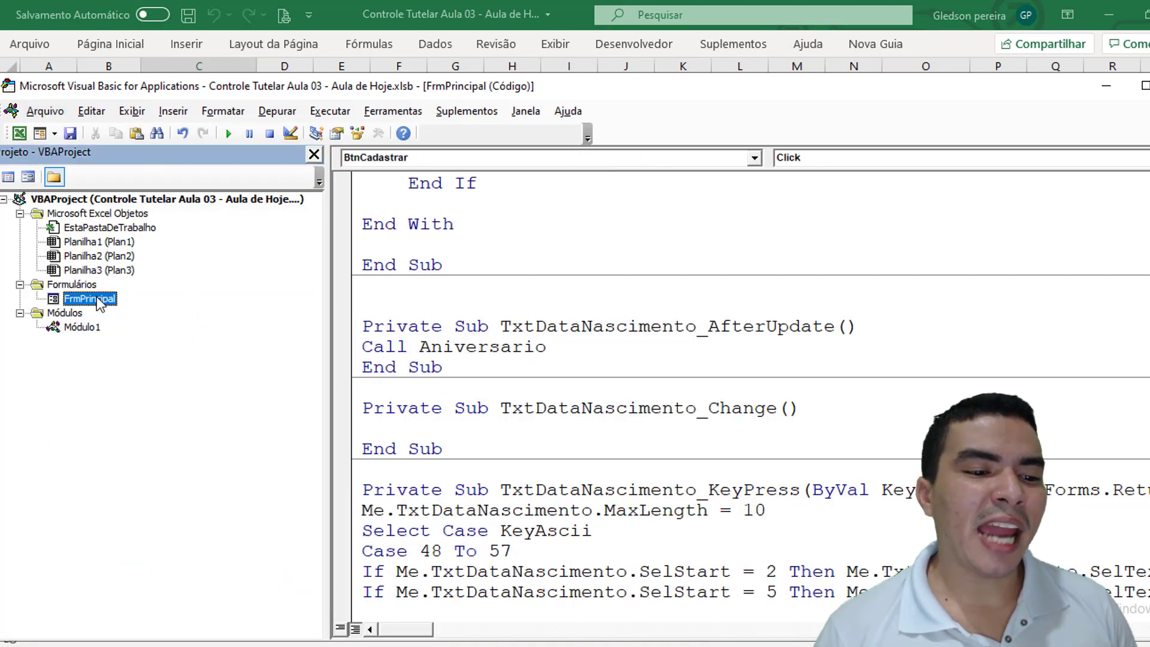
Select the MultiPage and bring up its Tab Order dialog.
left_click(398, 225)
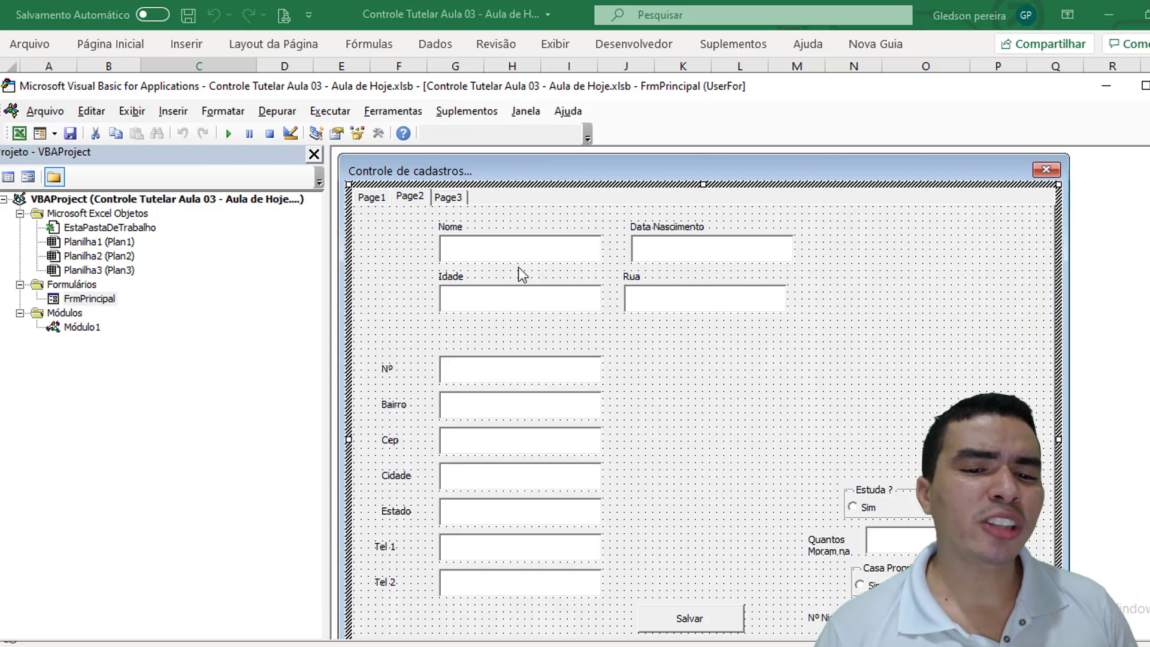
left_click(138, 111)
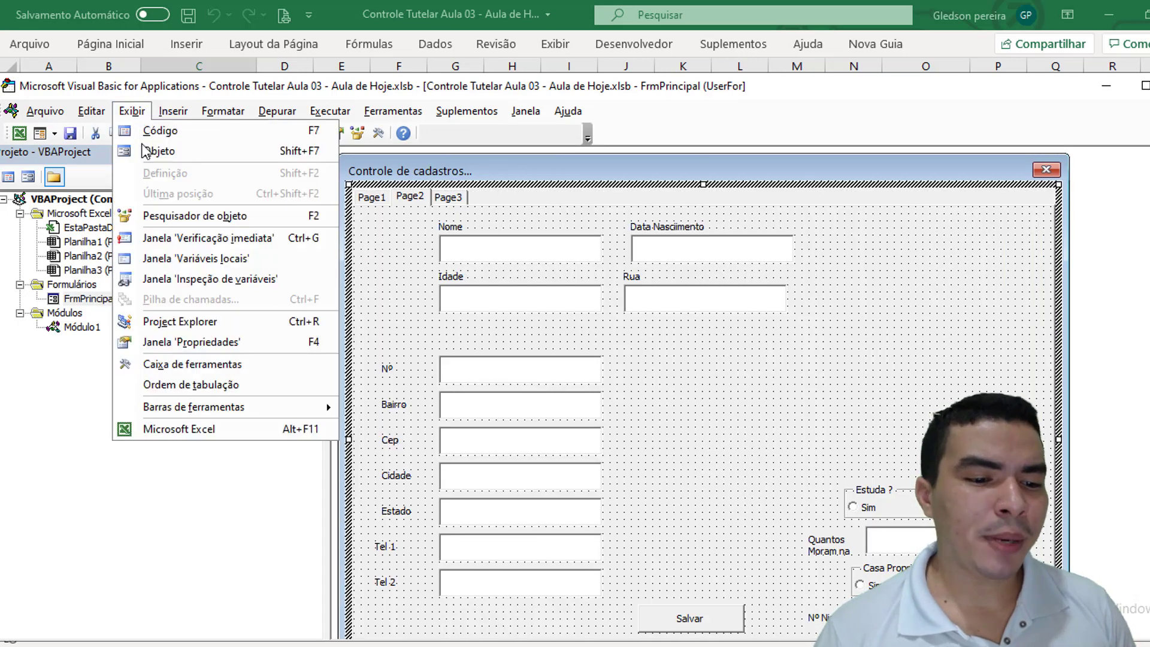
left_click(213, 381)
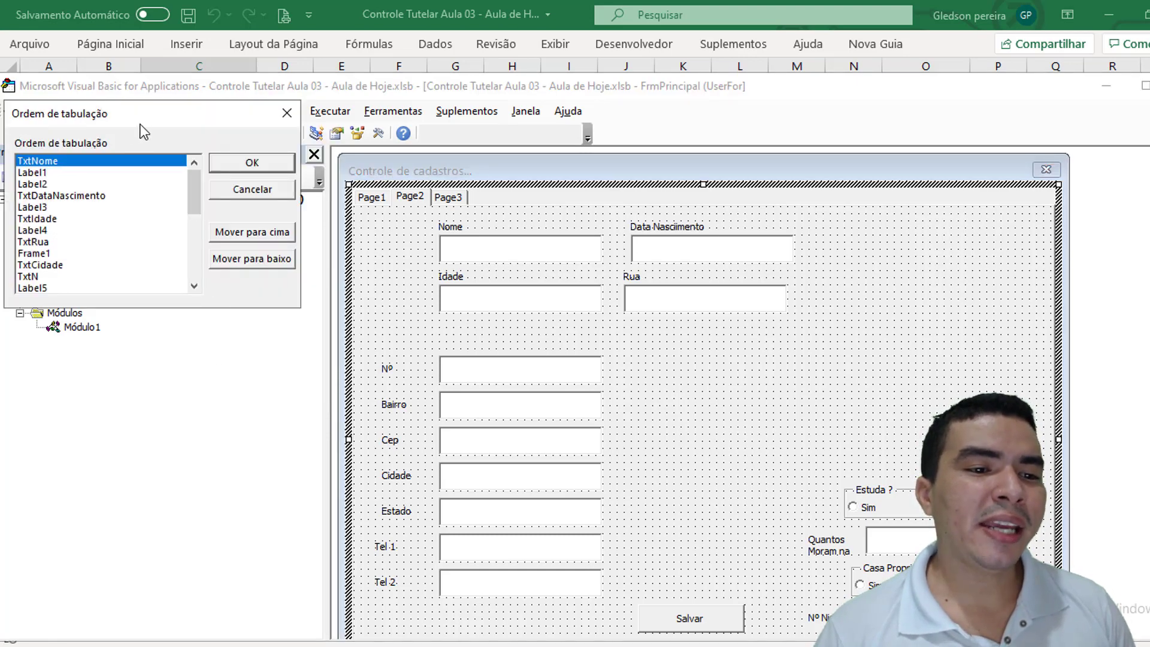
Move TxtDataNascimento and TxtIdade up two places each in the tab order list.
left_click_drag(180, 114, 721, 119)
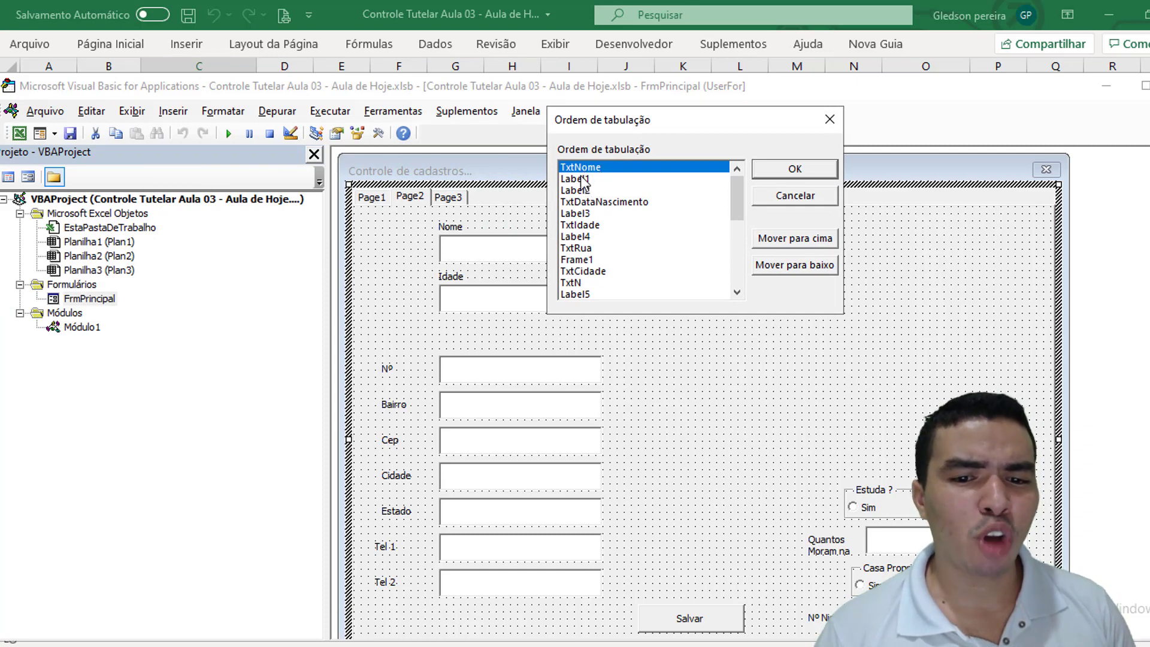
left_click(585, 179)
left_click(589, 191)
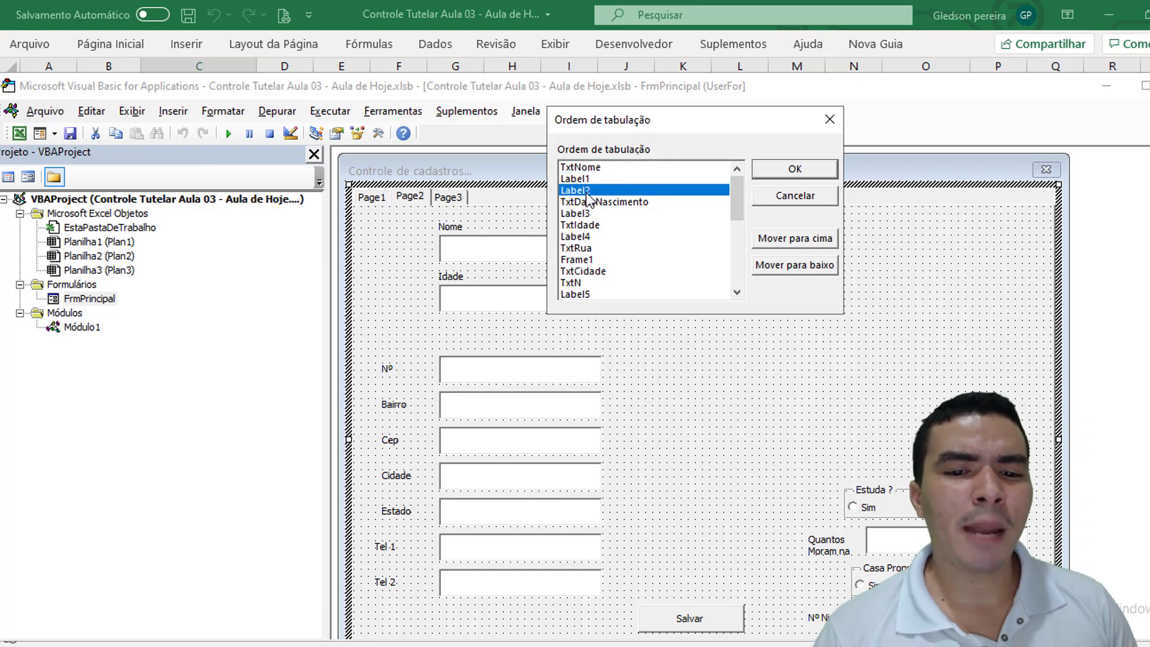
left_click(599, 202)
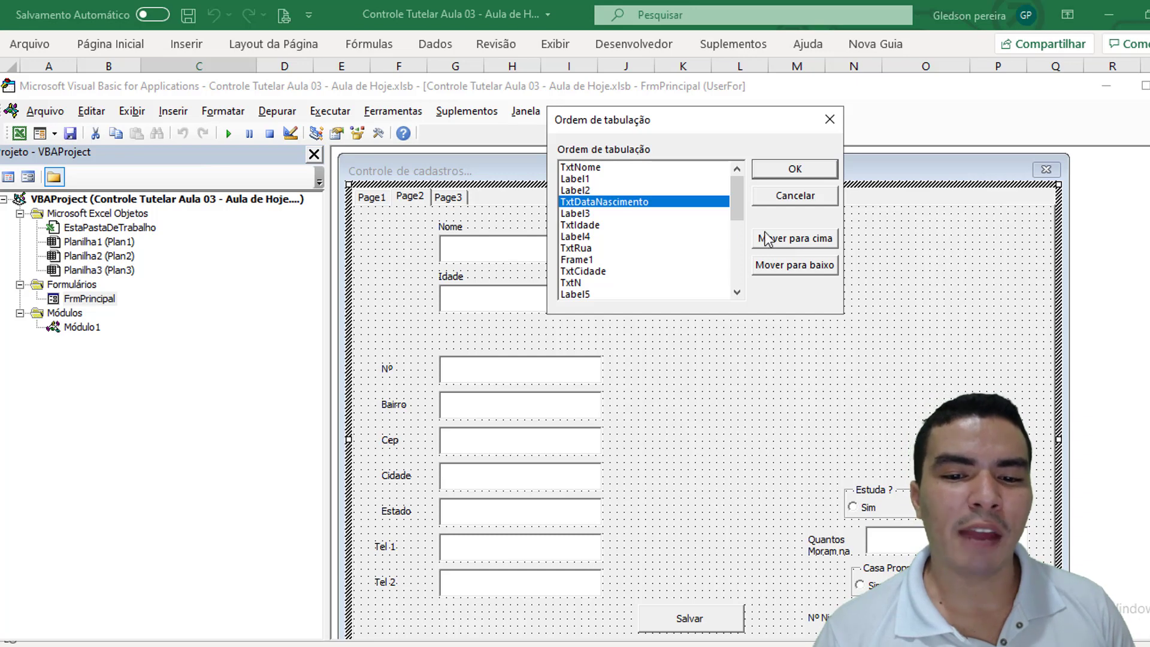
left_click(799, 237)
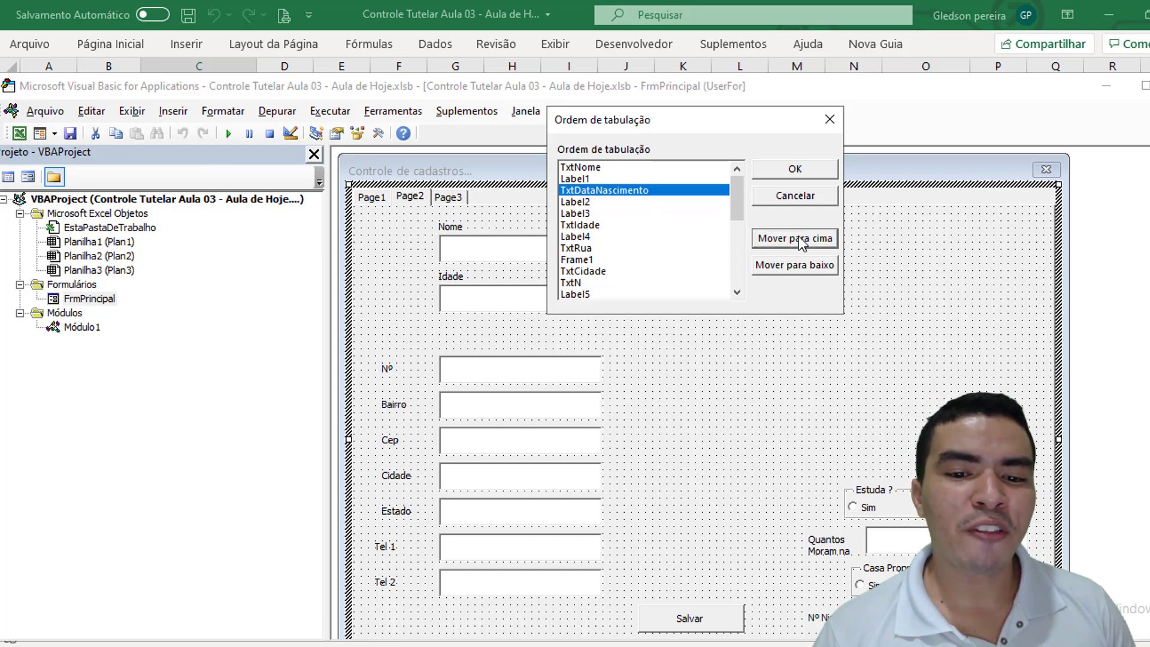
left_click(799, 237)
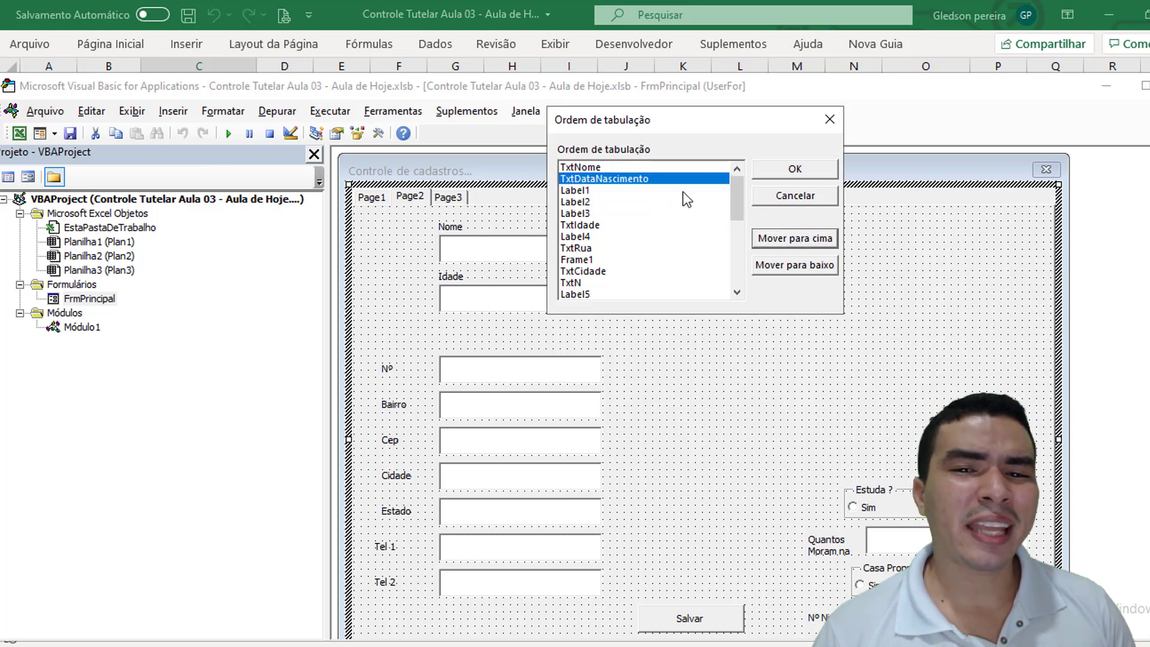
left_click(589, 226)
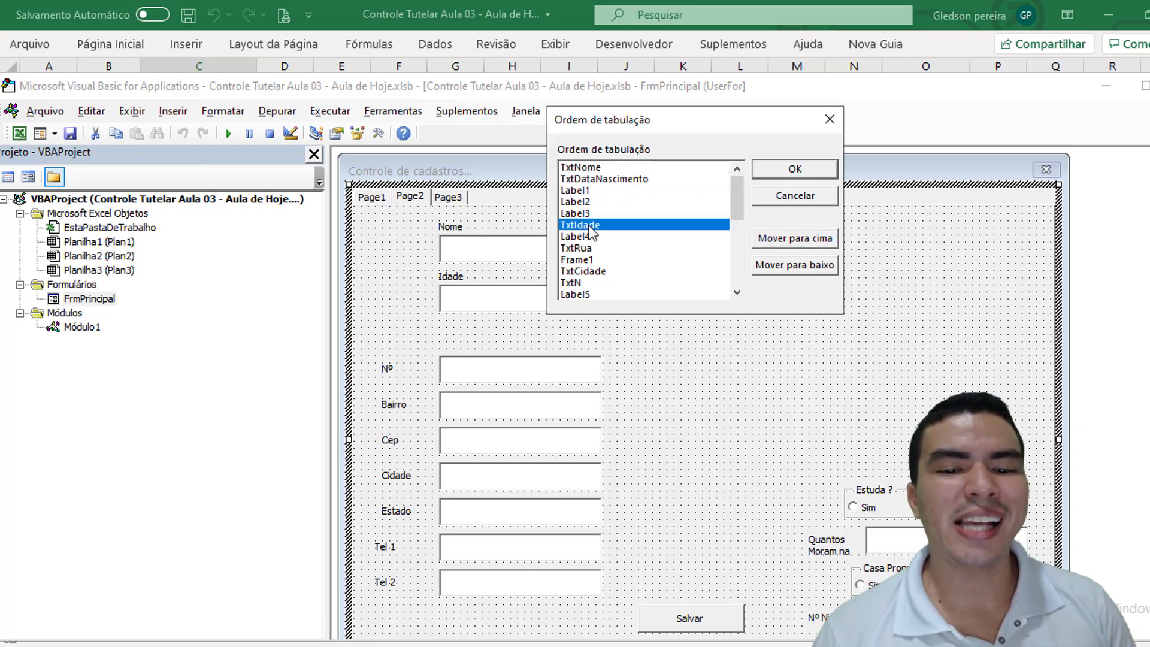
left_click(785, 239)
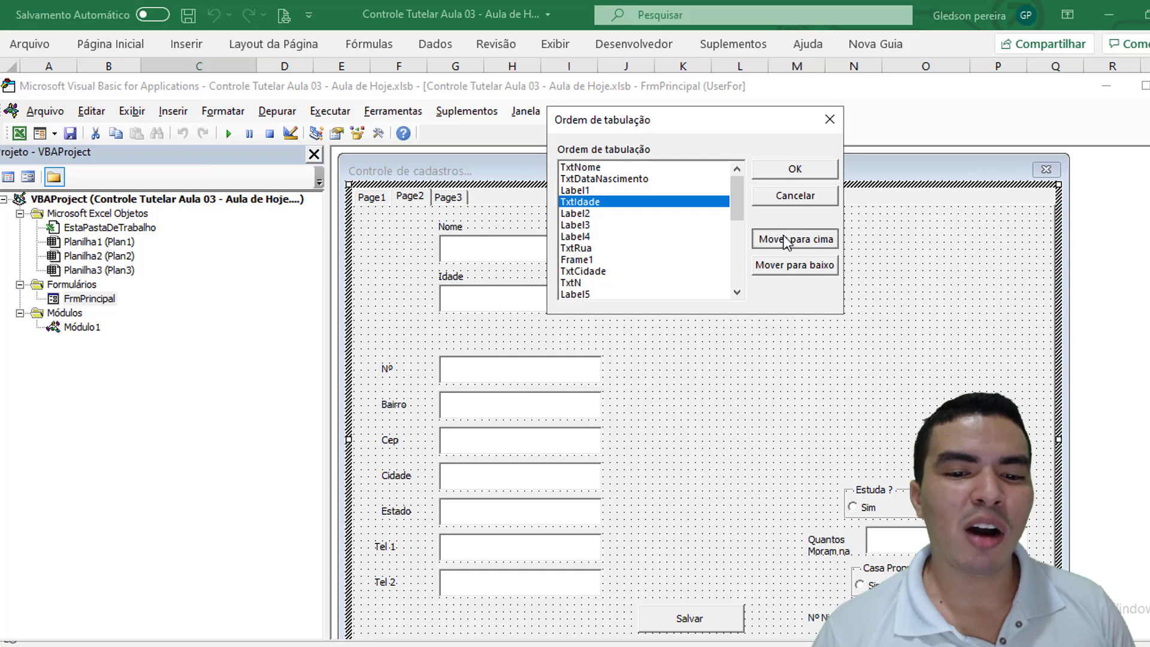
left_click(786, 240)
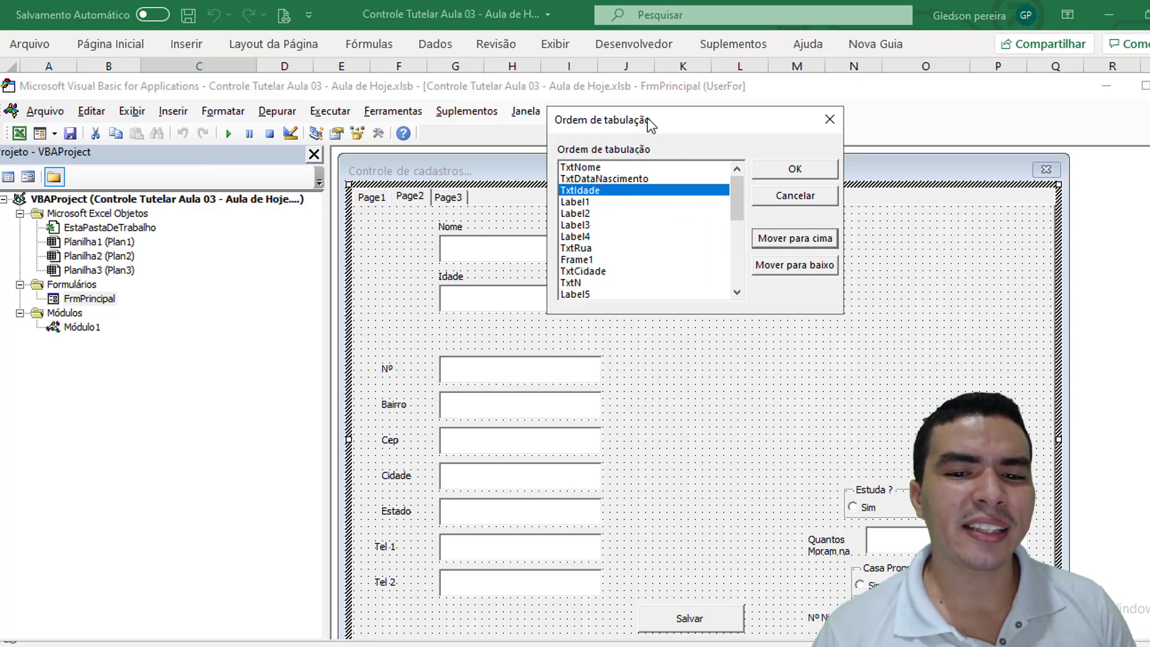
Move TxtRua up four places so it sits directly below TxtIdade.
left_click_drag(649, 120, 785, 81)
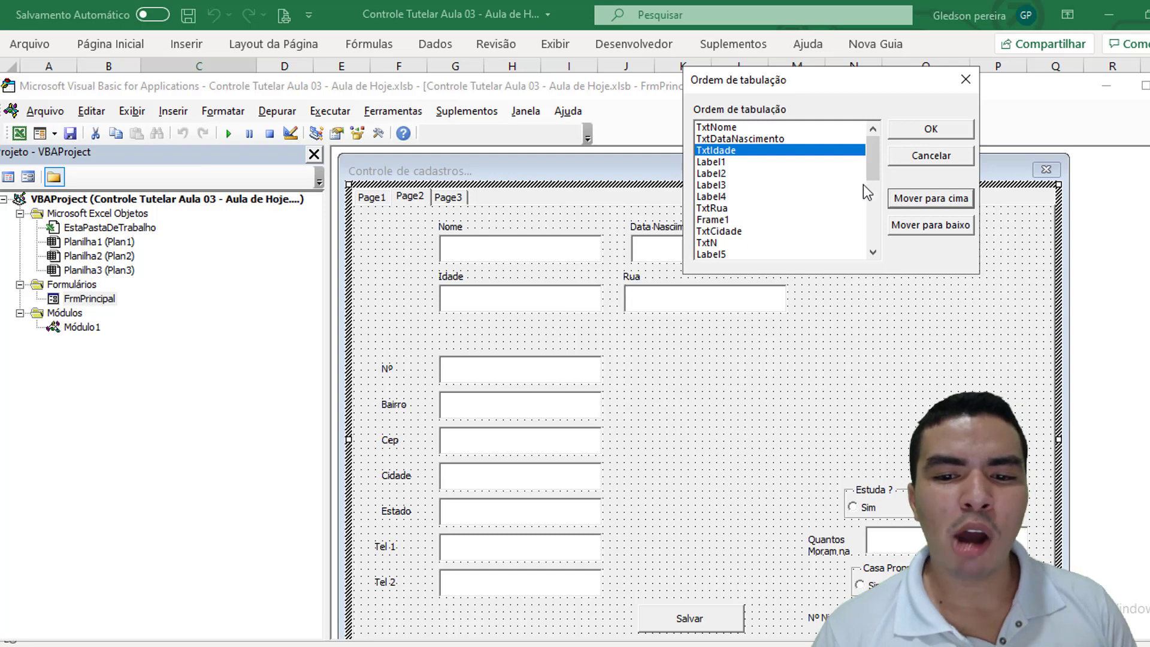
left_click(712, 220)
left_click(713, 208)
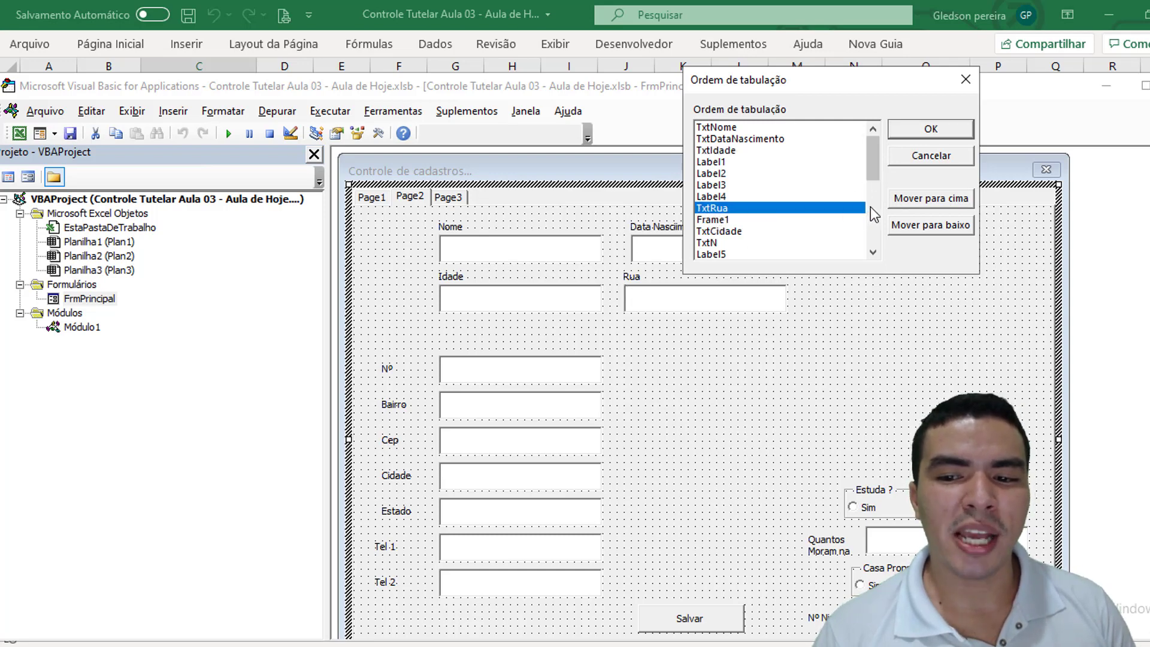
left_click(903, 203)
left_click(903, 202)
left_click(903, 202)
left_click(903, 203)
left_click(903, 202)
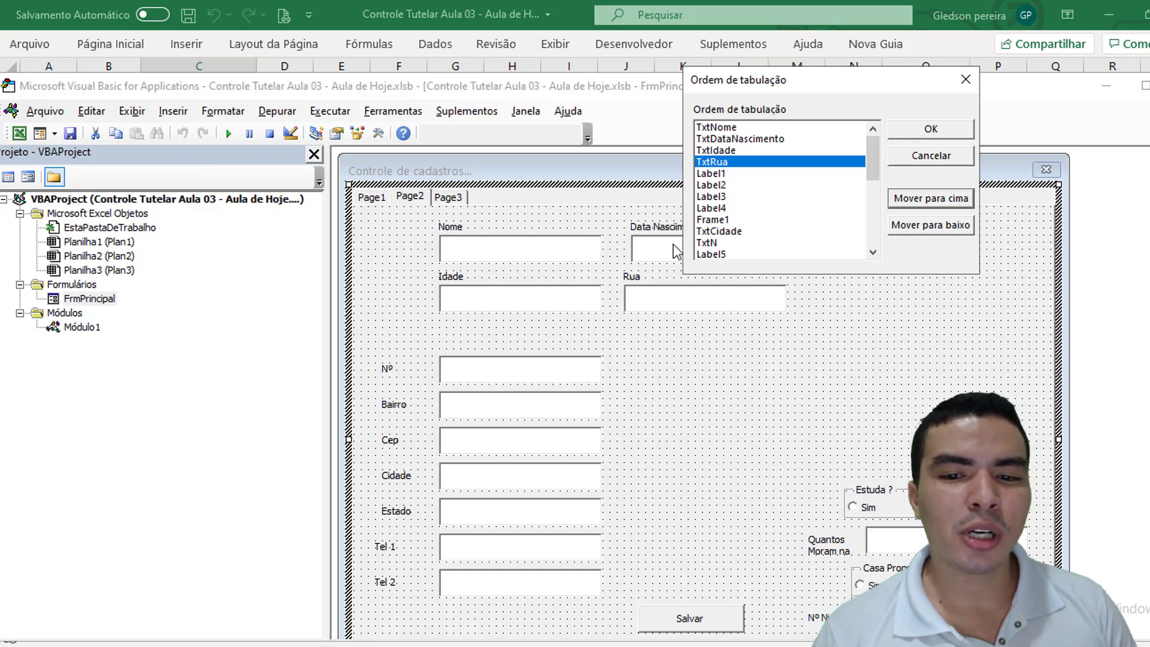
Move TxtN up five places to follow TxtRua, and confirm the tab order with OK.
left_click(708, 243)
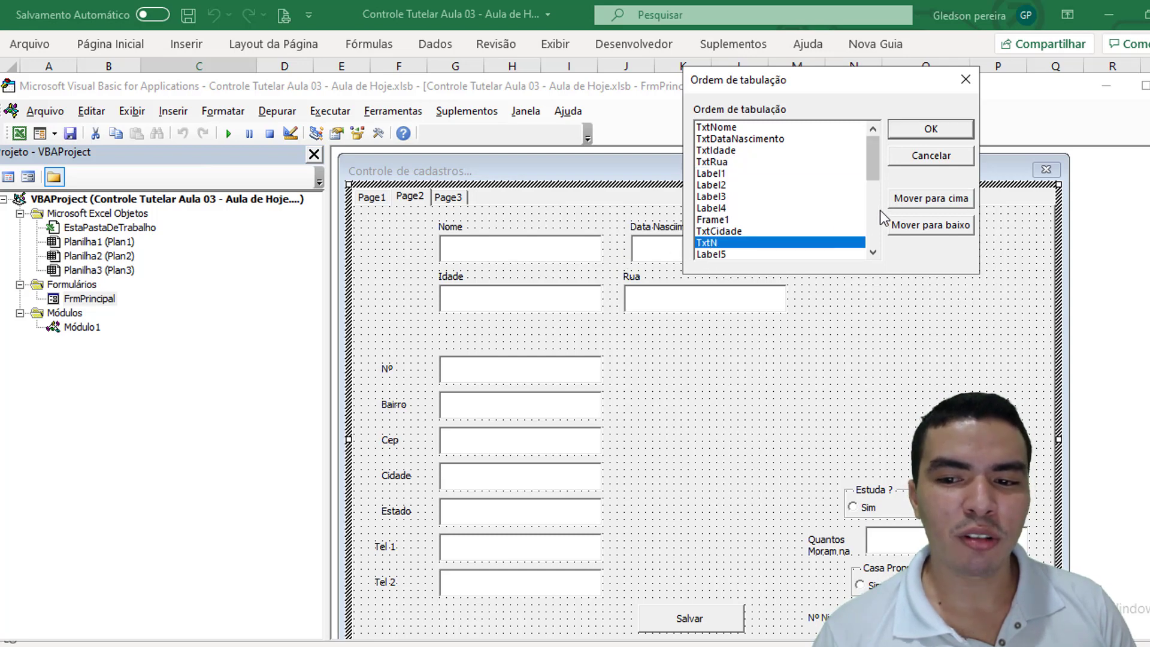
left_click(907, 204)
left_click(908, 204)
left_click(908, 204)
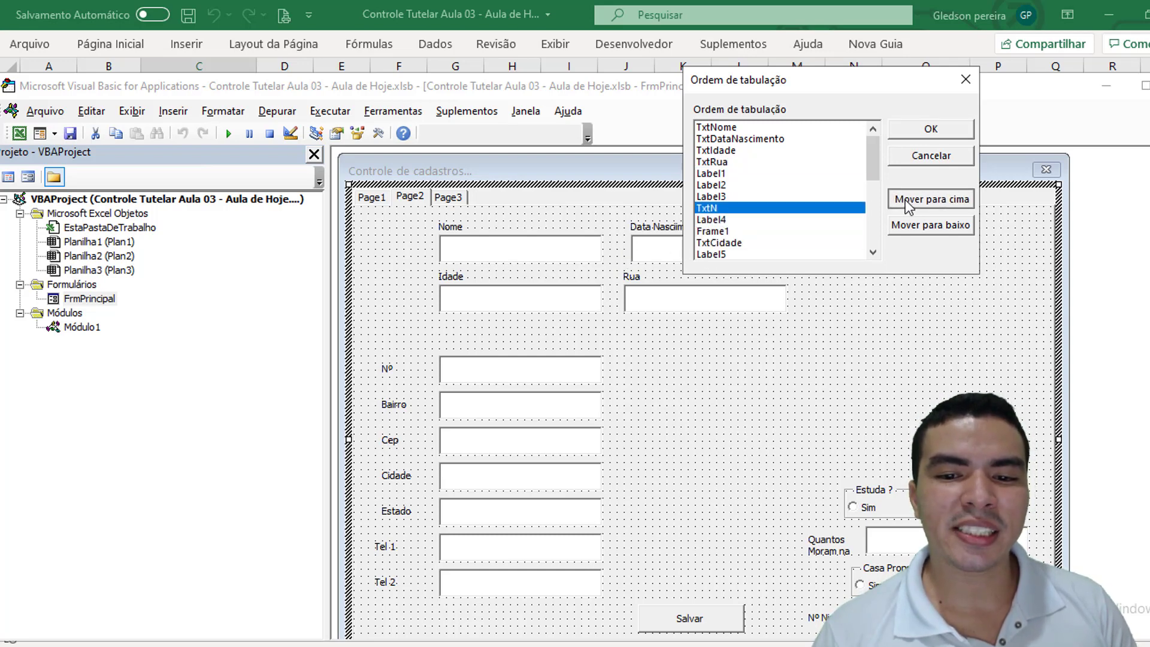
left_click(908, 204)
left_click(908, 204)
left_click(908, 203)
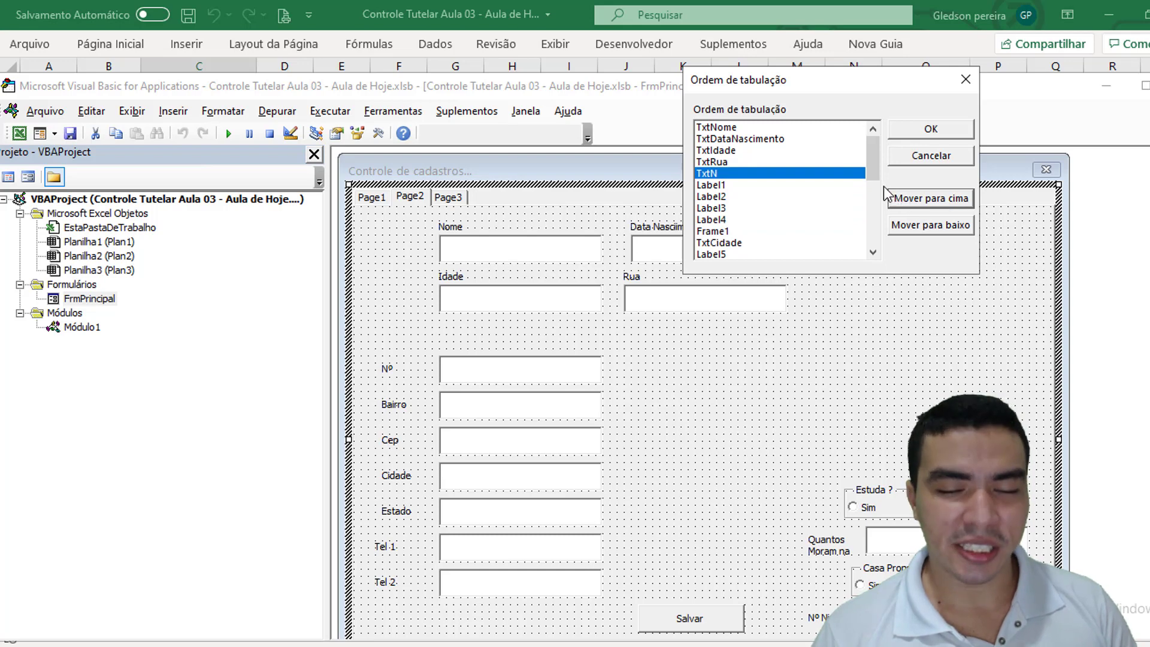
left_click(939, 129)
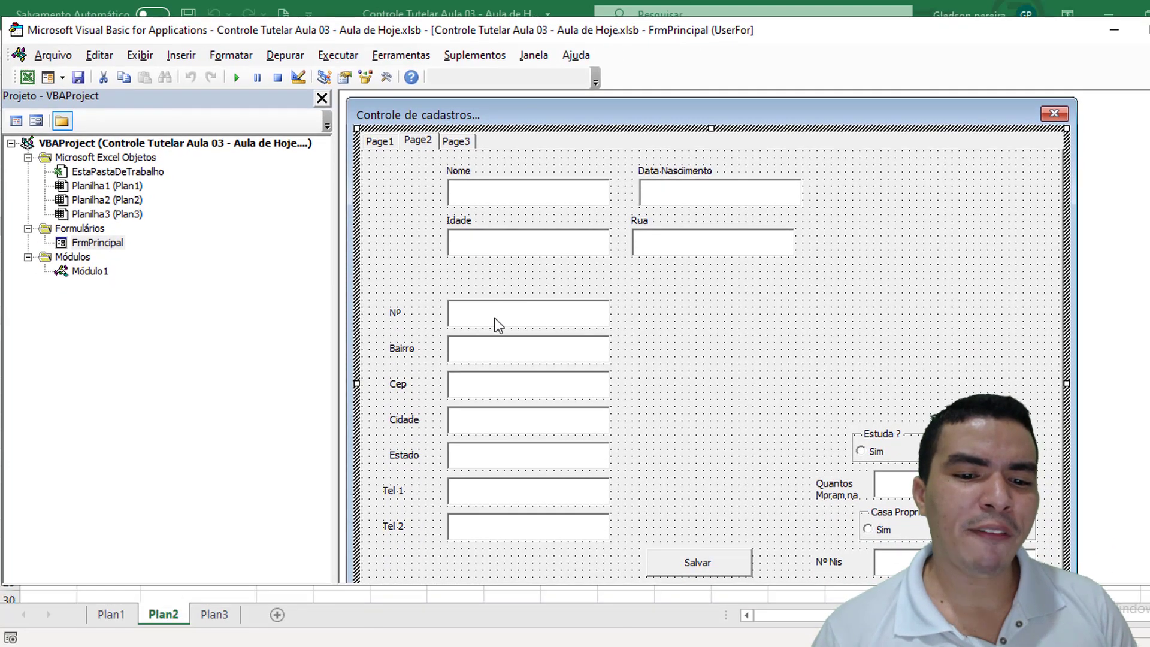
left_click(495, 322)
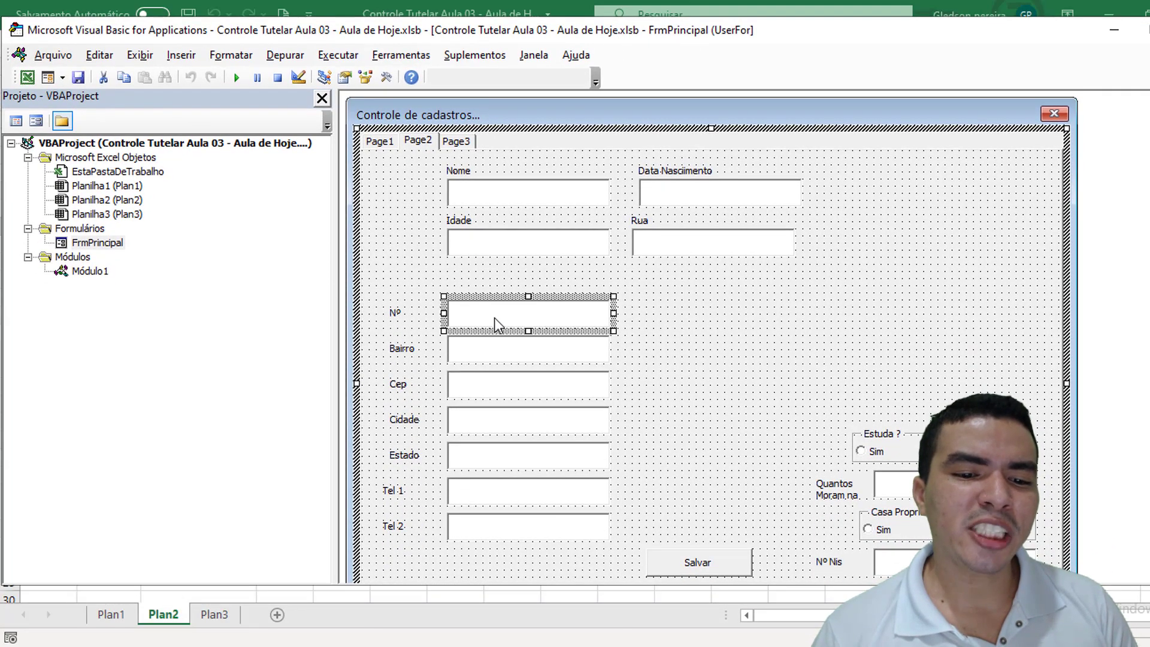
left_click(530, 205)
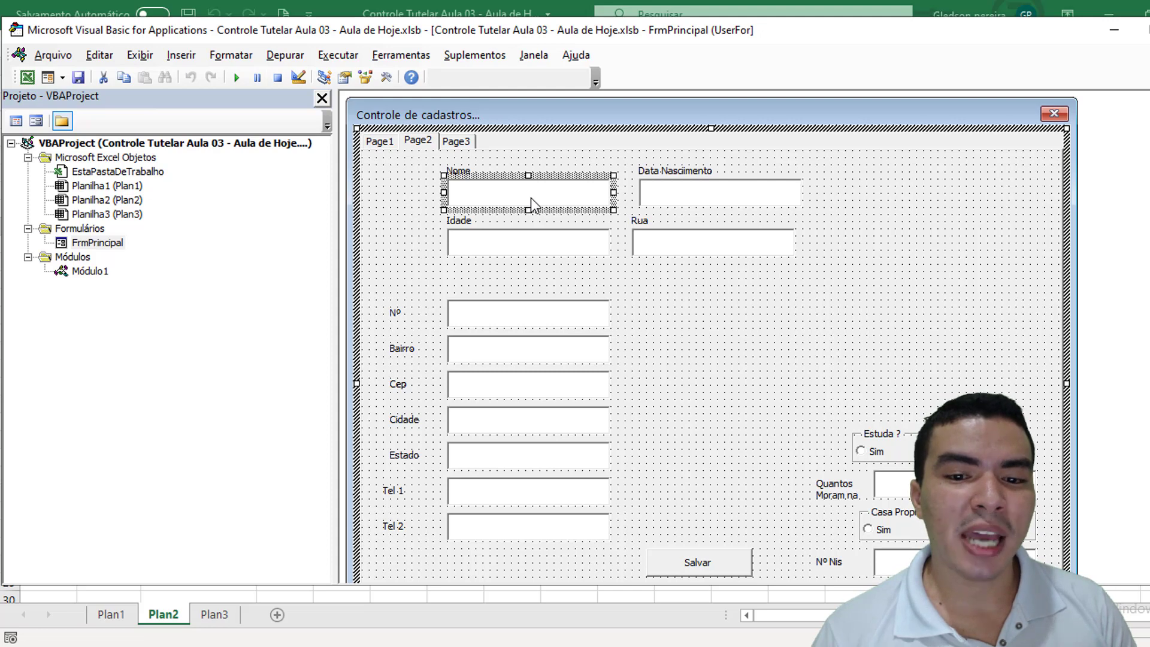
left_click(671, 201)
left_click(592, 240)
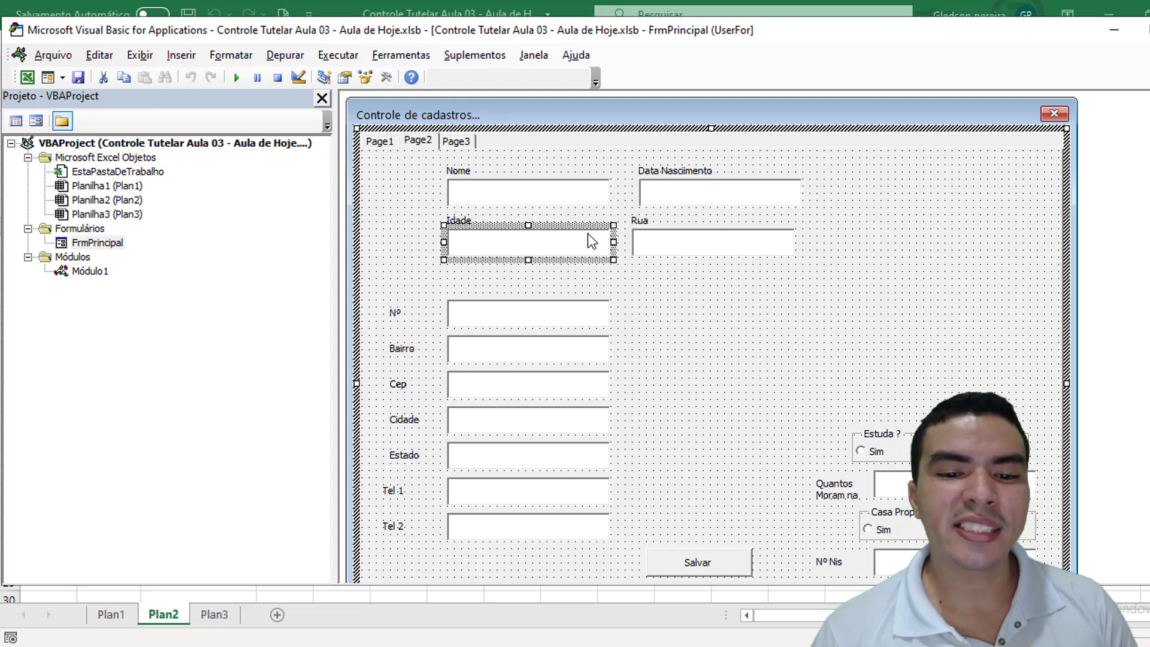
left_click(657, 252)
left_click(527, 323)
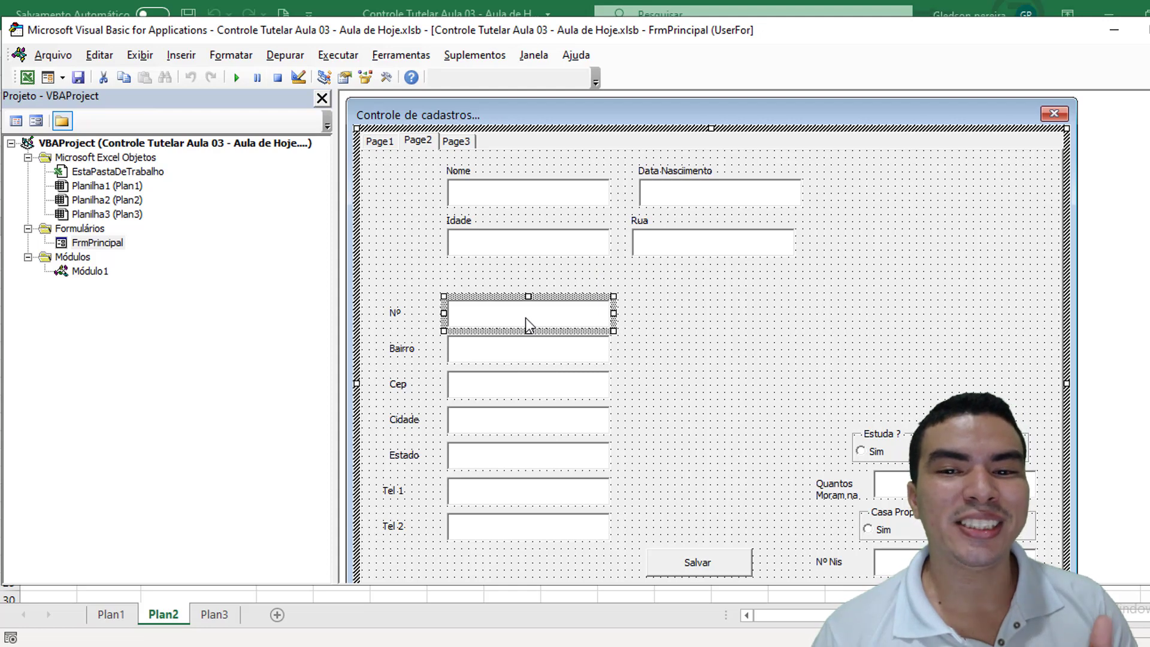
left_click(504, 345)
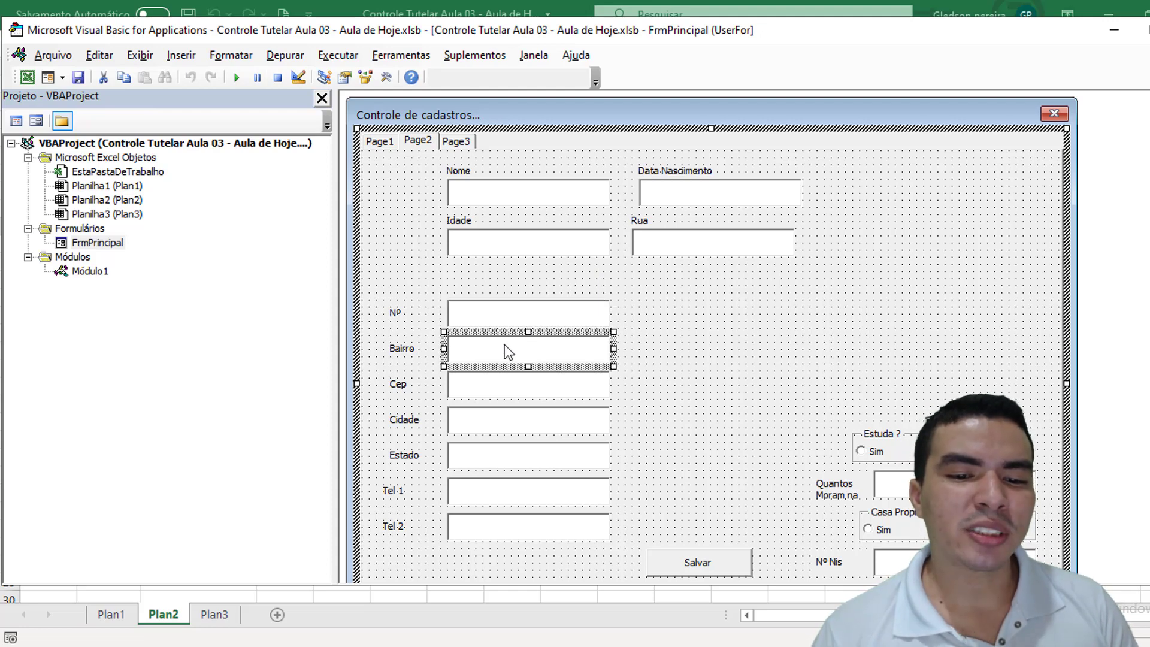
Open TxtBairro's properties and change its TabIndex from 13 to 5.
right_click(504, 349)
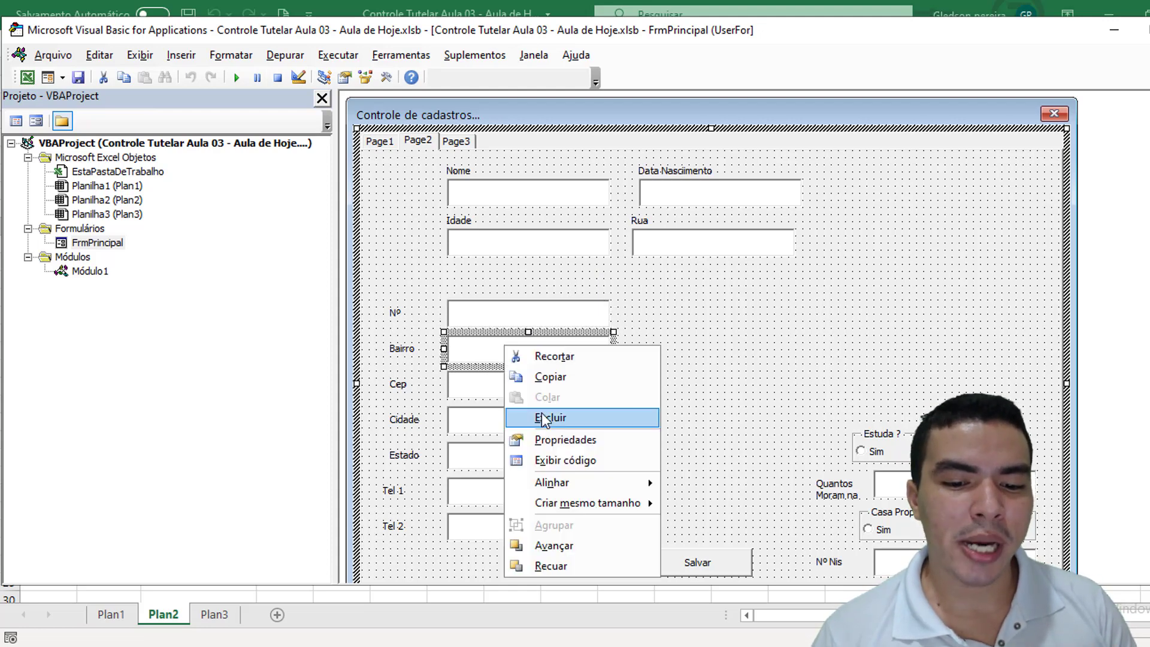
left_click(551, 440)
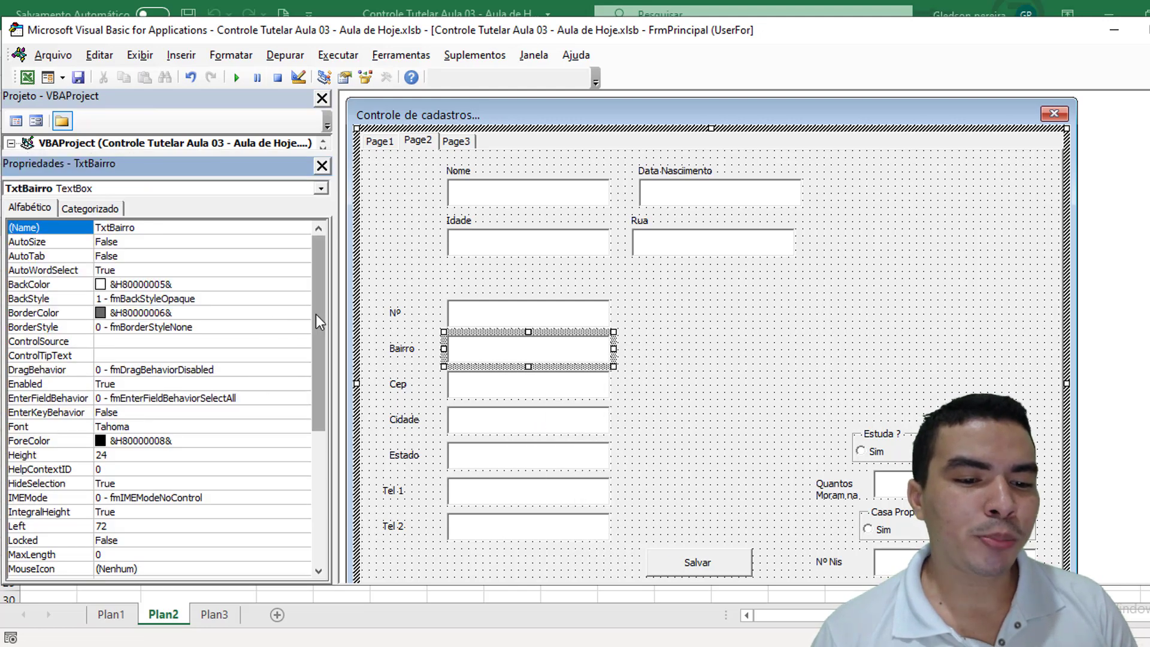
left_click_drag(317, 324, 320, 458)
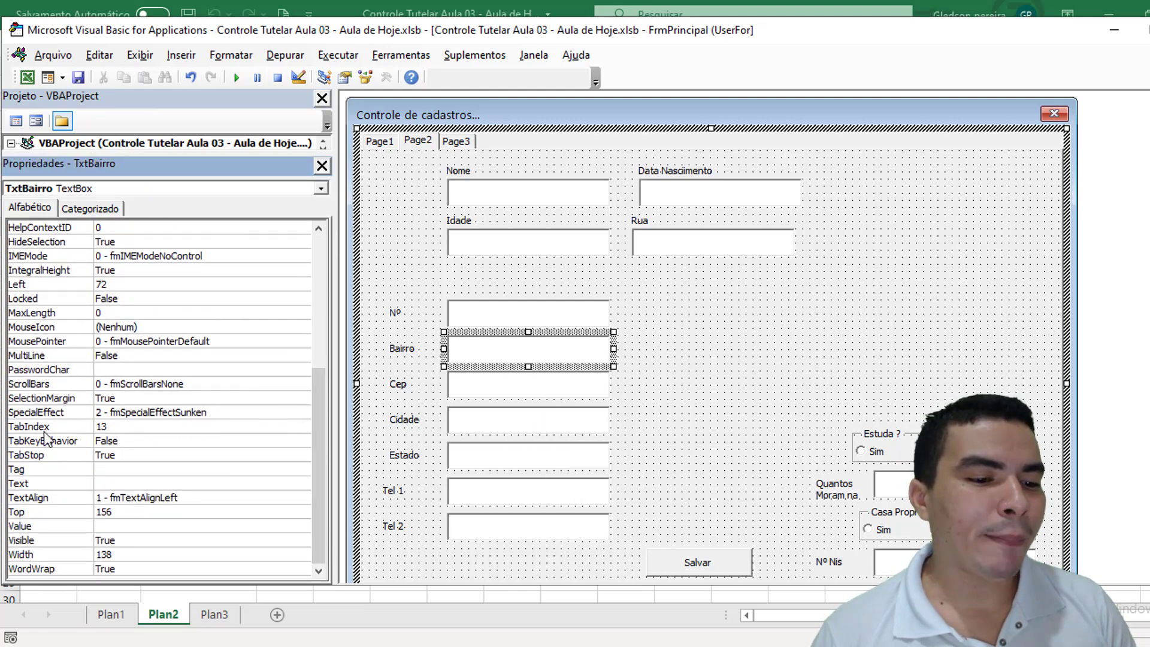
left_click(122, 428)
double_click(122, 427)
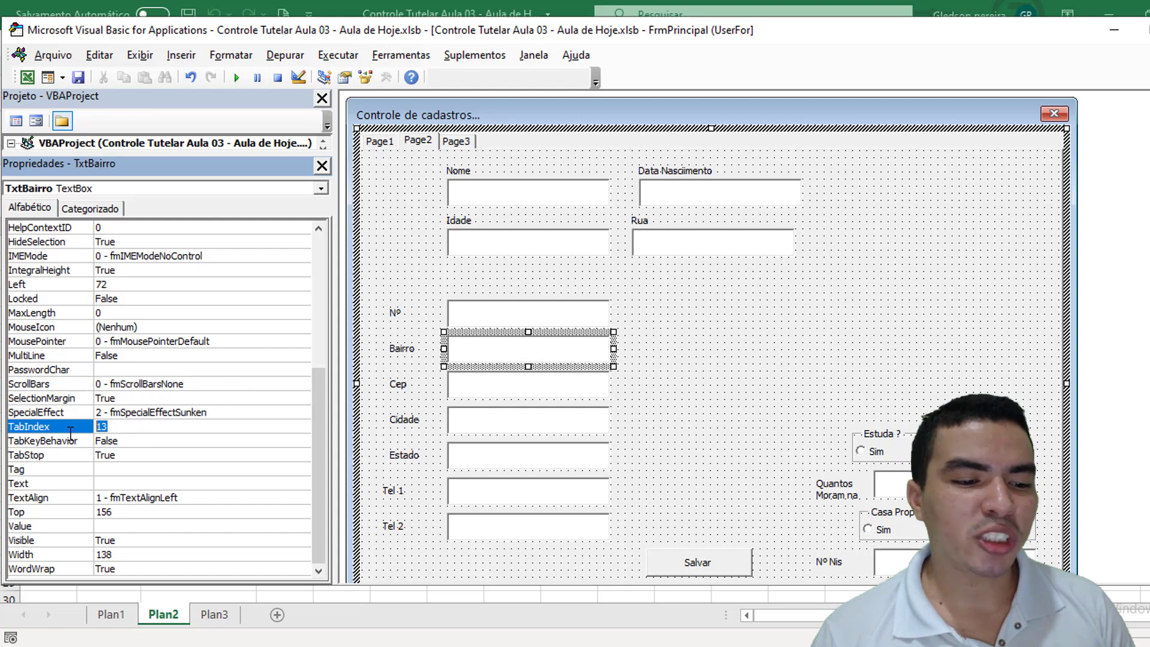
type("5")
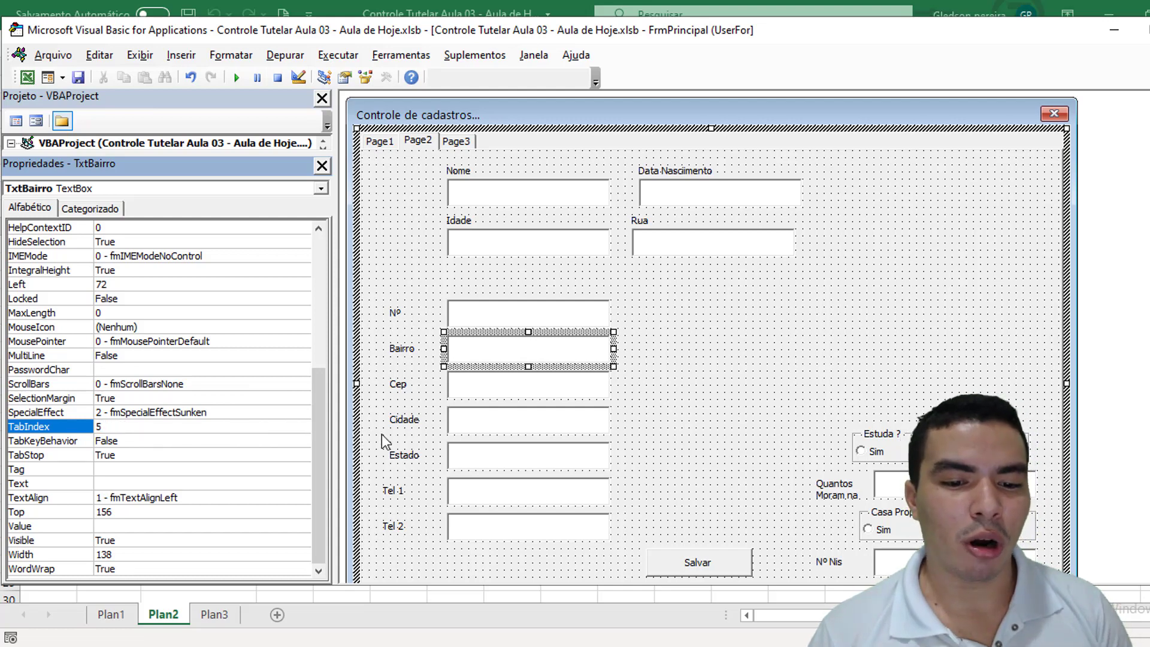
Change TxtCep's TabIndex from 15 to 6.
left_click(479, 385)
left_click_drag(324, 390, 322, 467)
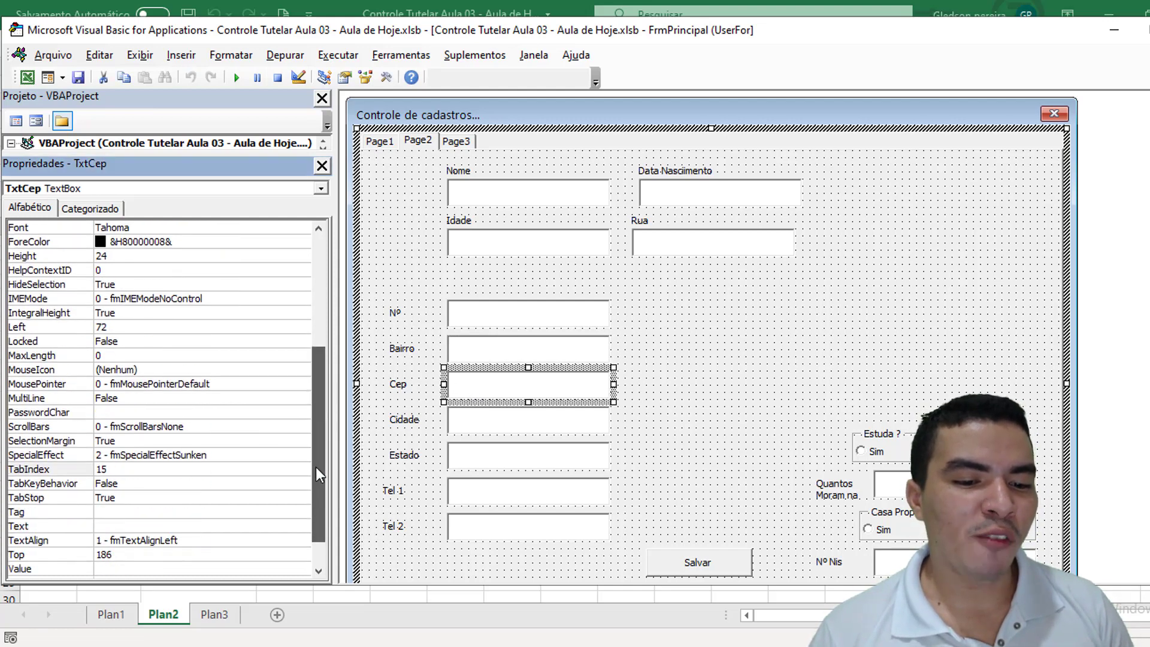
double_click(120, 429)
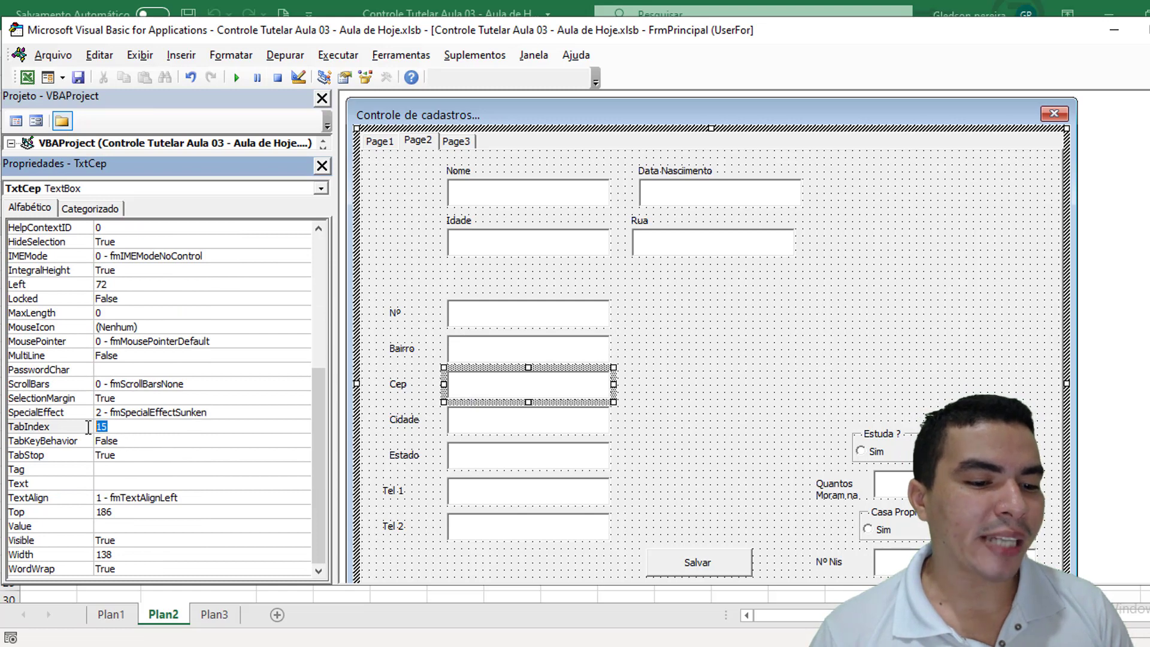
type("6")
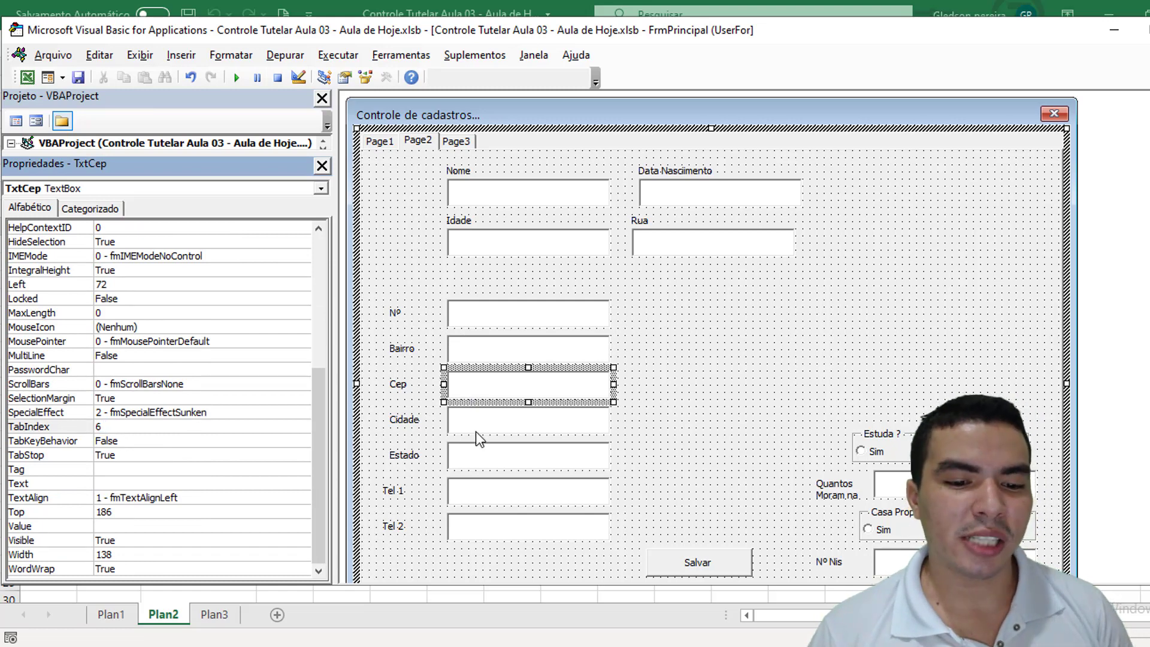
Change TxtCidade's TabIndex from 12 to 7.
left_click(479, 428)
left_click_drag(317, 364, 319, 442)
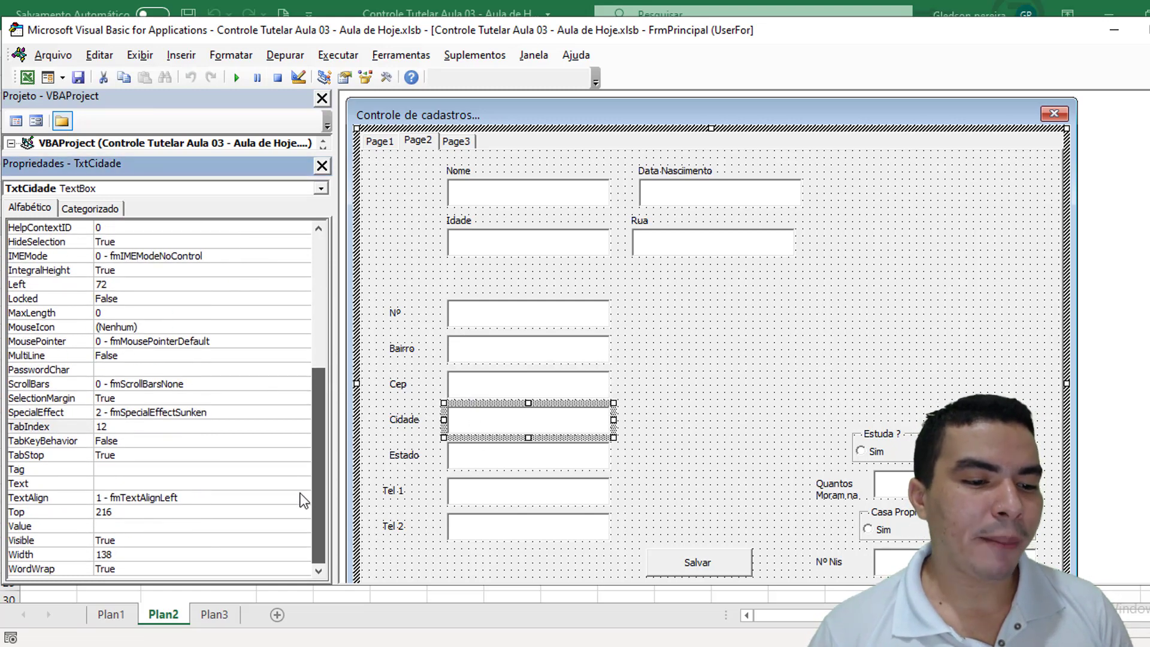
double_click(99, 425)
type("7")
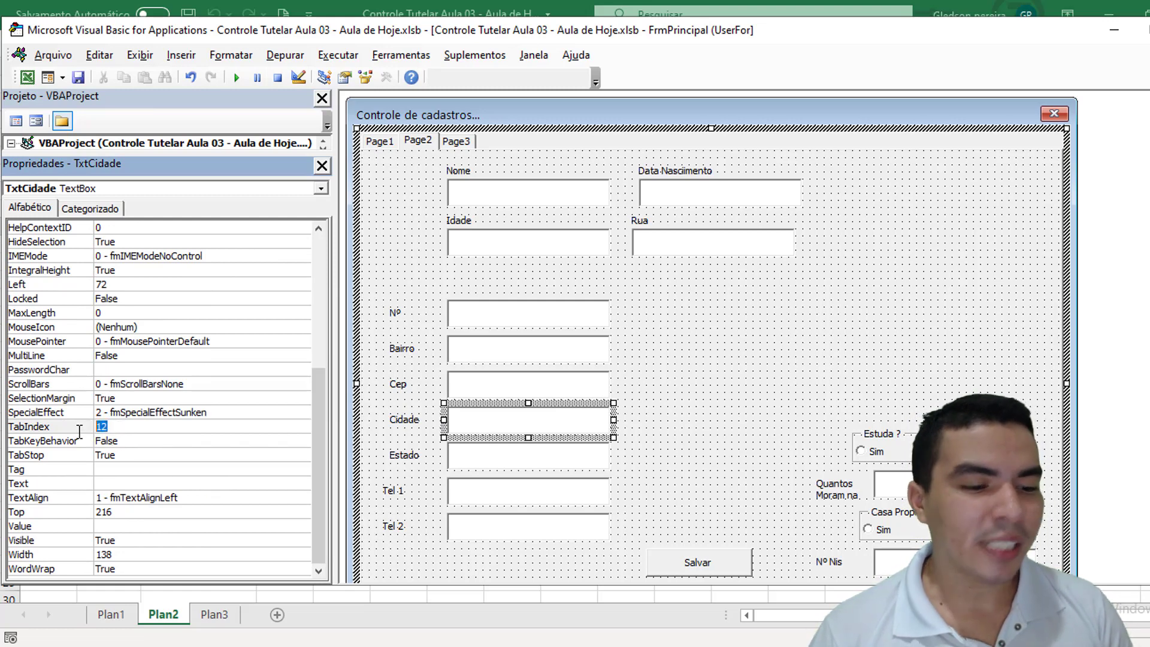
left_click(444, 278)
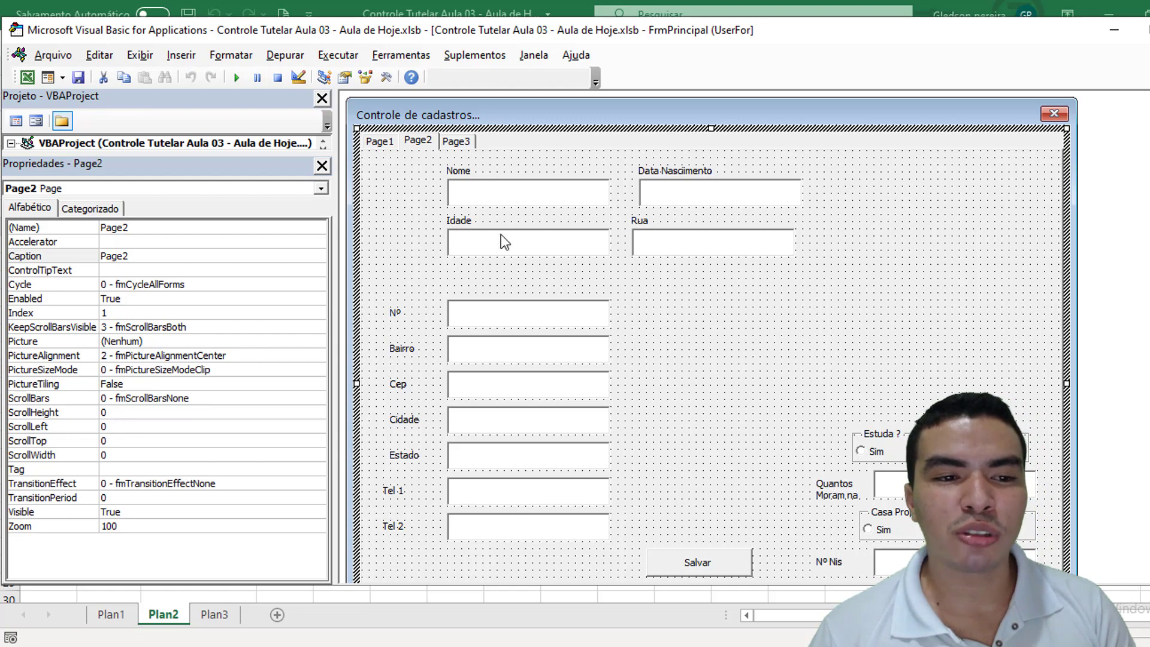
Launch the Controle de cadastros form and Tab from Nome to the next Page2 field.
left_click(234, 80)
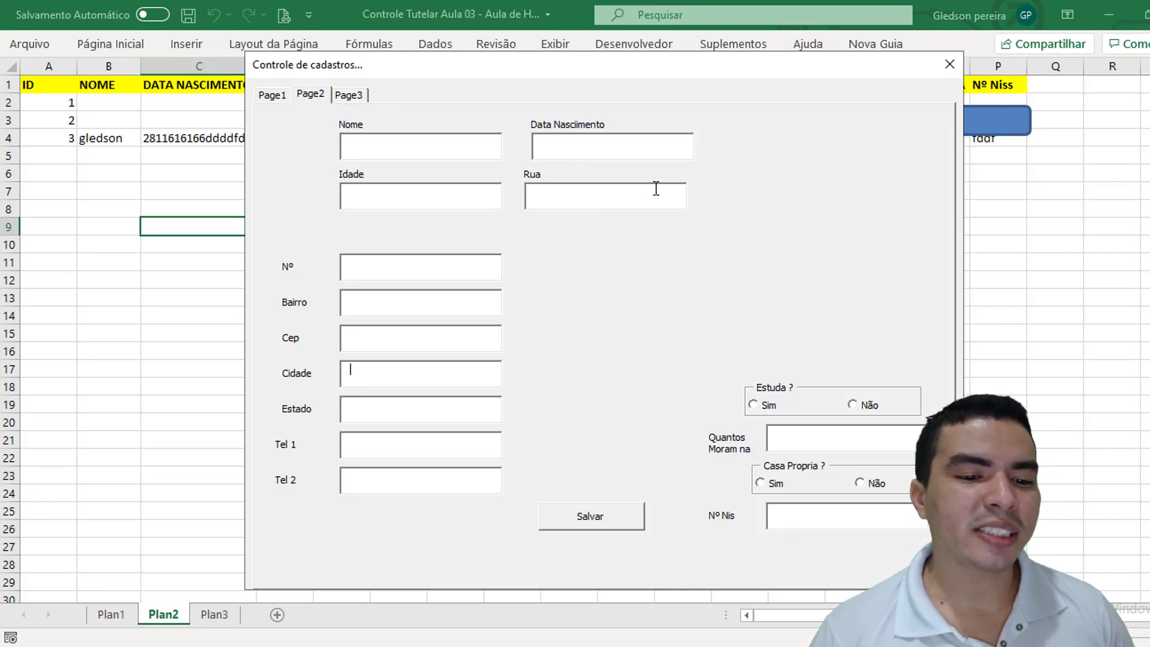
key("Tab")
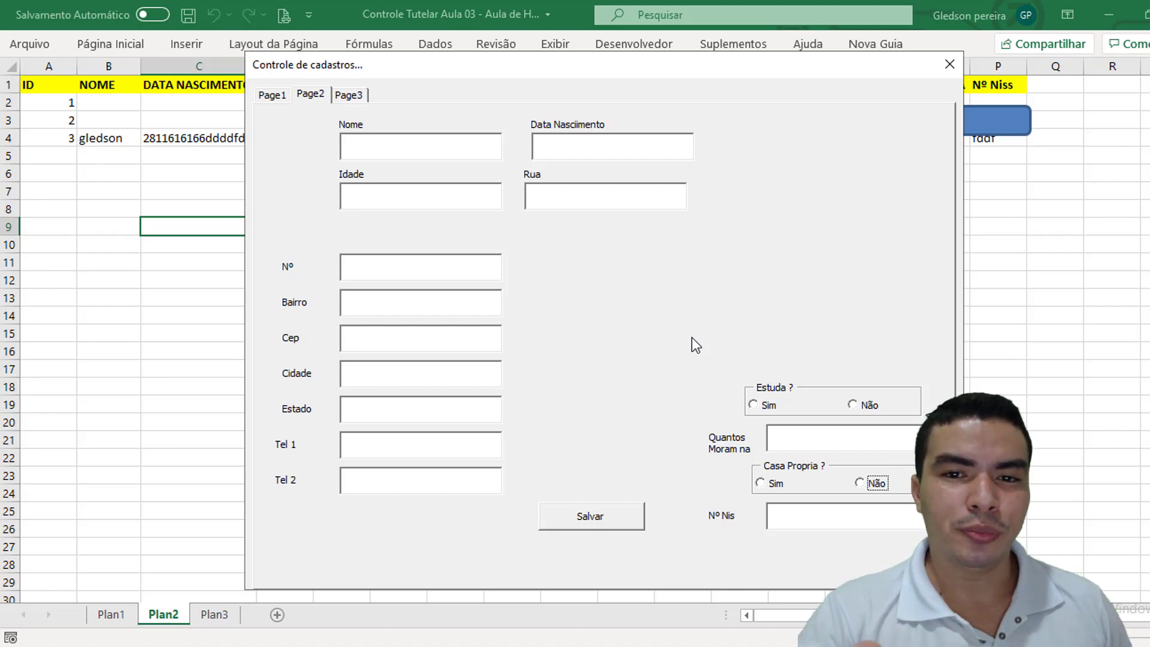
Browse the Tribbo Digital product grid, view the WhatsApp product's enlarged image, then return.
scroll(663, 340, "down", 1)
scroll(688, 307, "down", 1)
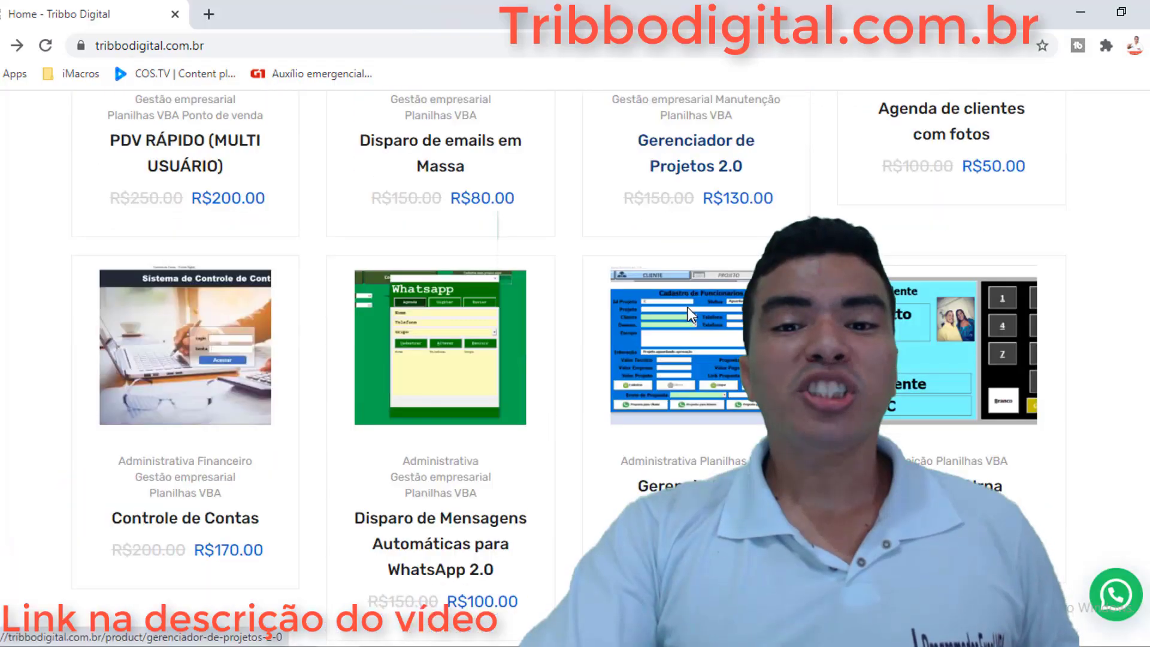
scroll(689, 314, "down", 1)
scroll(689, 314, "down", 1)
scroll(688, 315, "down", 1)
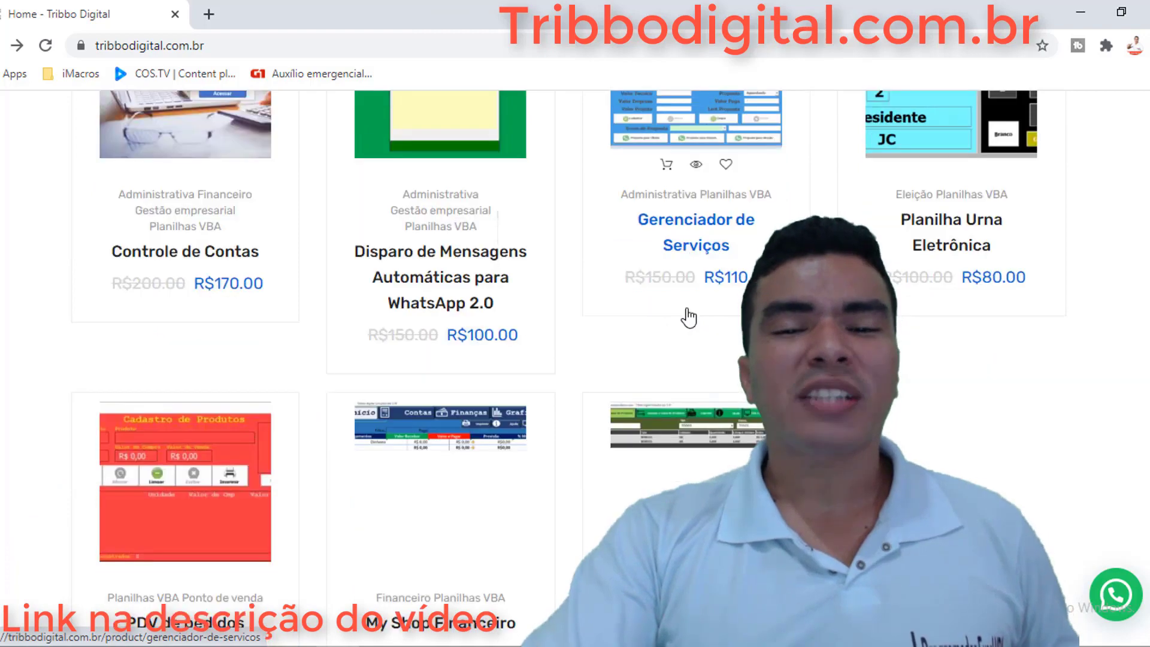
scroll(689, 316, "down", 1)
scroll(689, 317, "down", 2)
left_click(449, 303)
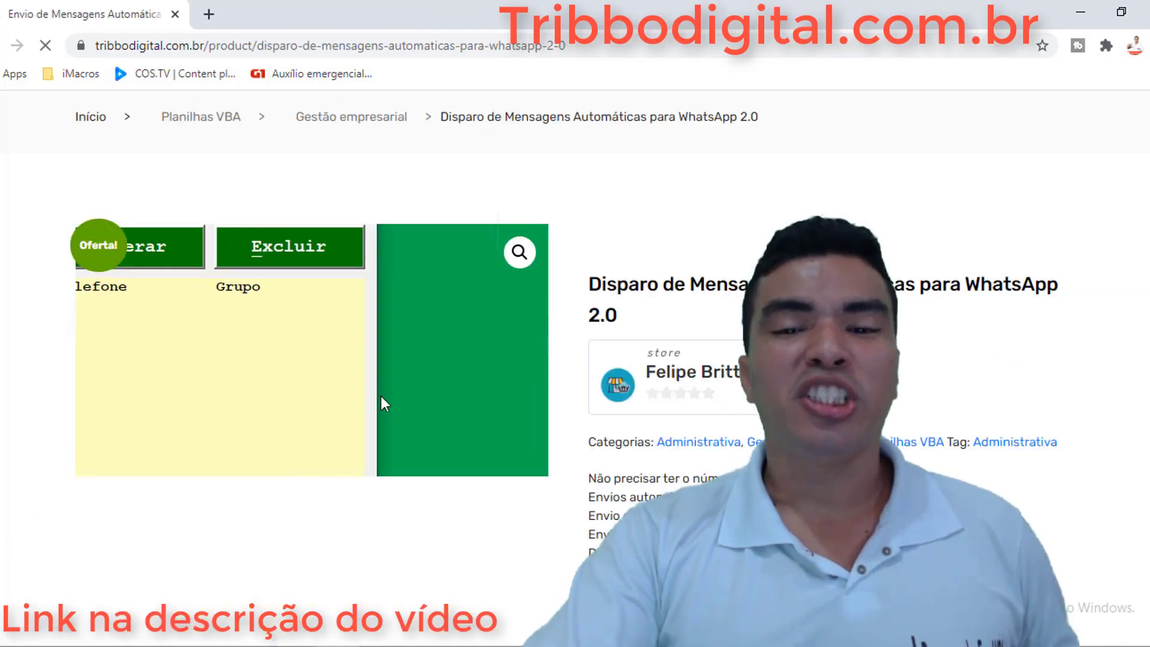
left_click(526, 261)
key("alt+Left")
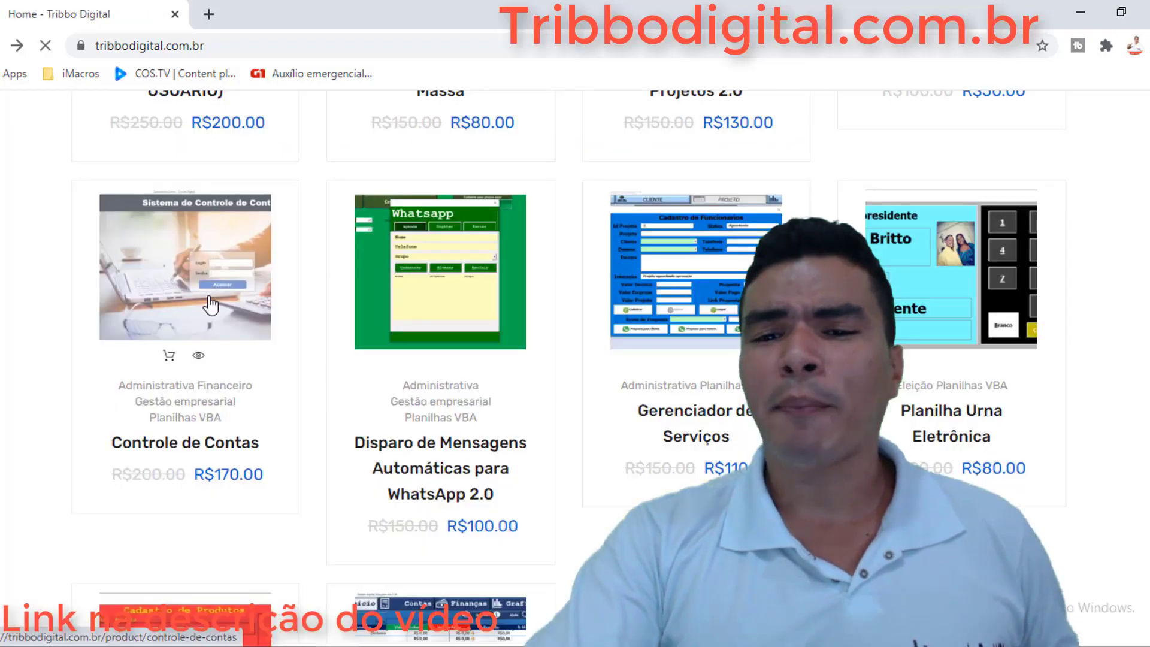
Open the Controle de Contas product page and look through its features.
left_click(222, 294)
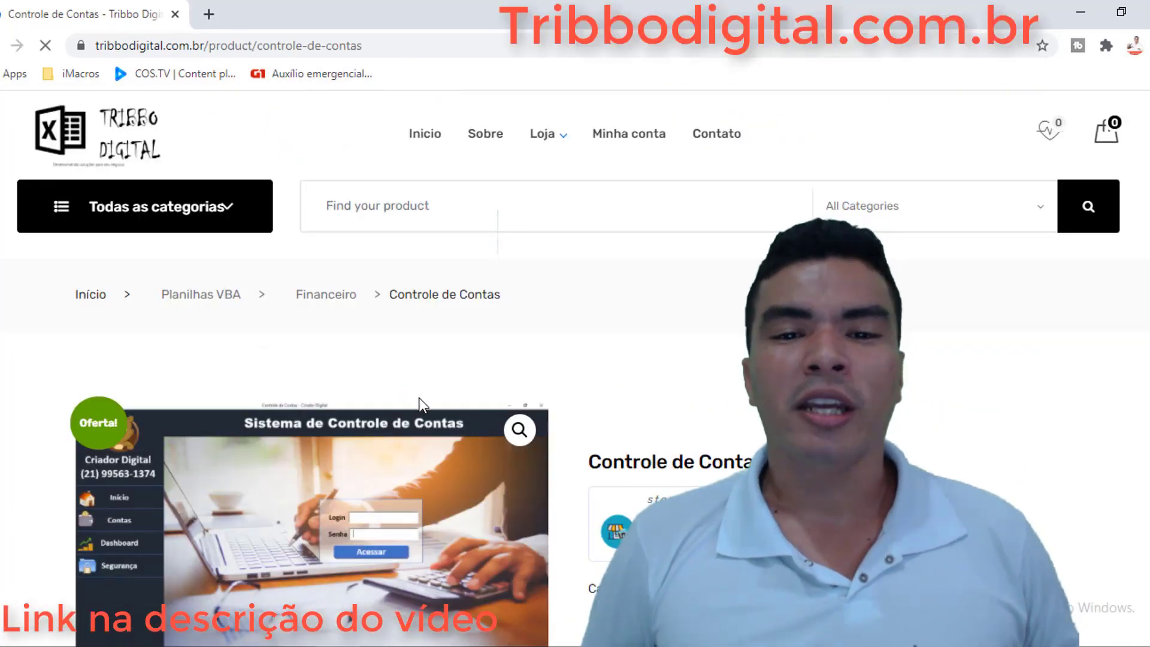
scroll(419, 397, "down", 3)
scroll(419, 398, "down", 5)
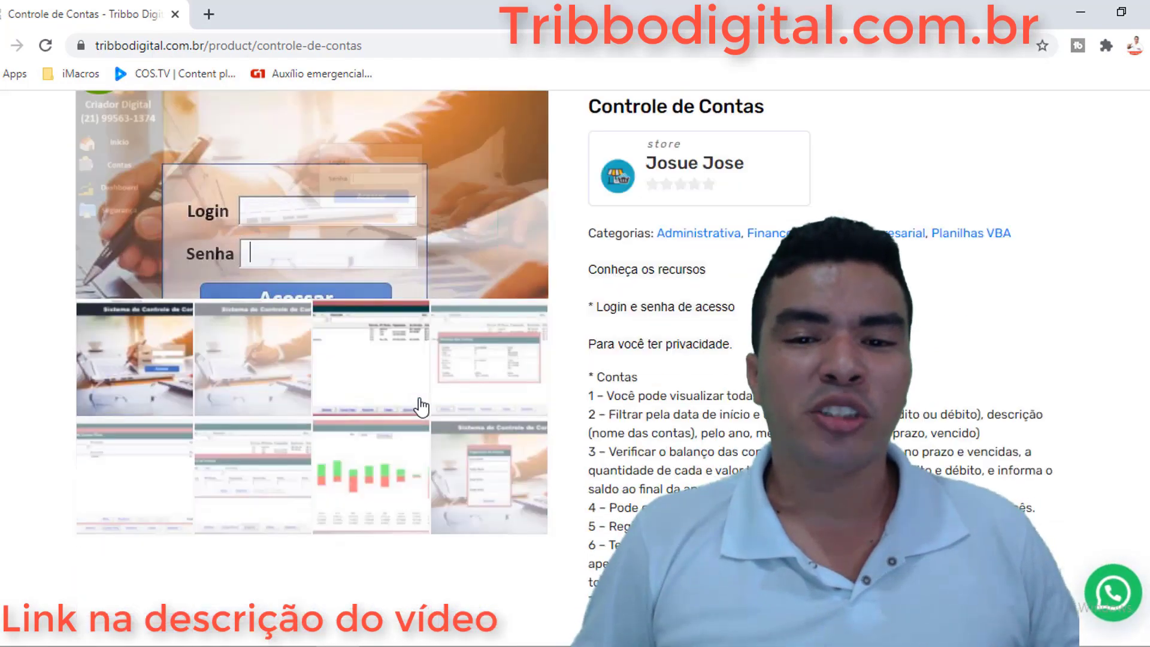